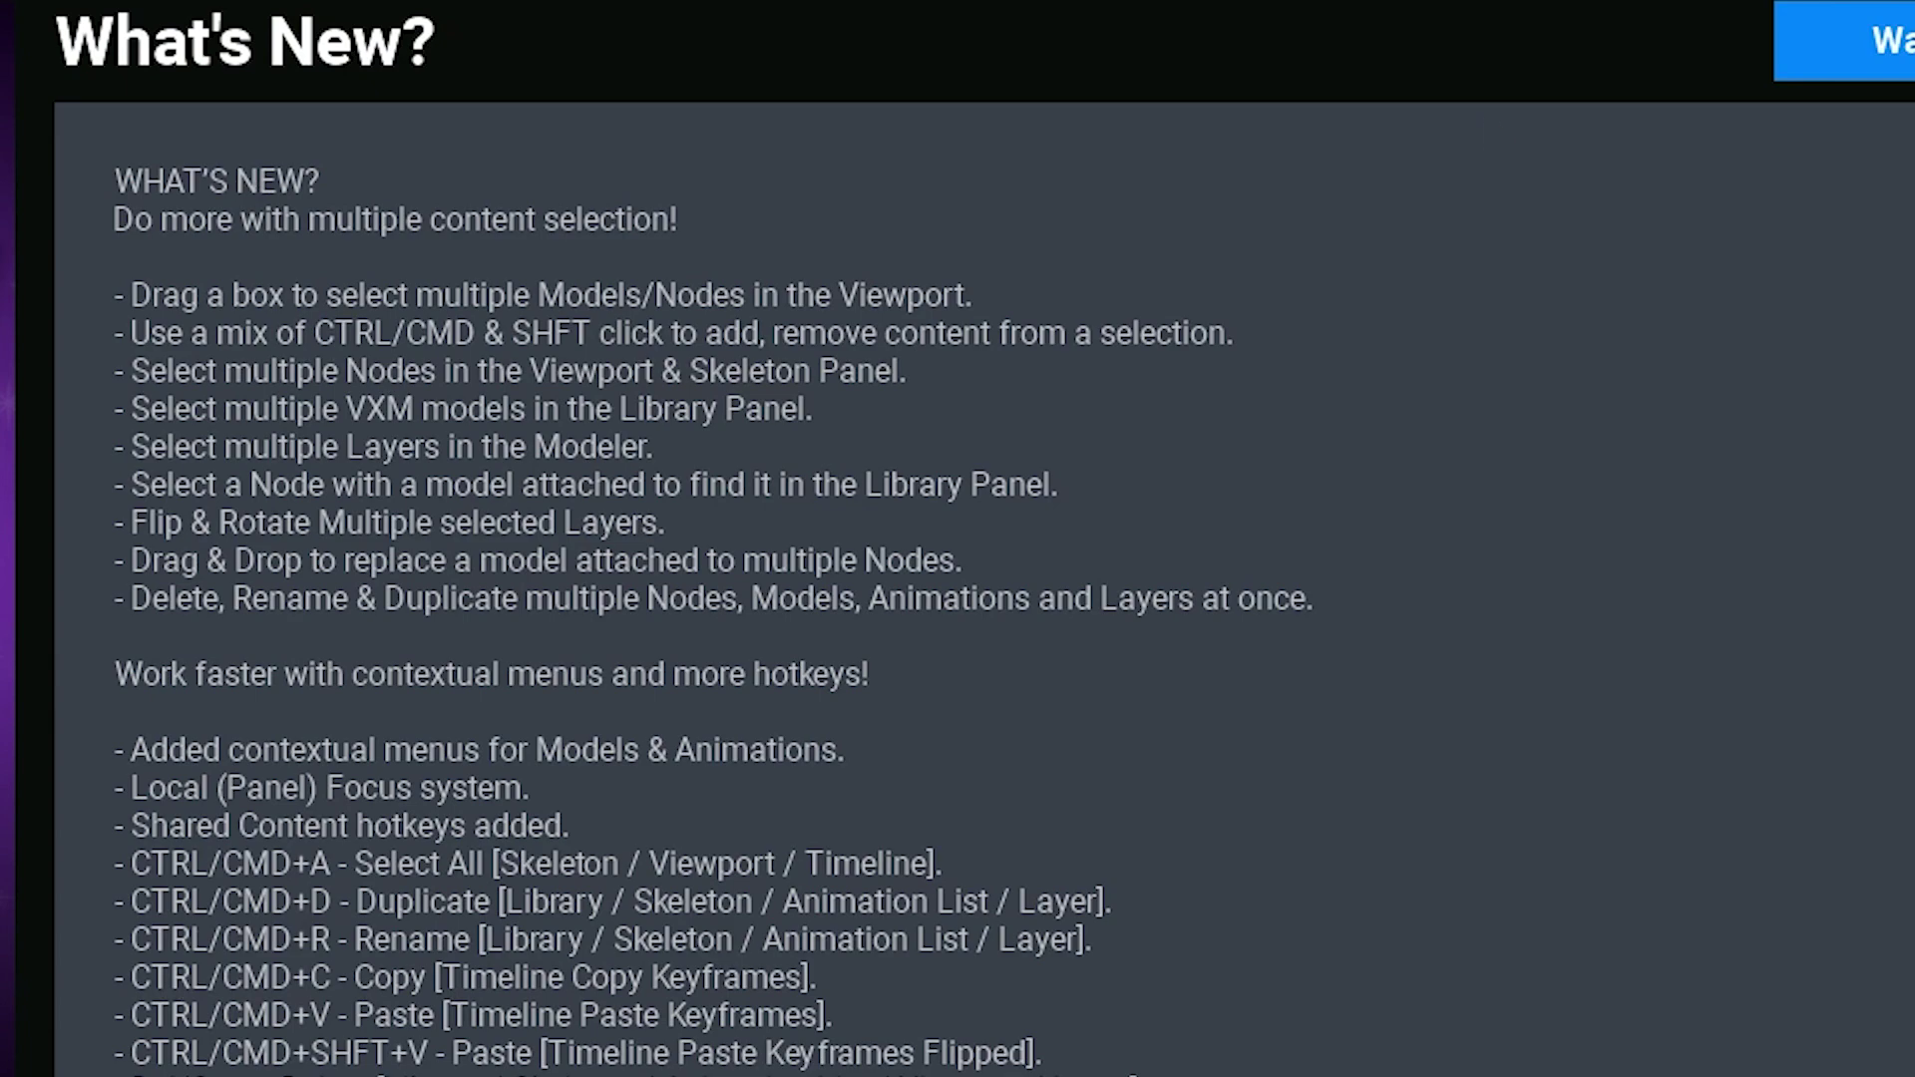
Step: Read through the What's New release notes, from the new features down to the known issues
drag(1888, 263, 1911, 567)
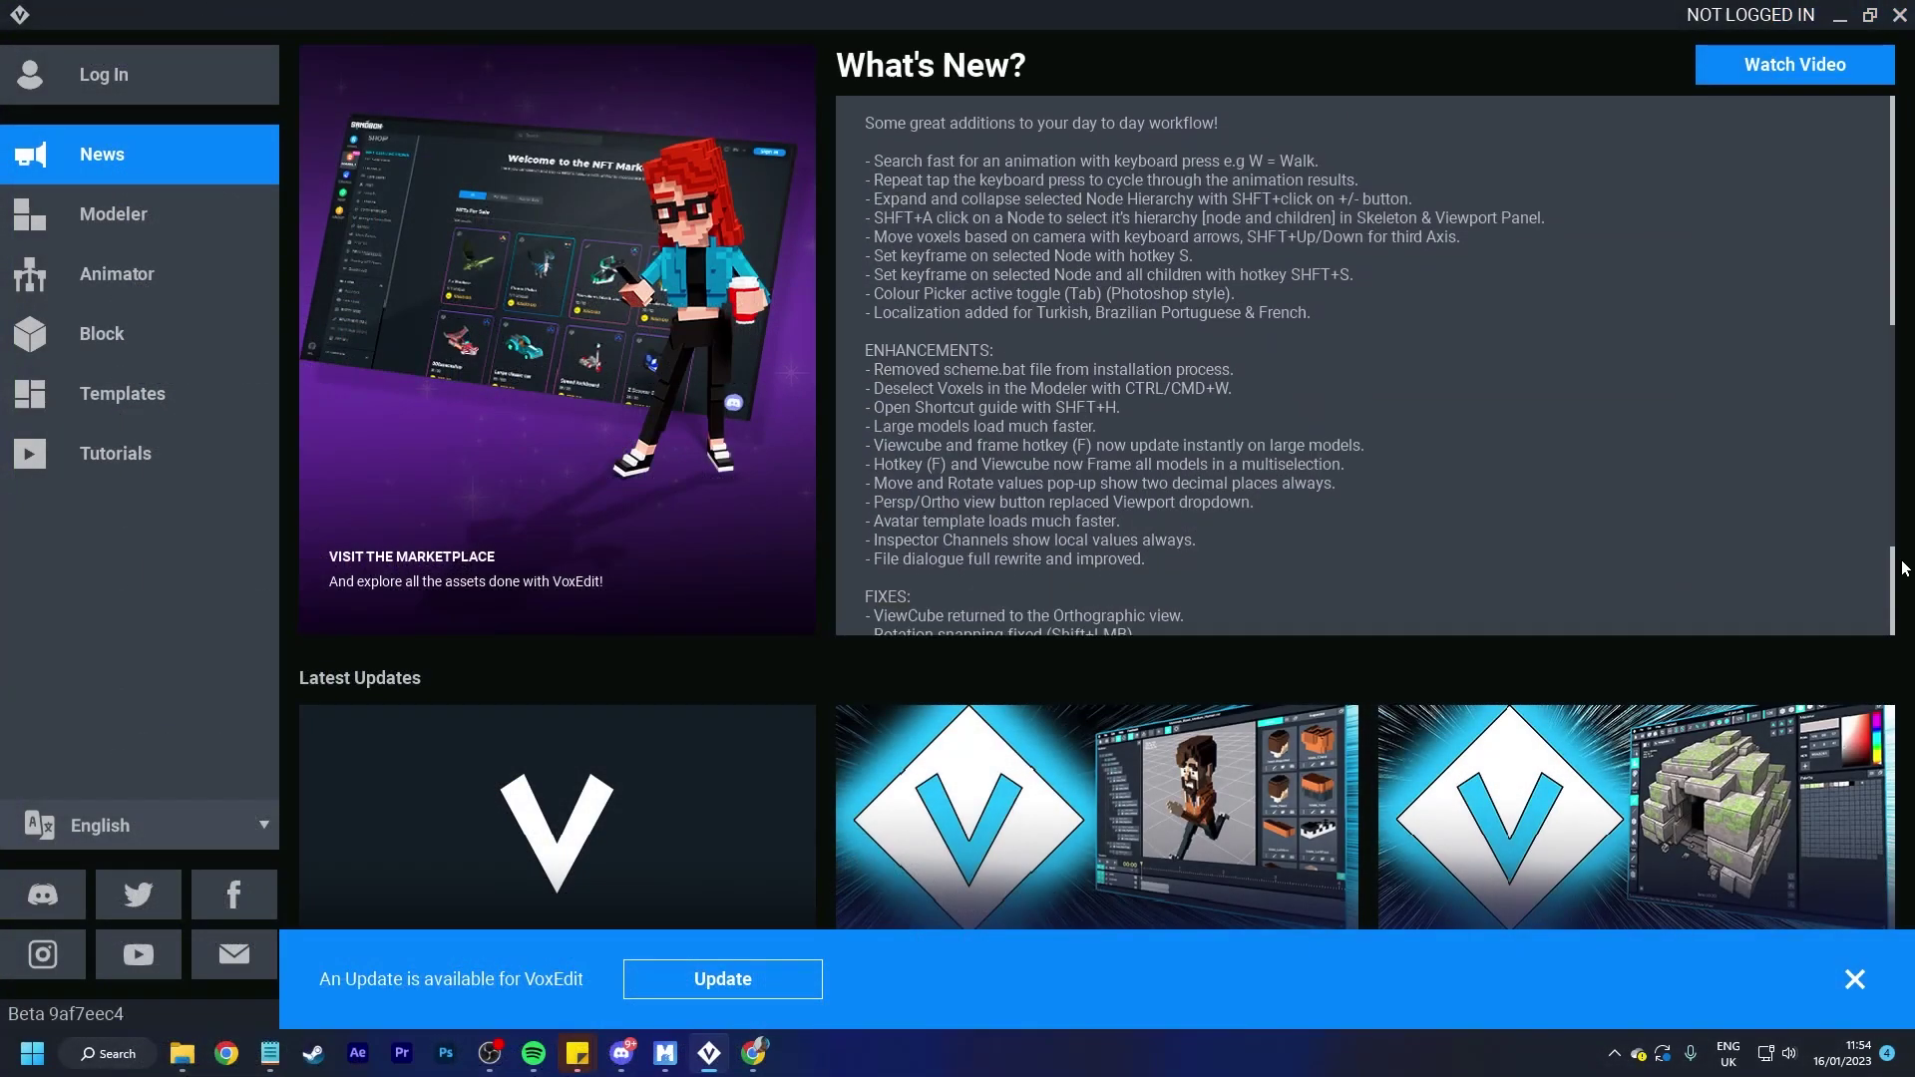
scroll(1910, 571, up, 2)
scroll(1910, 570, down, 3)
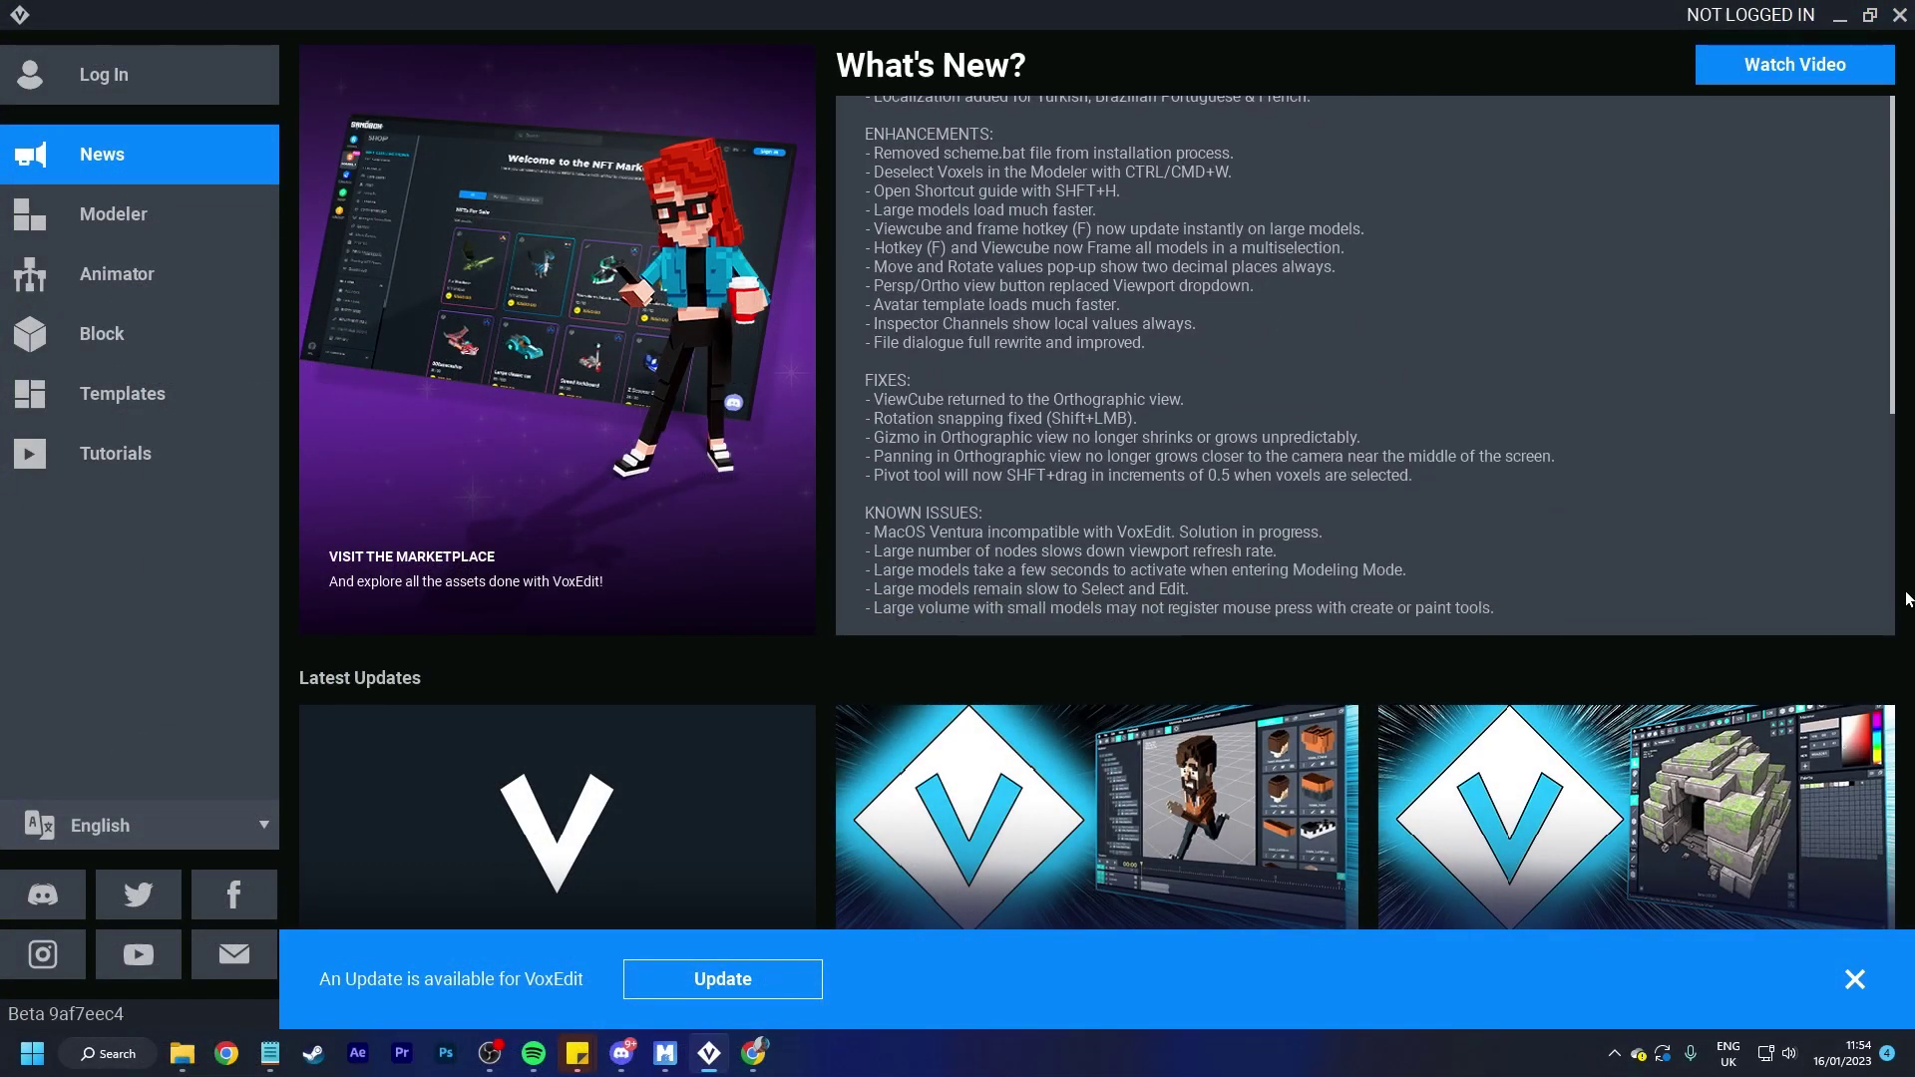
scroll(1910, 570, up, 3)
scroll(1909, 571, up, 5)
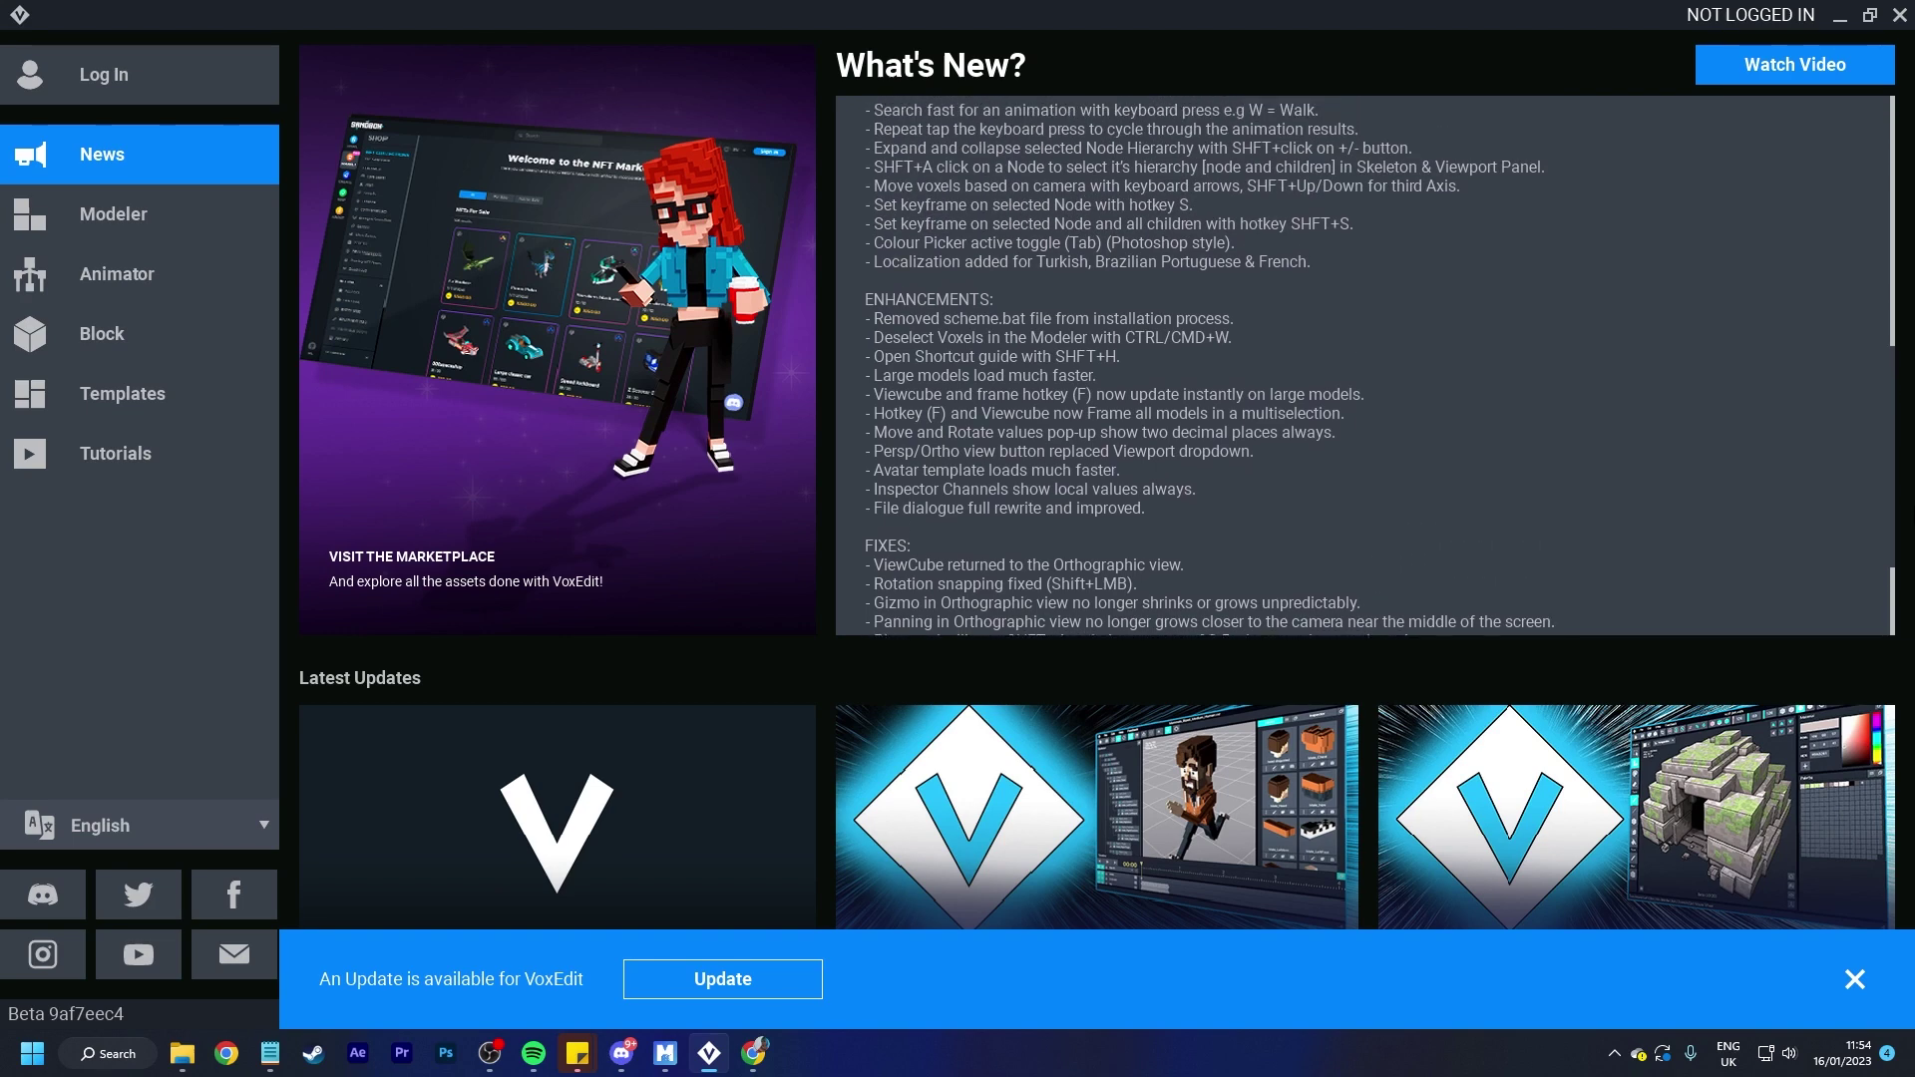
scroll(1910, 382, up, 5)
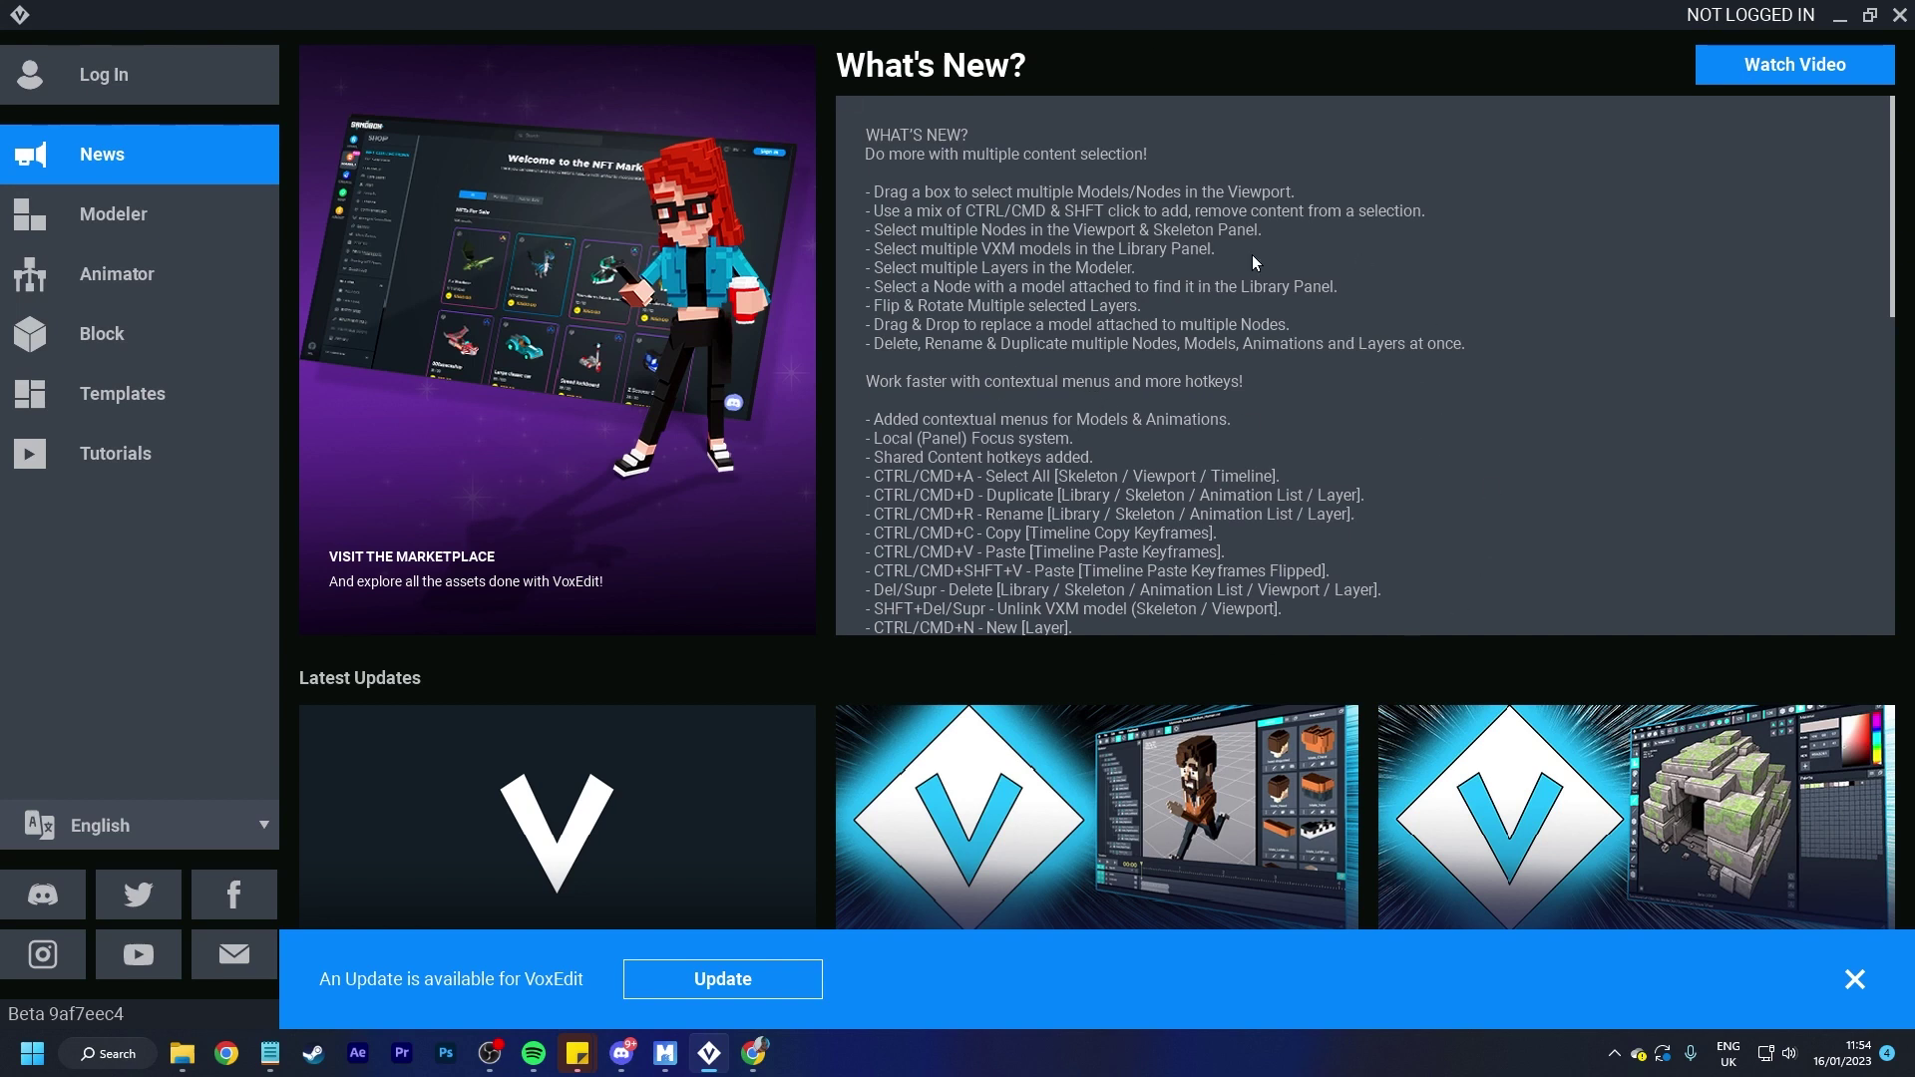
Step: Open the recent Animator file Spider unlocked.vxr and view the spider up close
click(145, 285)
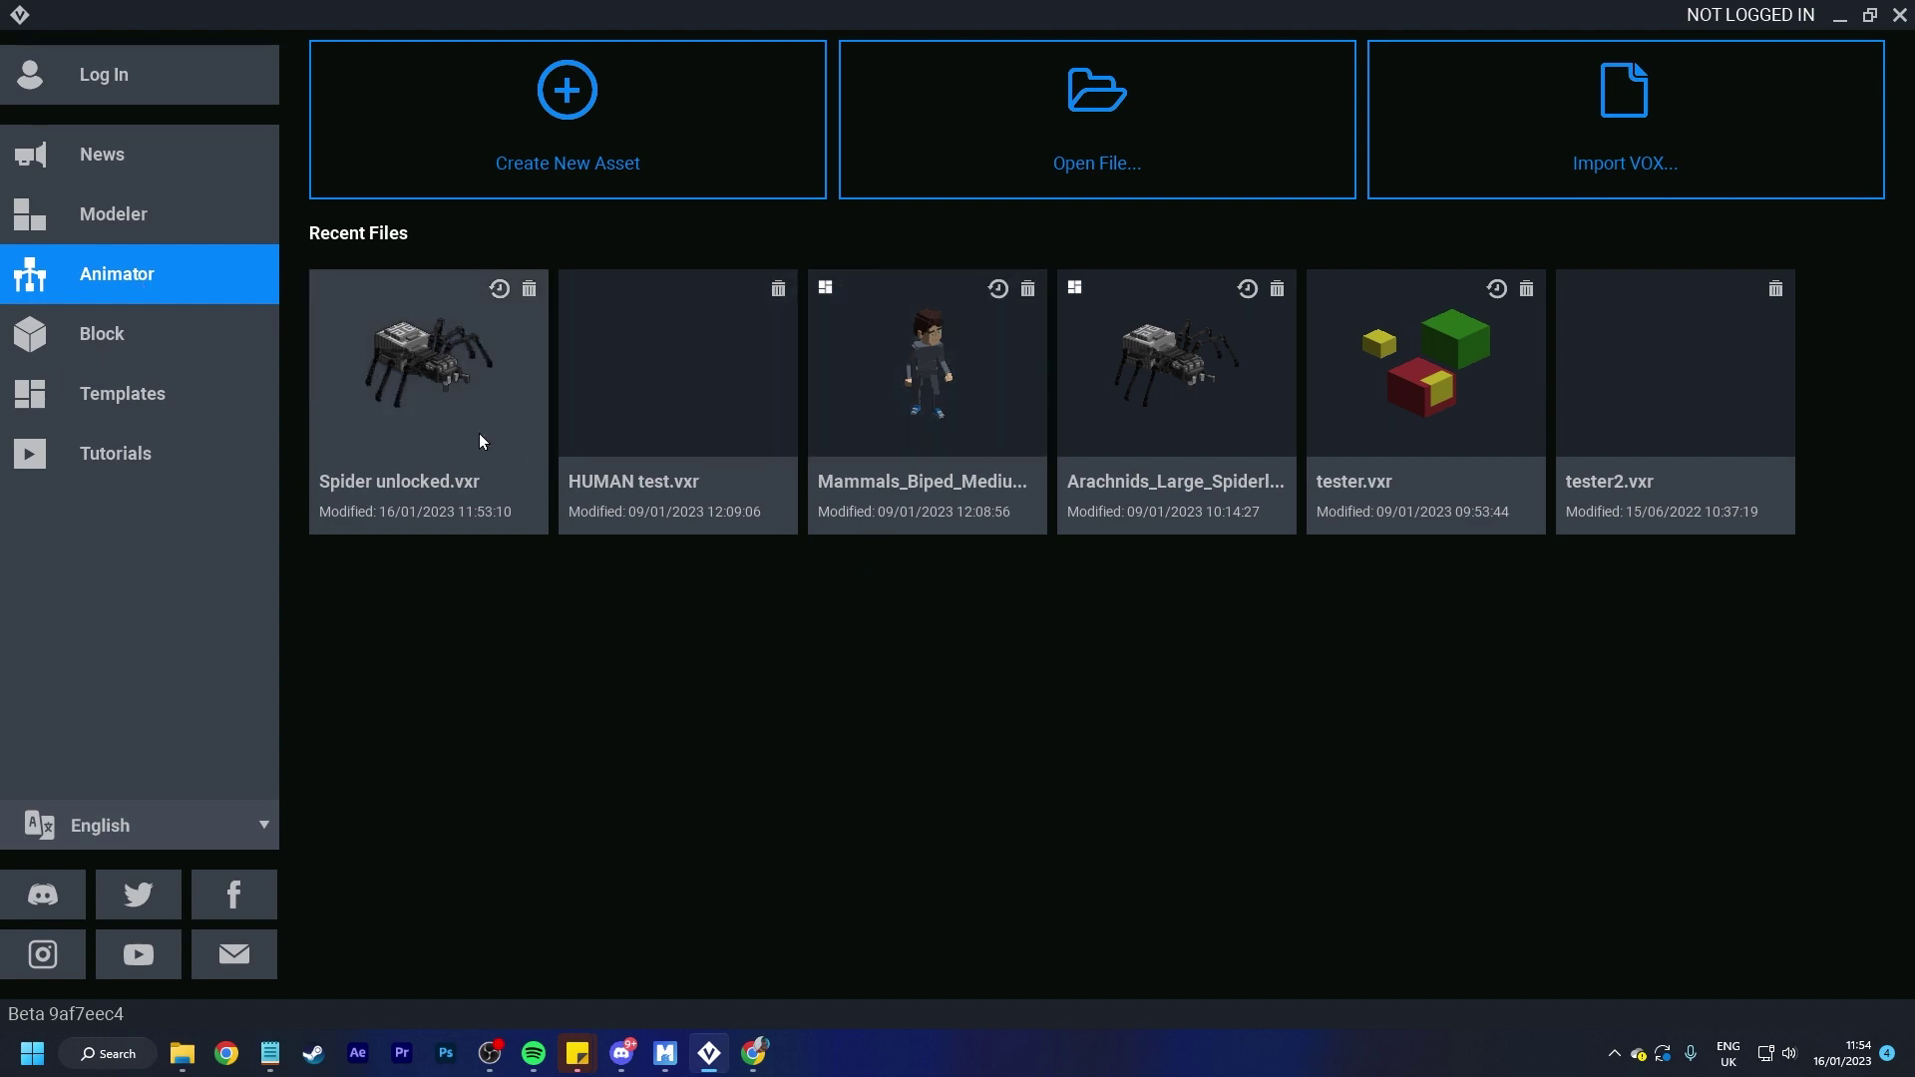
click(440, 409)
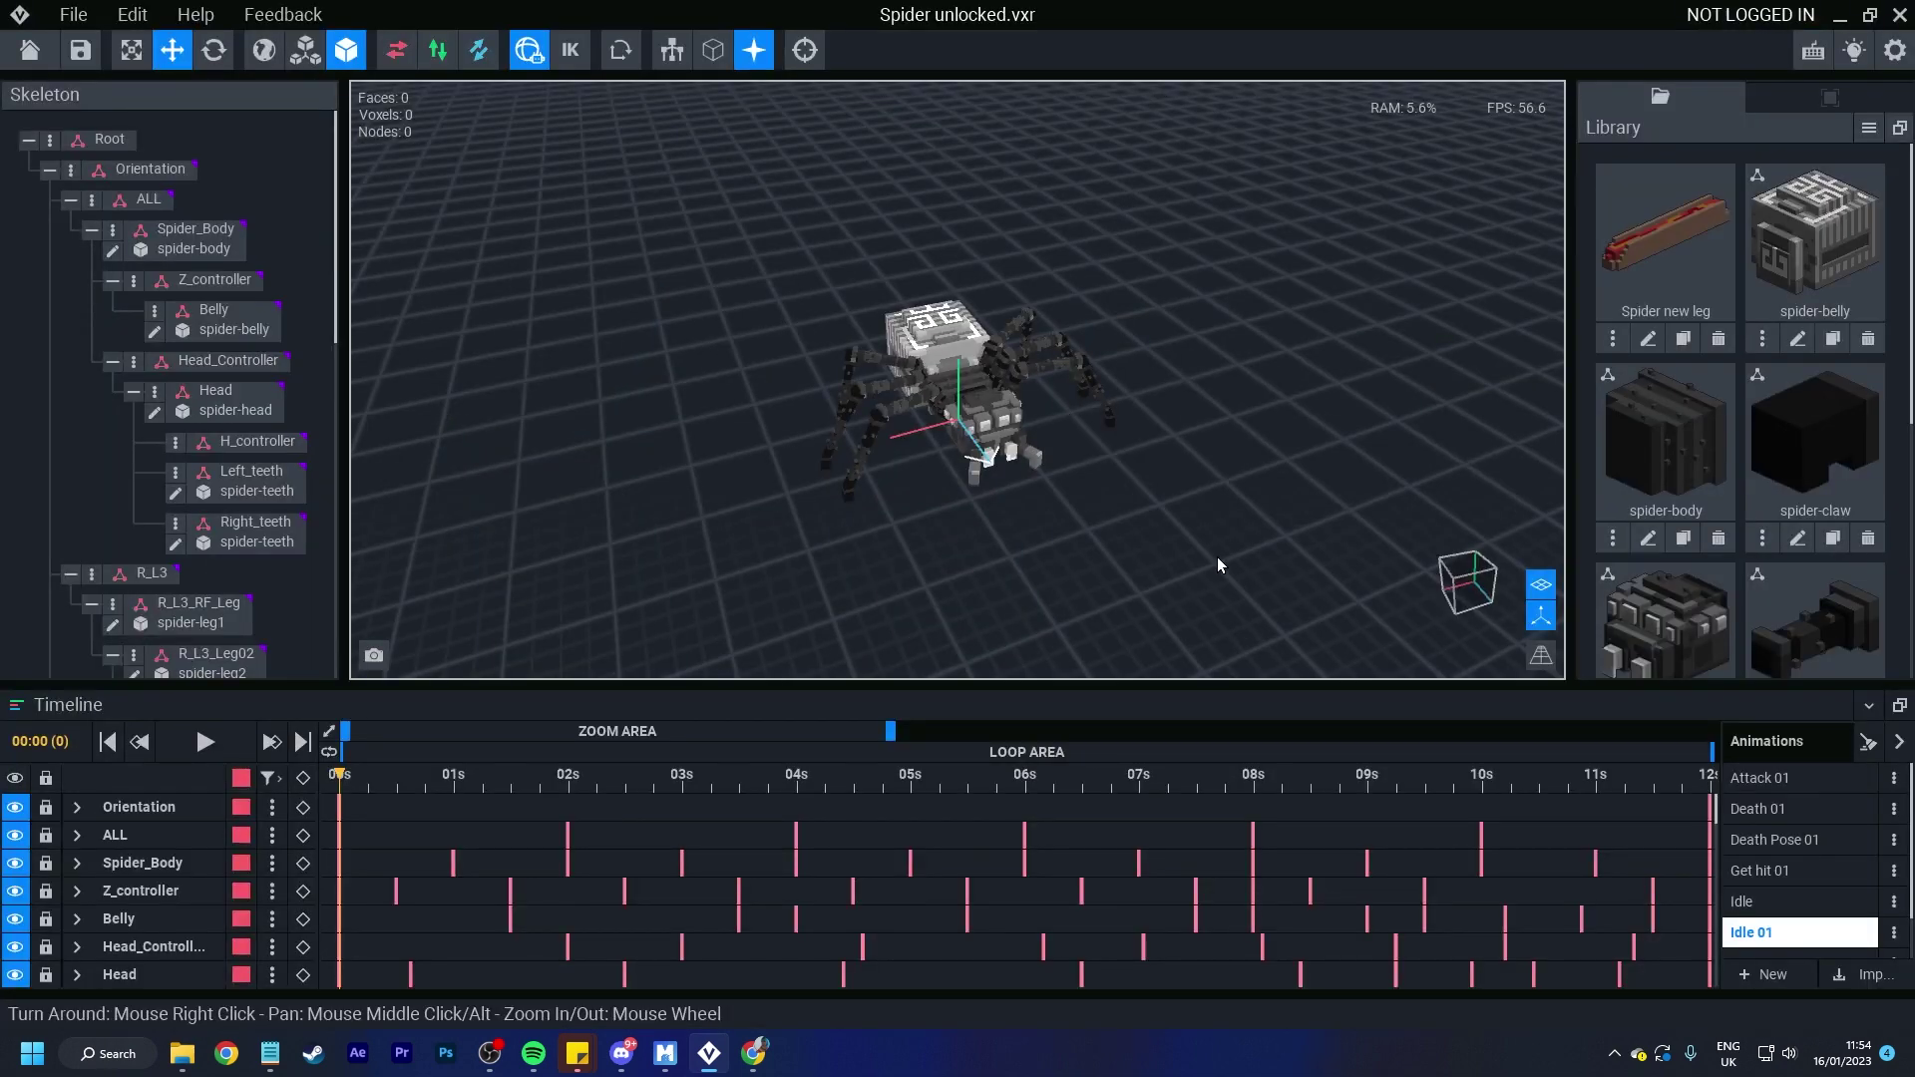
right_drag(1217, 556, 1132, 539)
right_drag(519, 409, 1215, 567)
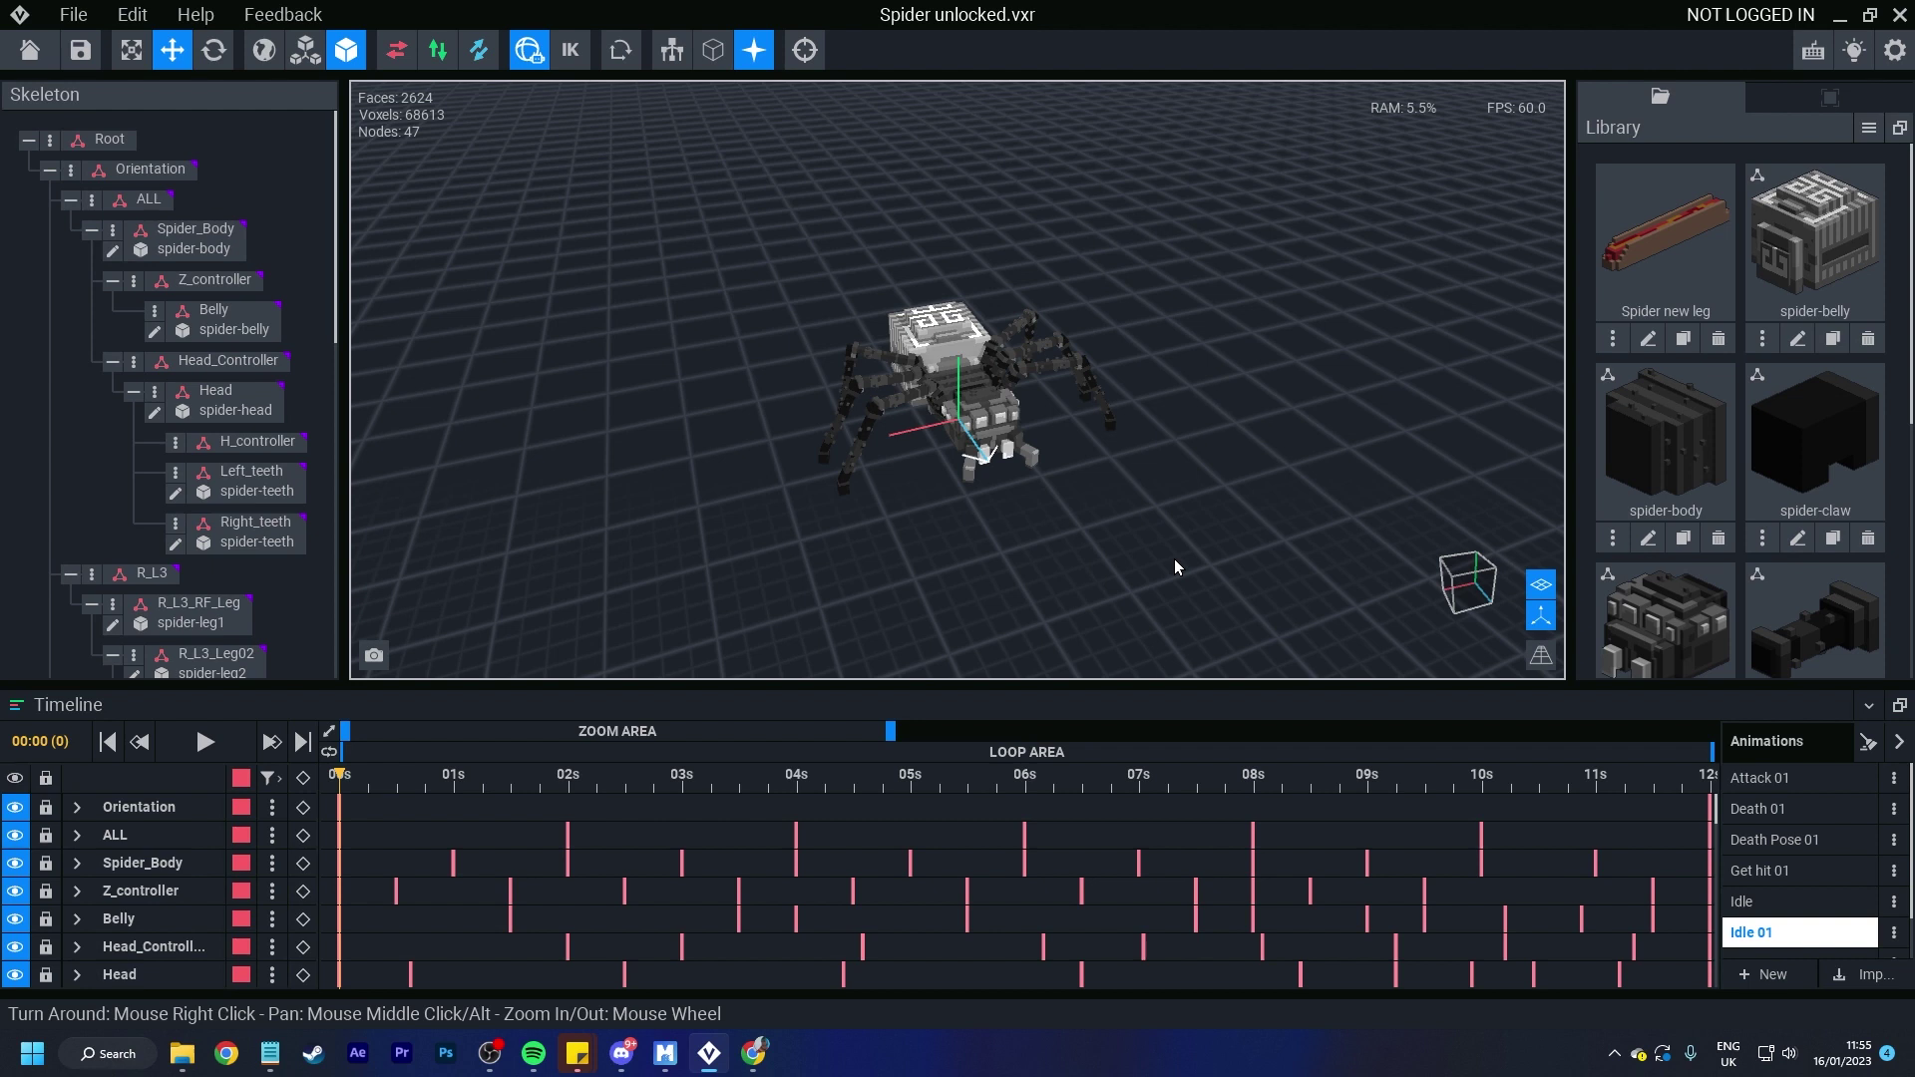
right_drag(1175, 559, 887, 386)
scroll(888, 386, up, 2)
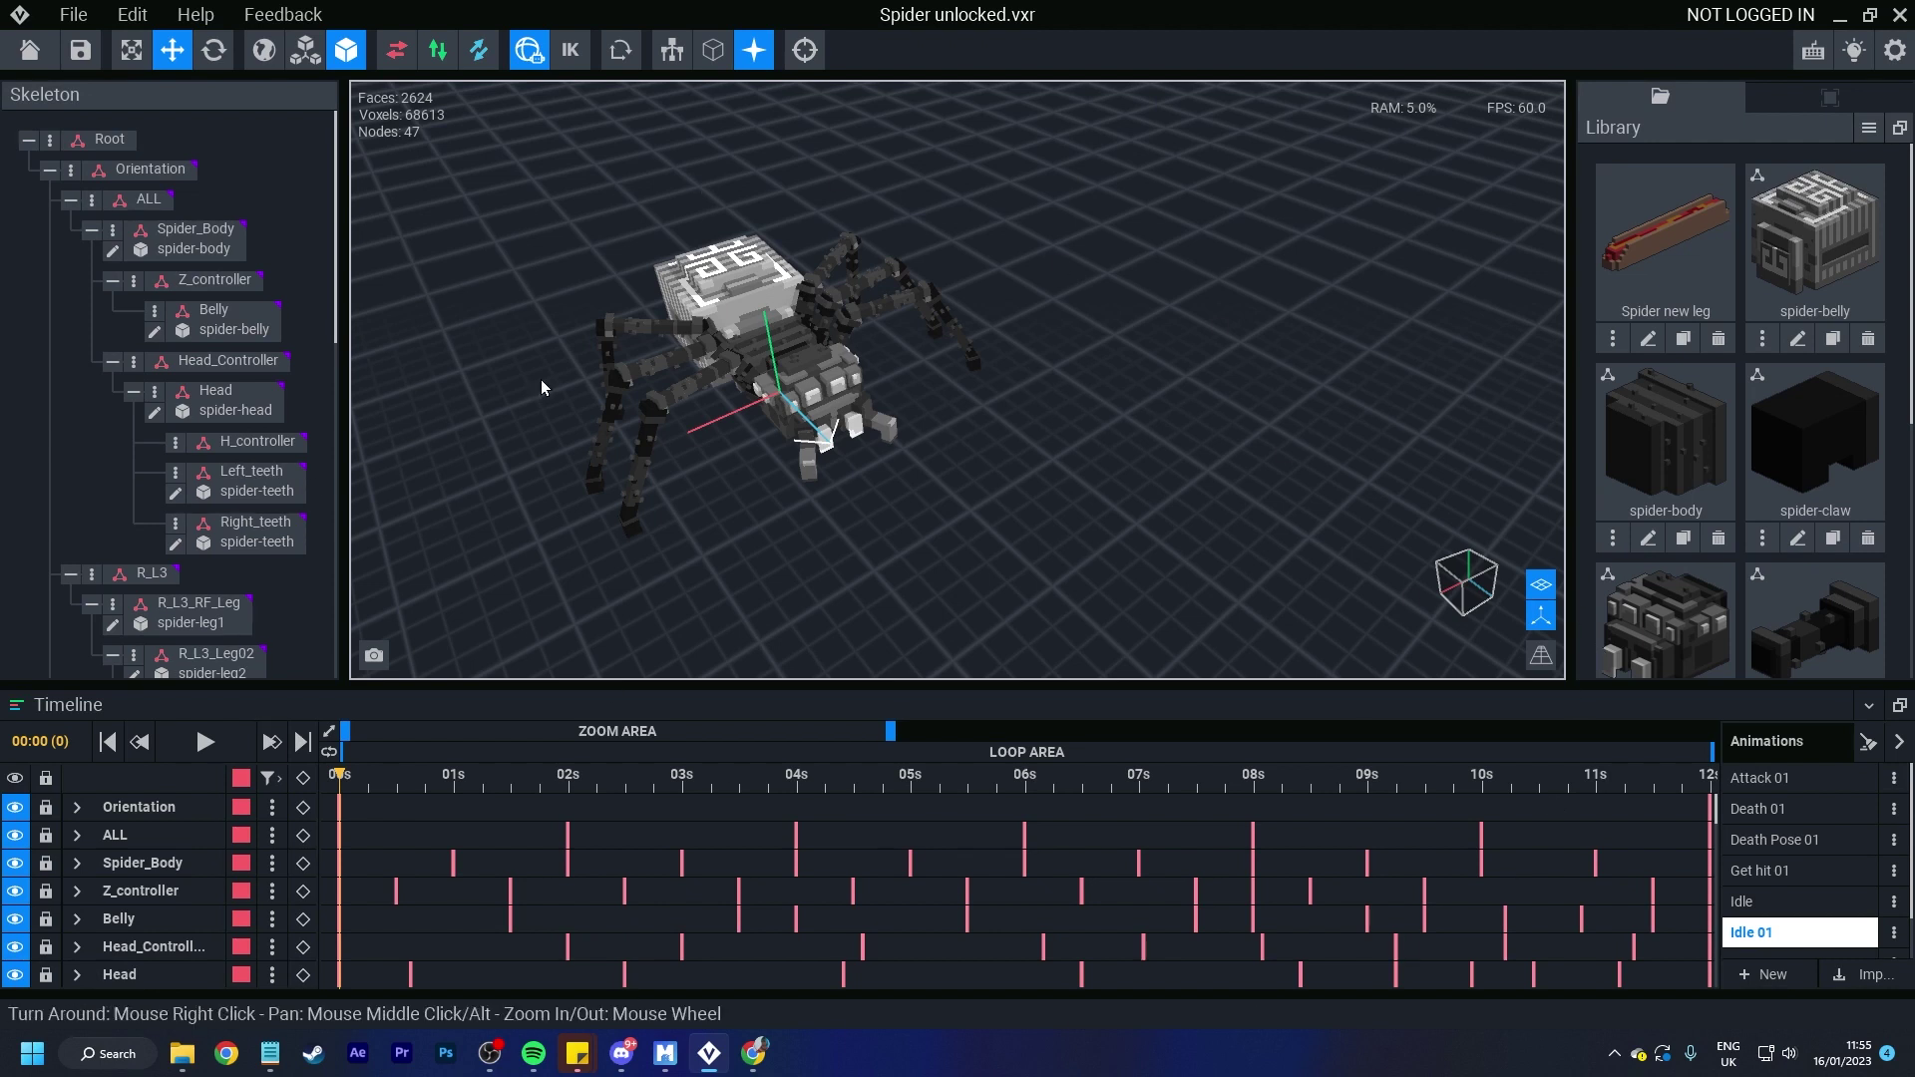
Step: Open the spider-belly model for editing and toggle its camera between orthographic and perspective, ending in perspective
click(758, 298)
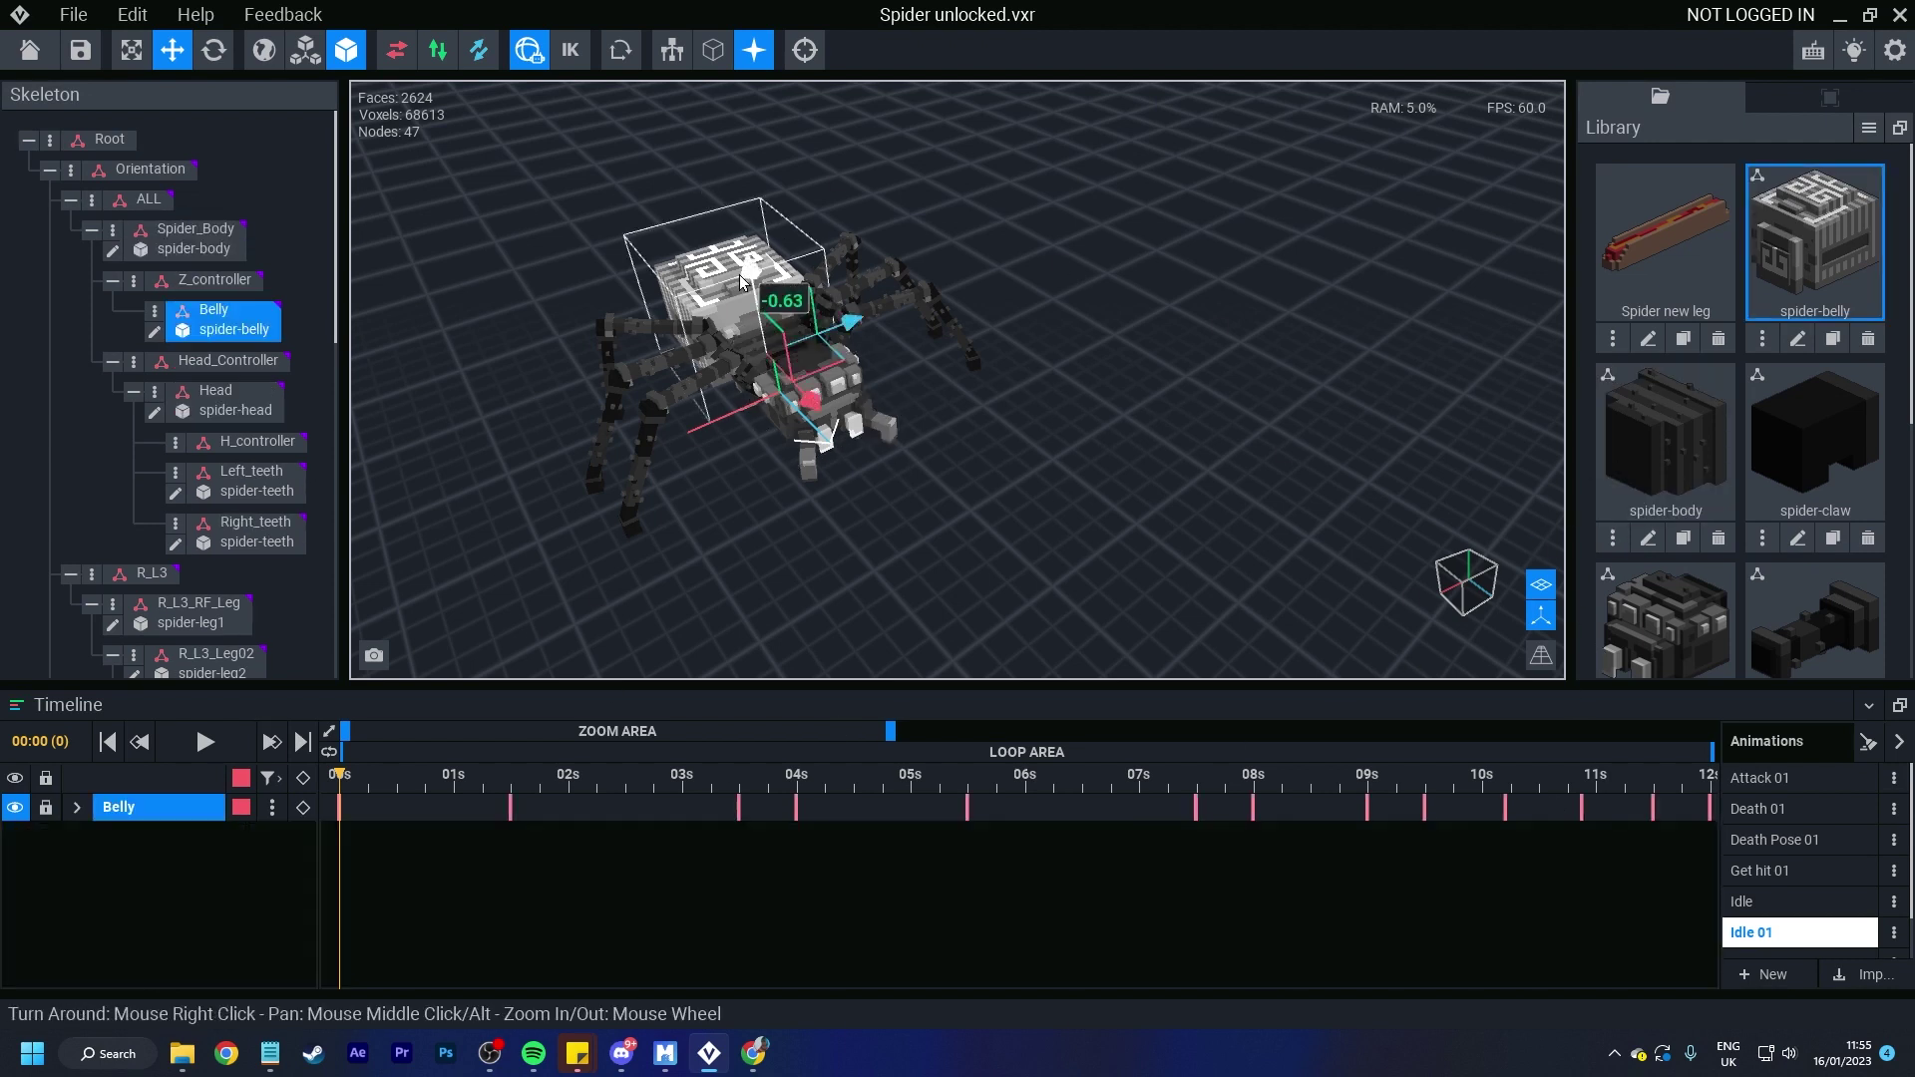
click(154, 332)
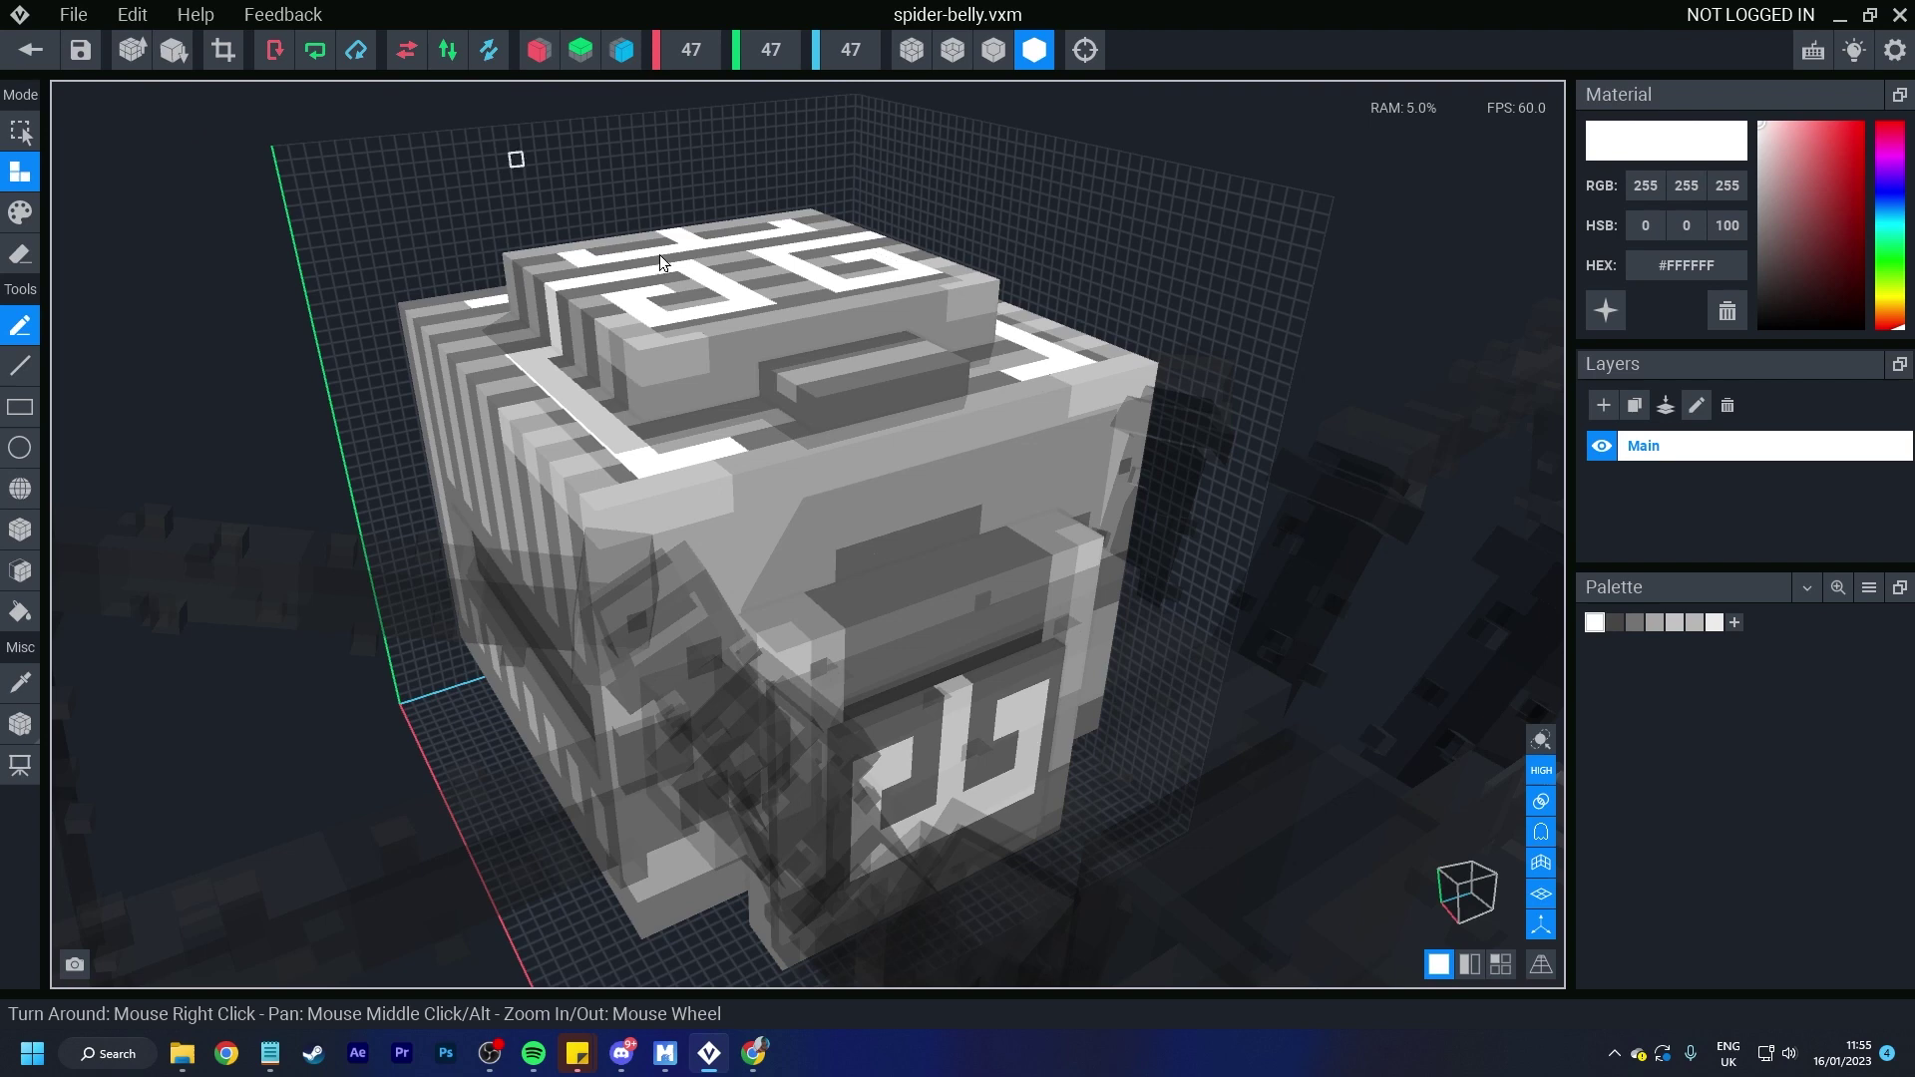
click(1541, 968)
click(1541, 969)
click(1541, 968)
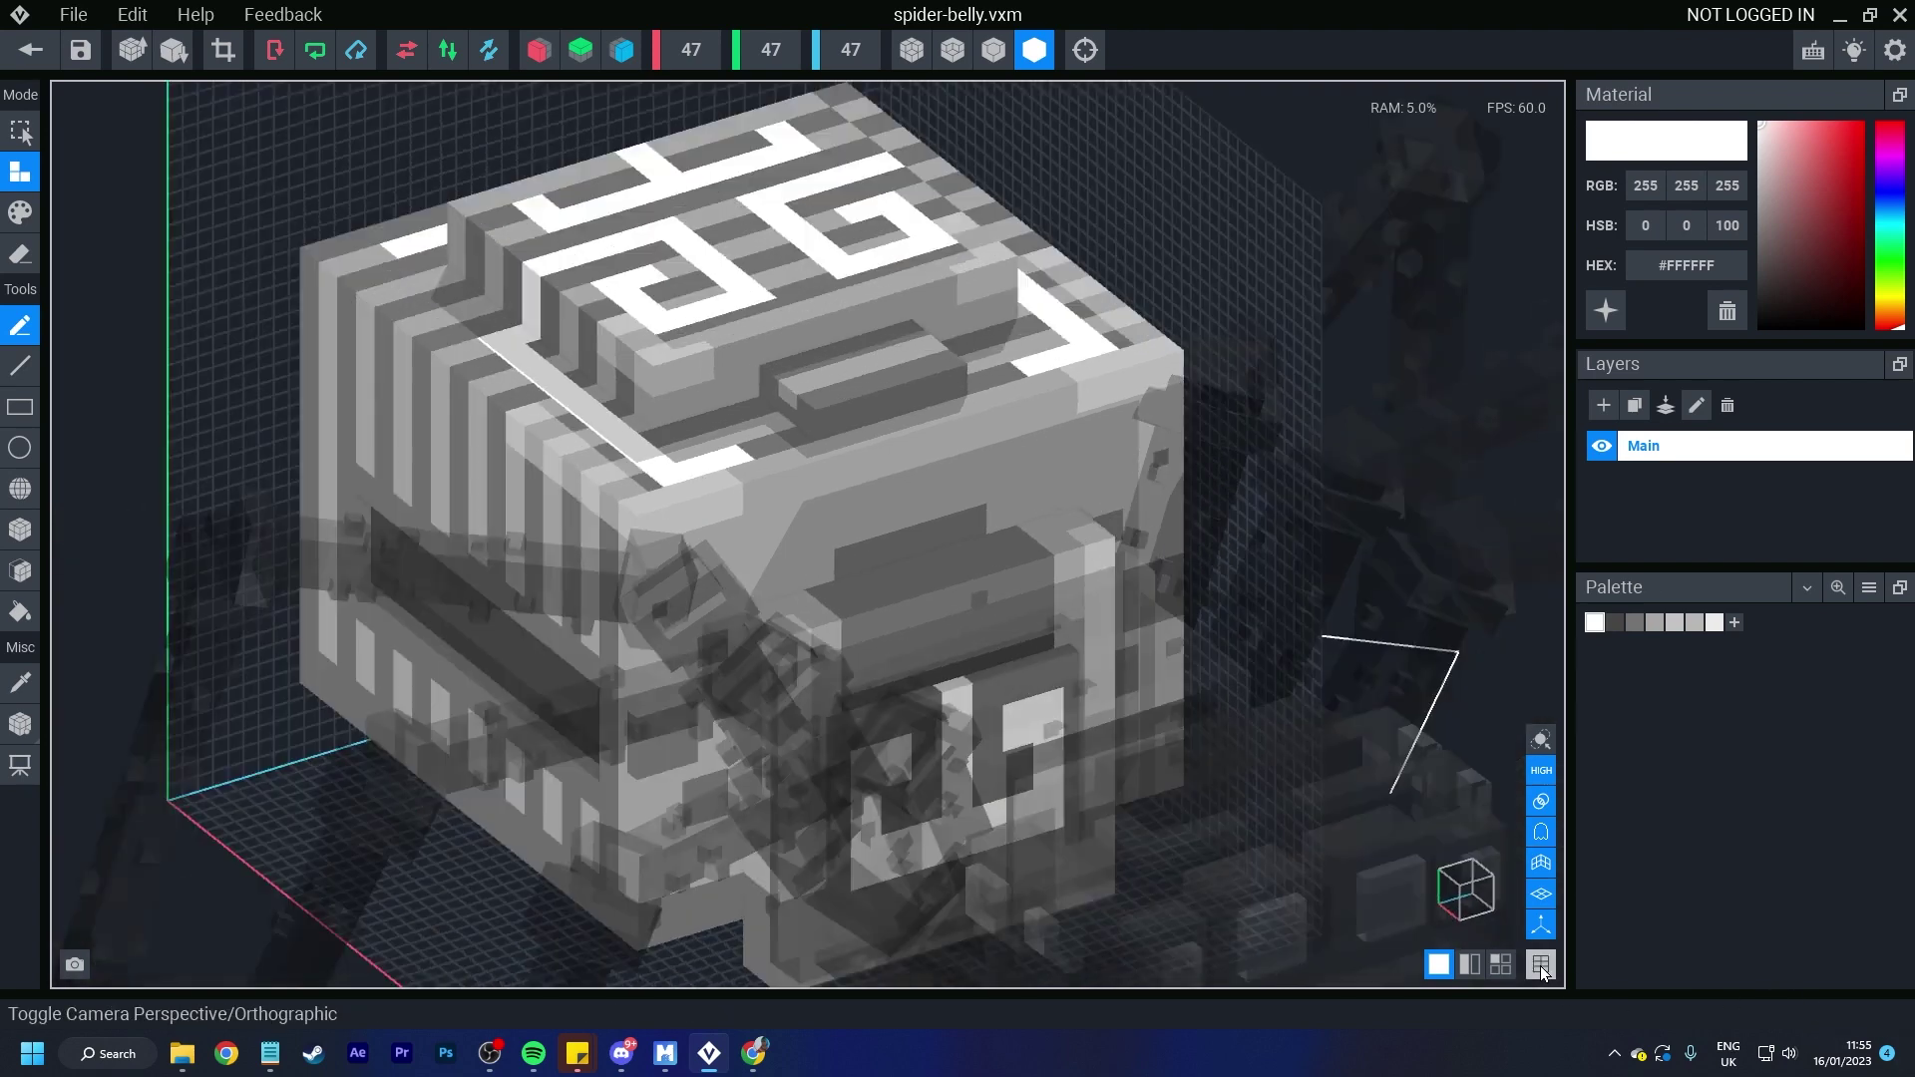
click(1541, 968)
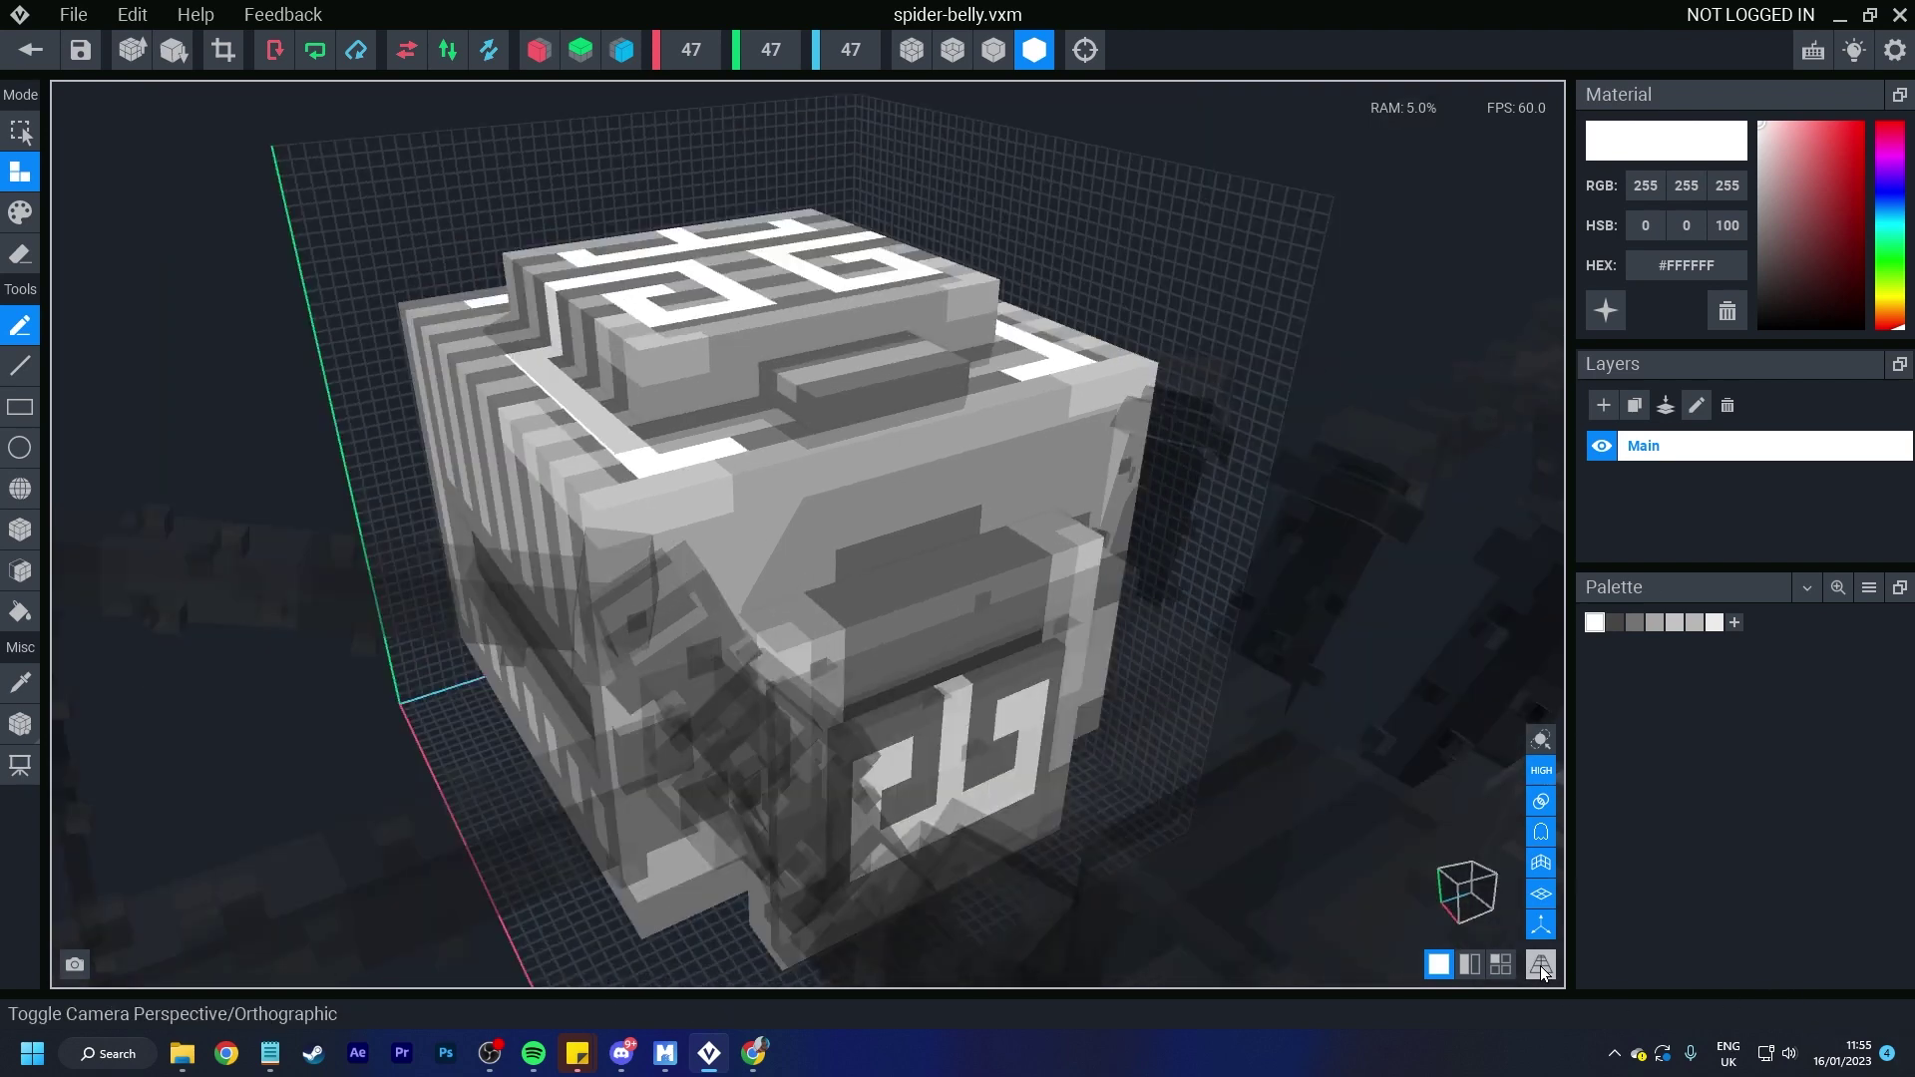
Step: Compare the two-view and four-view layouts of the belly model, ending in the single 3D view
click(1468, 964)
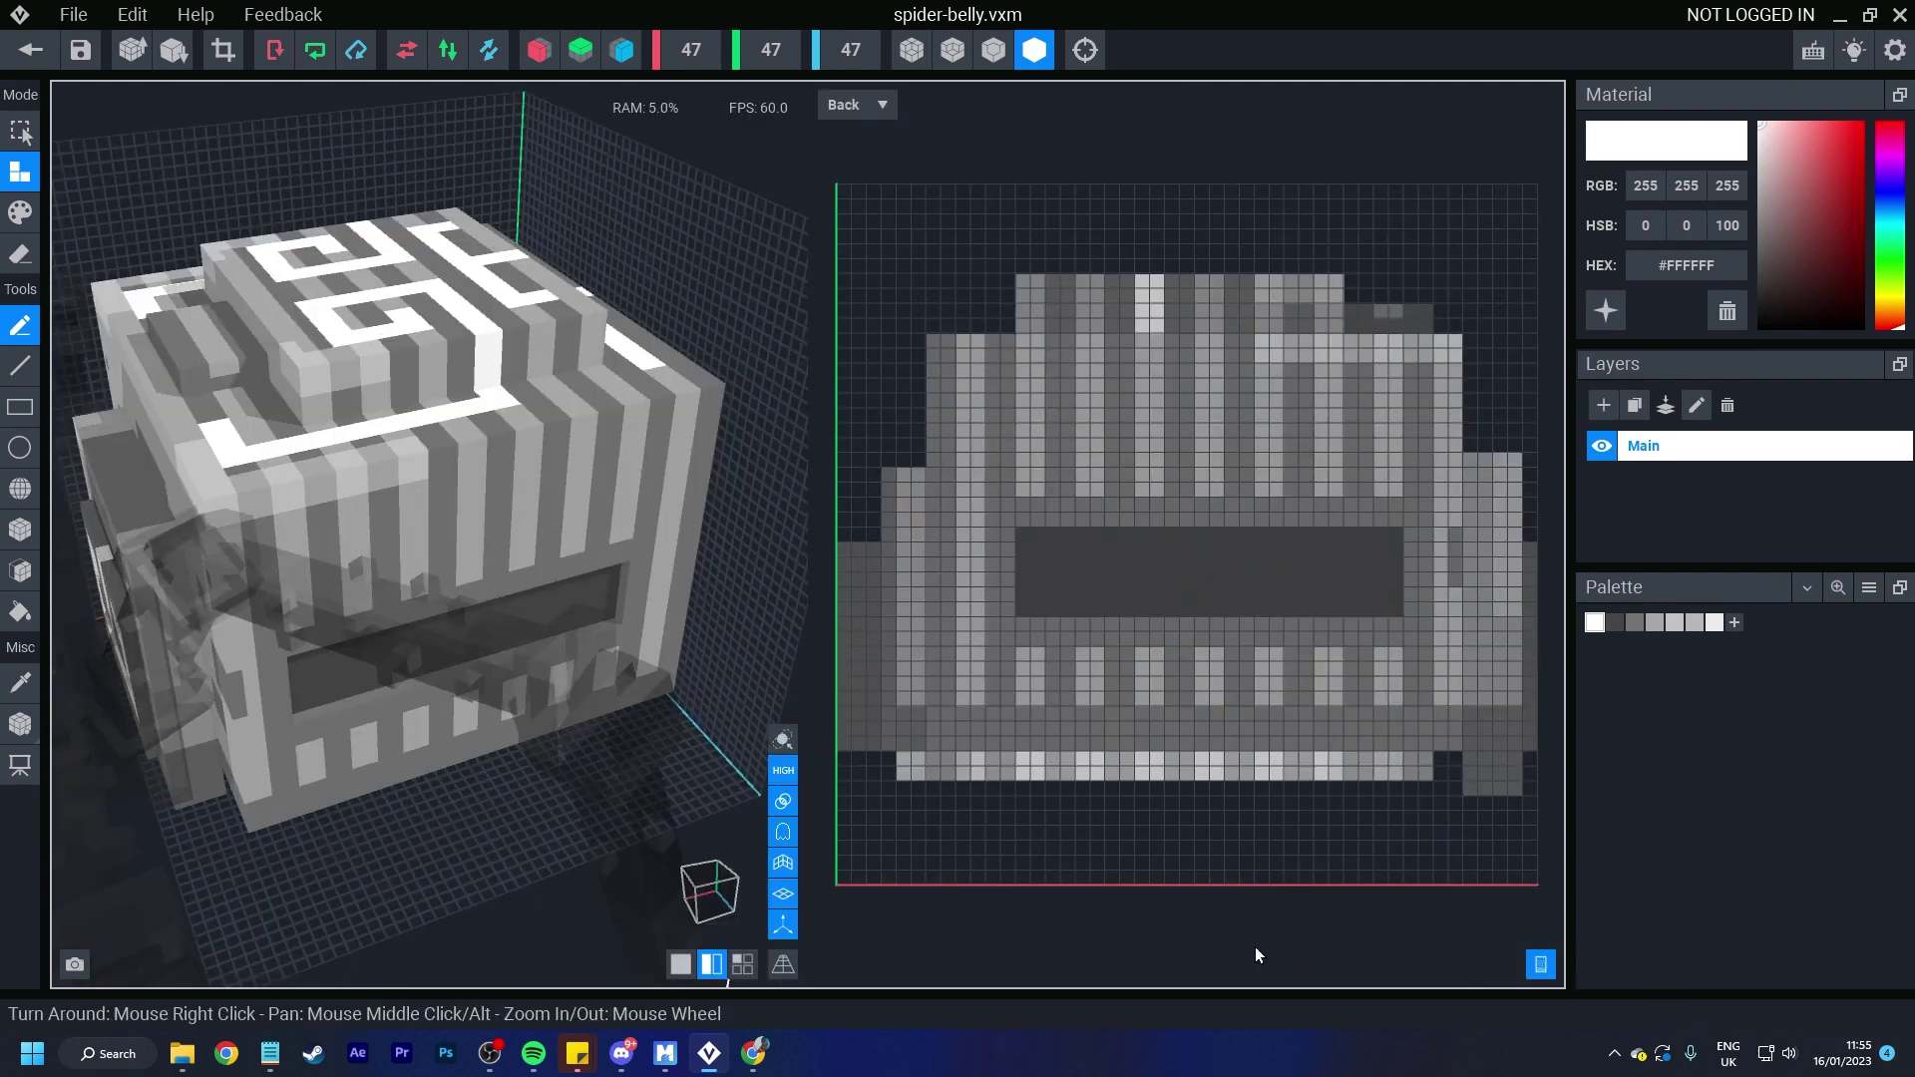
click(741, 964)
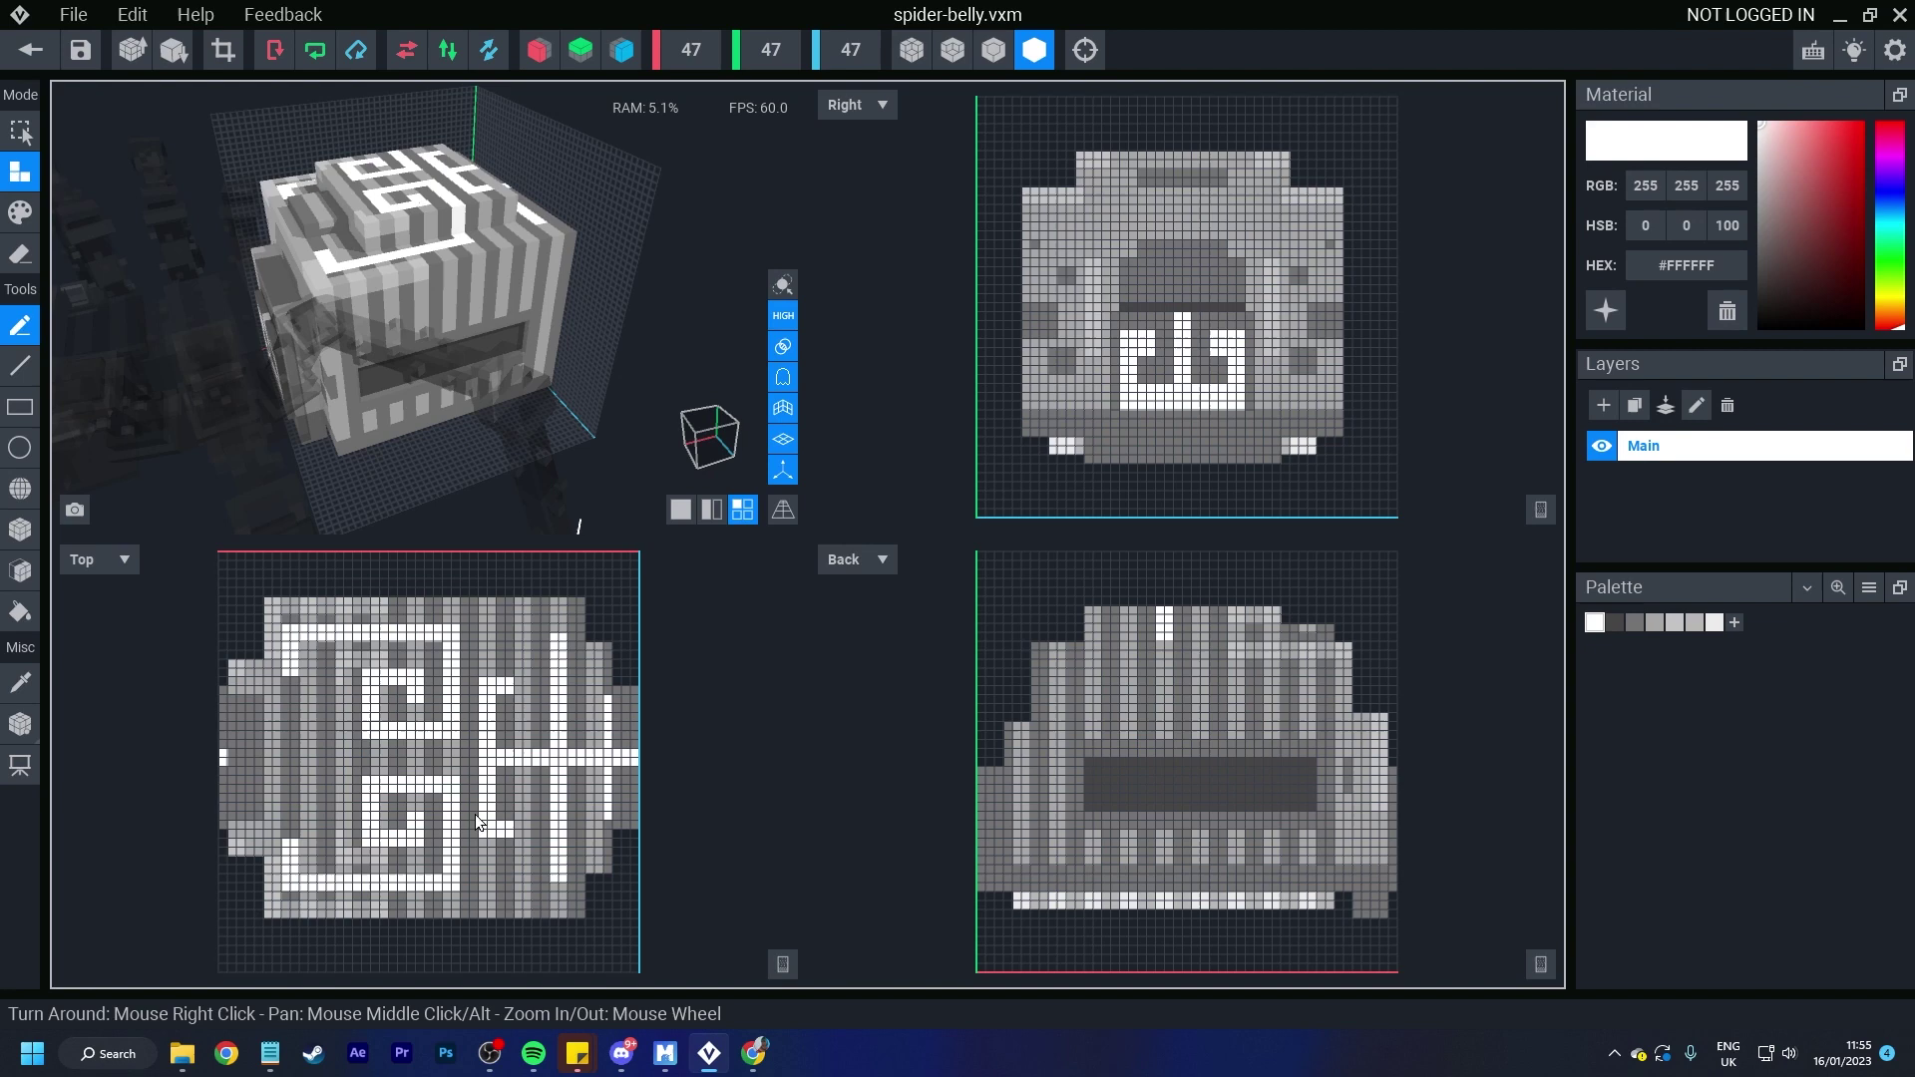
click(680, 510)
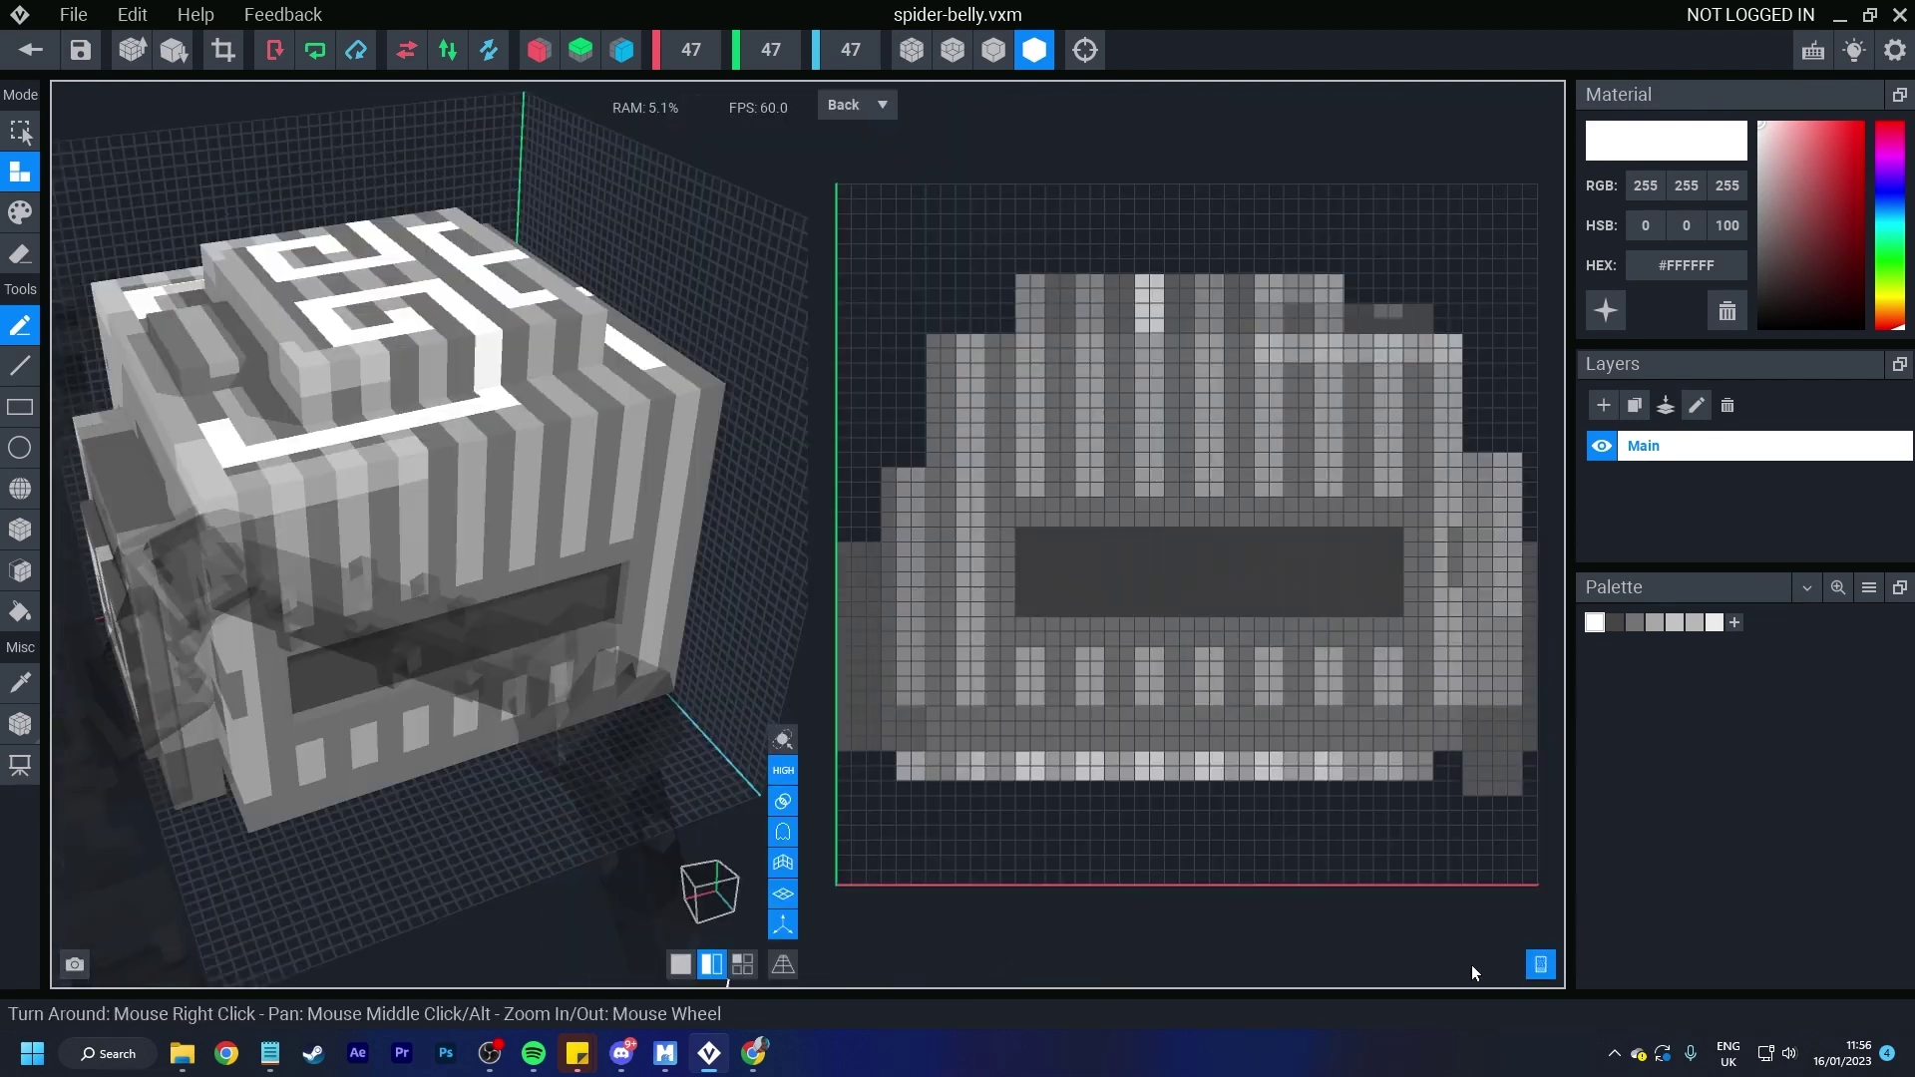
click(1469, 964)
right_drag(650, 526, 498, 449)
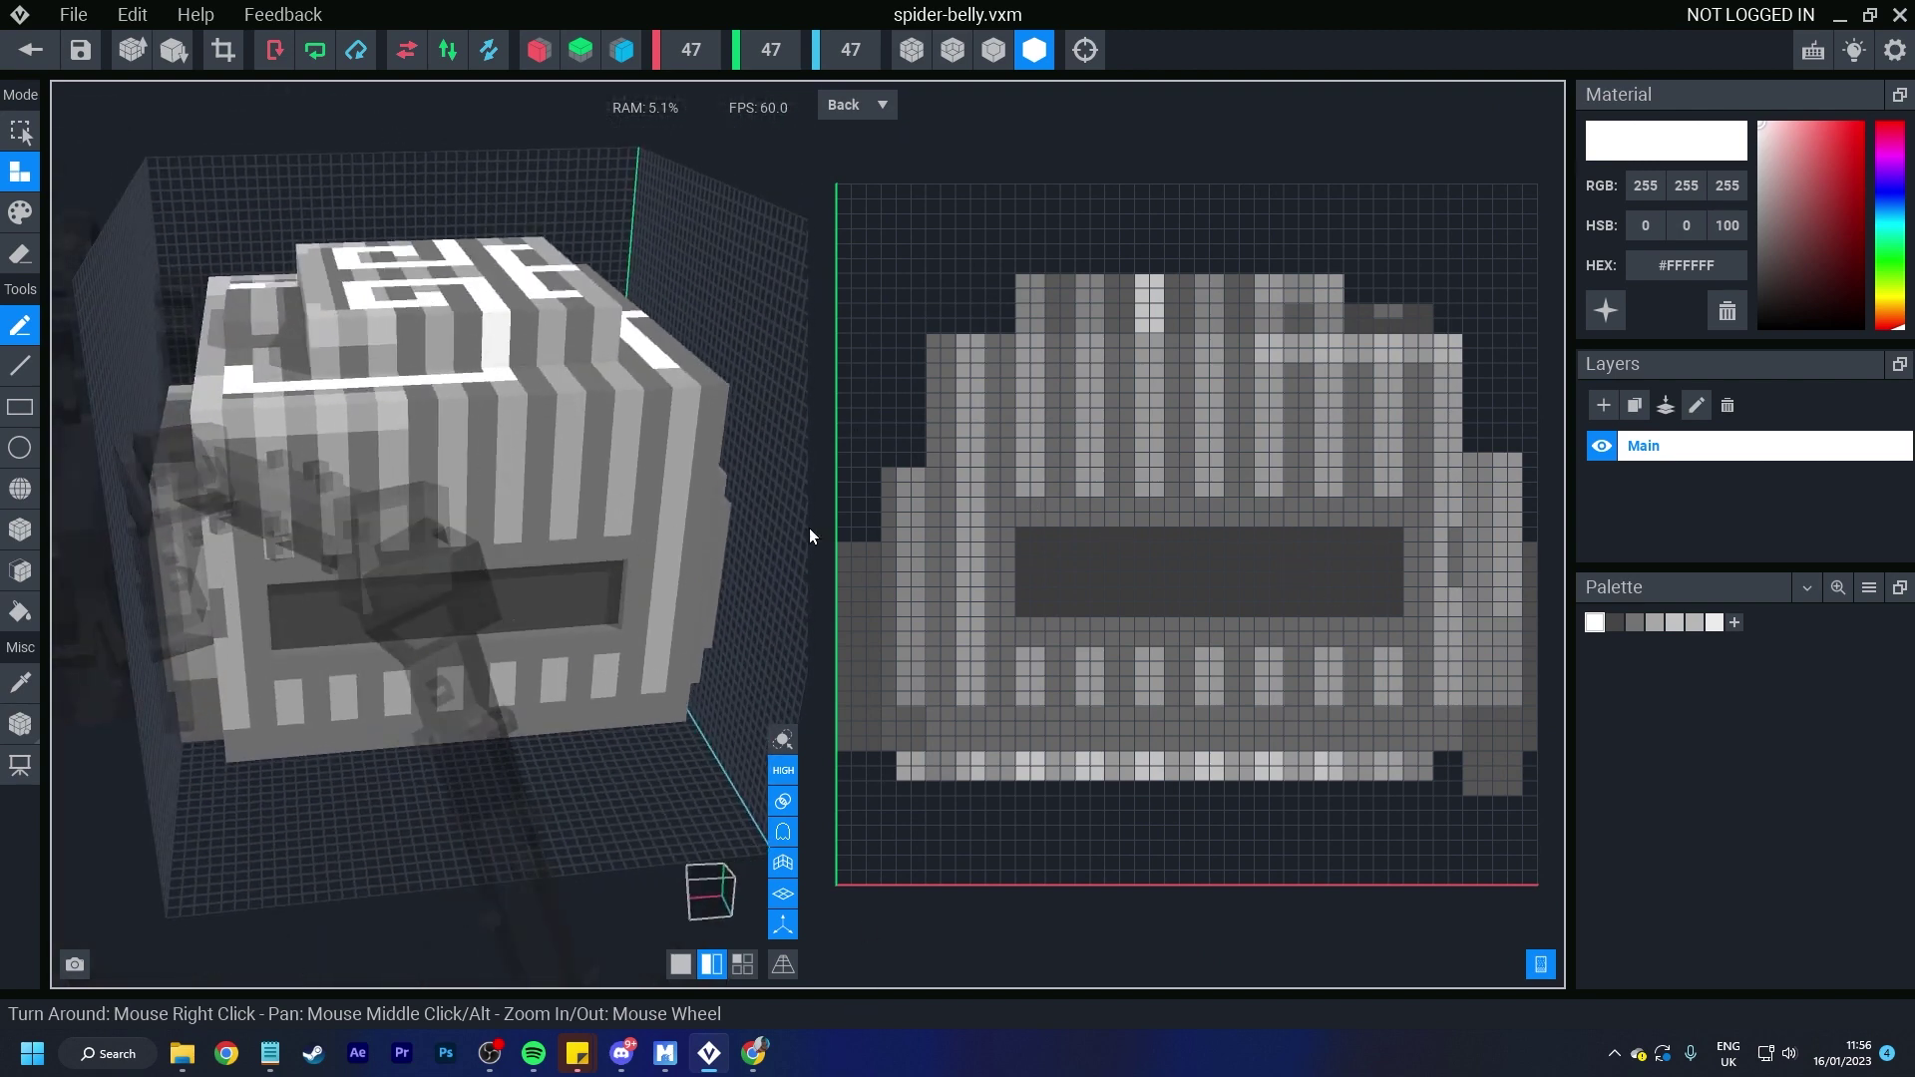
right_drag(416, 539, 410, 530)
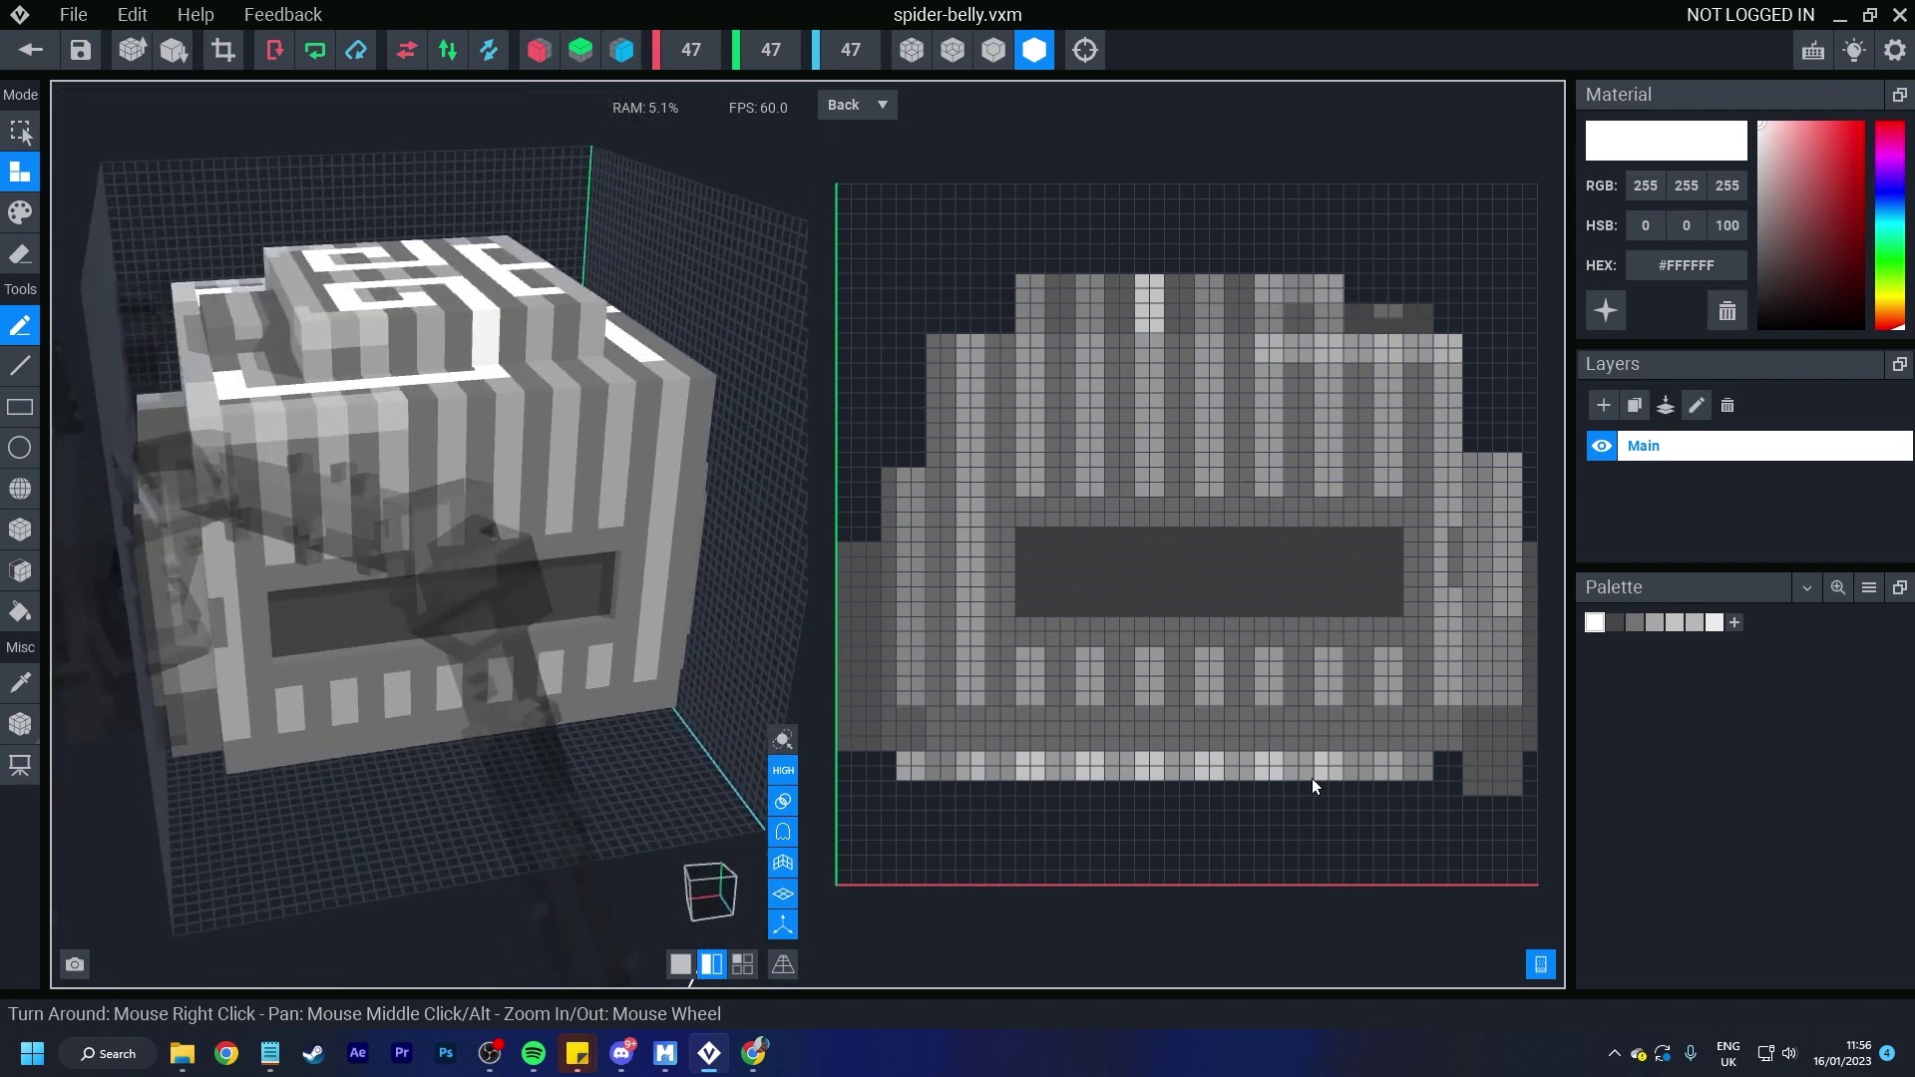
click(742, 963)
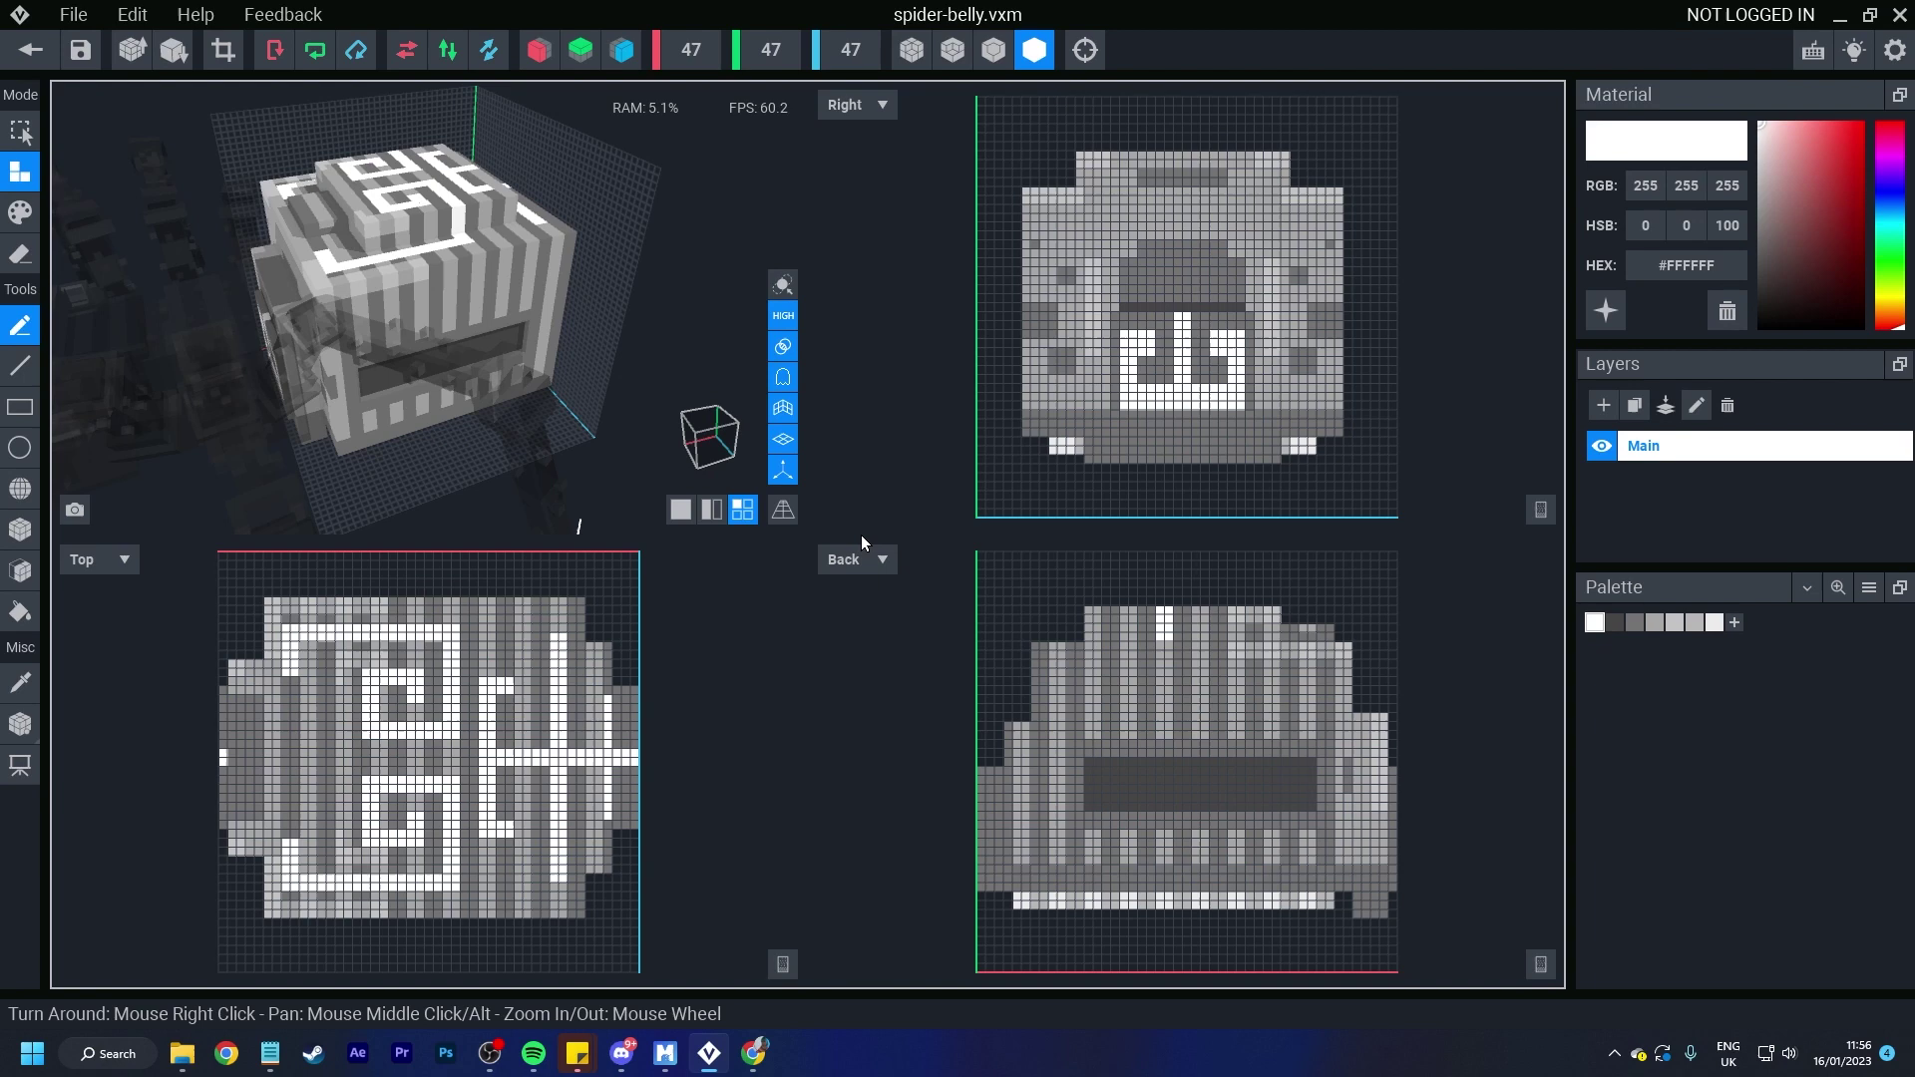
right_drag(404, 245, 404, 245)
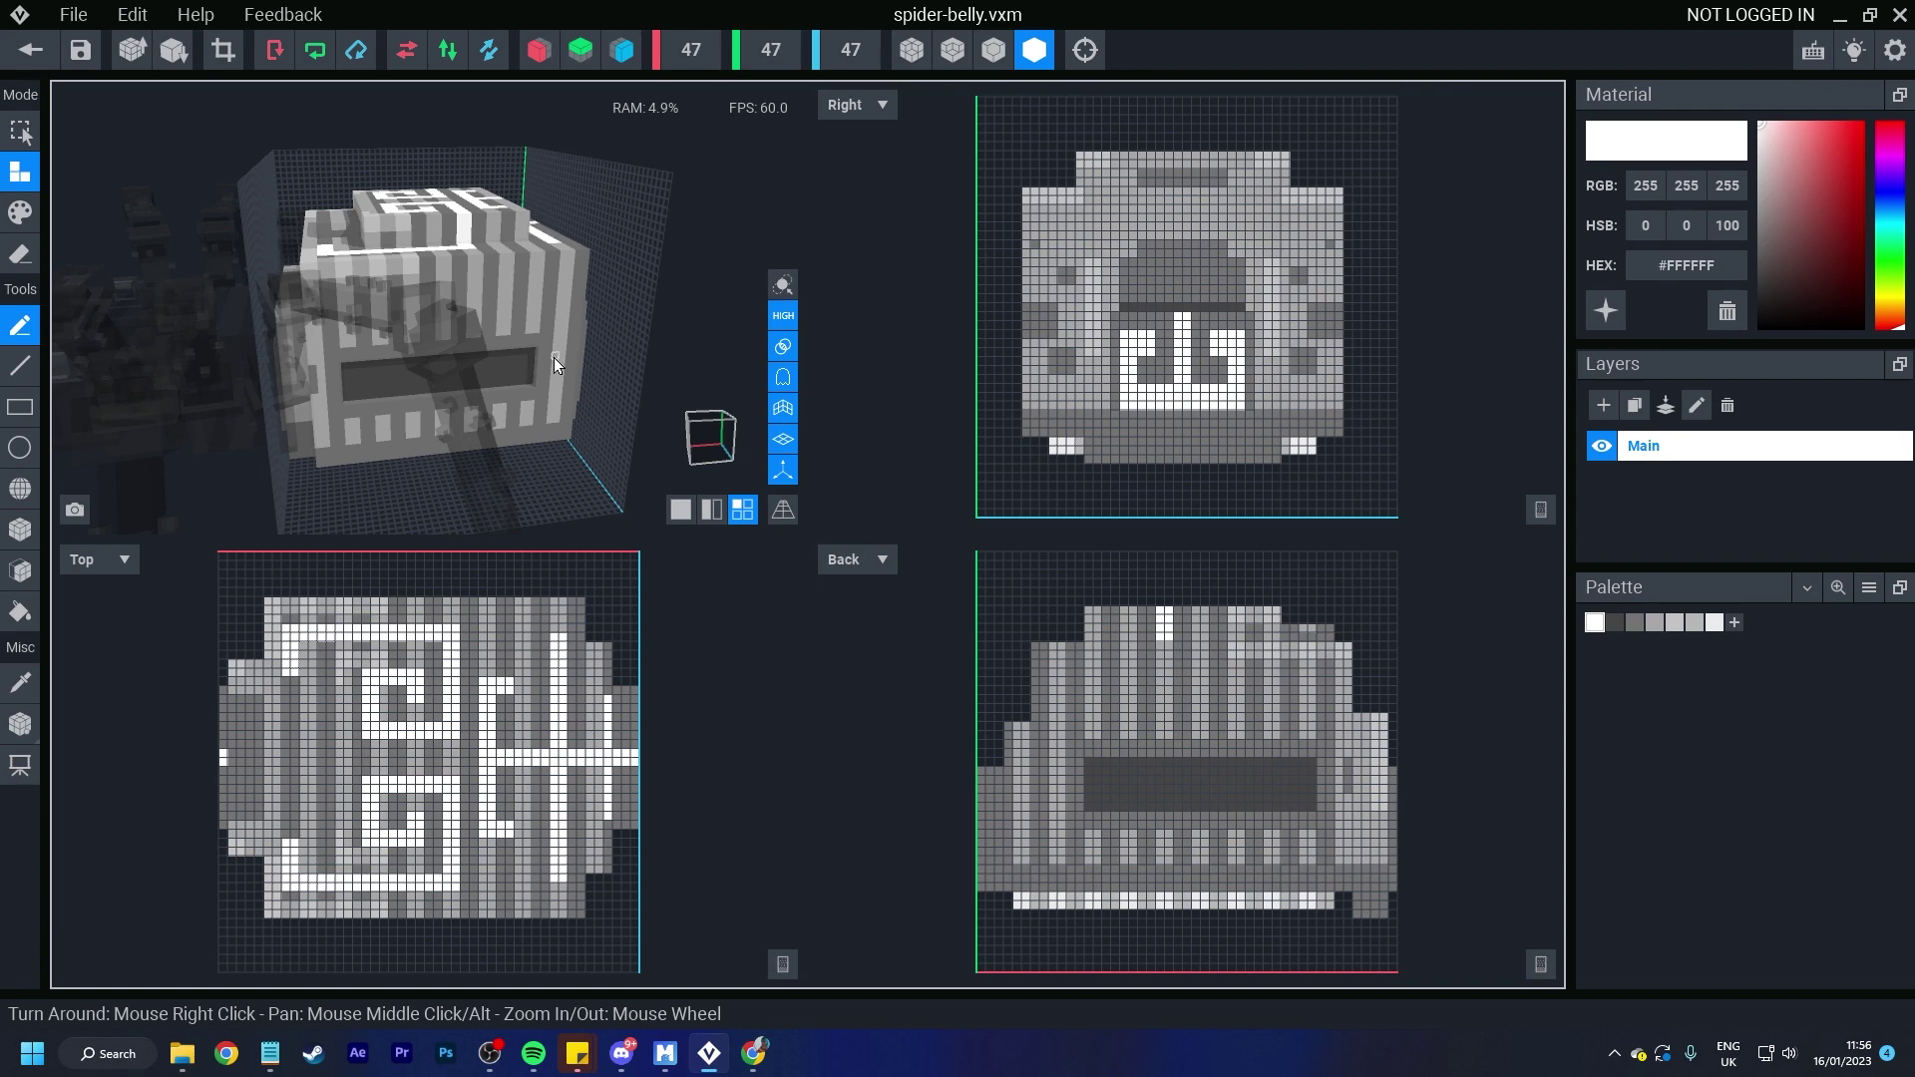
key(space)
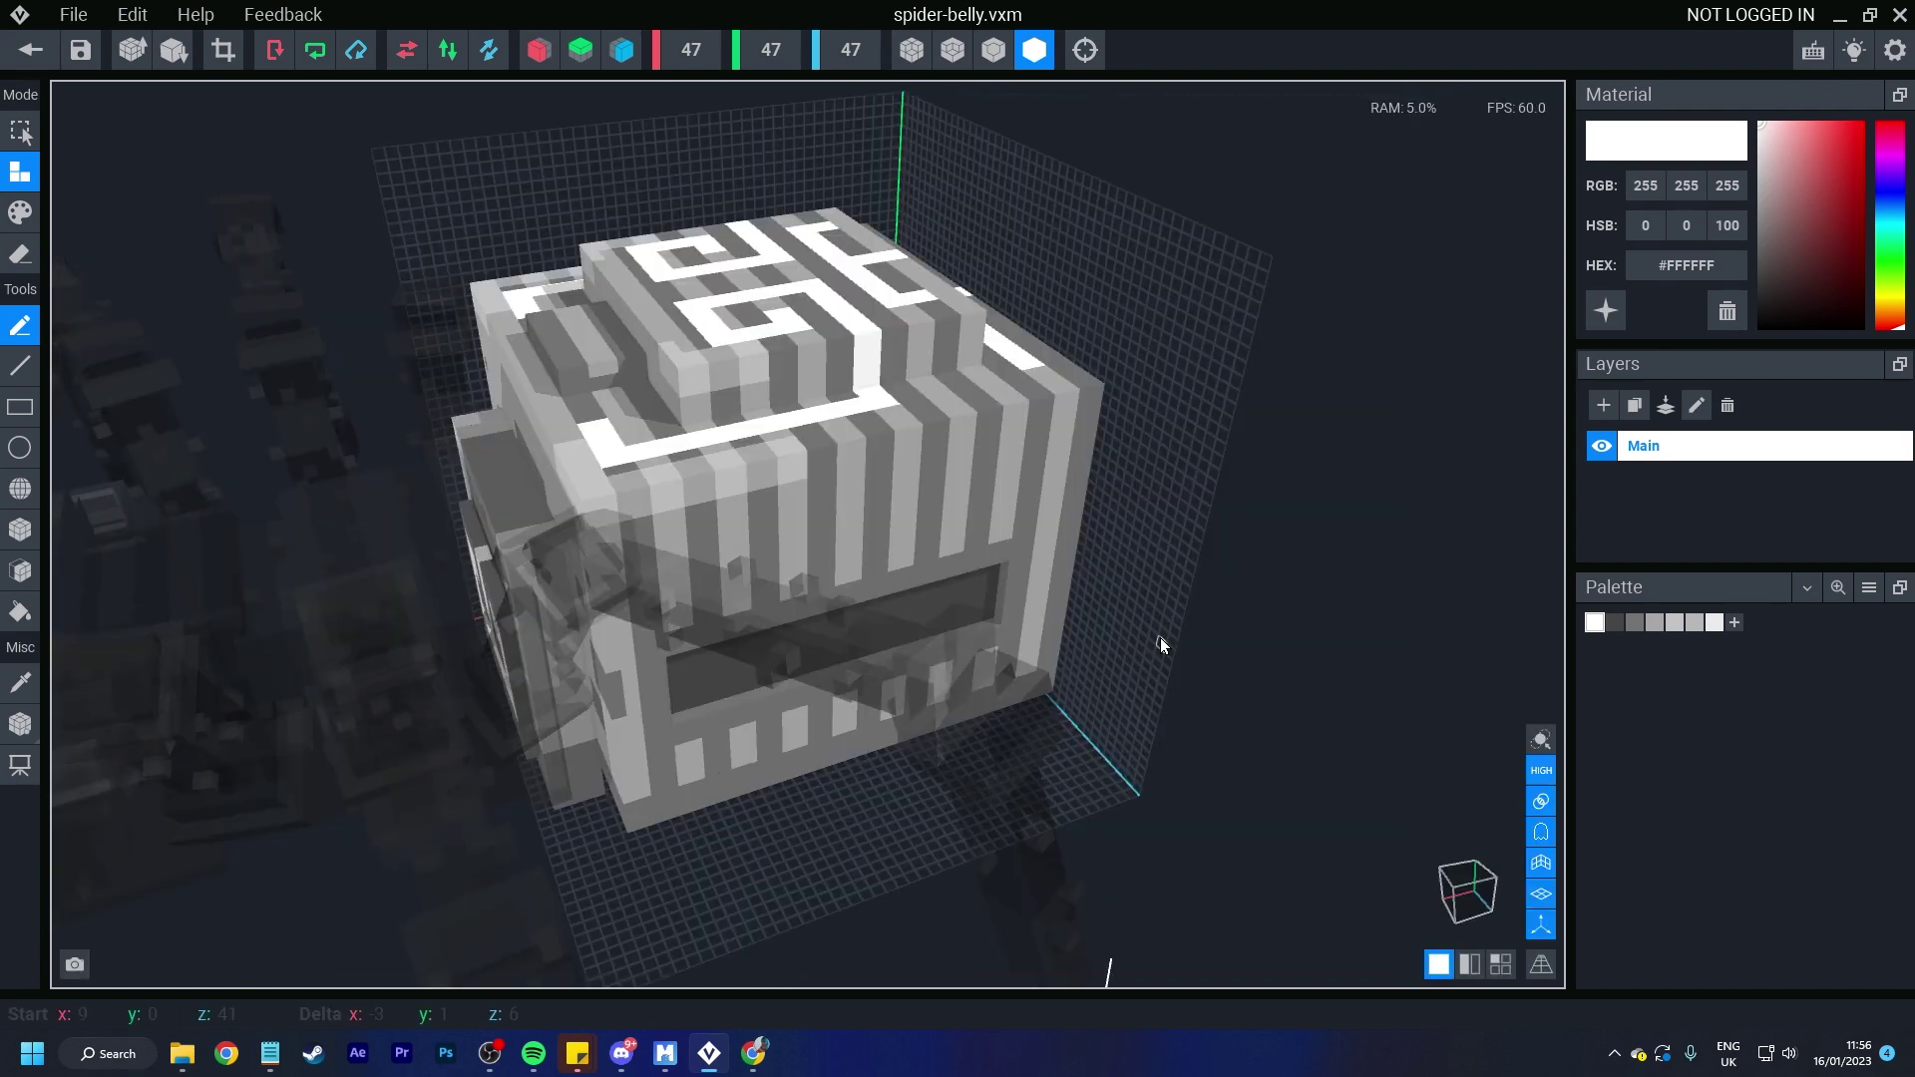
Step: Select all voxels of the belly model, clear the selection and return to the spider rig
key(ctrl+a)
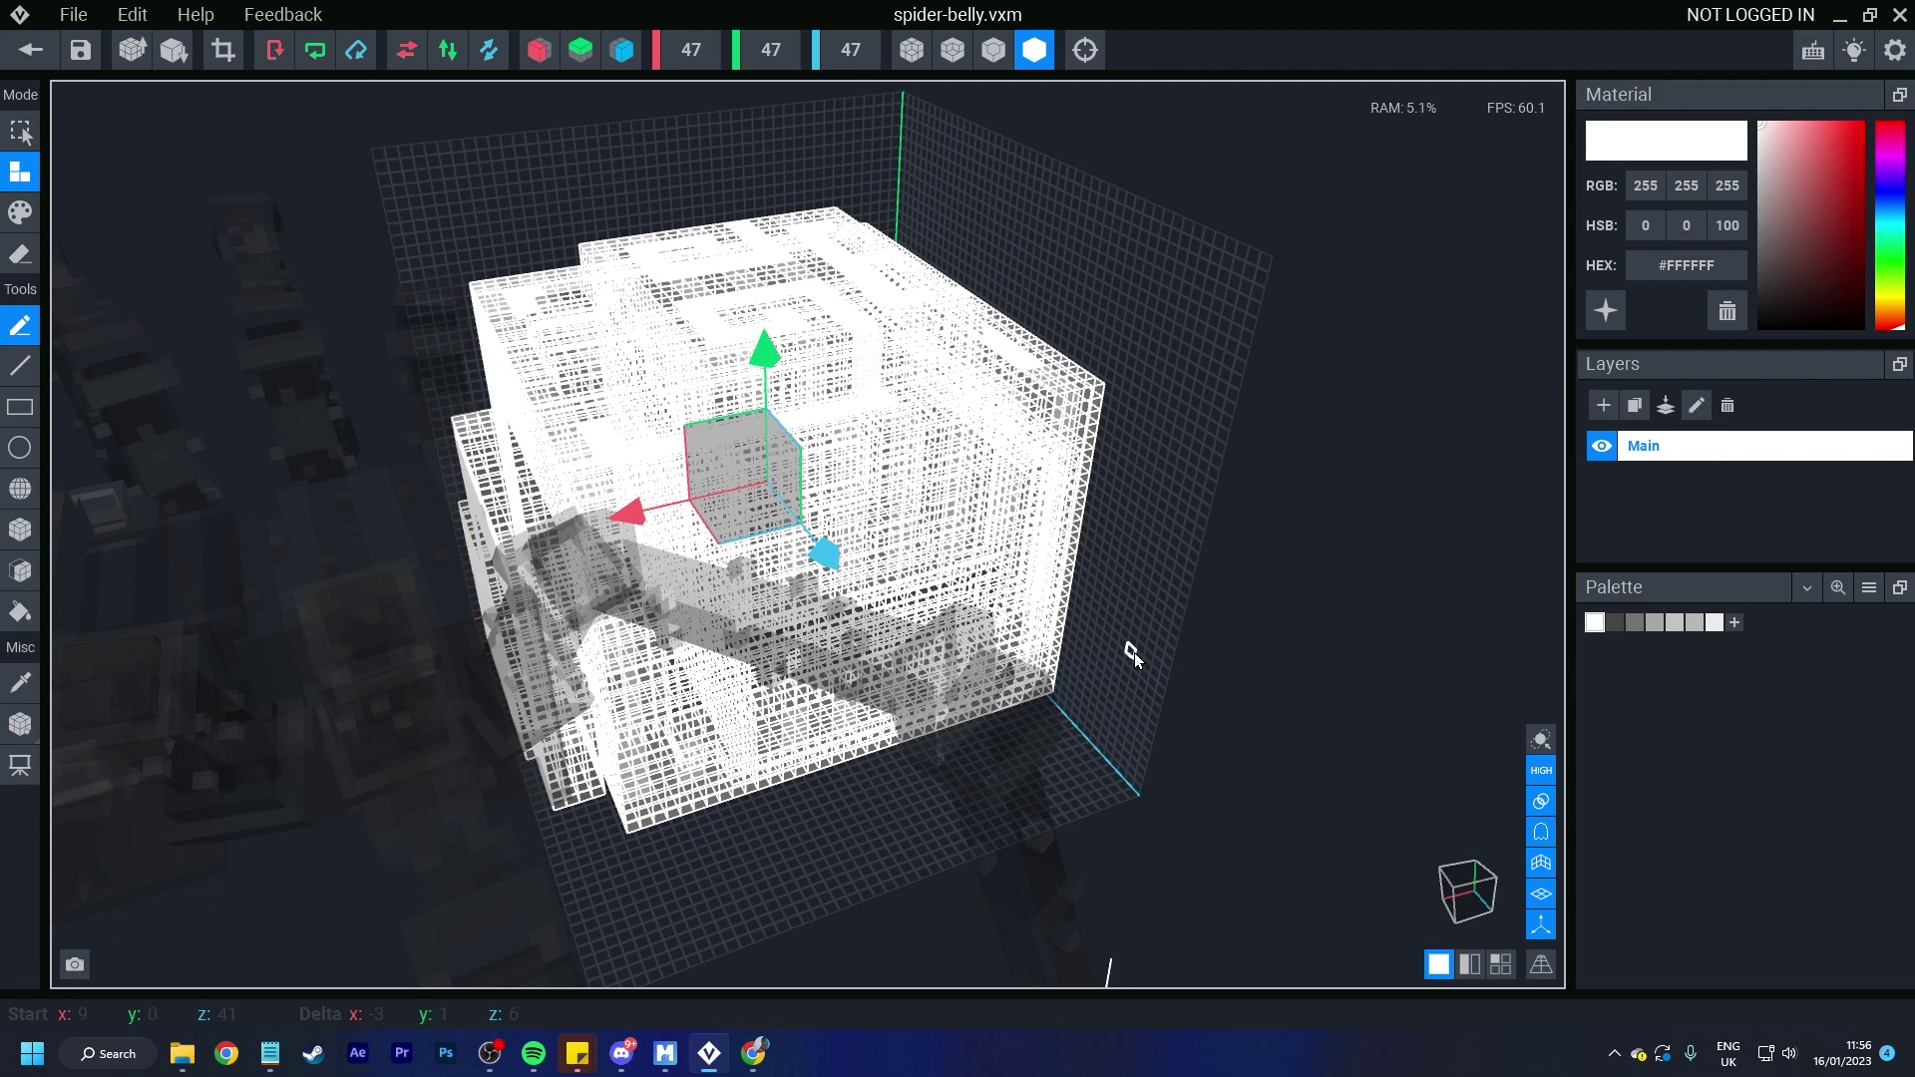
key(Escape)
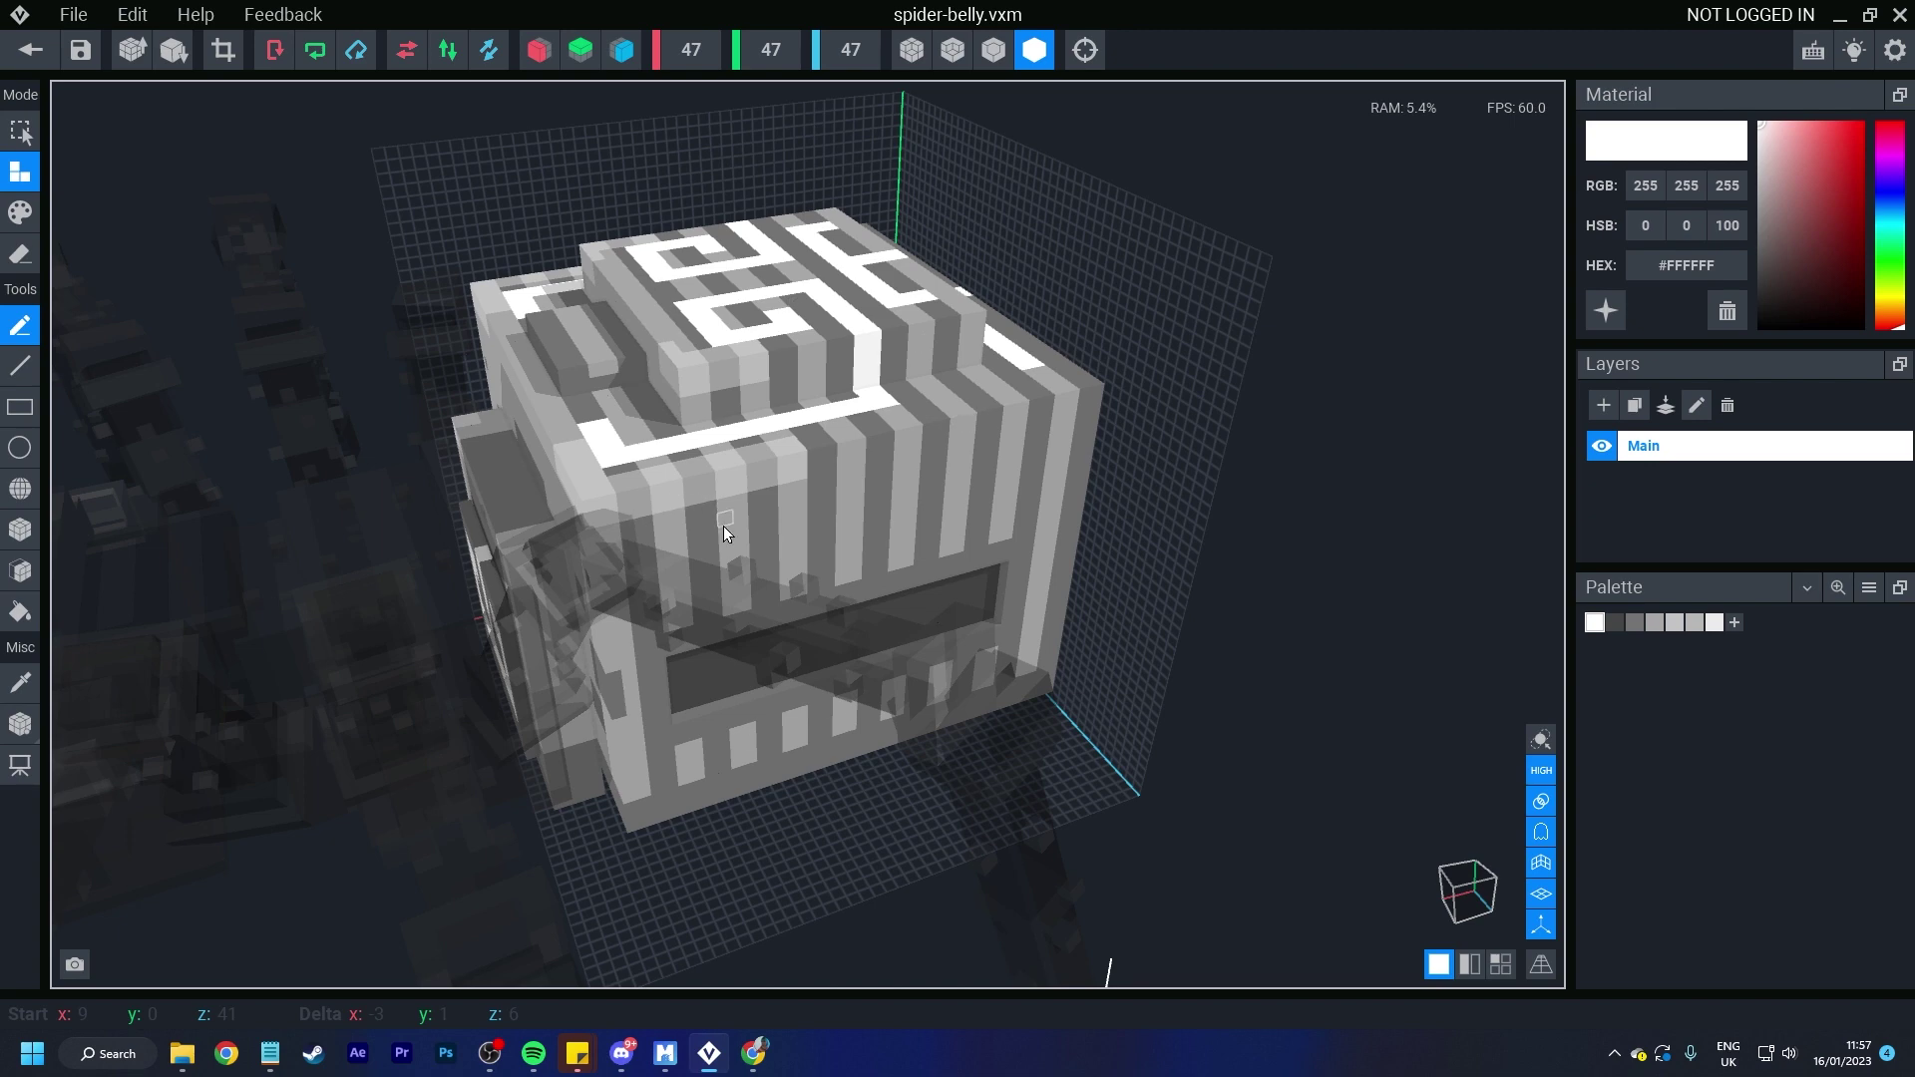
right_drag(722, 525, 303, 264)
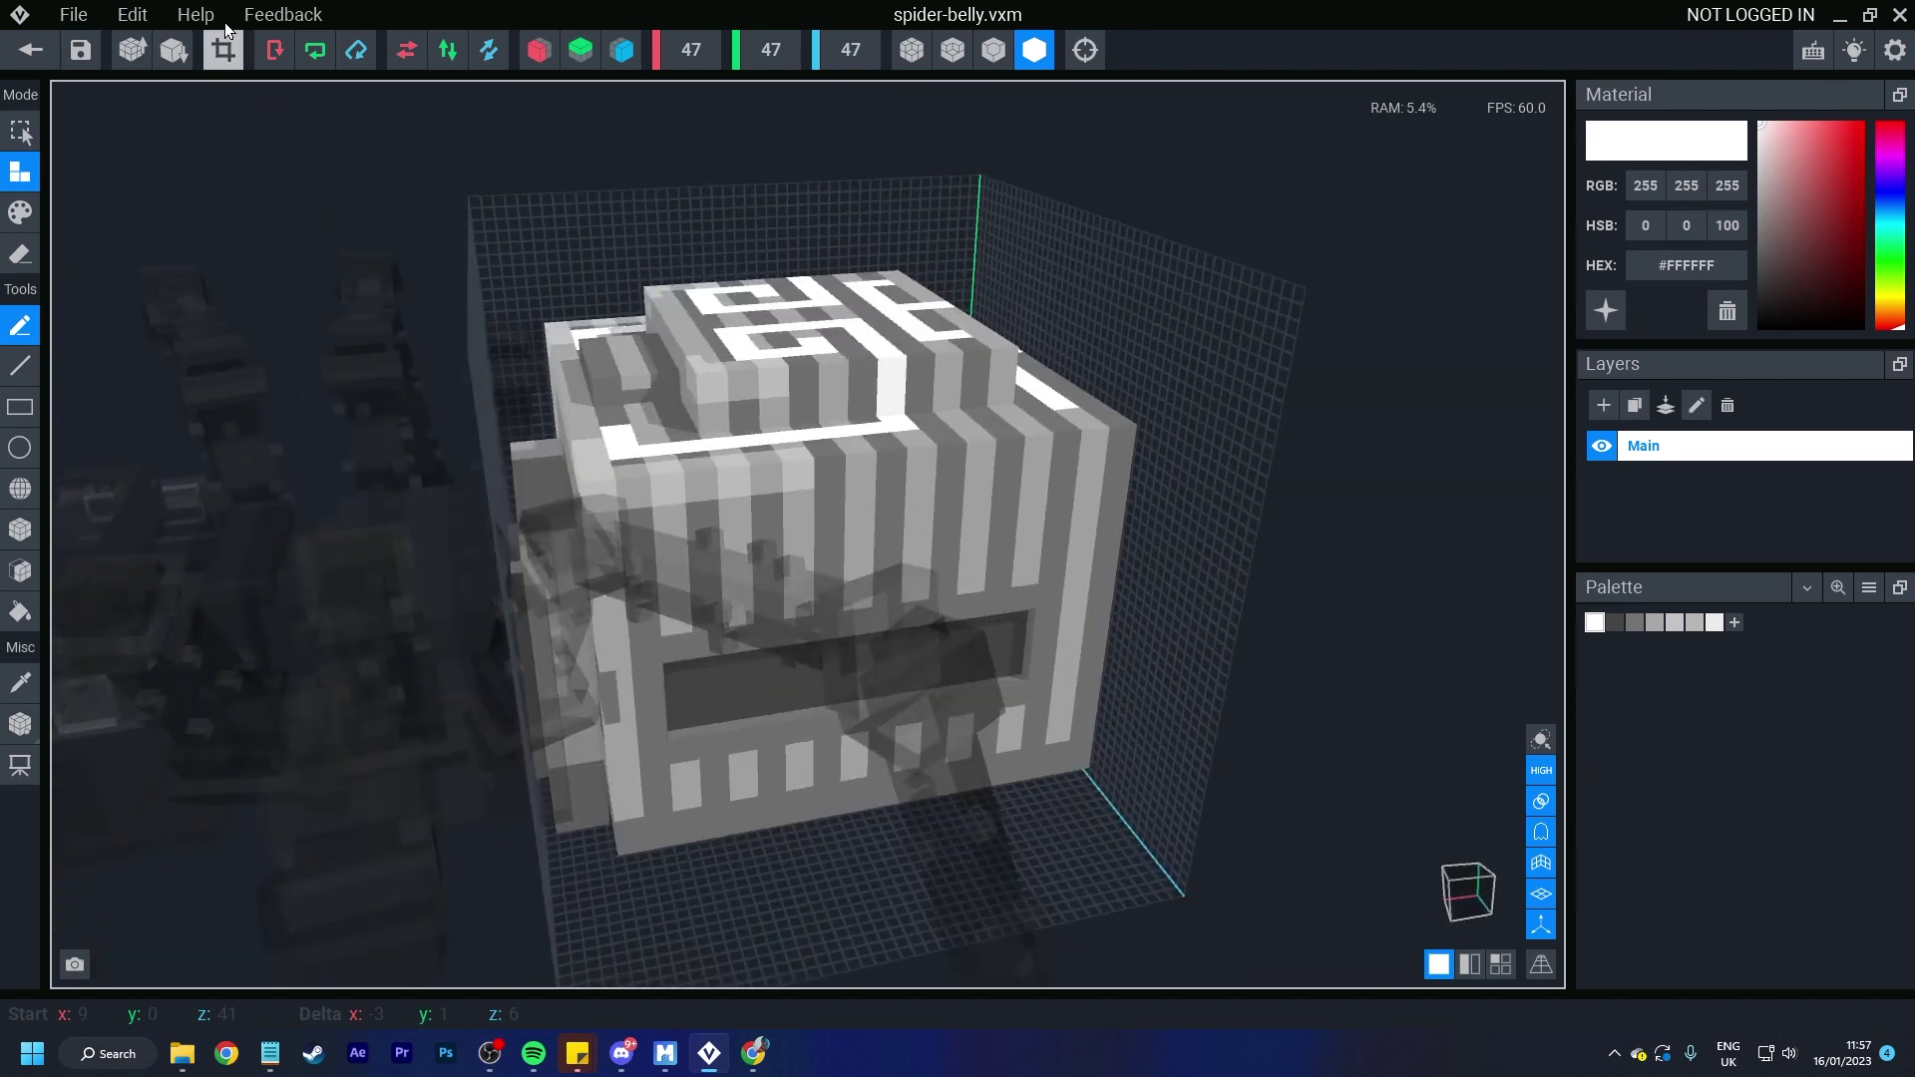
click(30, 49)
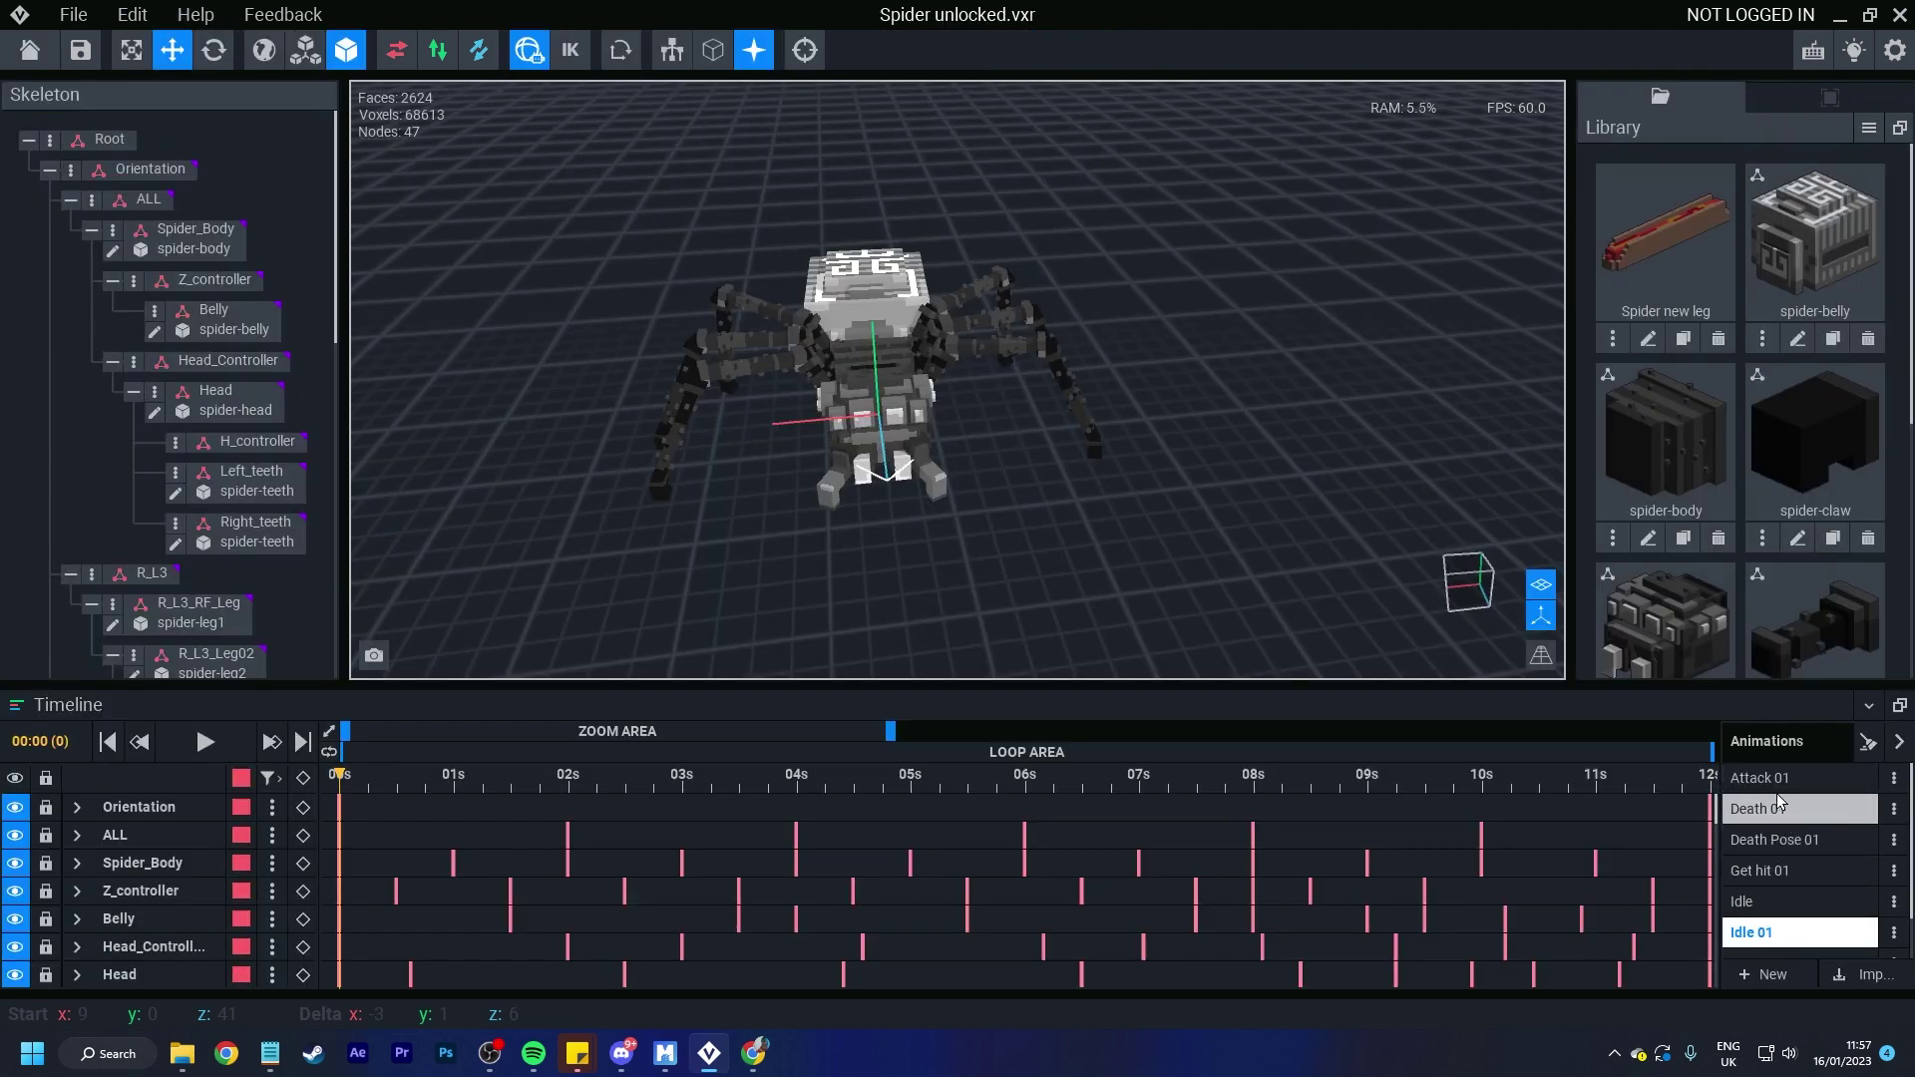
Step: Select every animation except Idle 01, request their deletion and decline it at the confirmation
click(1758, 787)
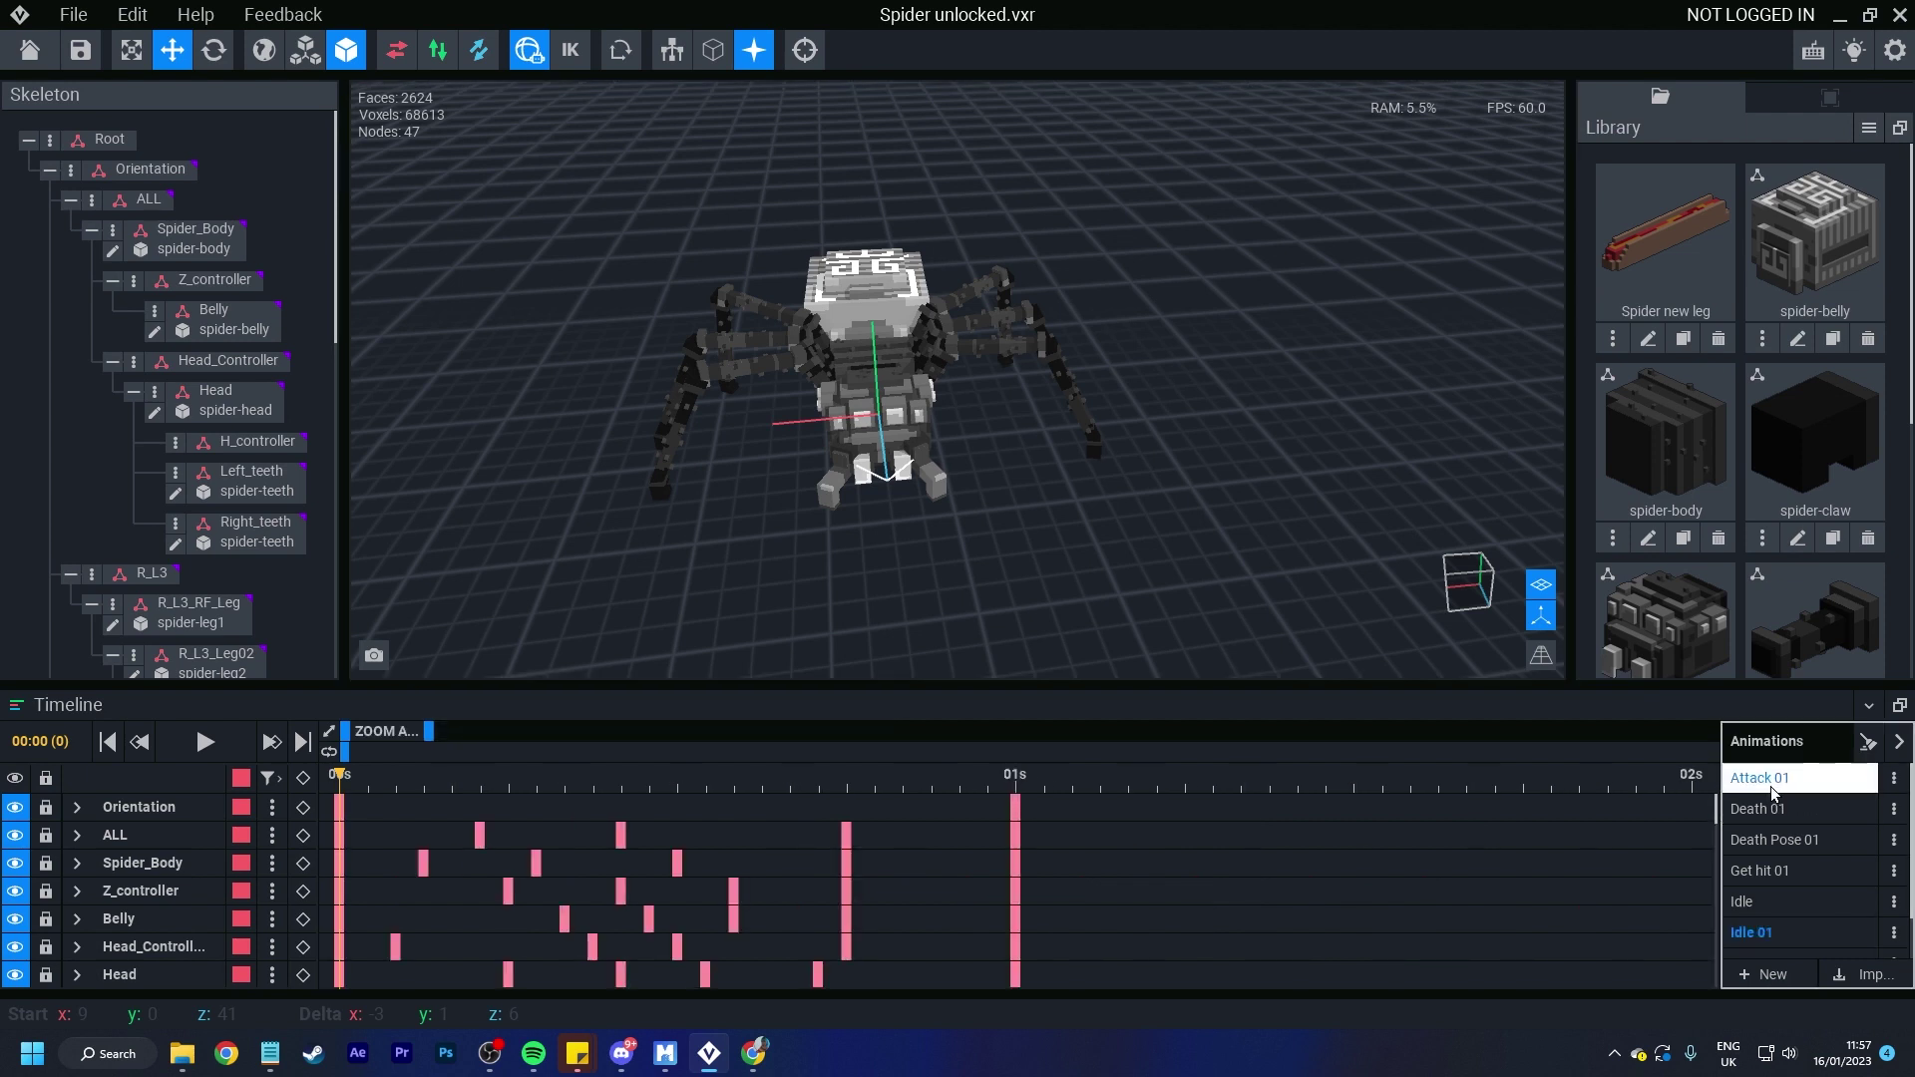
shift+click(1762, 903)
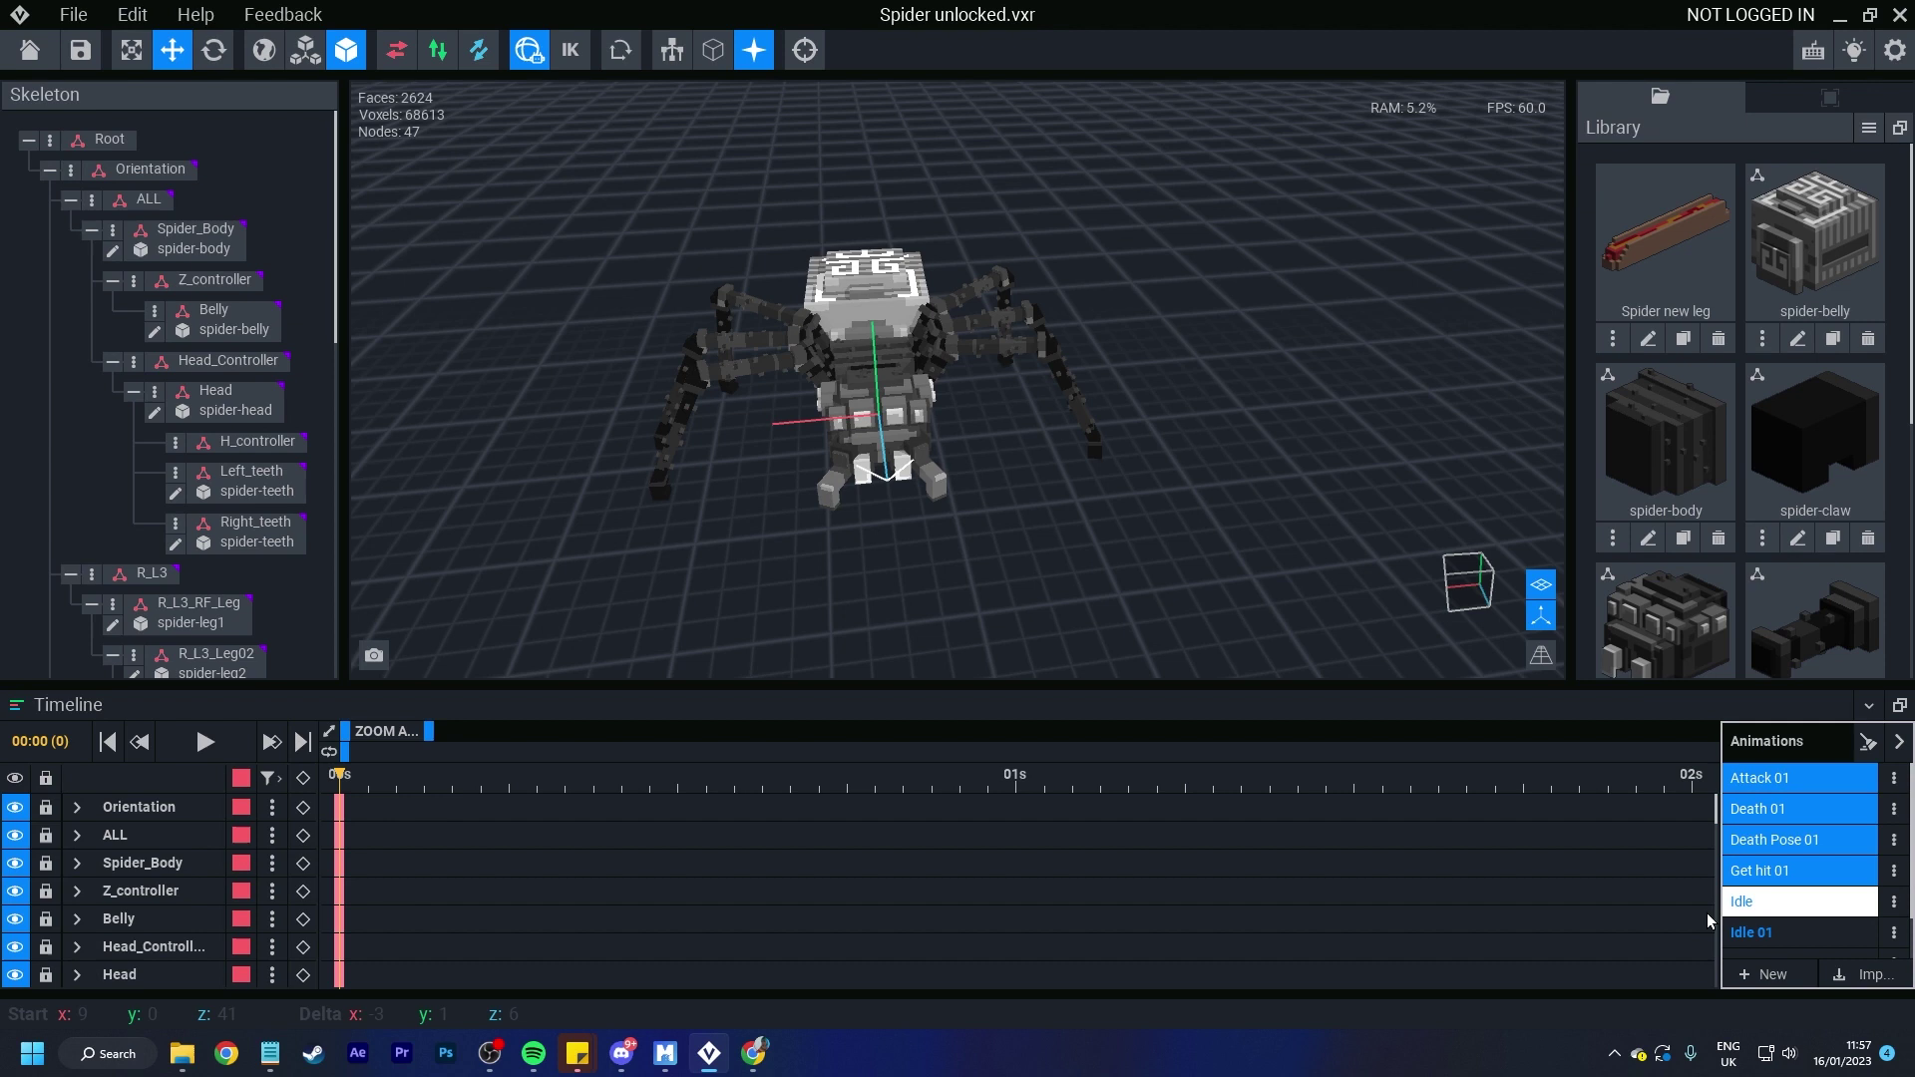
scroll(1771, 891, down, 2)
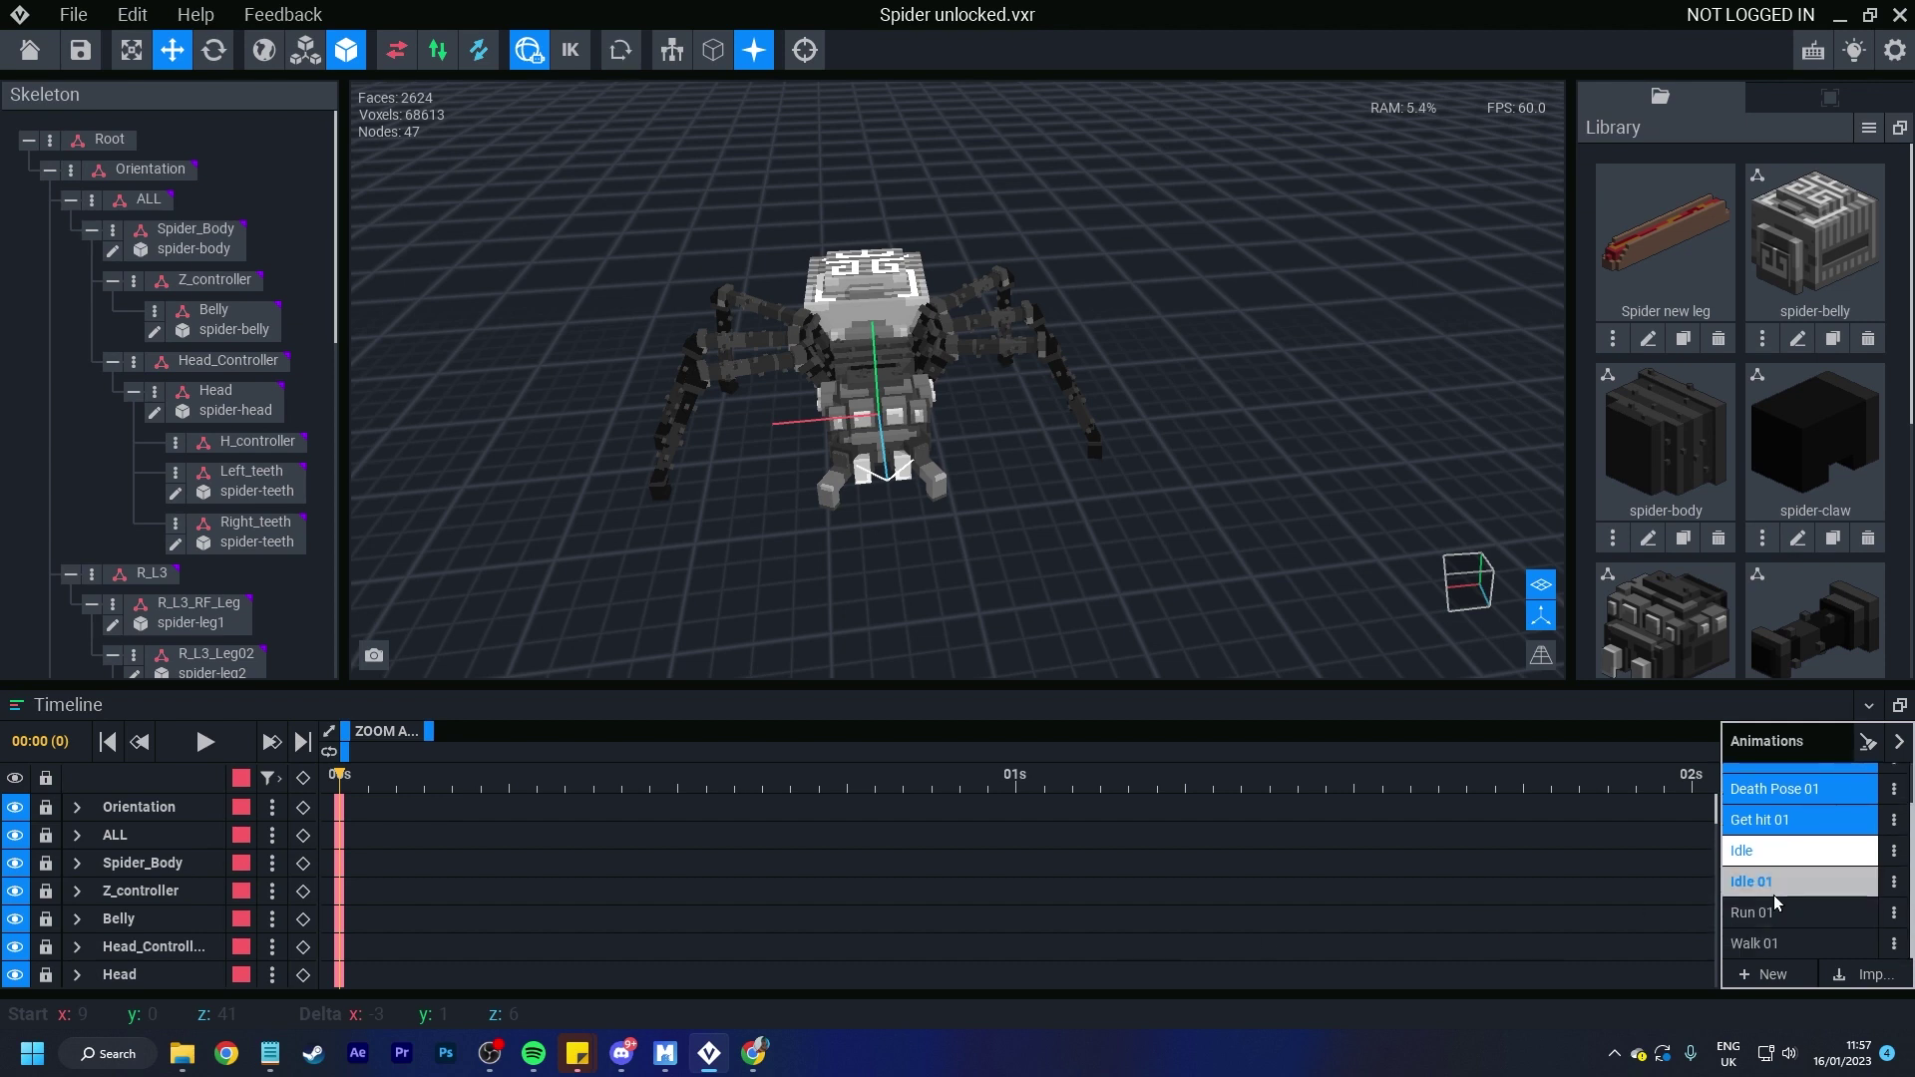
ctrl+click(1773, 925)
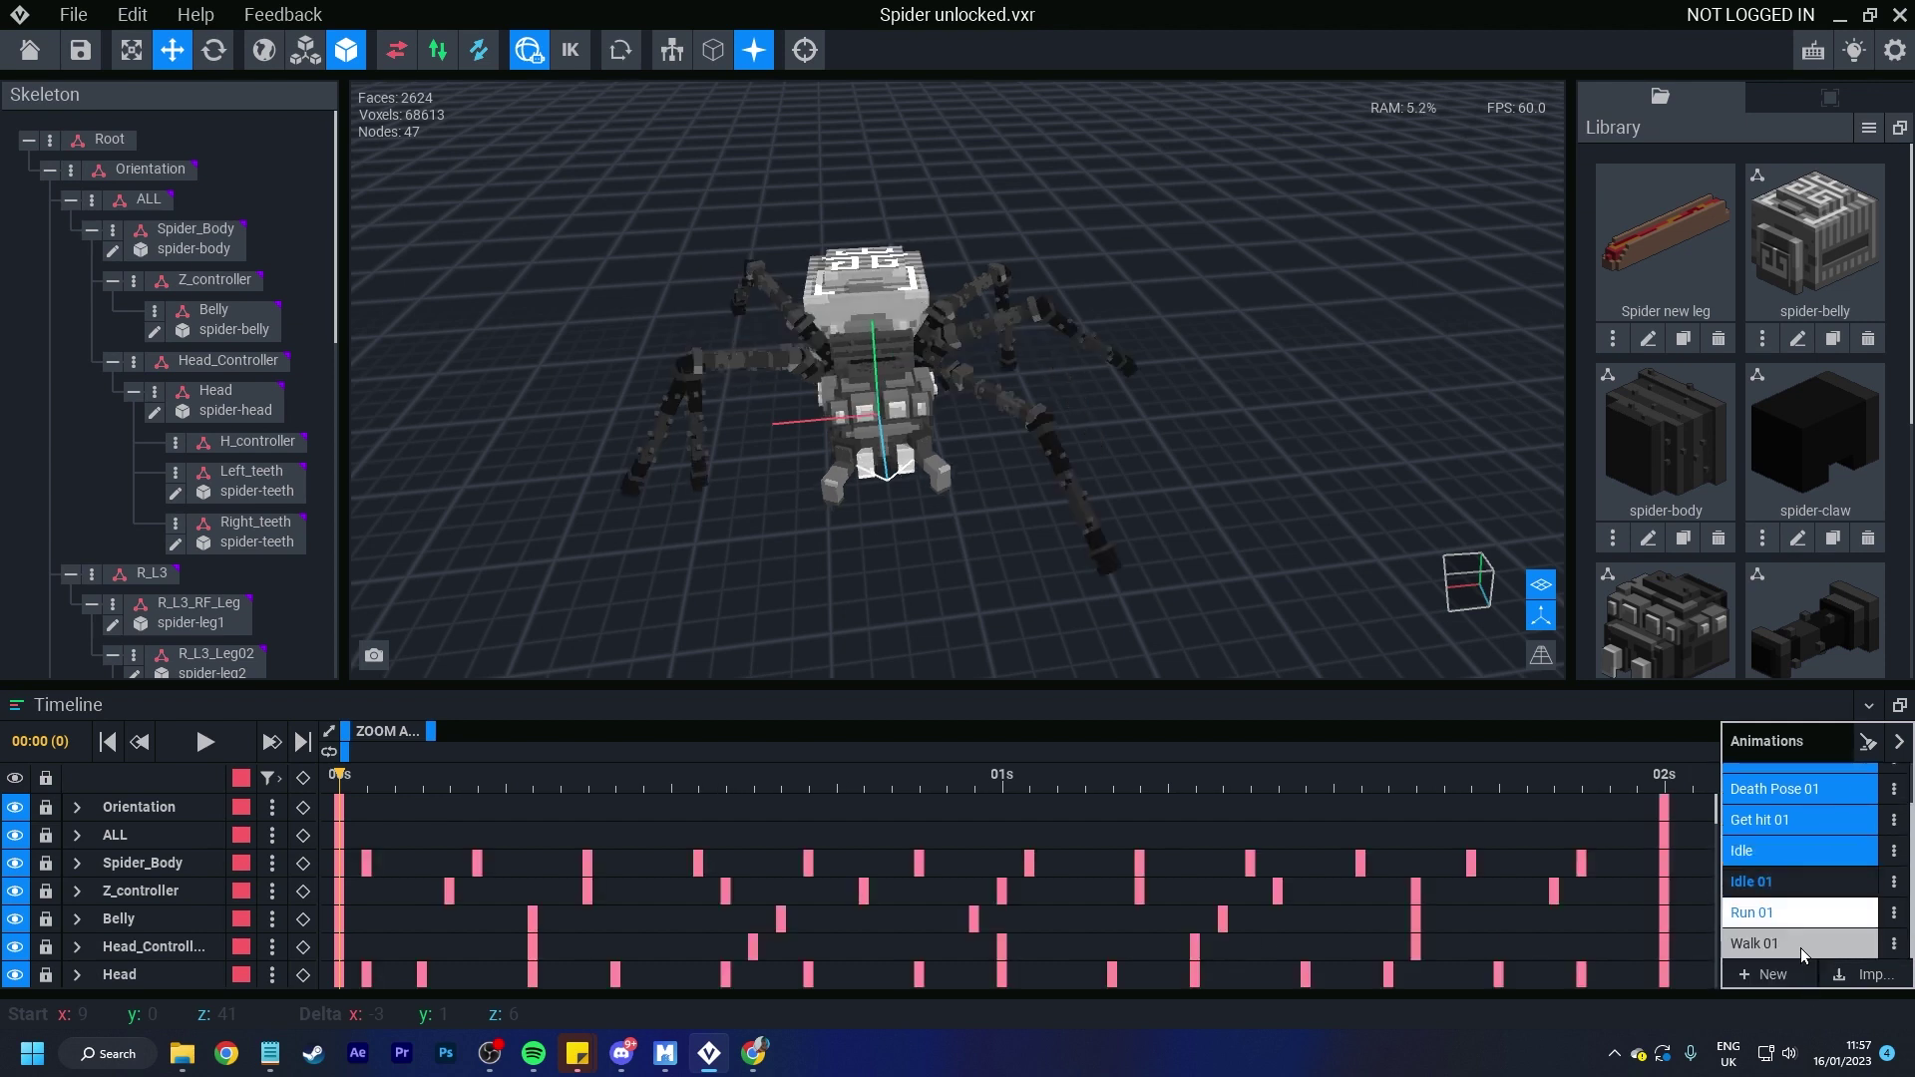
ctrl+click(1801, 939)
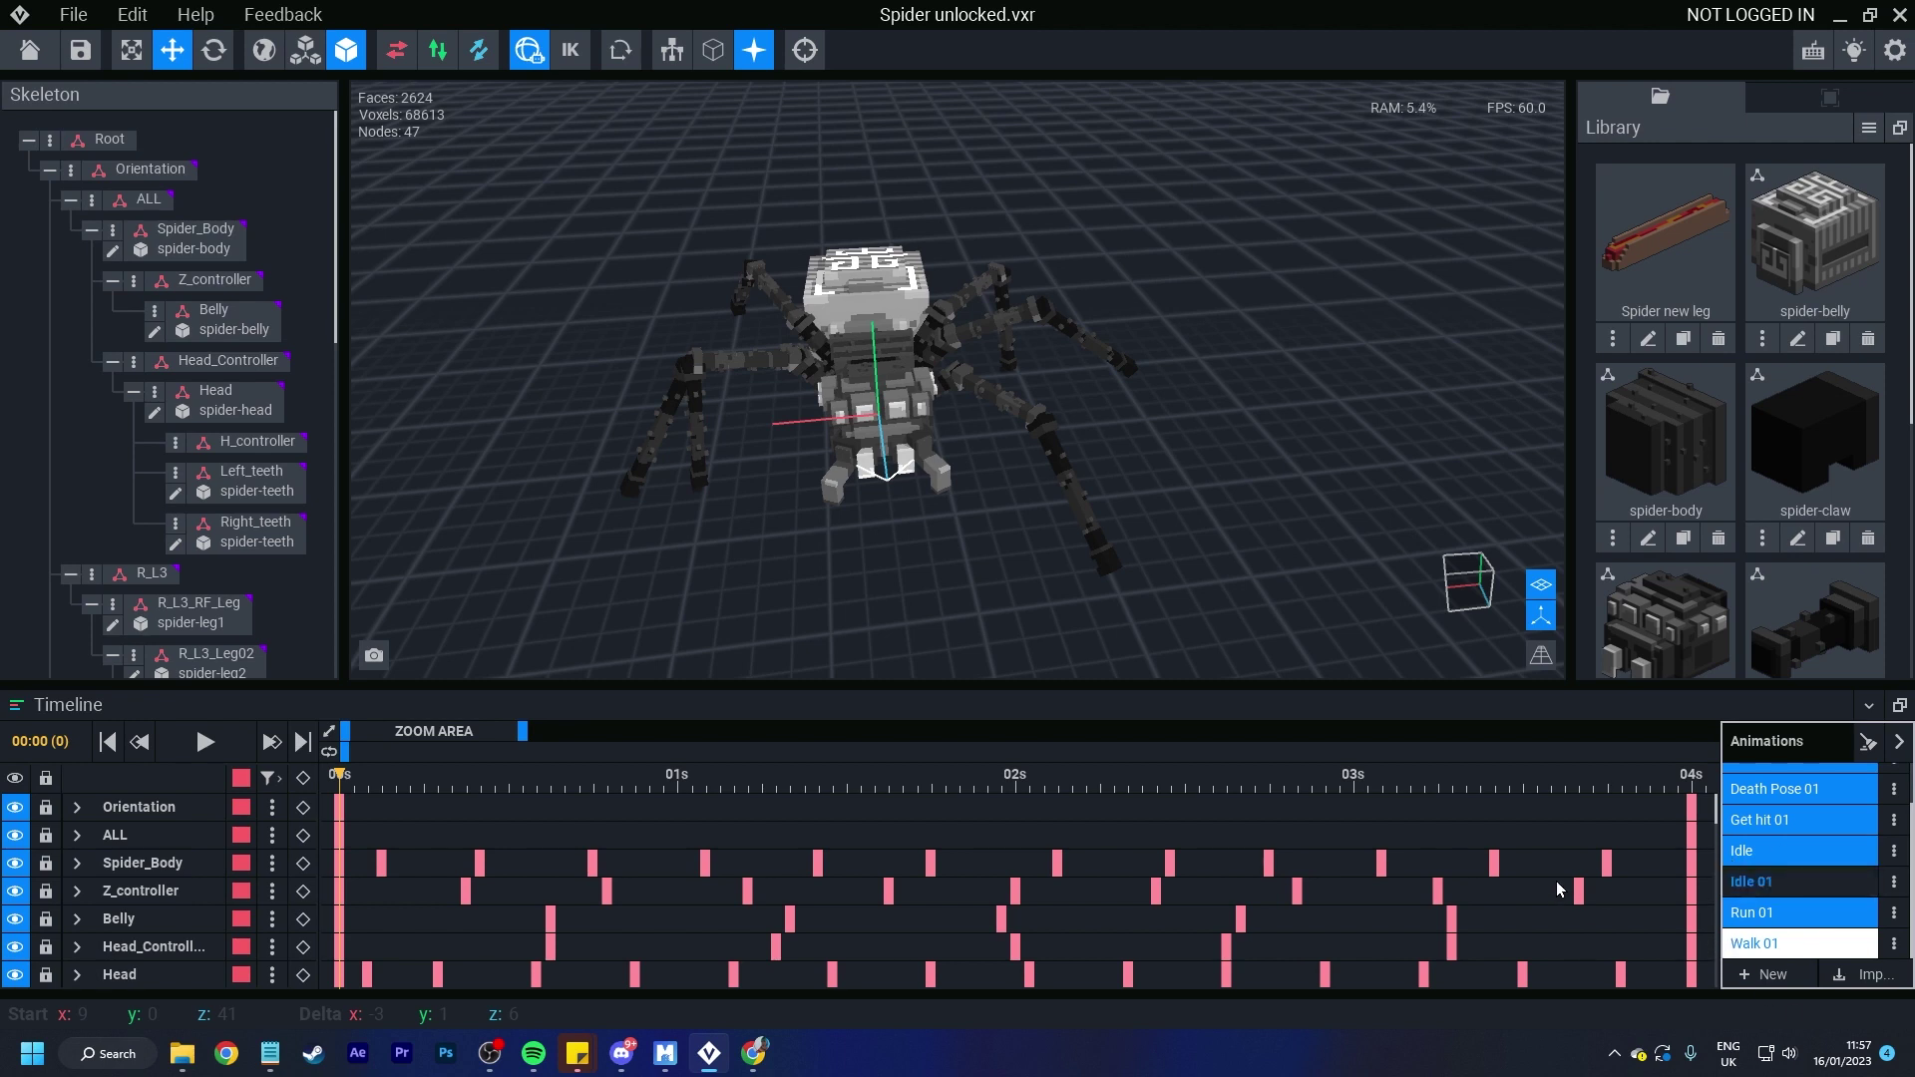
key(Delete)
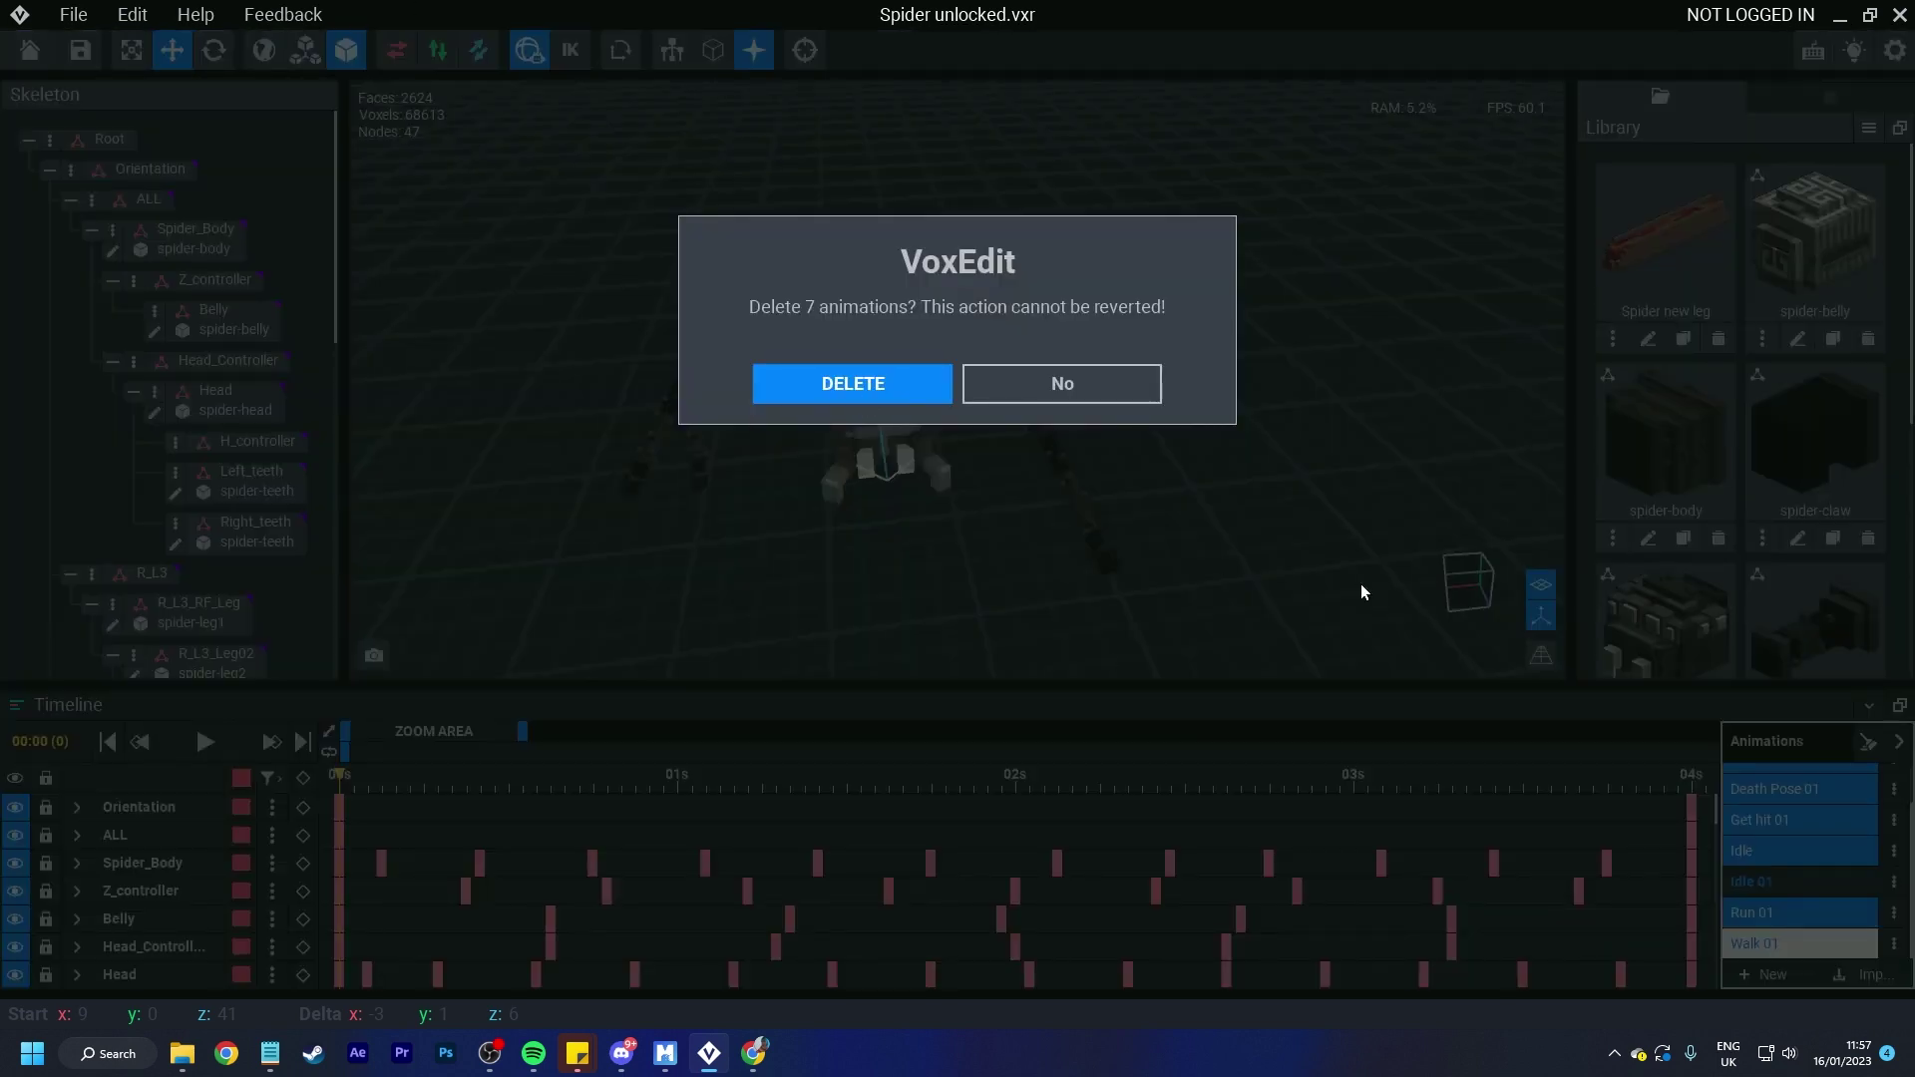
click(1025, 391)
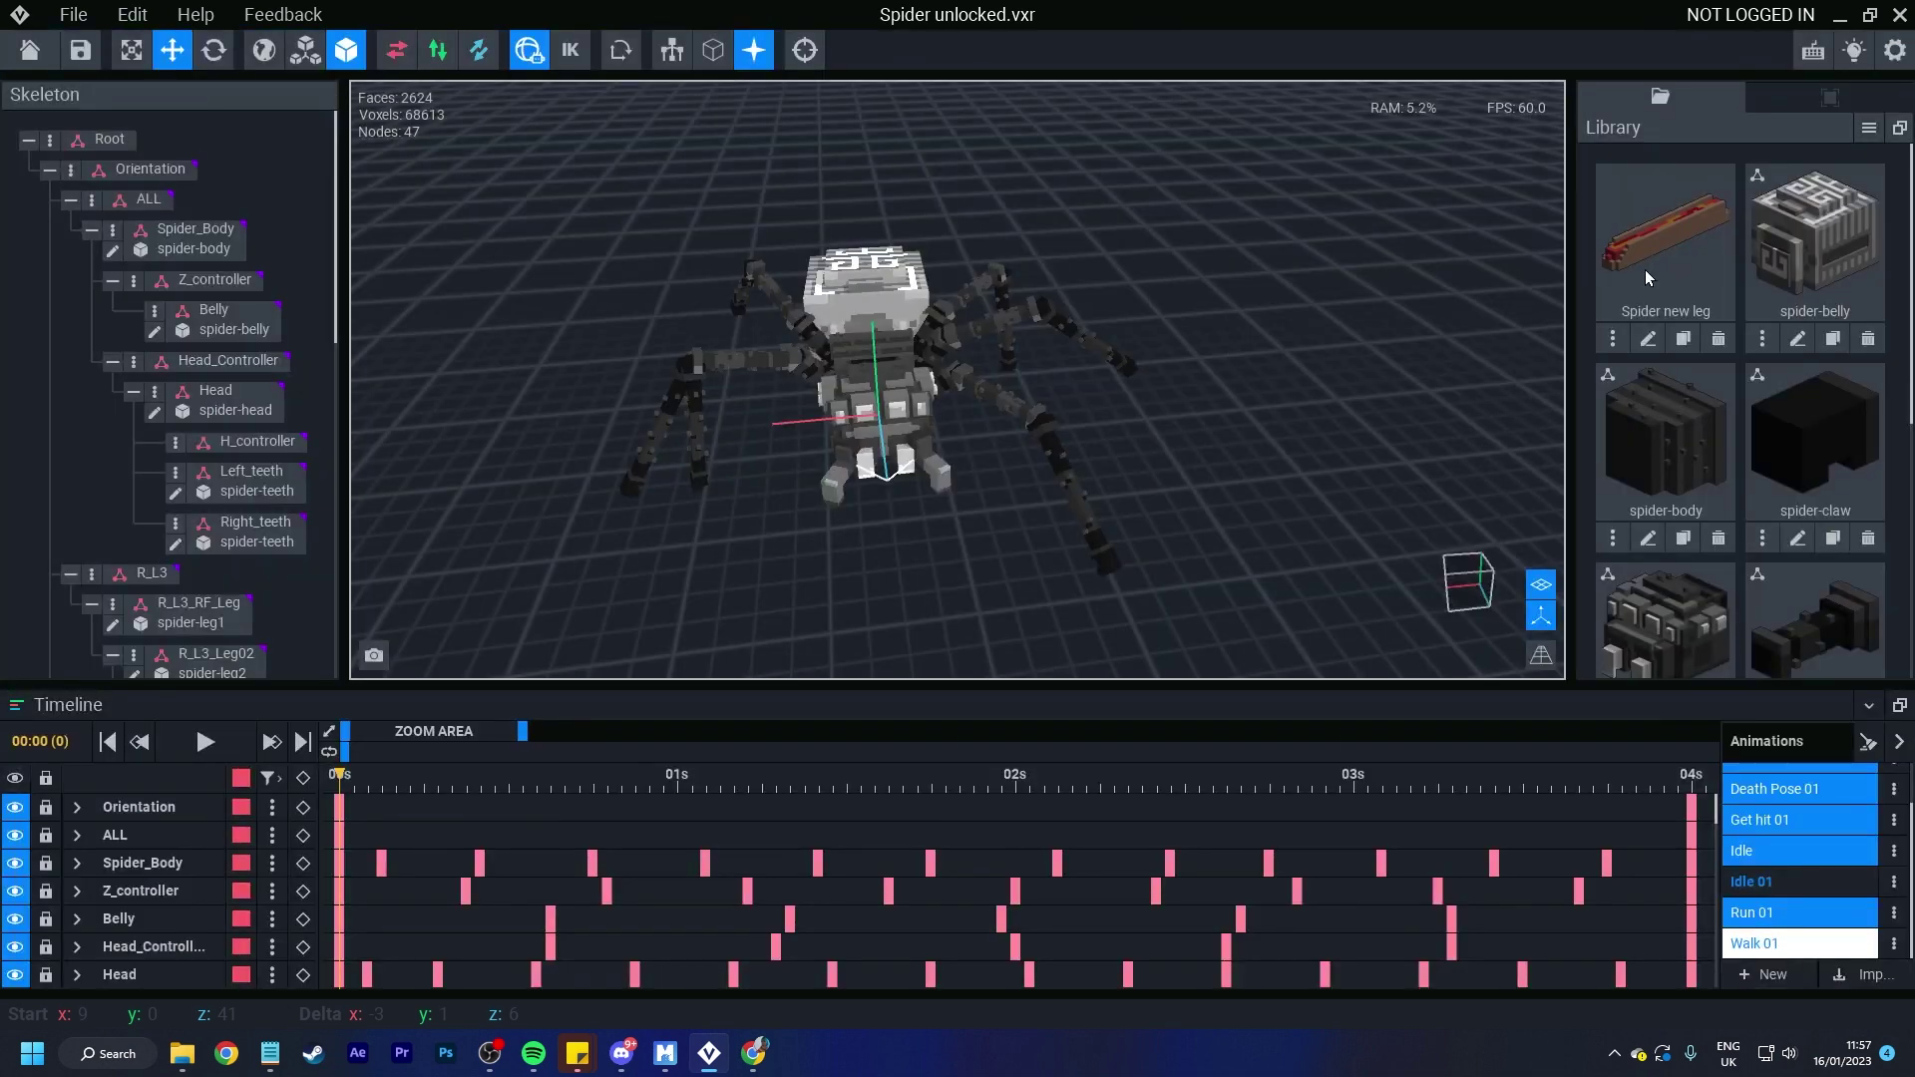
Step: Select all library models from Spider new leg through spider-teeth
scroll(1832, 548, down, 5)
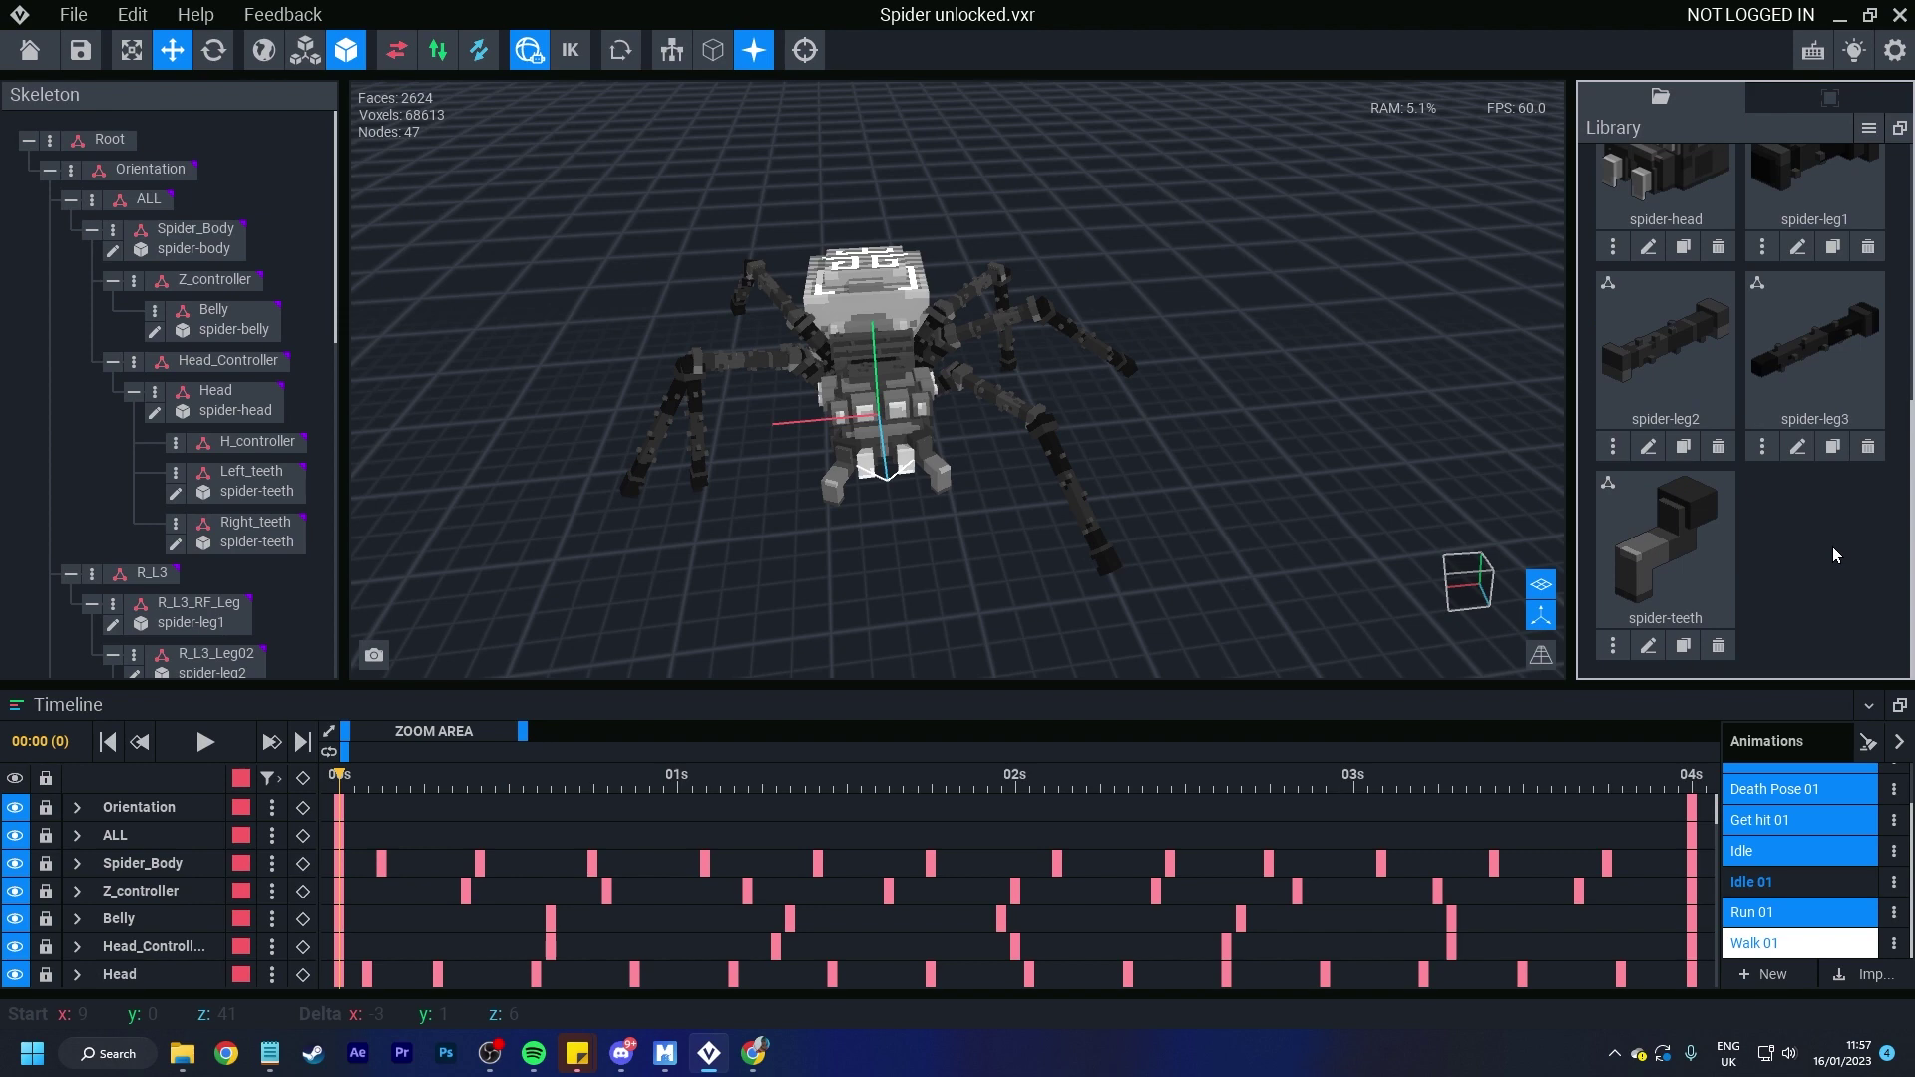
shift+click(1646, 558)
scroll(1806, 548, up, 5)
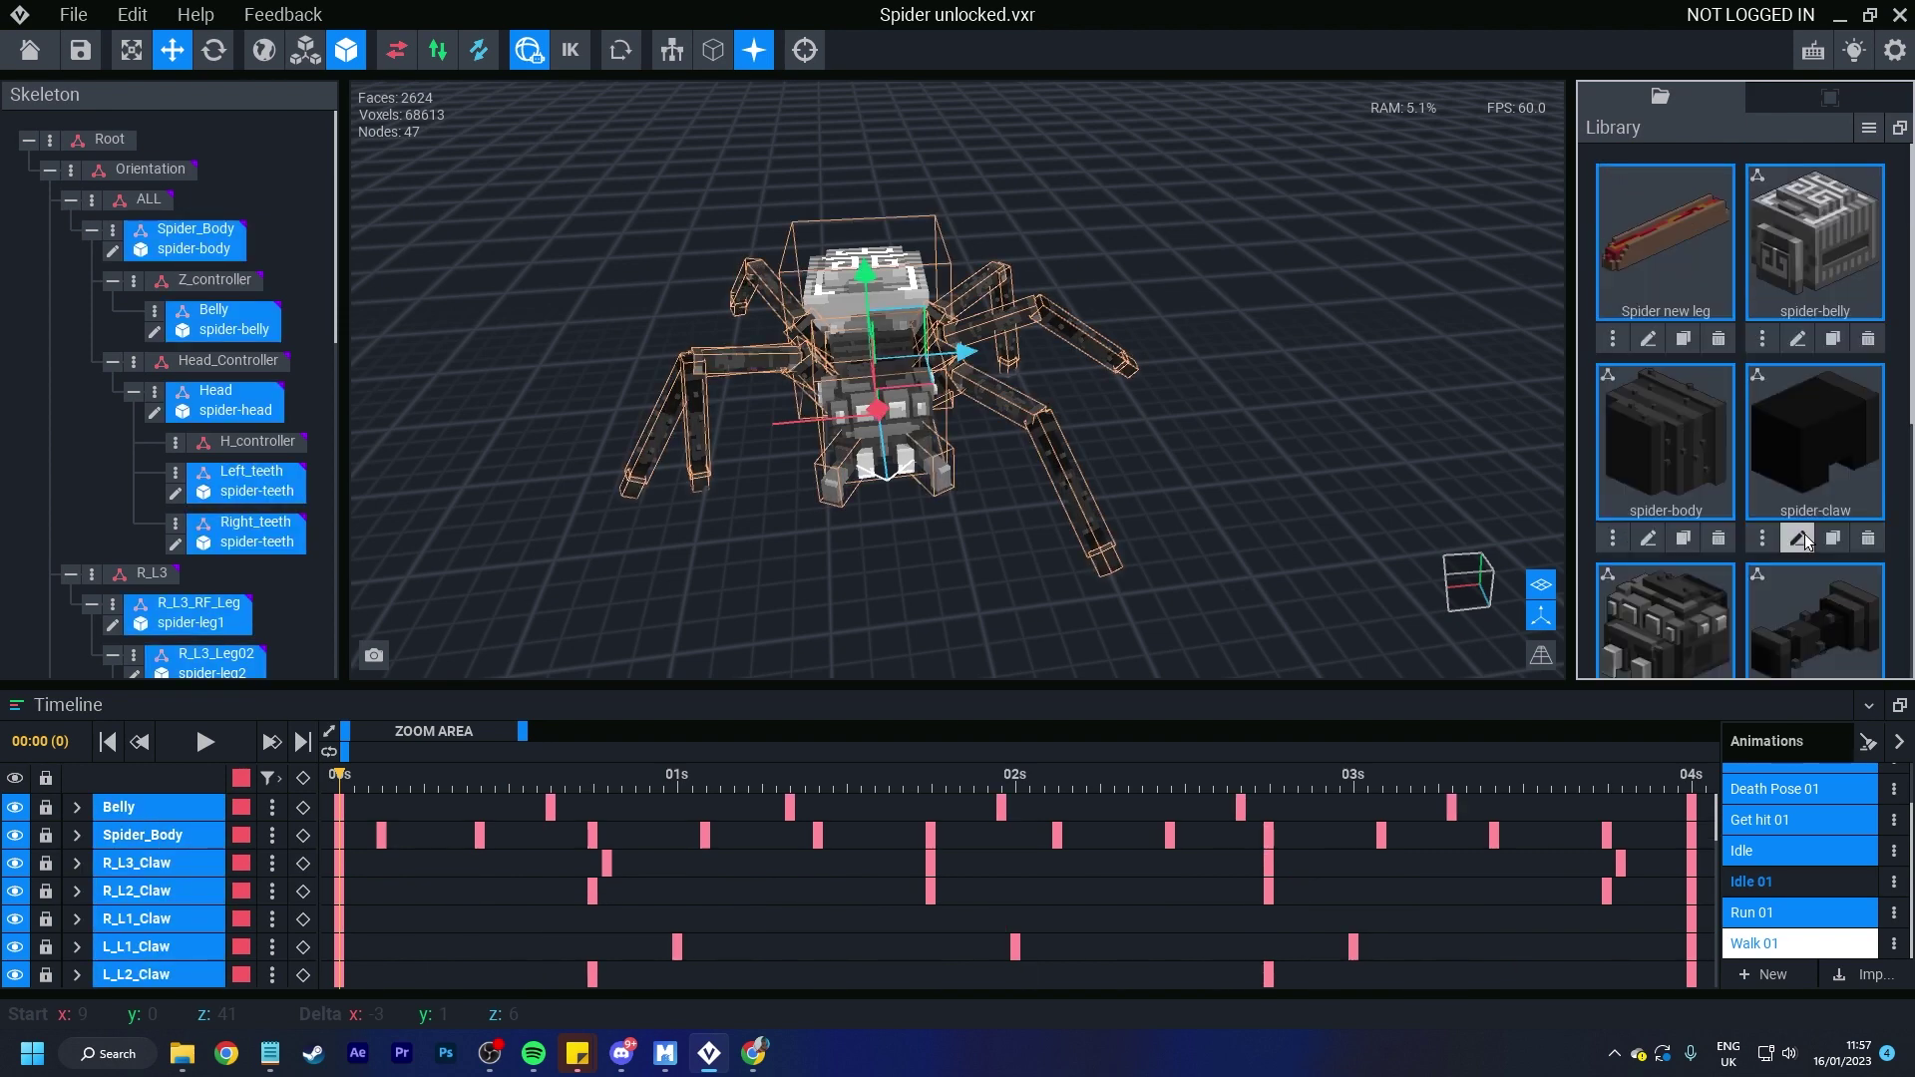
Step: Remove spider-body, spider-claw and spider-leg2 from the selected library models
ctrl+click(1685, 472)
ctrl+click(1857, 515)
scroll(1777, 535, down, 3)
ctrl+click(1667, 541)
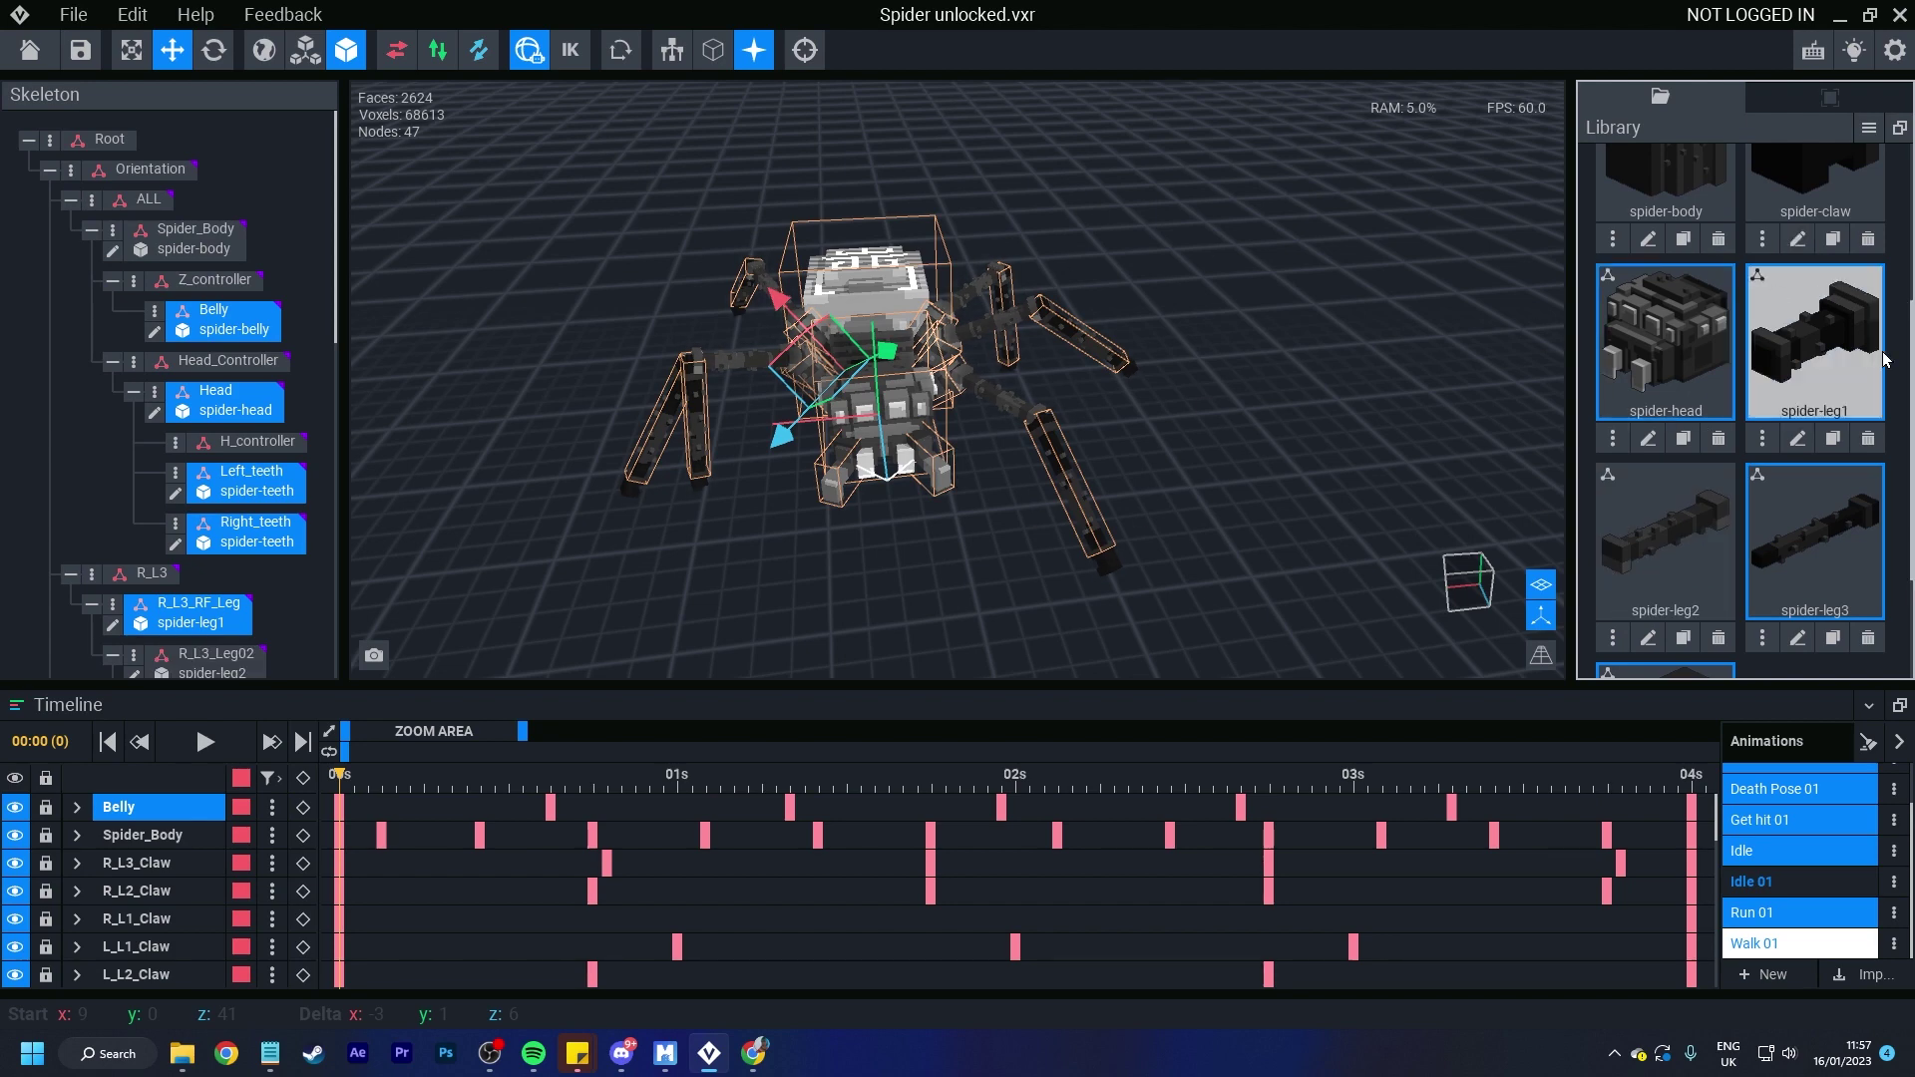
scroll(1829, 437, up, 3)
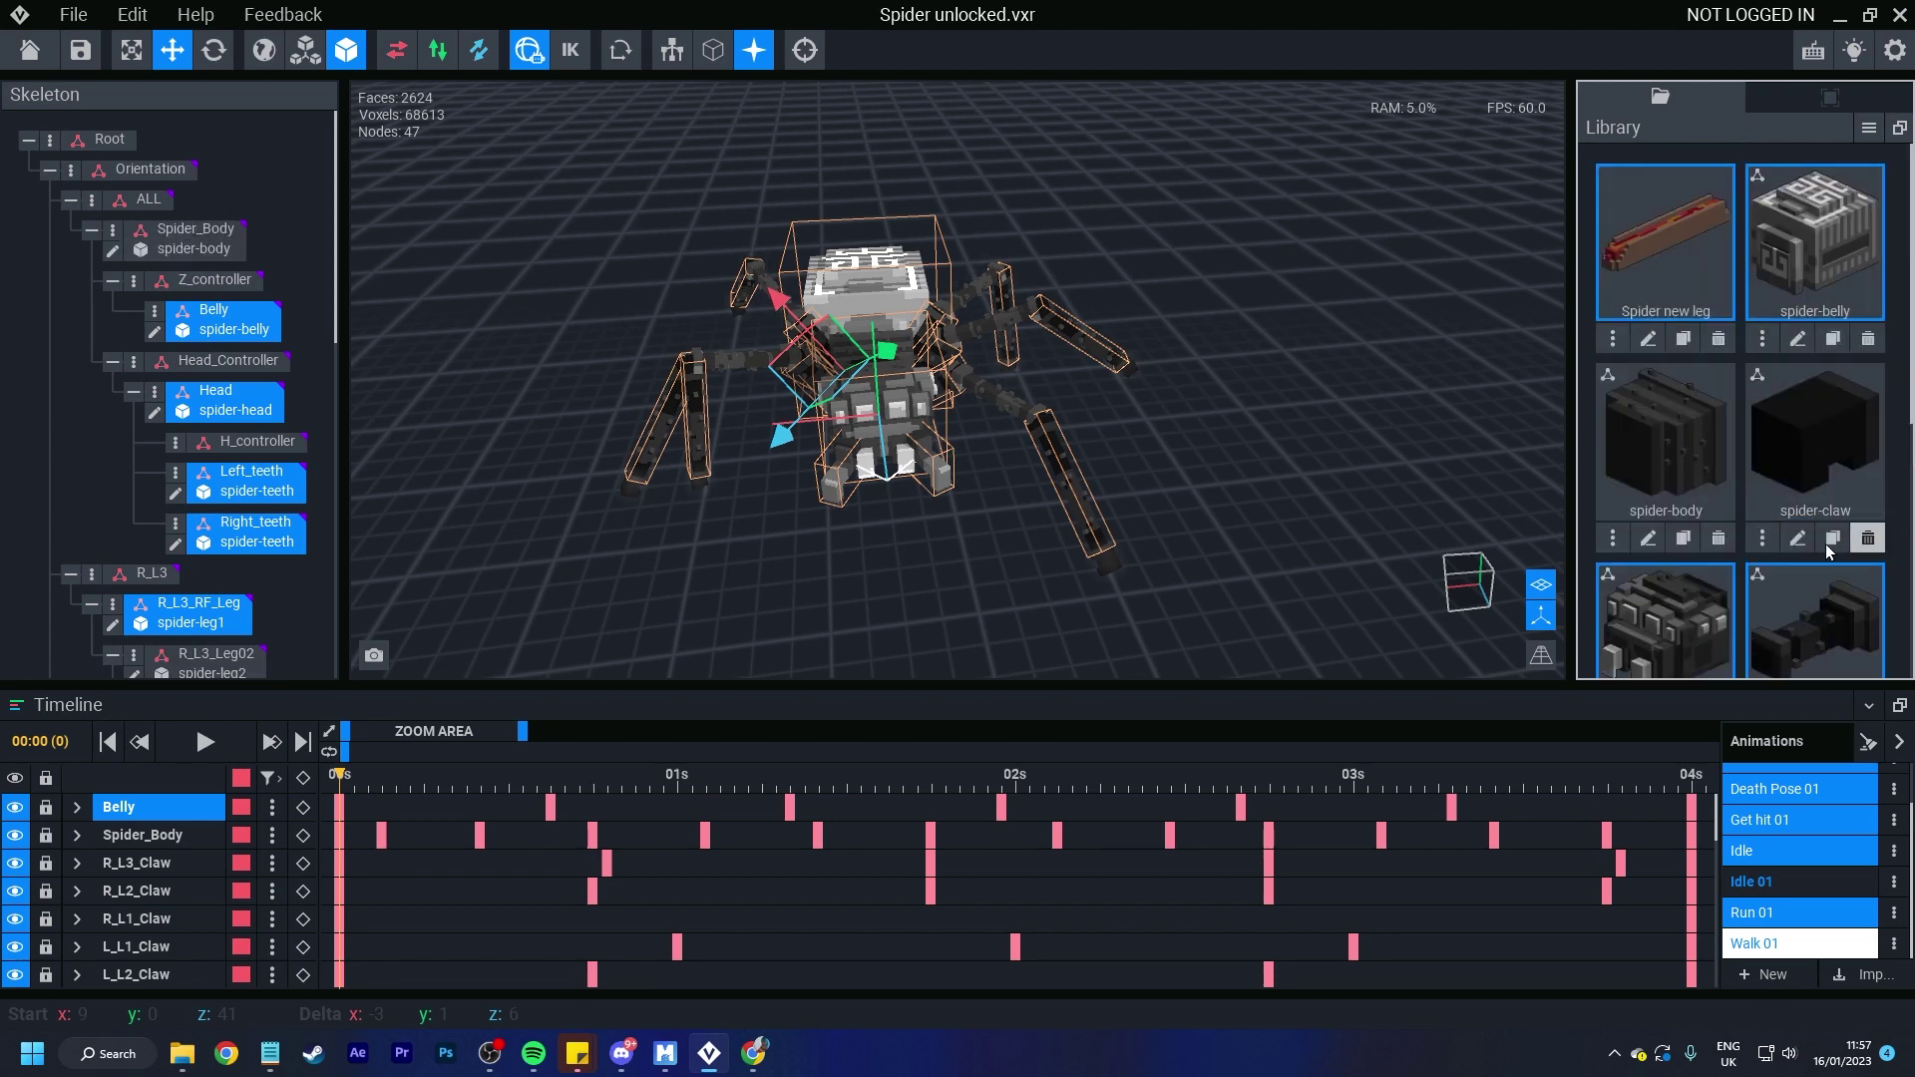
Step: Add spider-body and spider-claw back to the selected library models and clear the whole selection
ctrl+click(1735, 485)
scroll(1711, 560, down, 3)
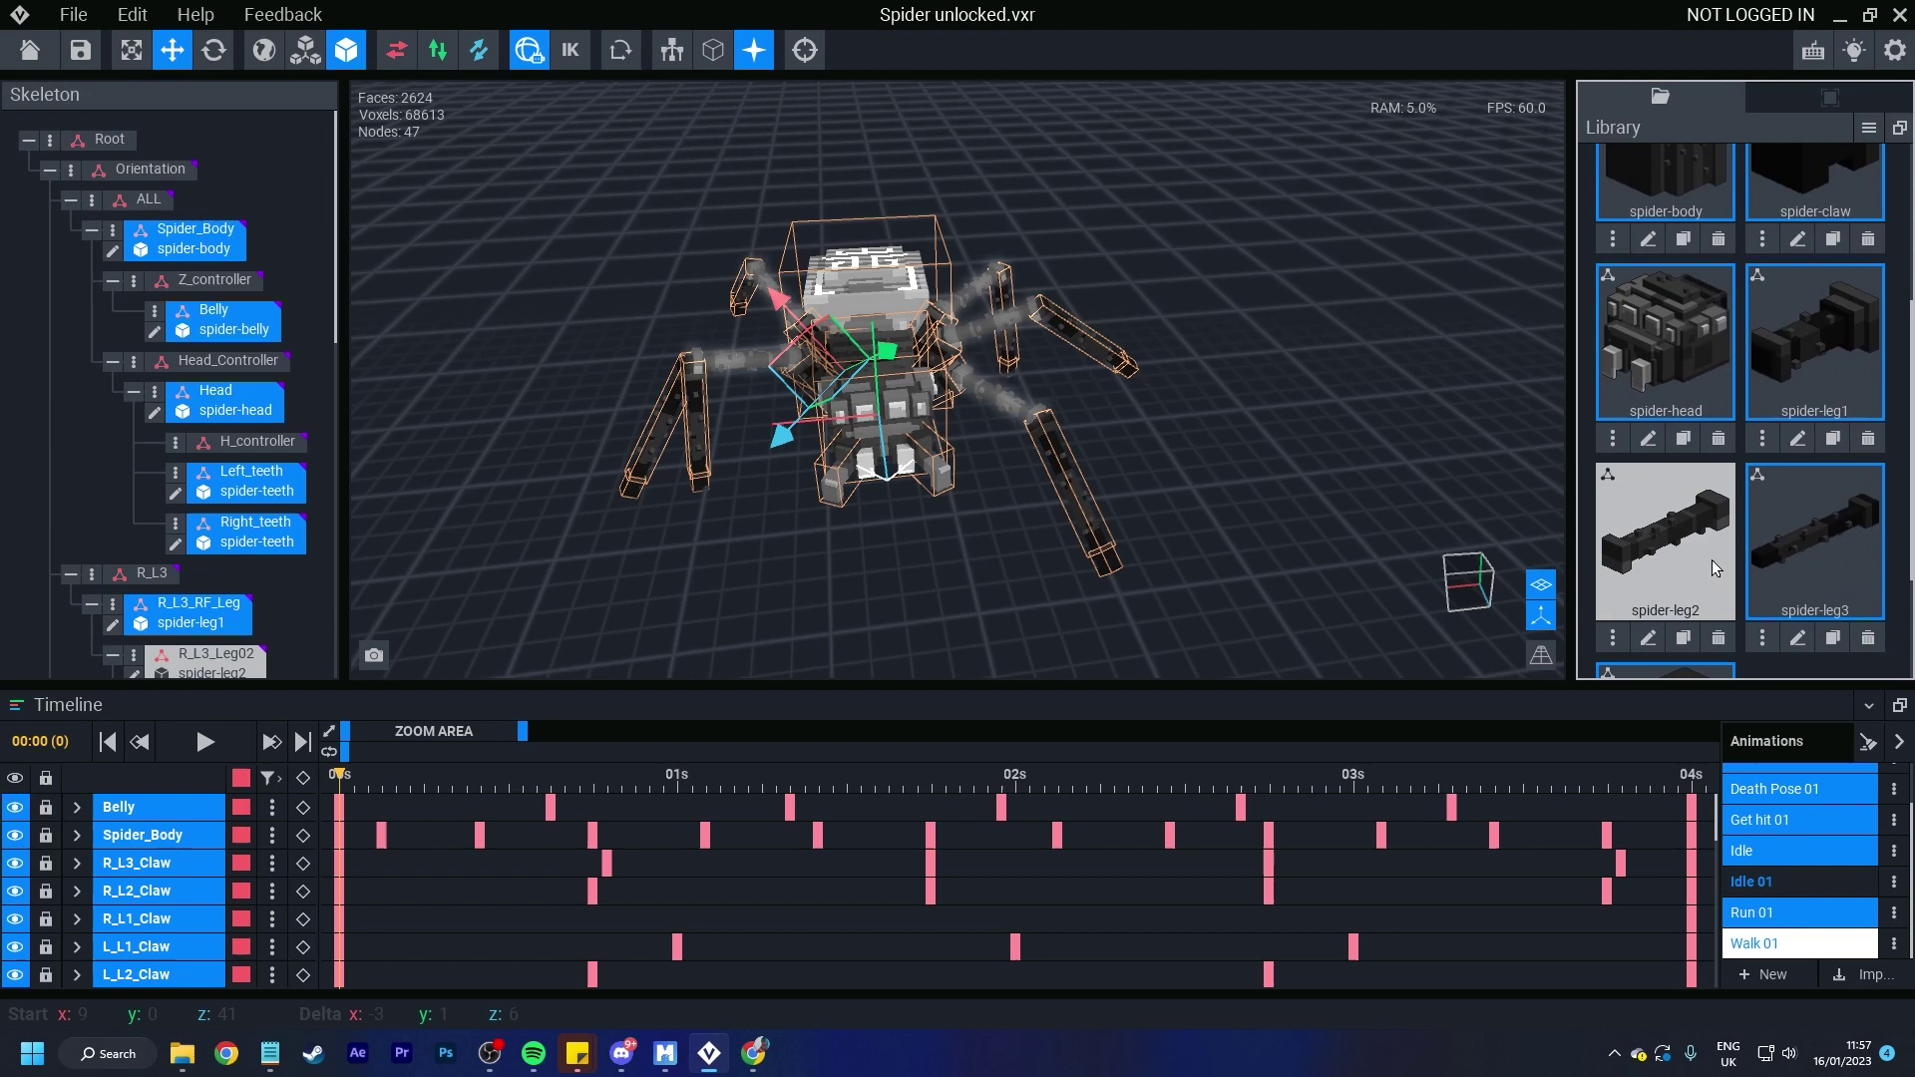
ctrl+click(1816, 577)
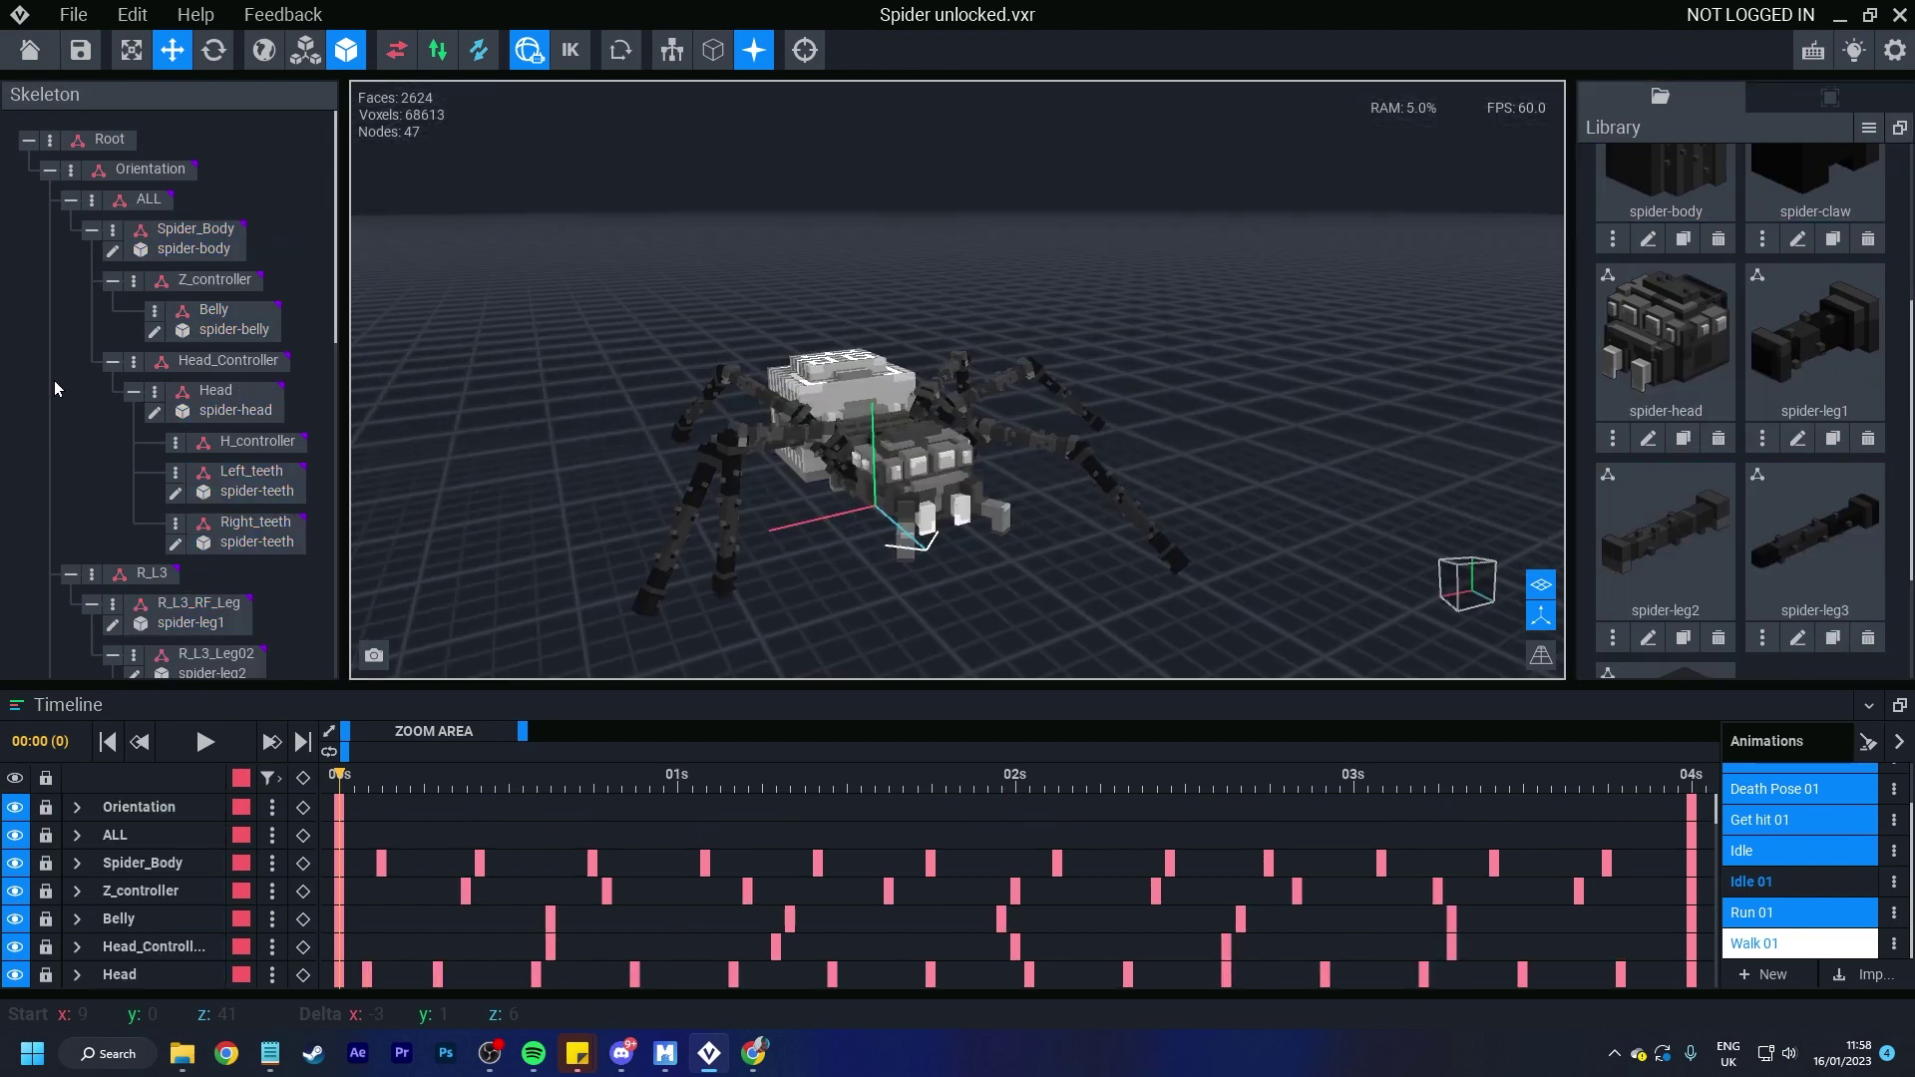
scroll(1755, 419, down, 1)
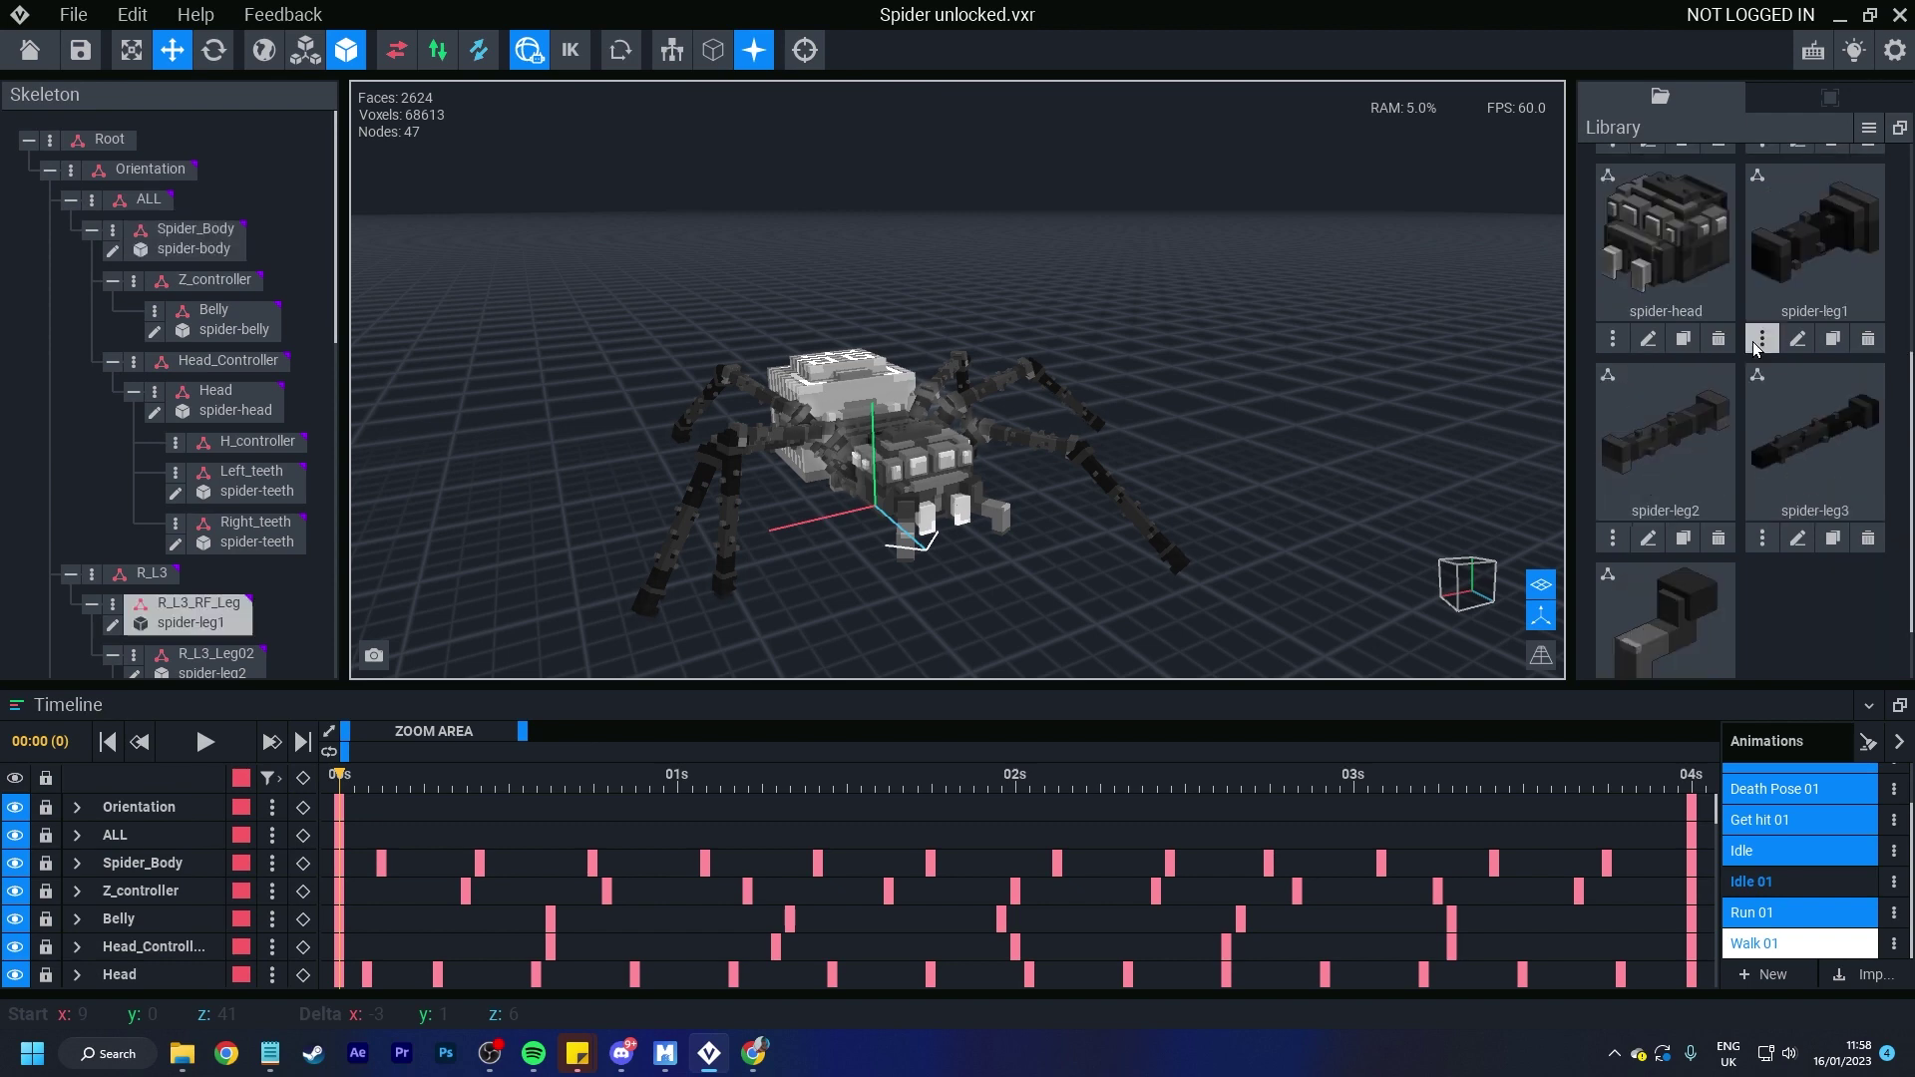
scroll(1667, 459, up, 4)
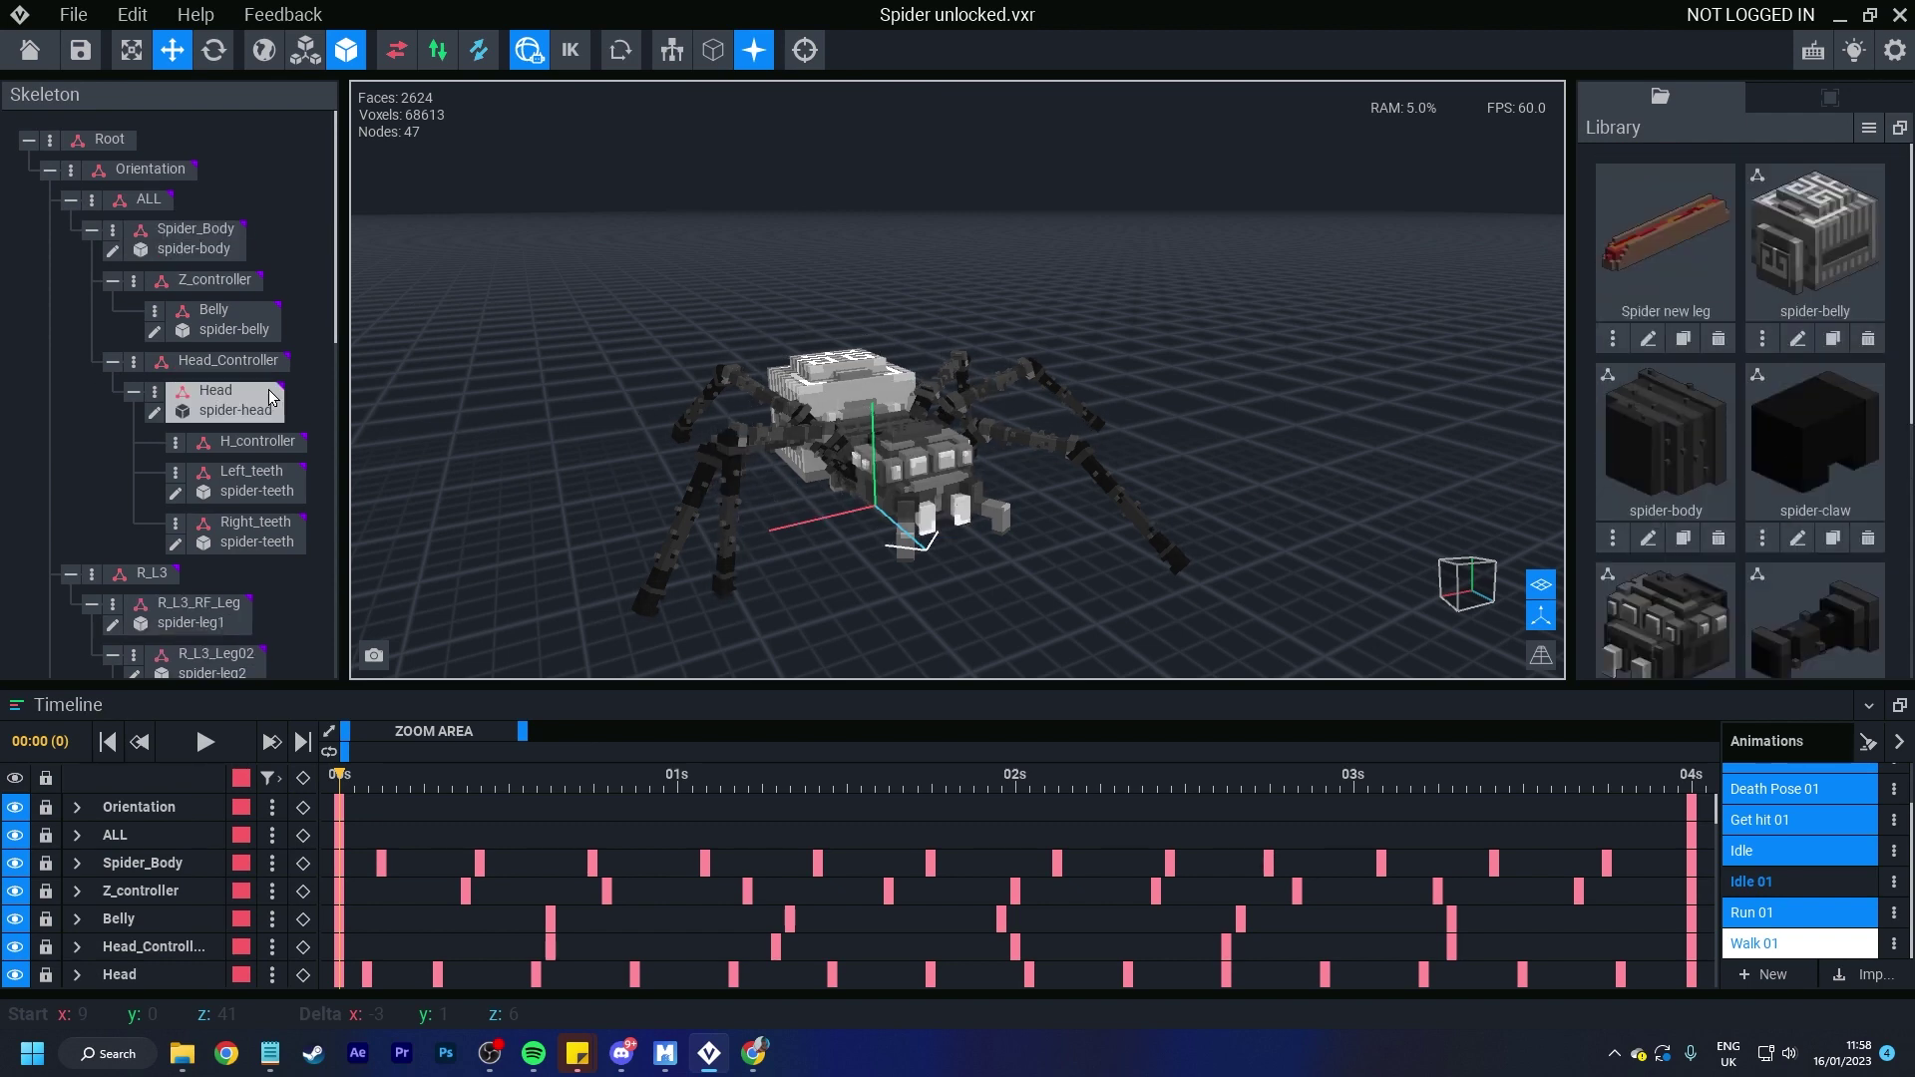
key(ctrl+s)
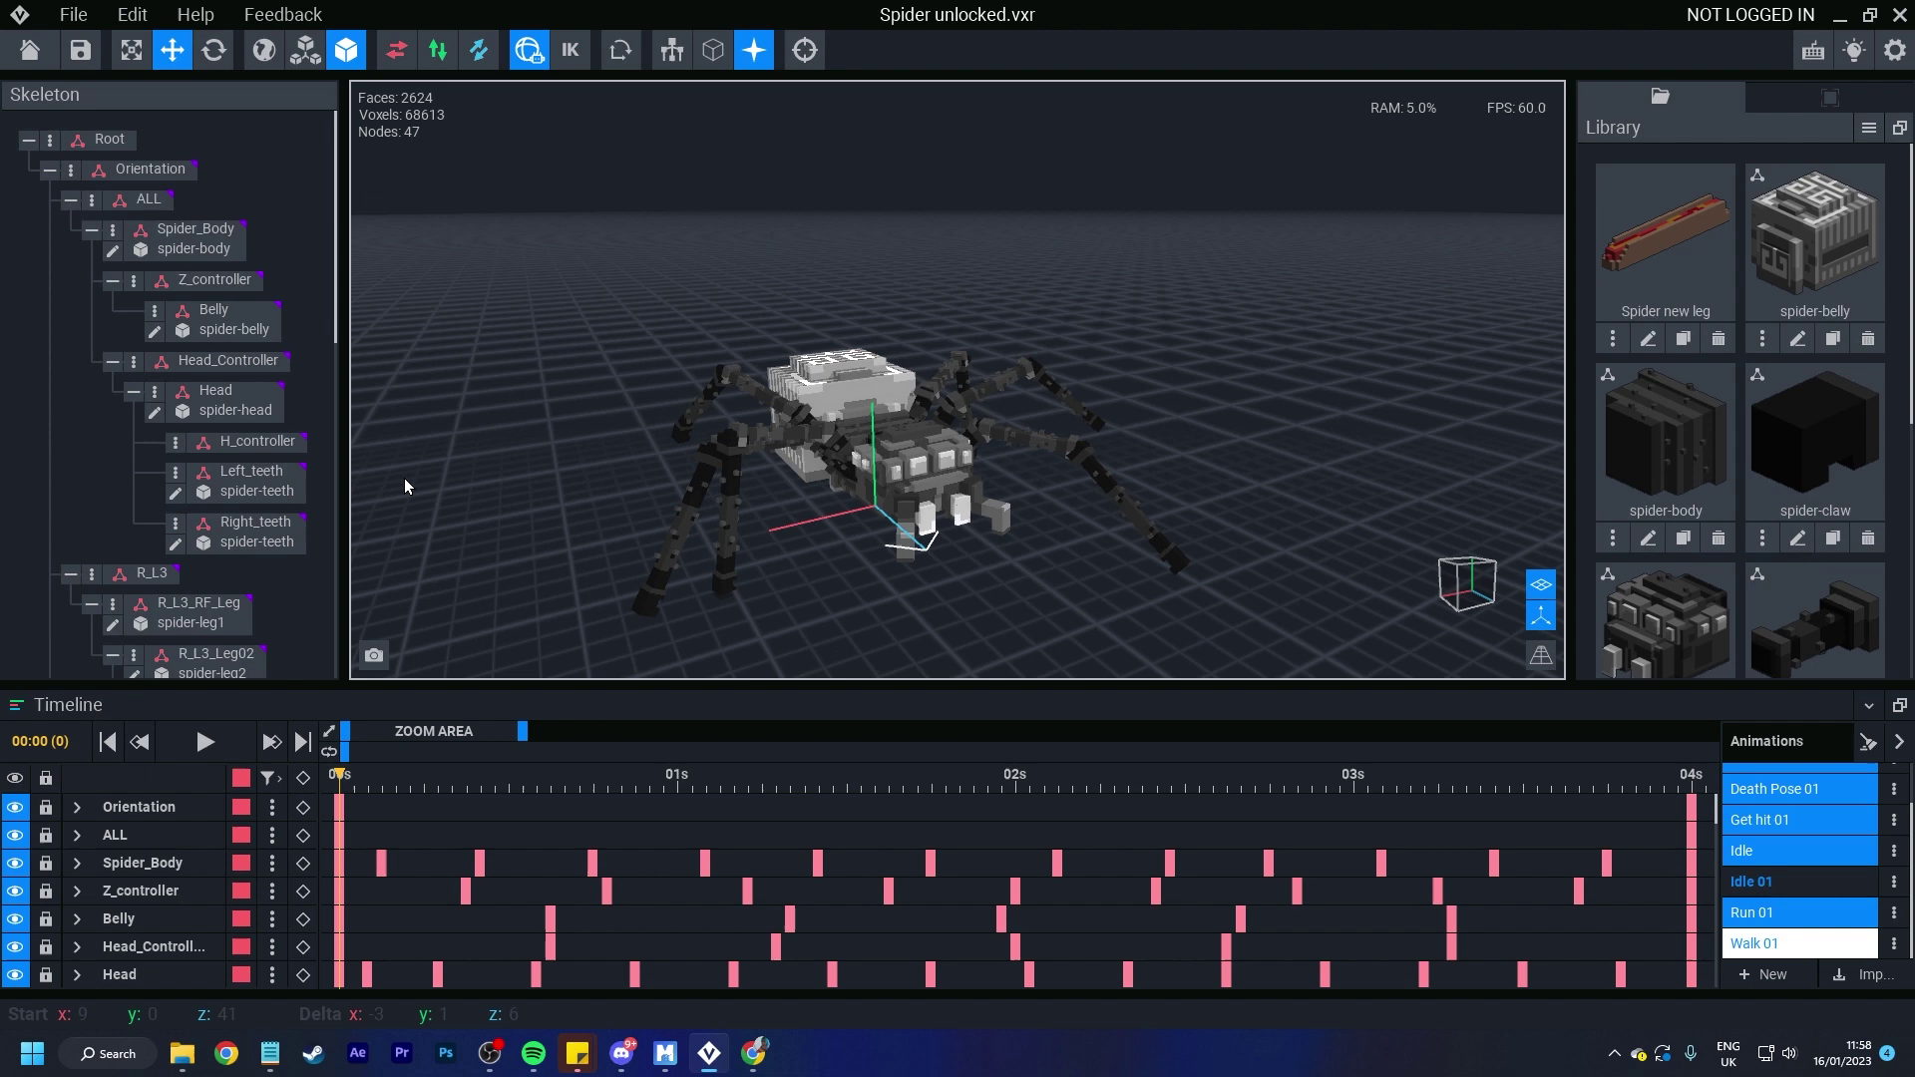
scroll(870, 538, up, 3)
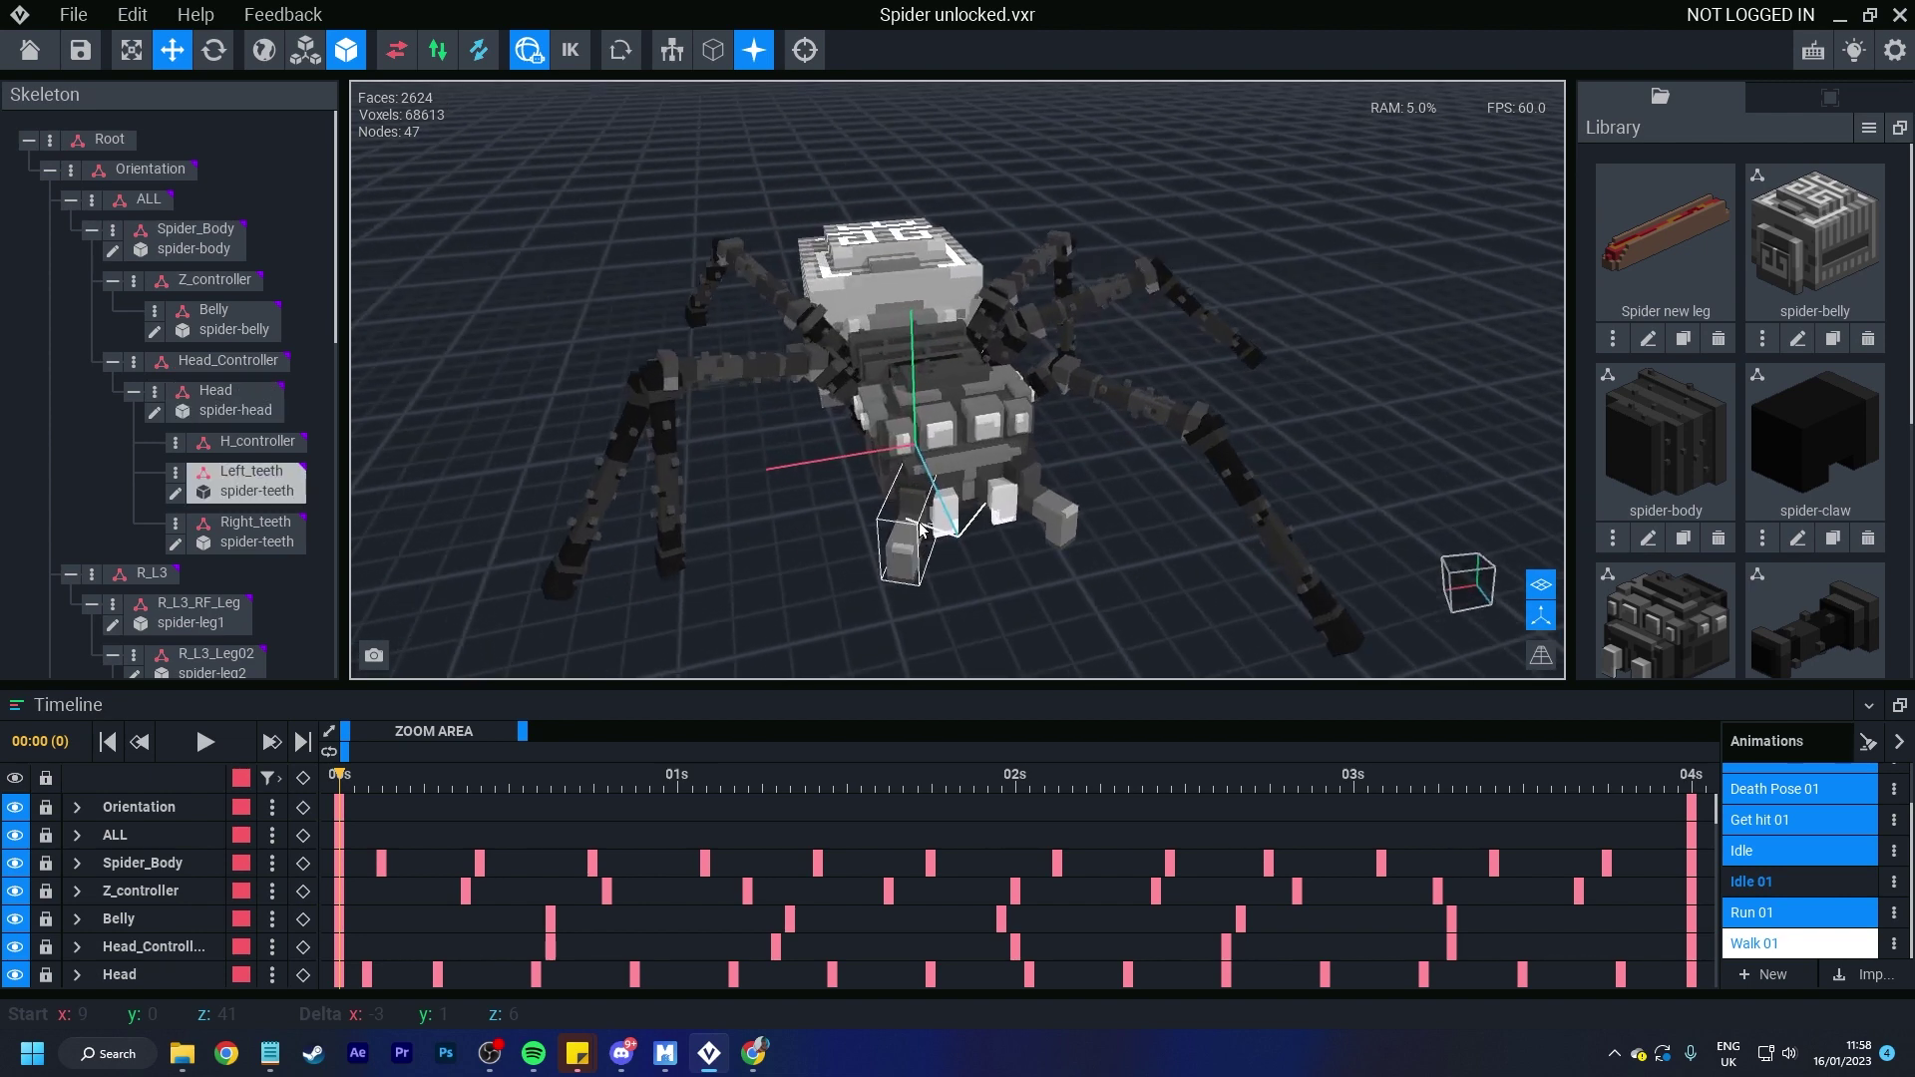
right_drag(923, 544, 890, 522)
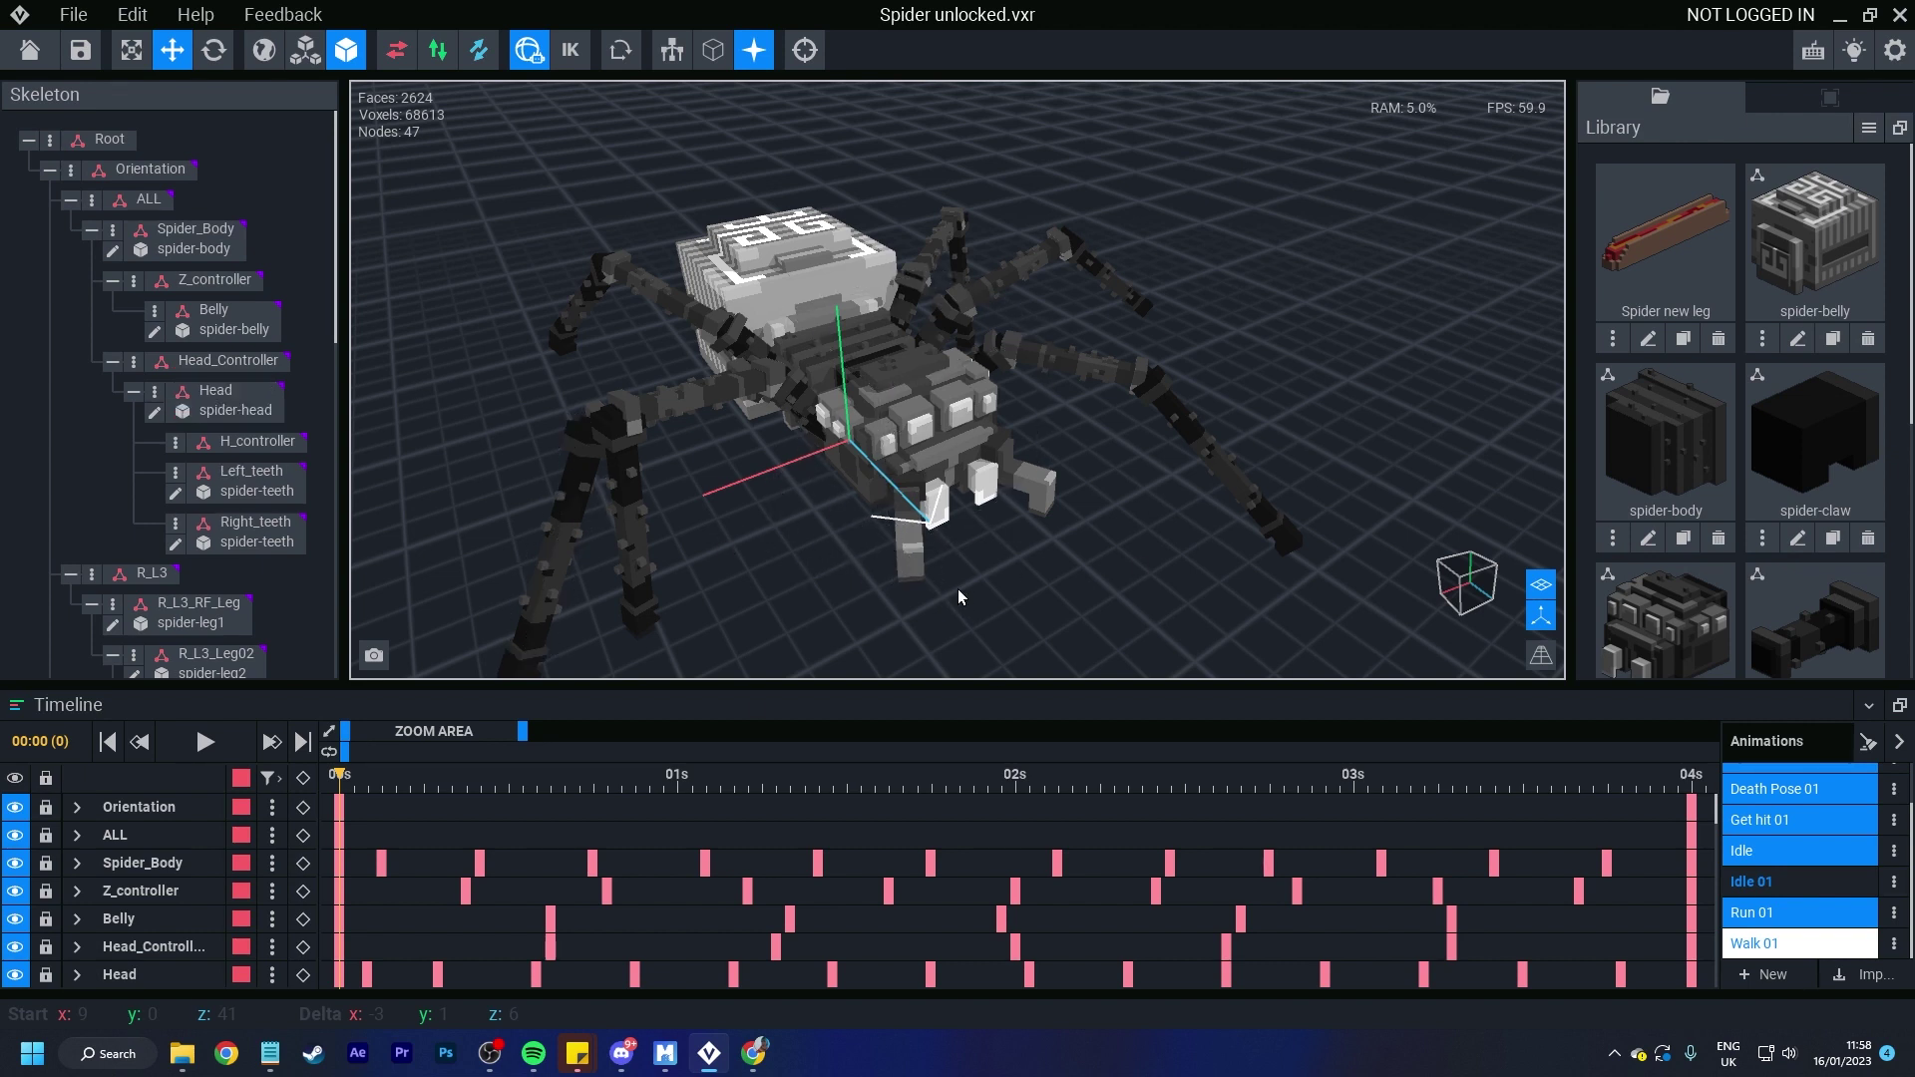
right_drag(968, 524, 902, 522)
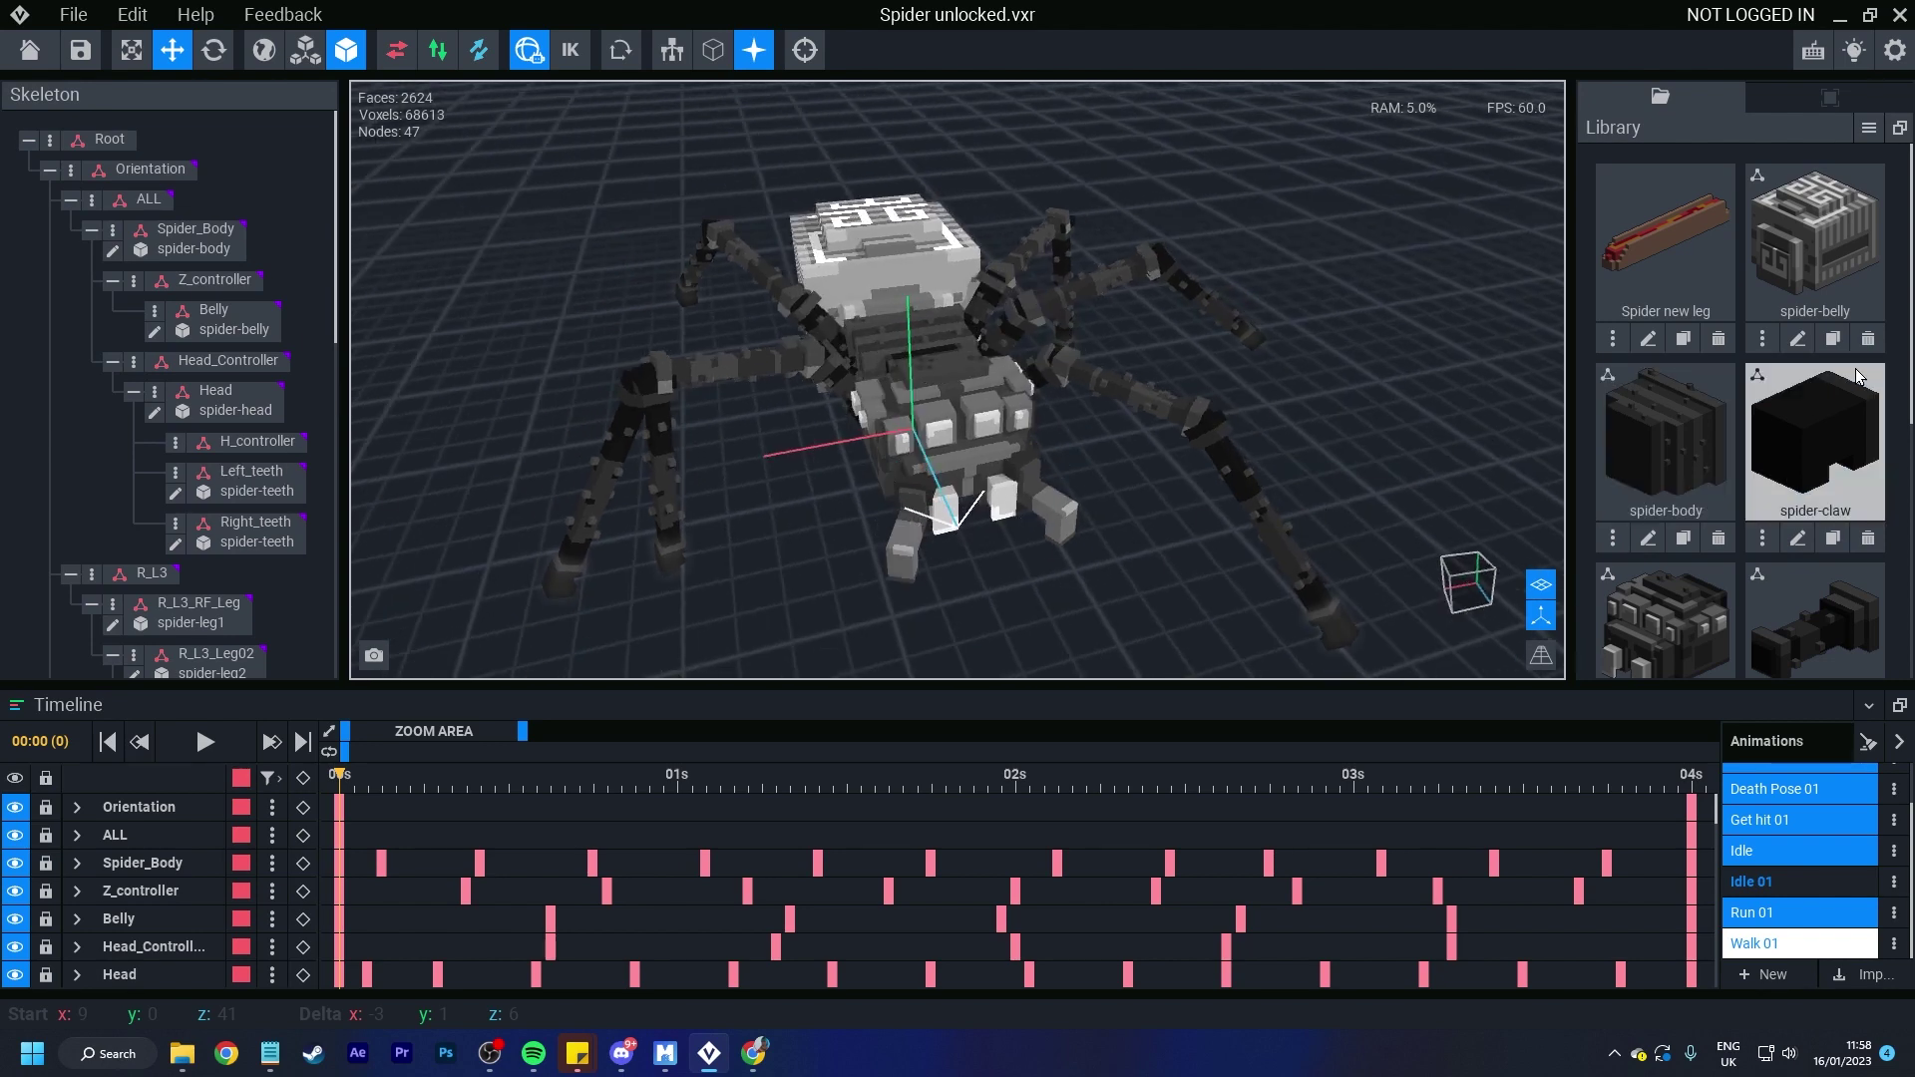
scroll(1835, 414, down, 2)
scroll(1835, 414, up, 2)
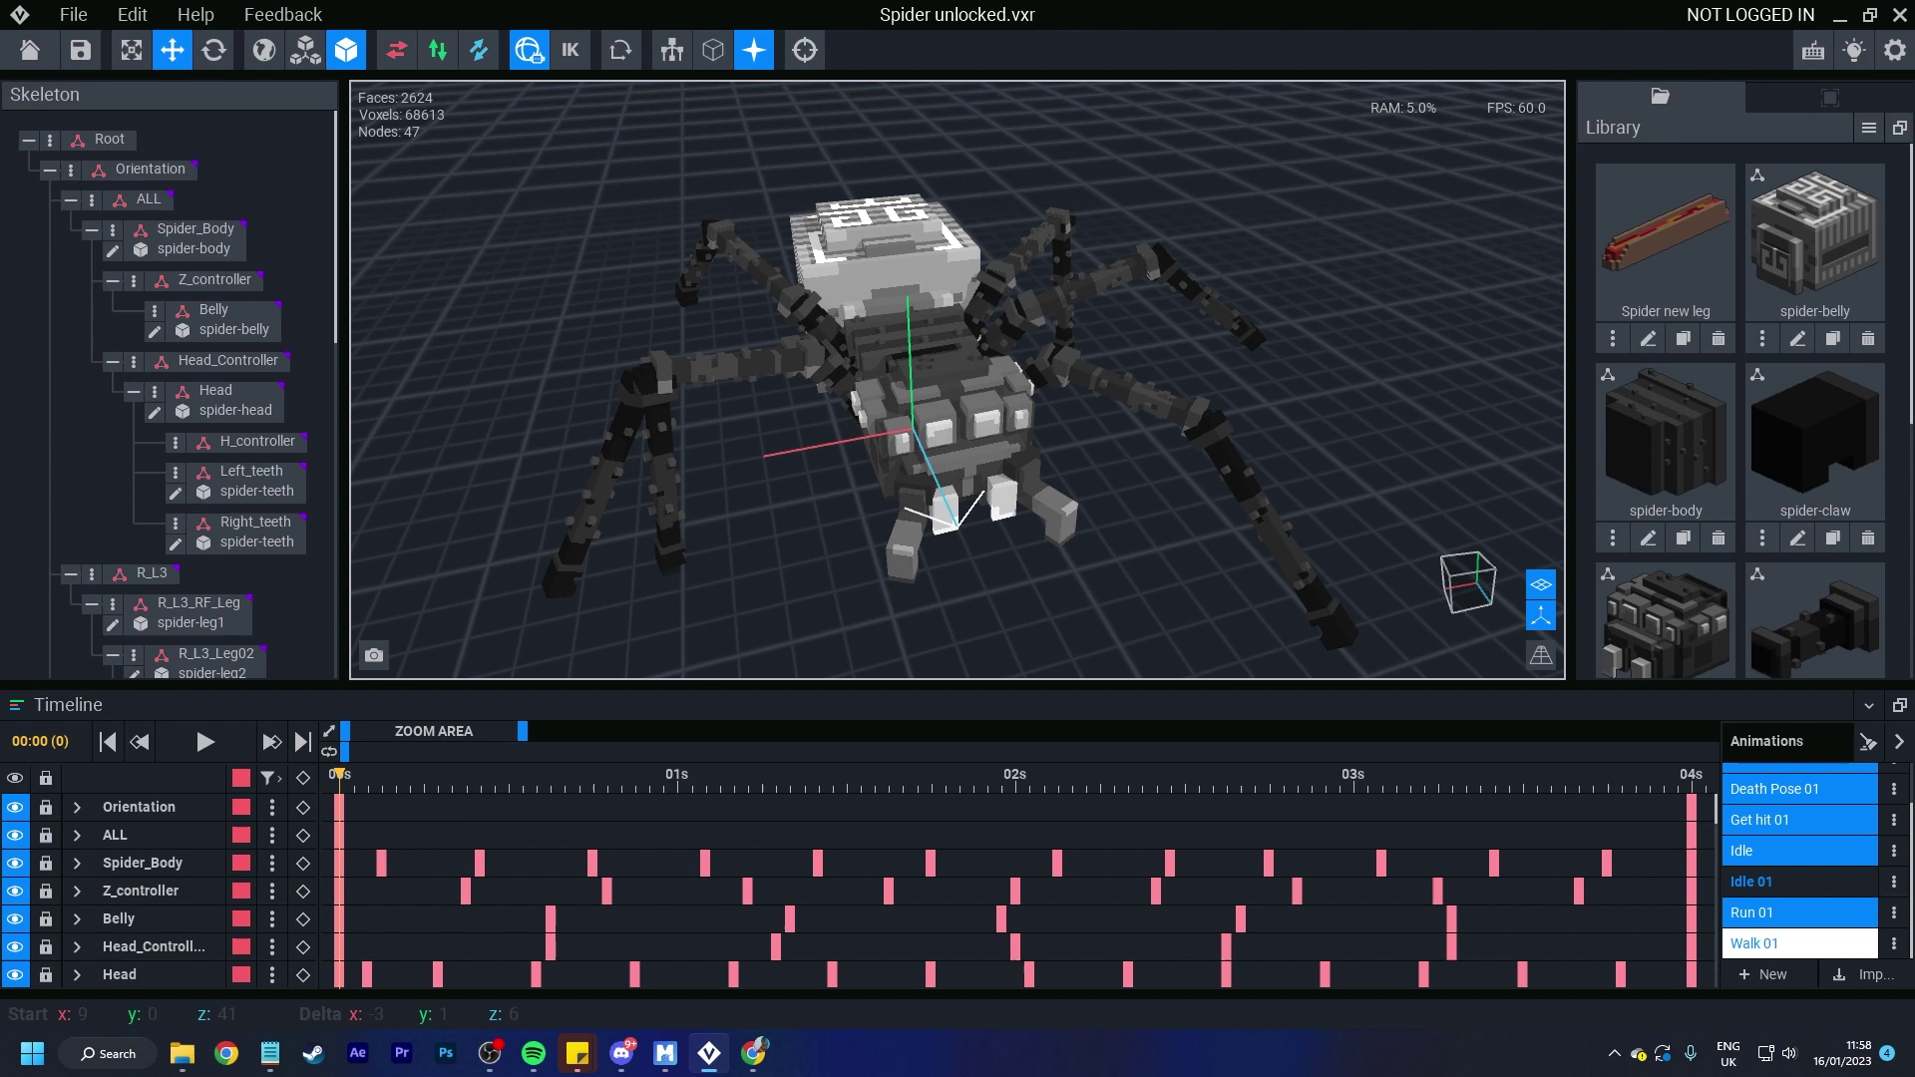
Step: Select the Left_teeth node, the belly model in the viewport and the Head_Controller node one after another
click(277, 495)
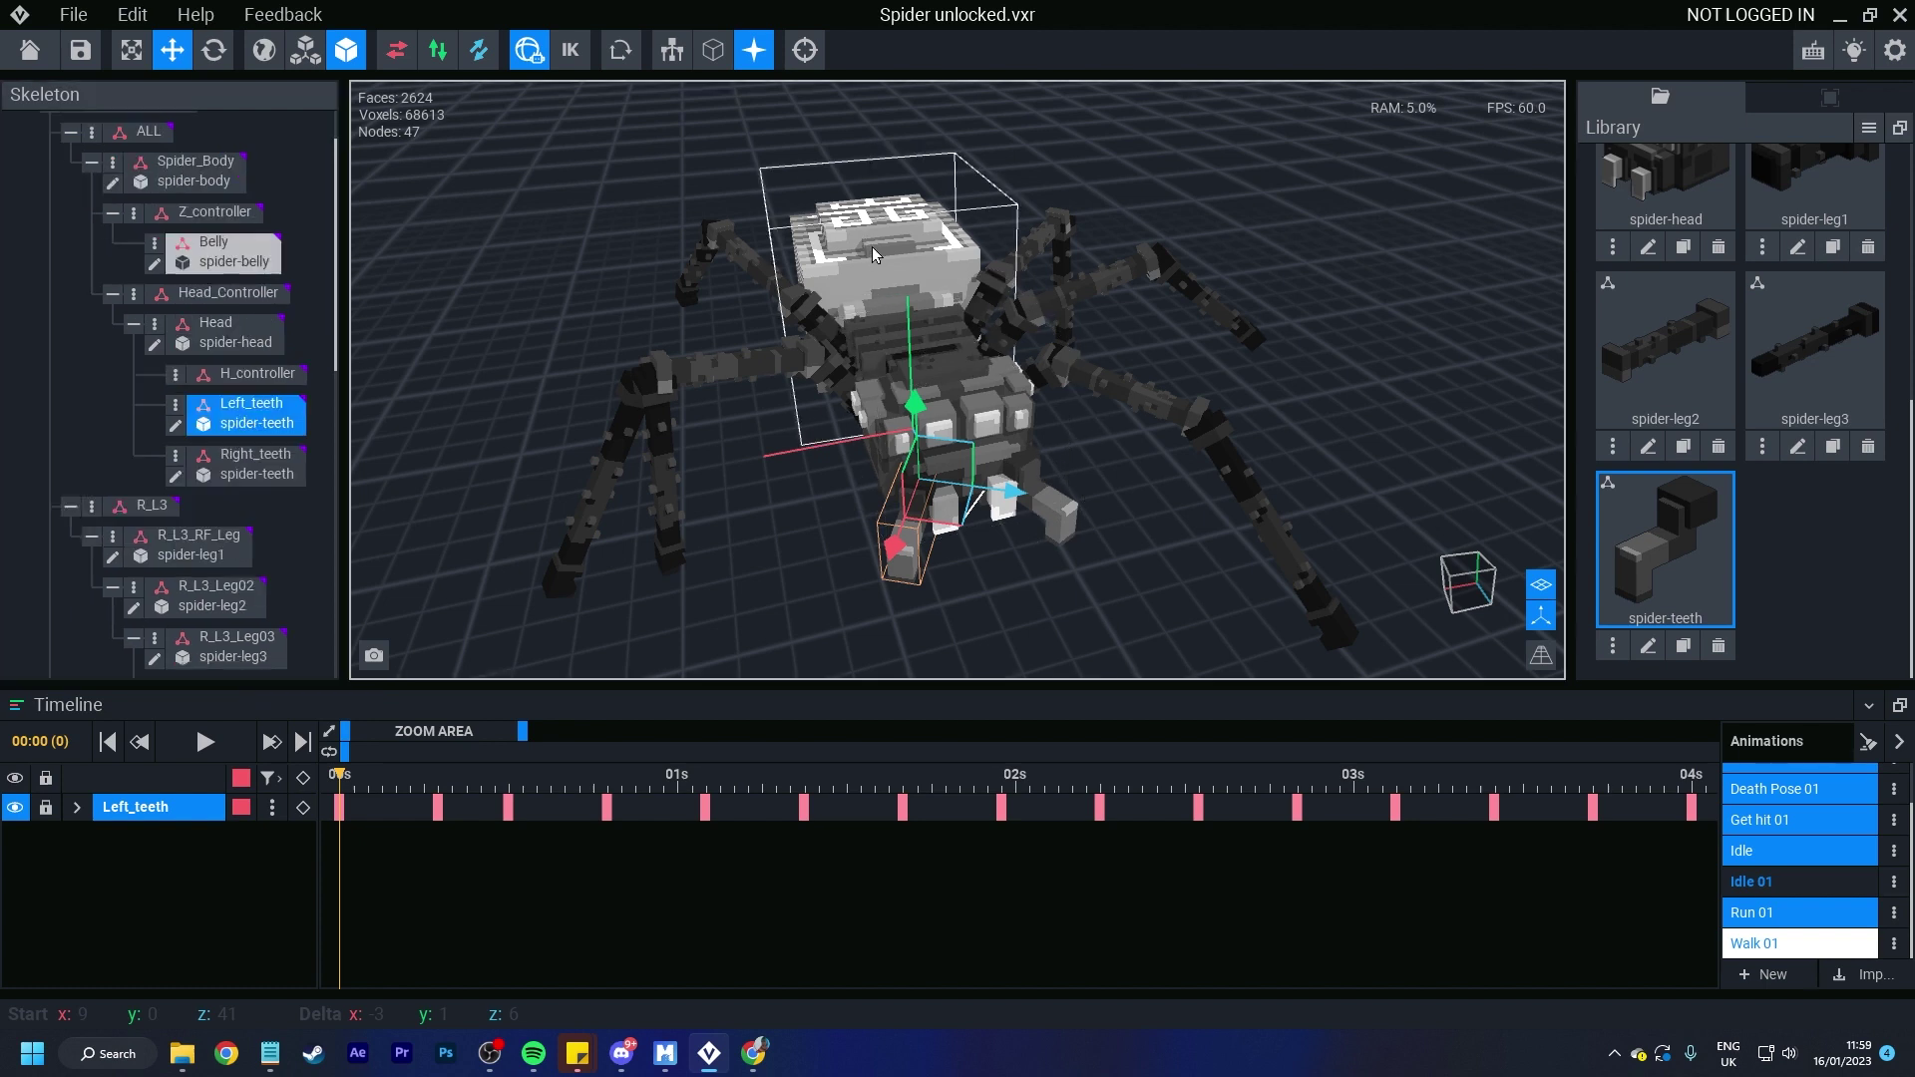
click(872, 247)
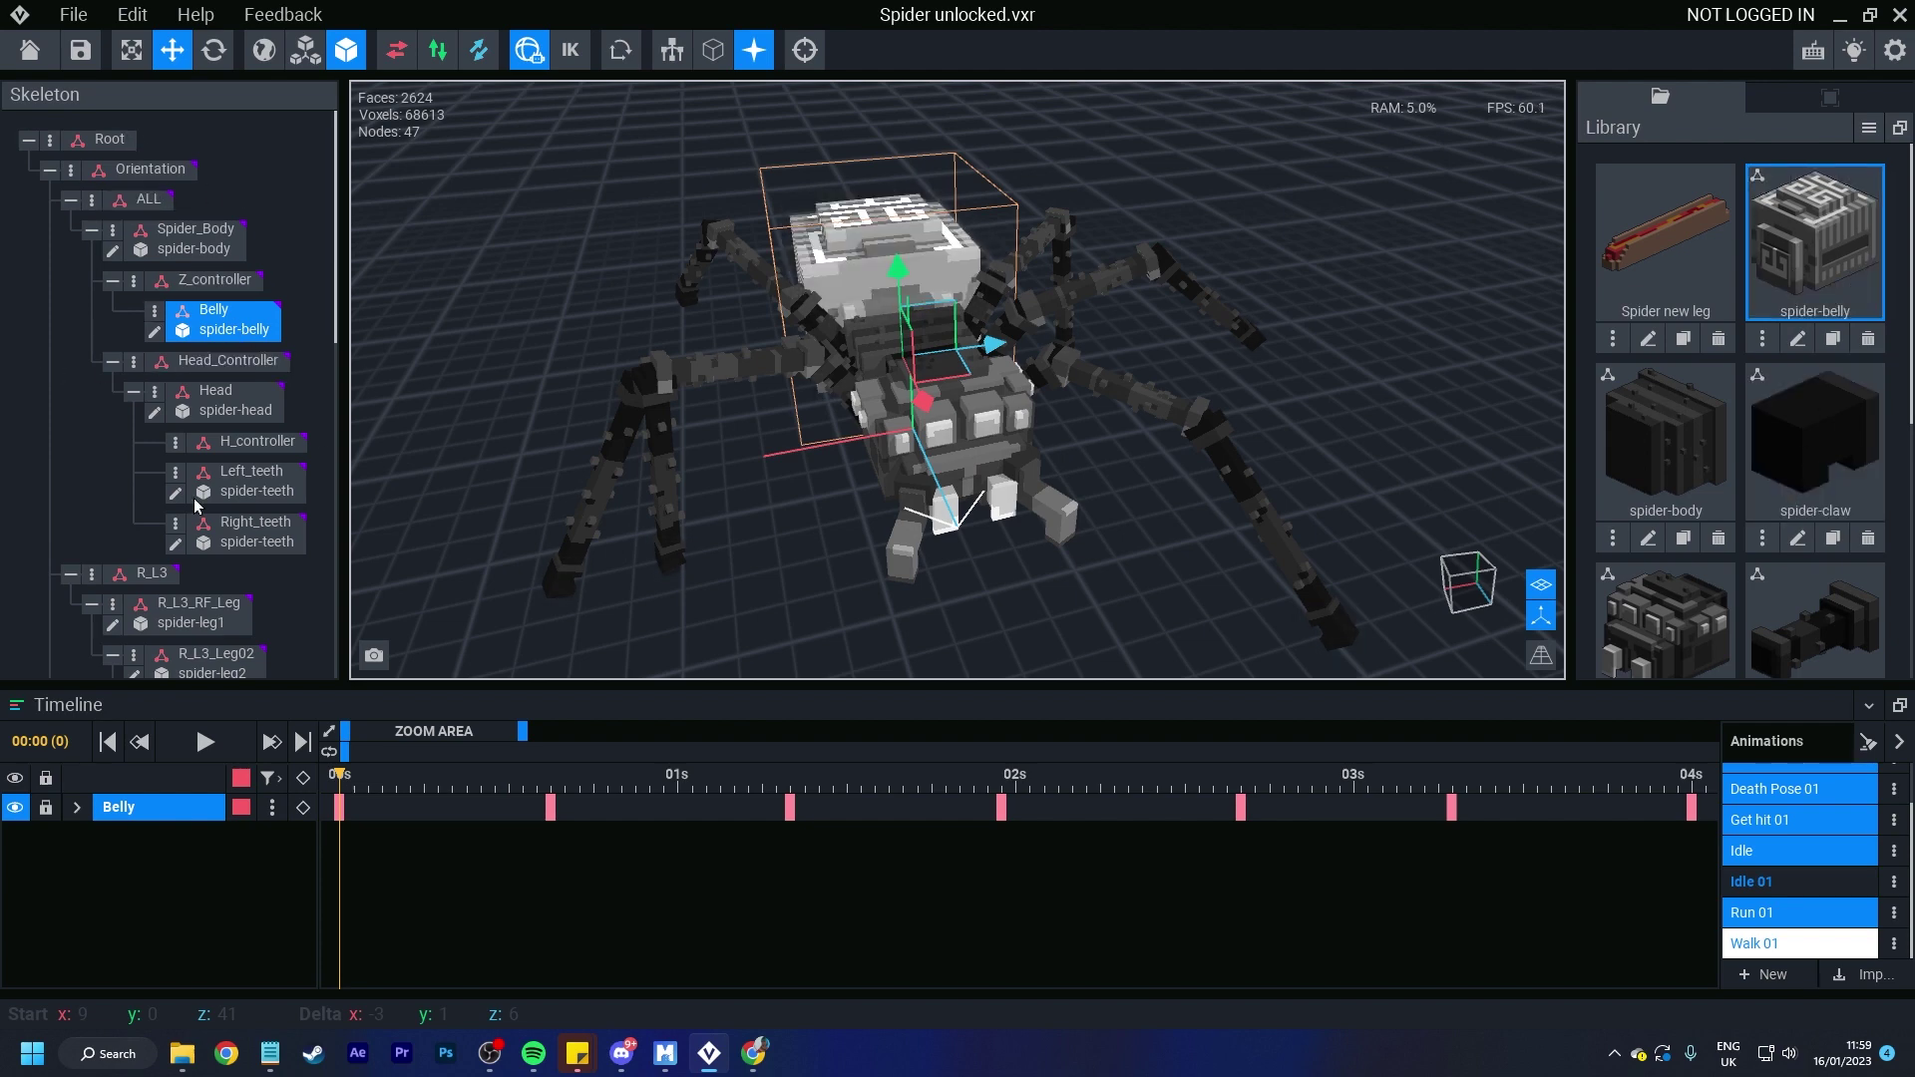
click(227, 360)
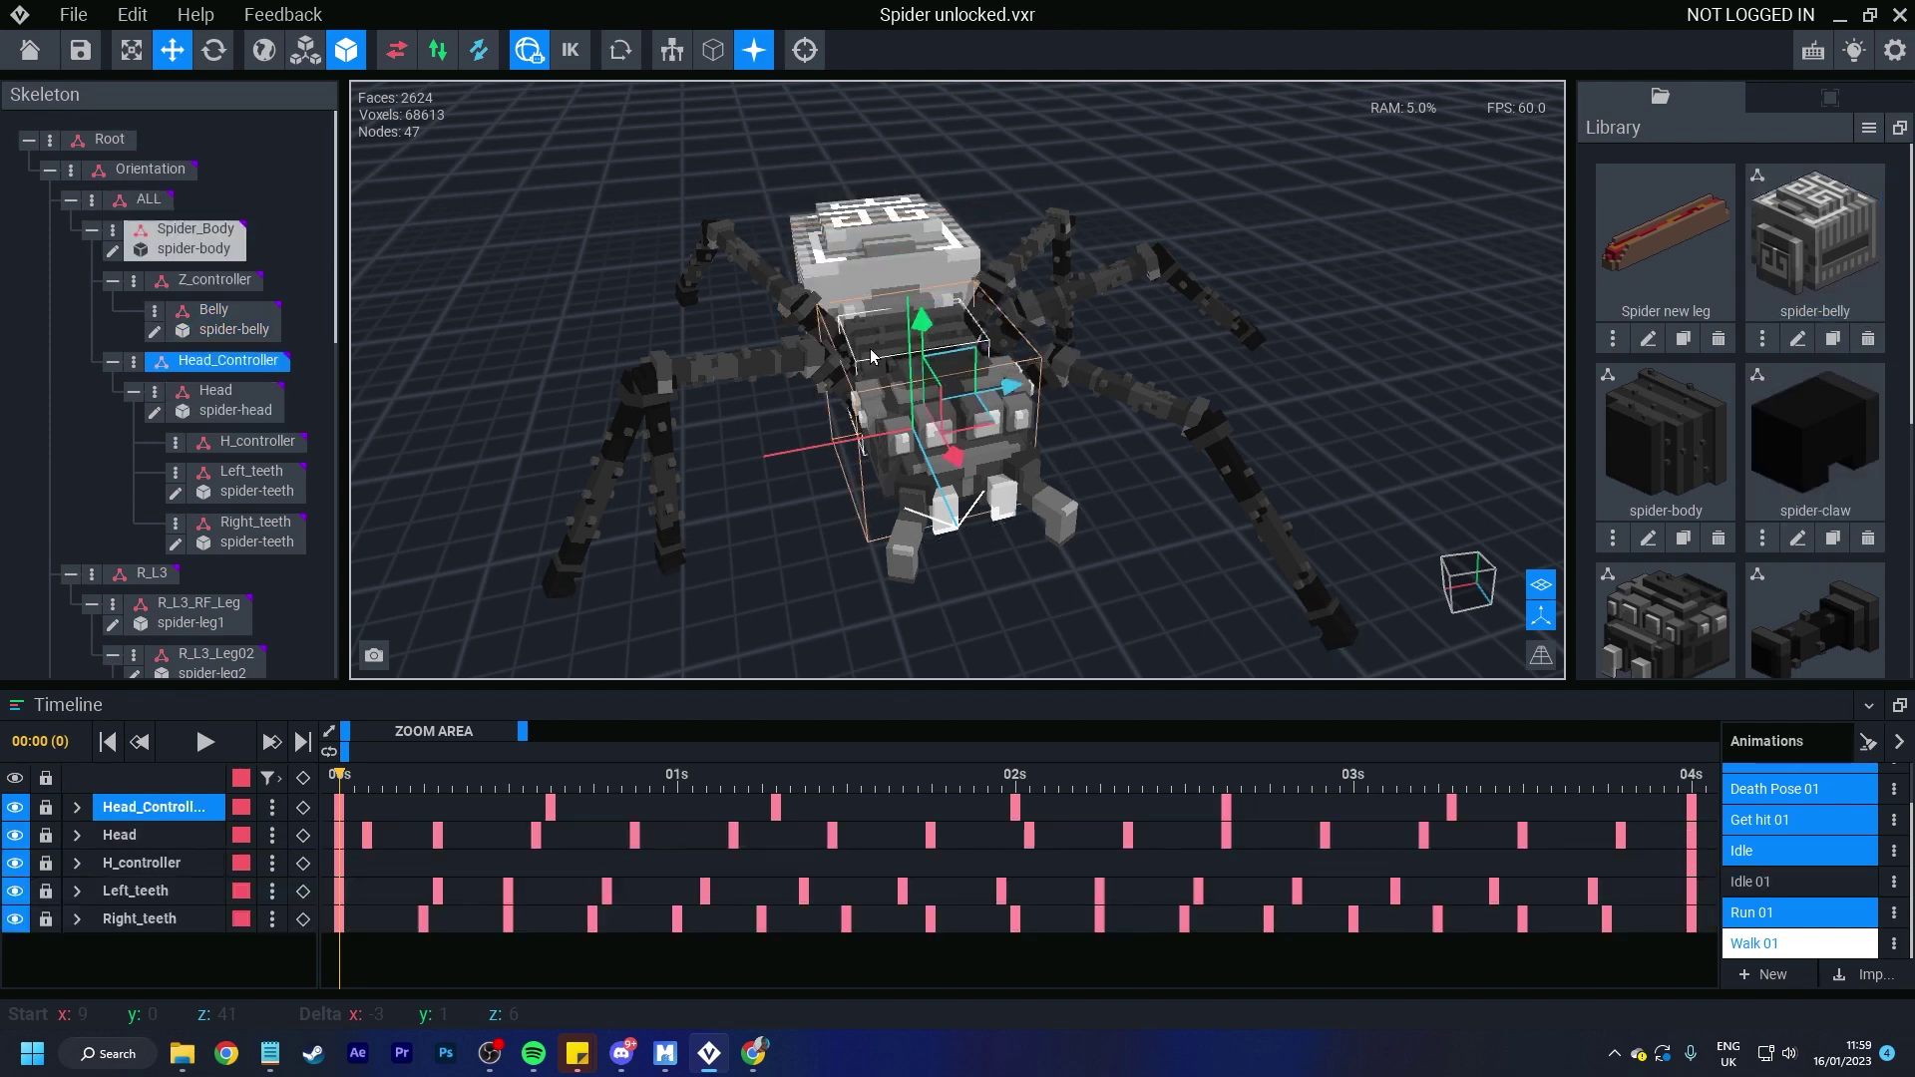
right_drag(768, 451, 847, 658)
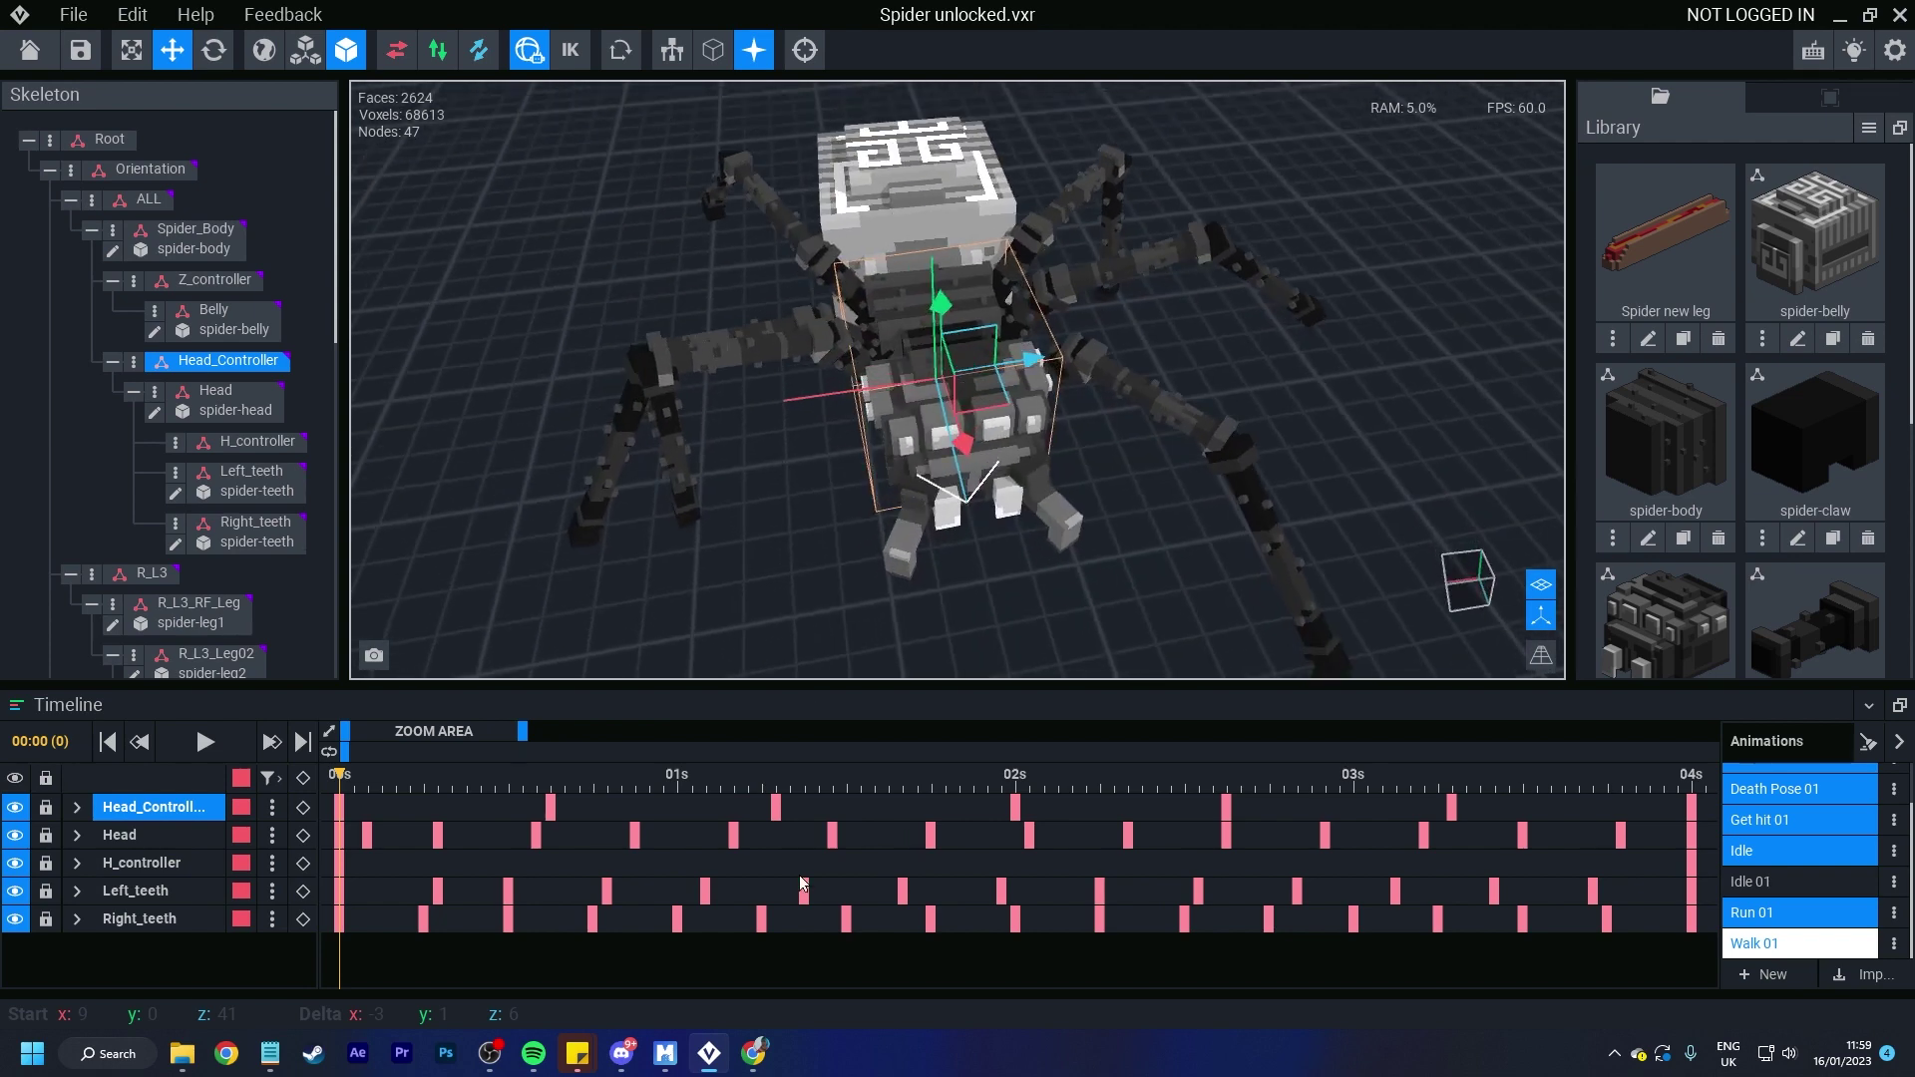
Step: Switch to the Idle 01 animation and assign the Spider new leg model to all leg nodes from R_L3 through L_L3's Controller
click(1750, 882)
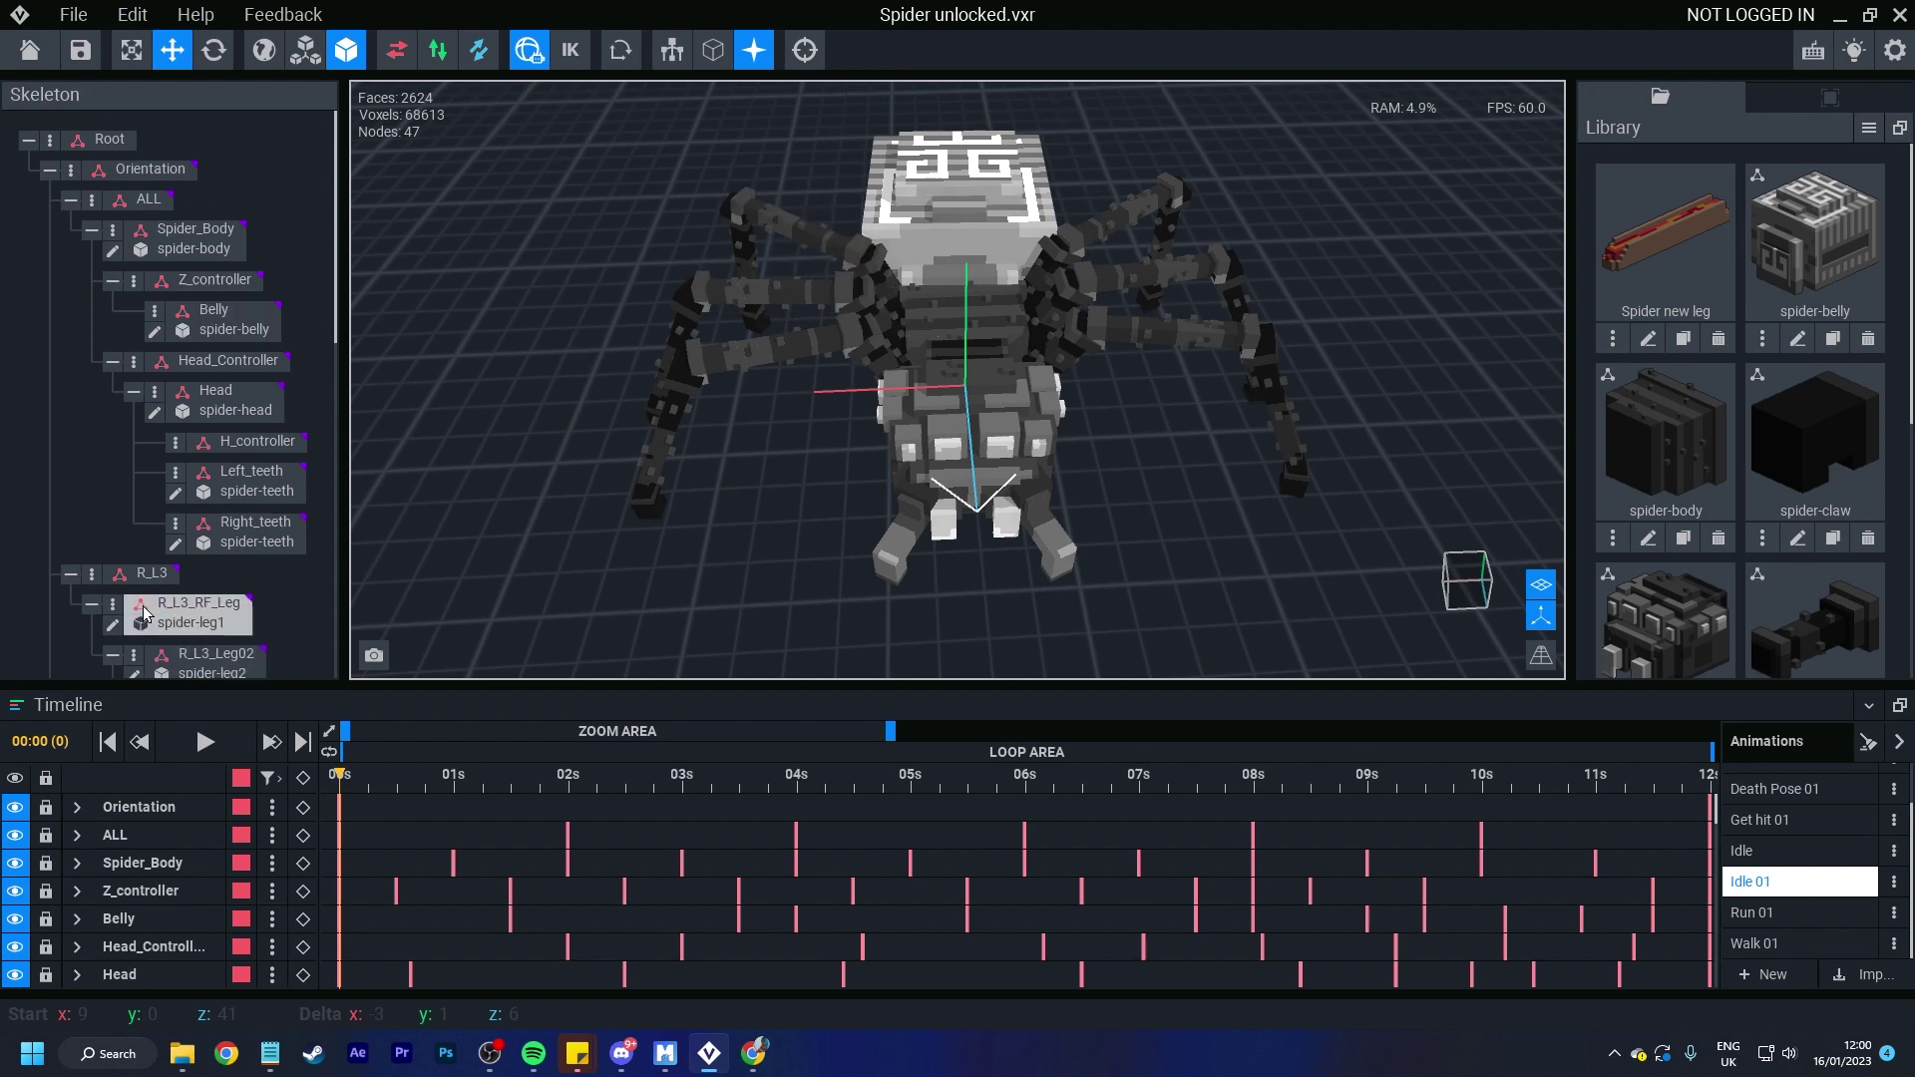
scroll(157, 468, down, 2)
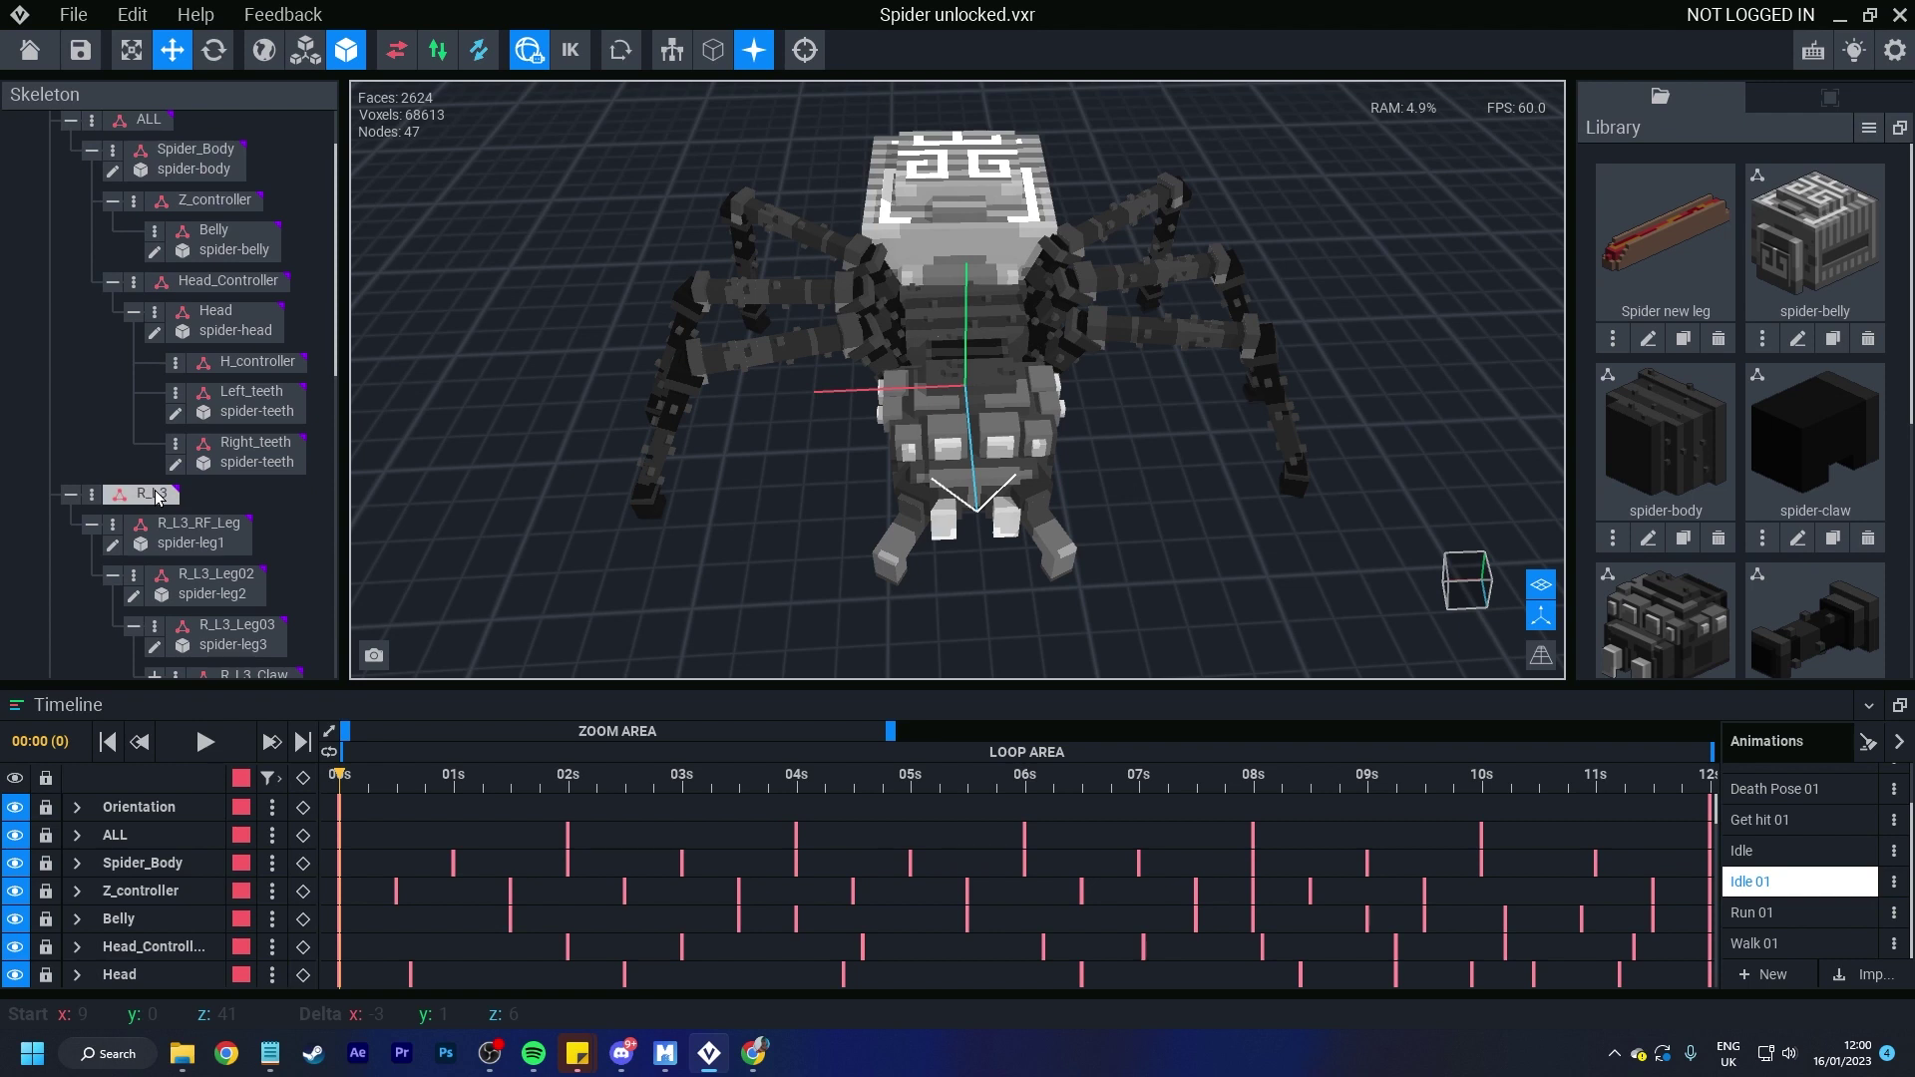
click(150, 495)
scroll(156, 496, down, 4)
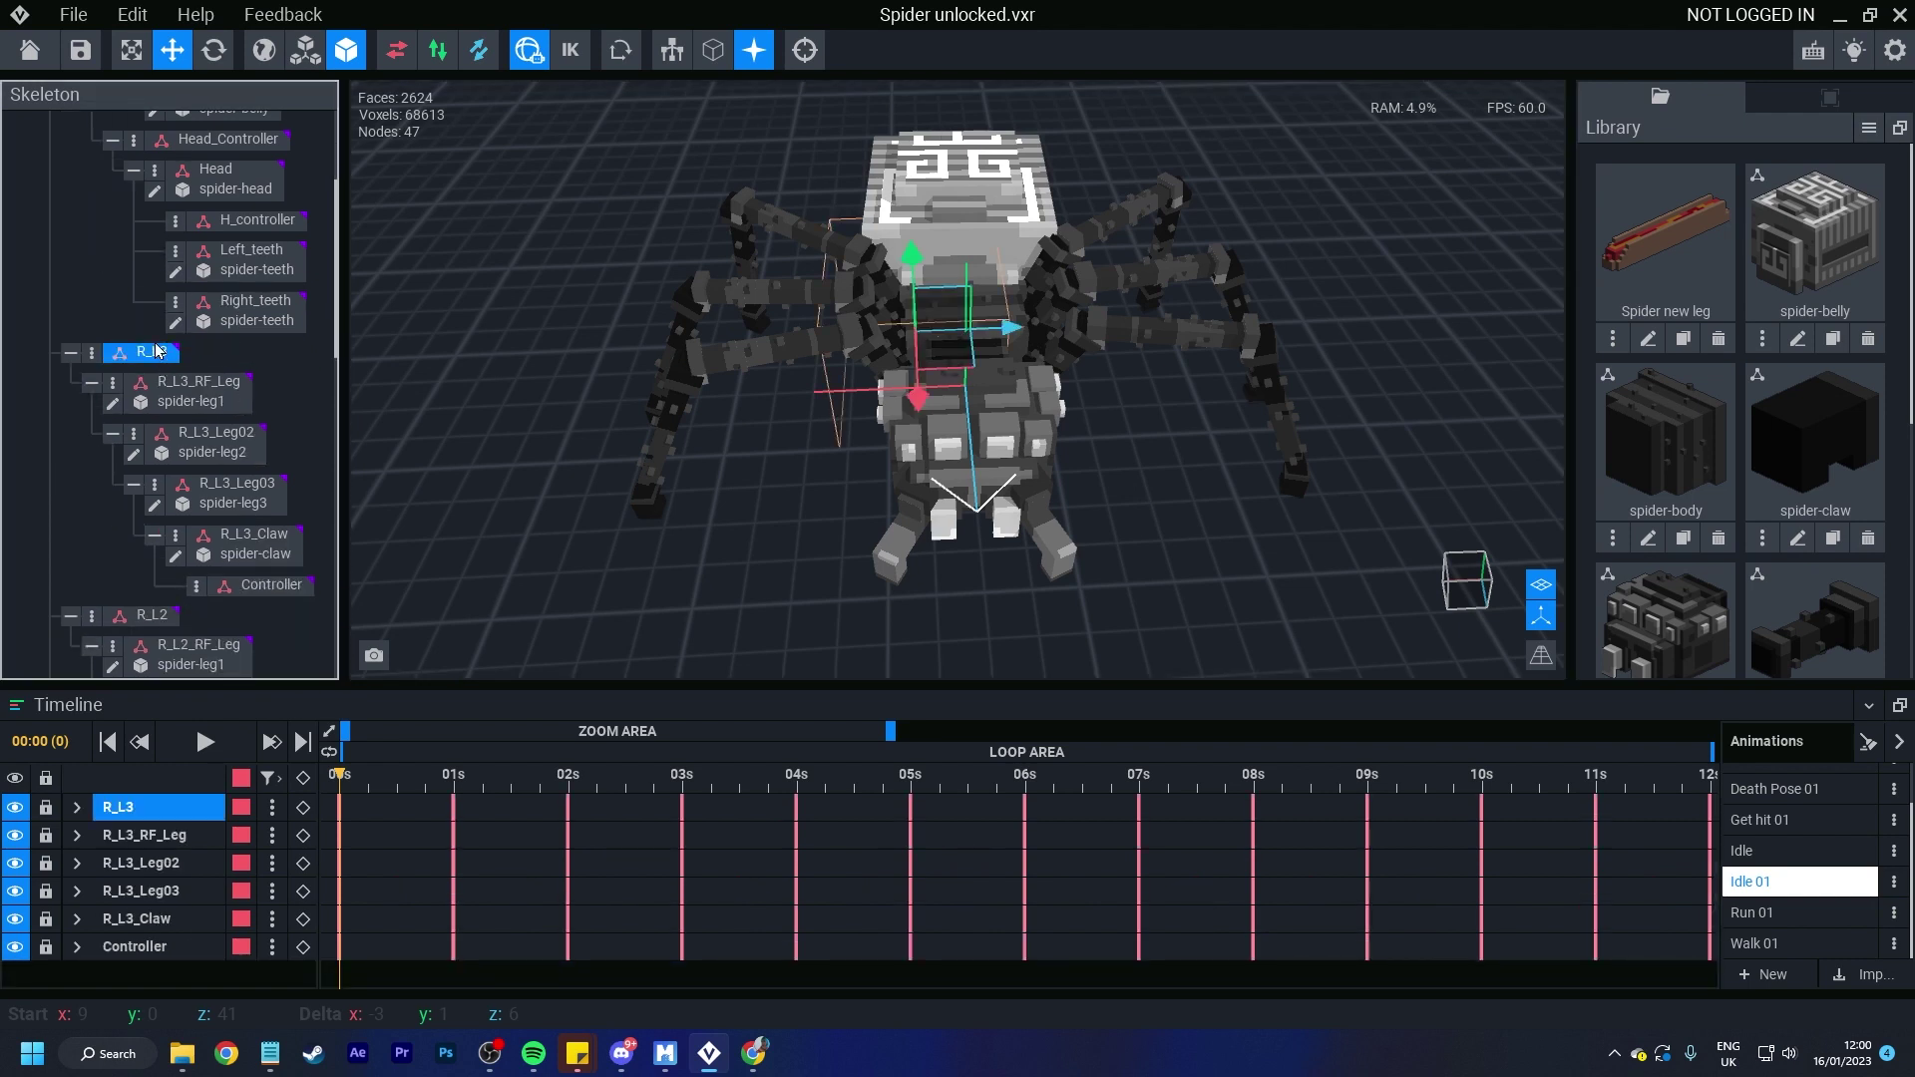
scroll(200, 618, down, 6)
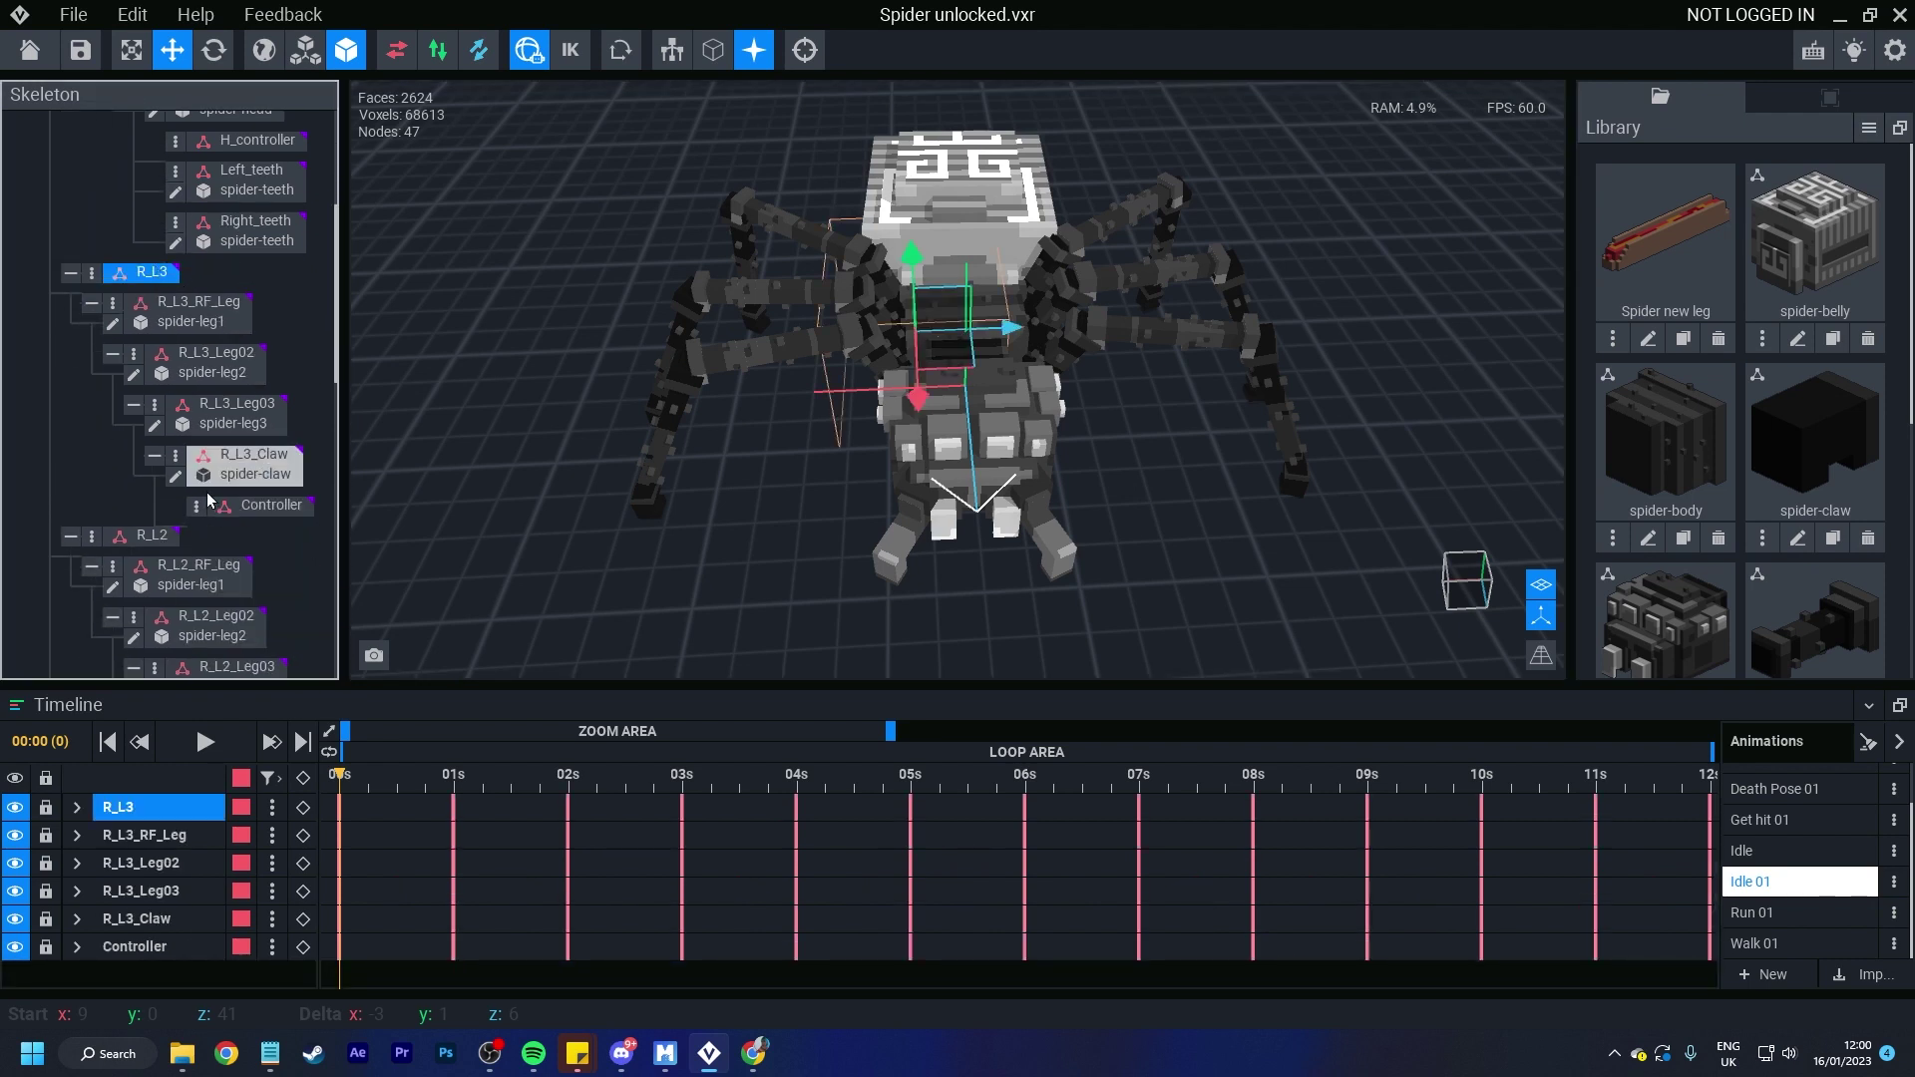
scroll(200, 619, down, 20)
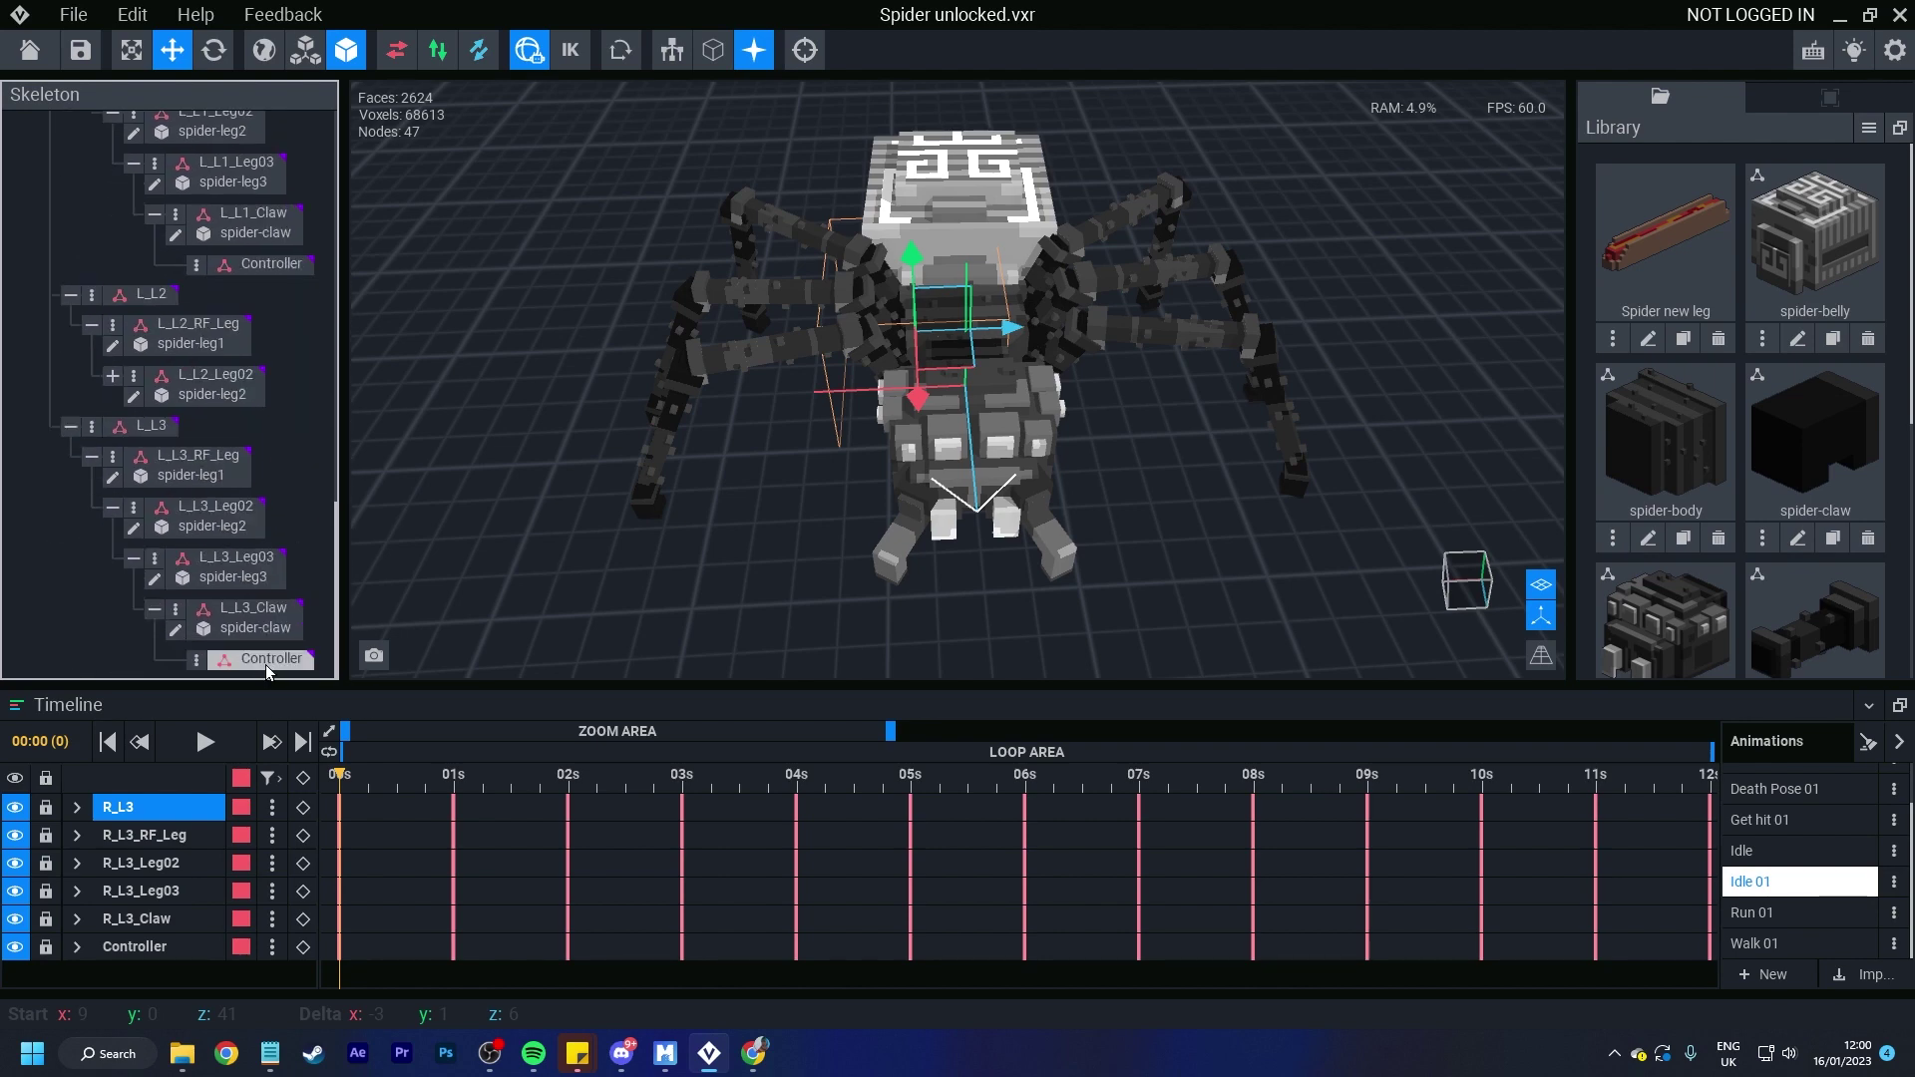
shift+click(268, 662)
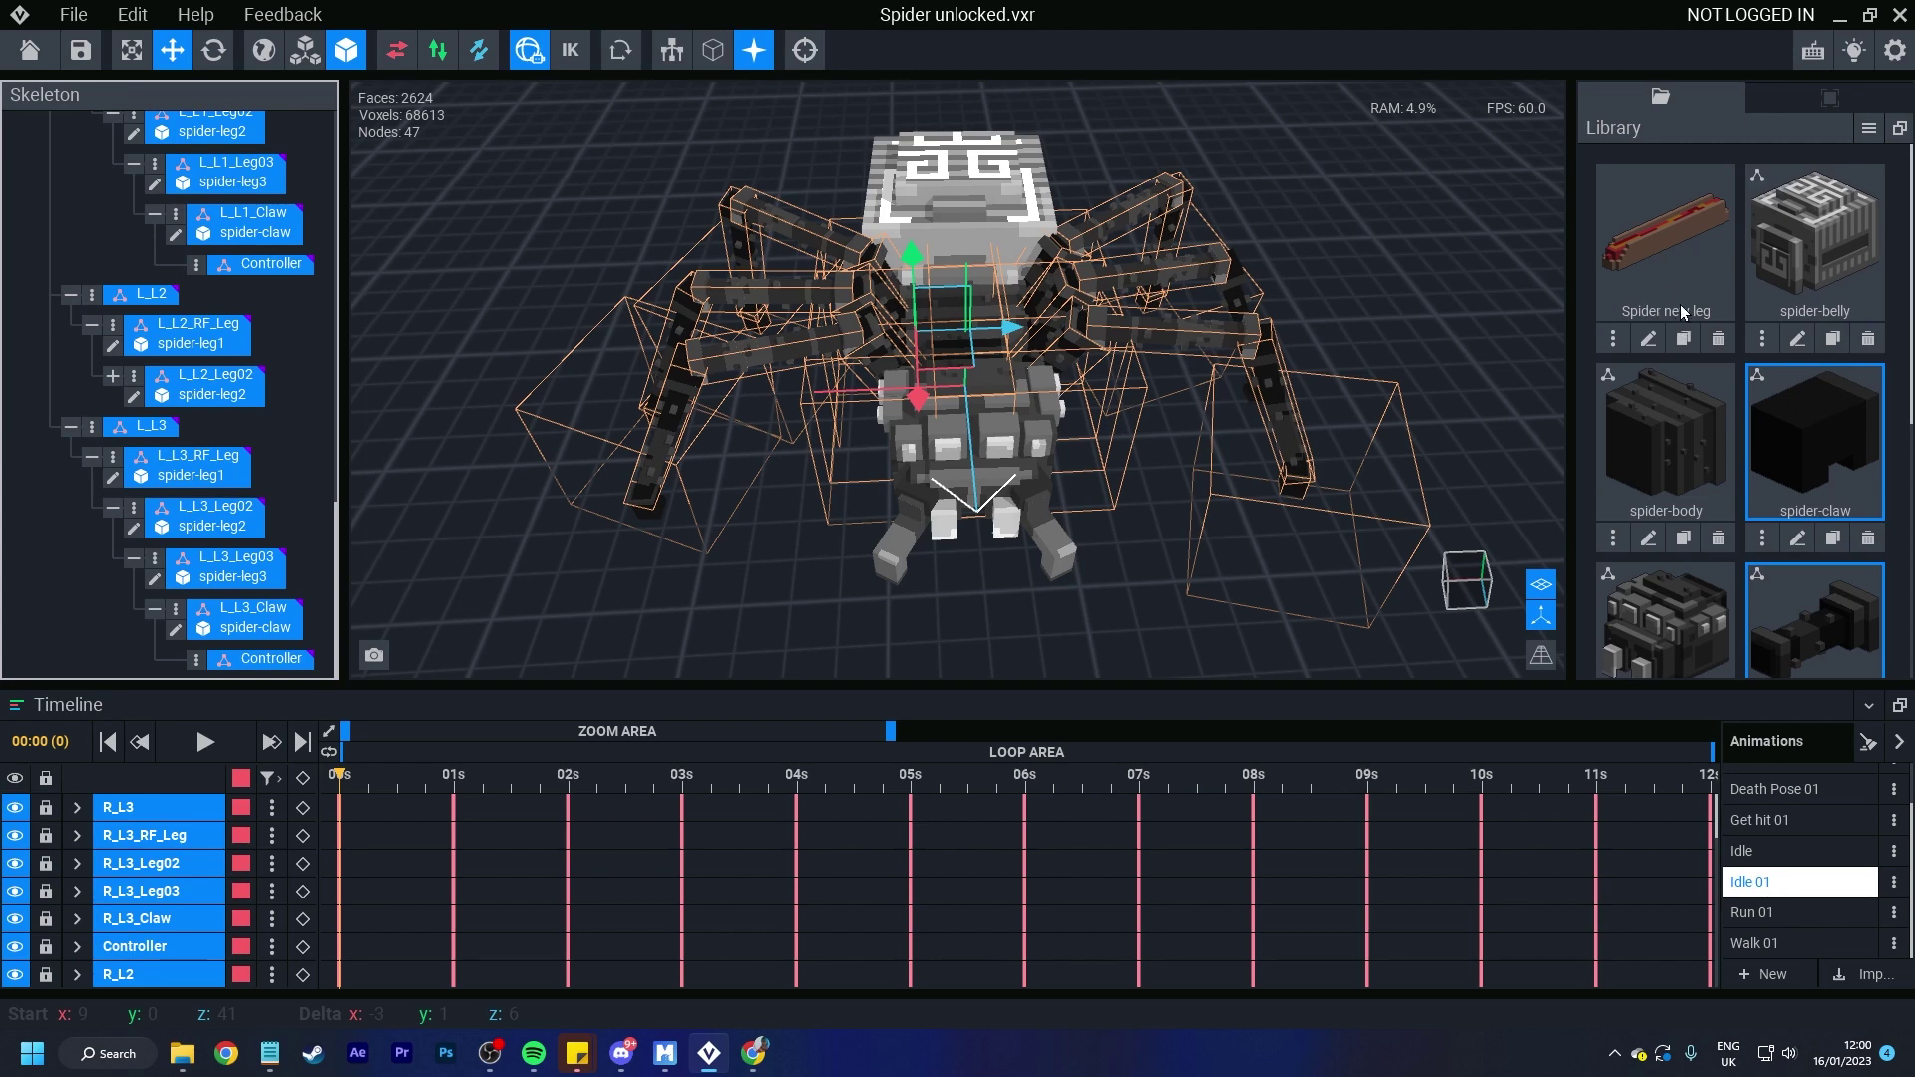
drag(1660, 271, 1175, 337)
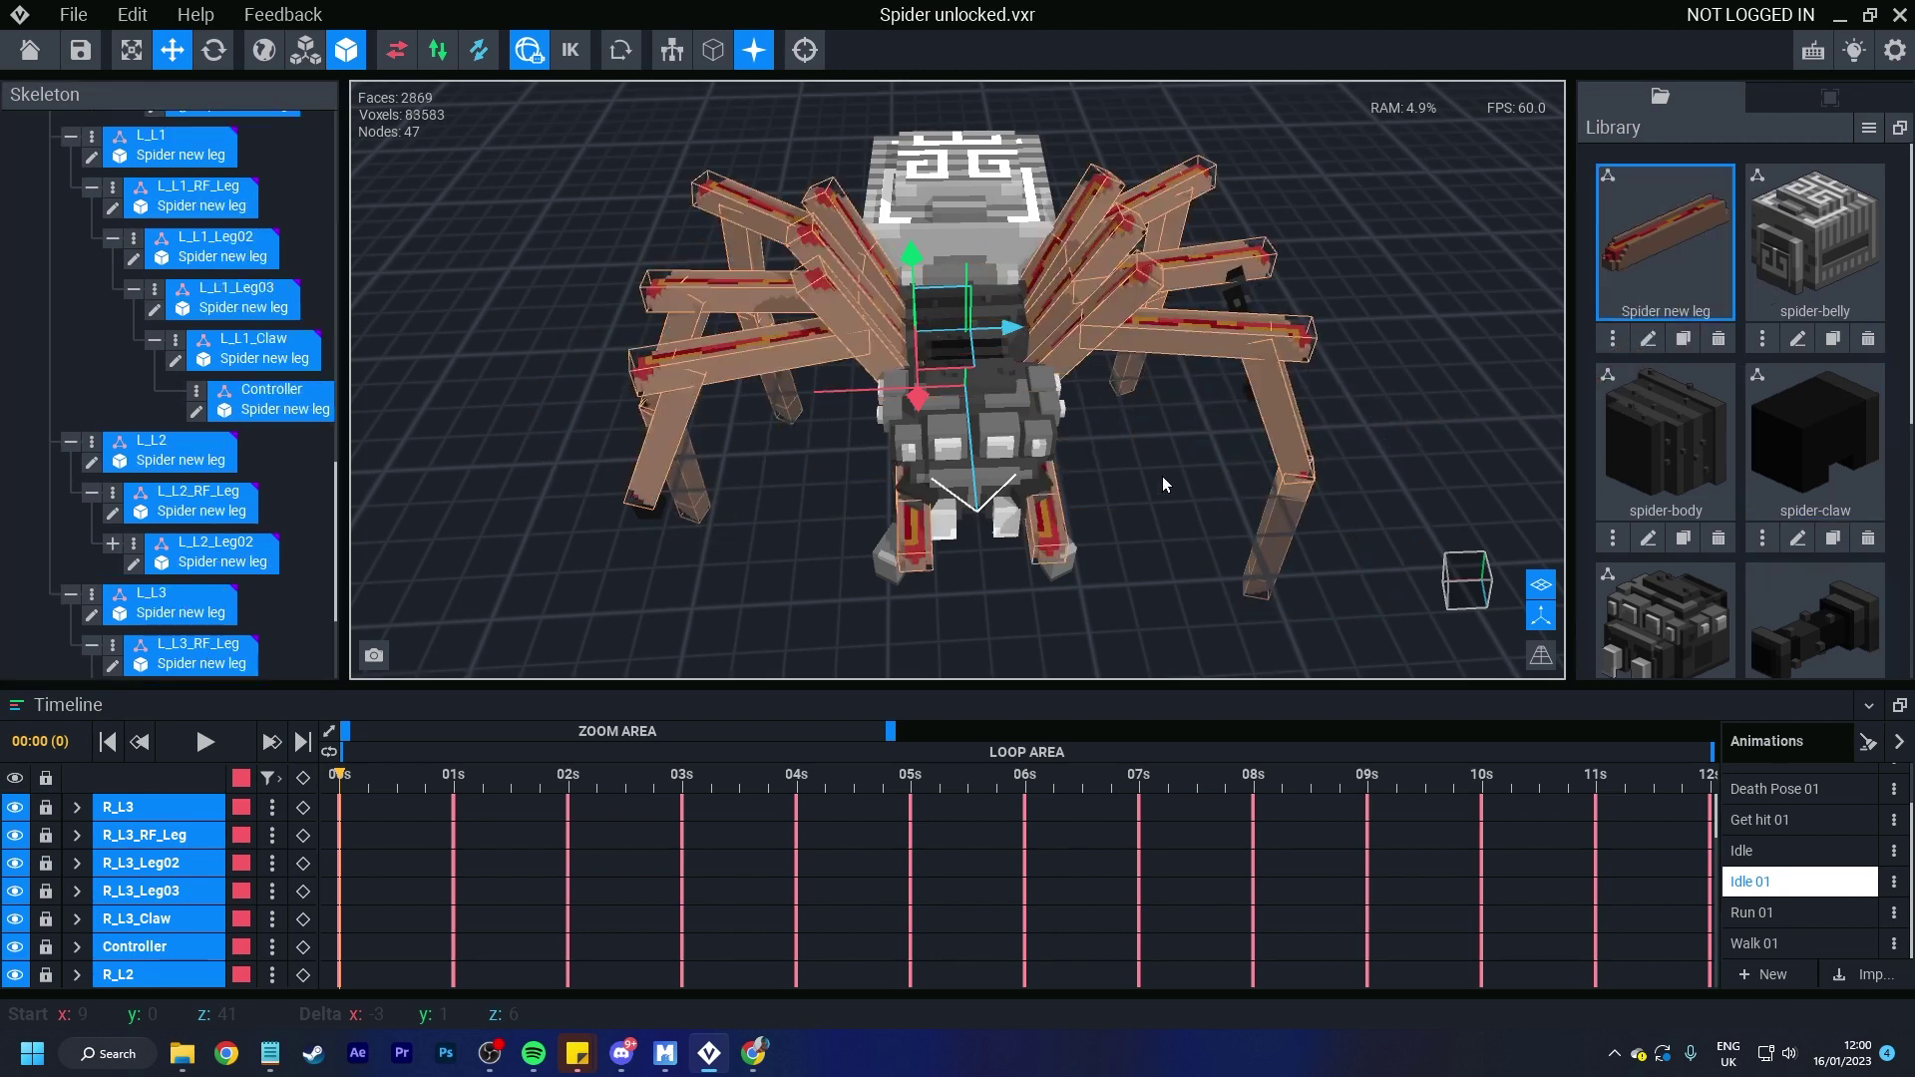
Step: Expand the L_L2_Claw node and assign the Spider new leg model to L_L2_Leg03, L_L2_Claw and its Controller
right_drag(902, 524, 1155, 405)
click(965, 433)
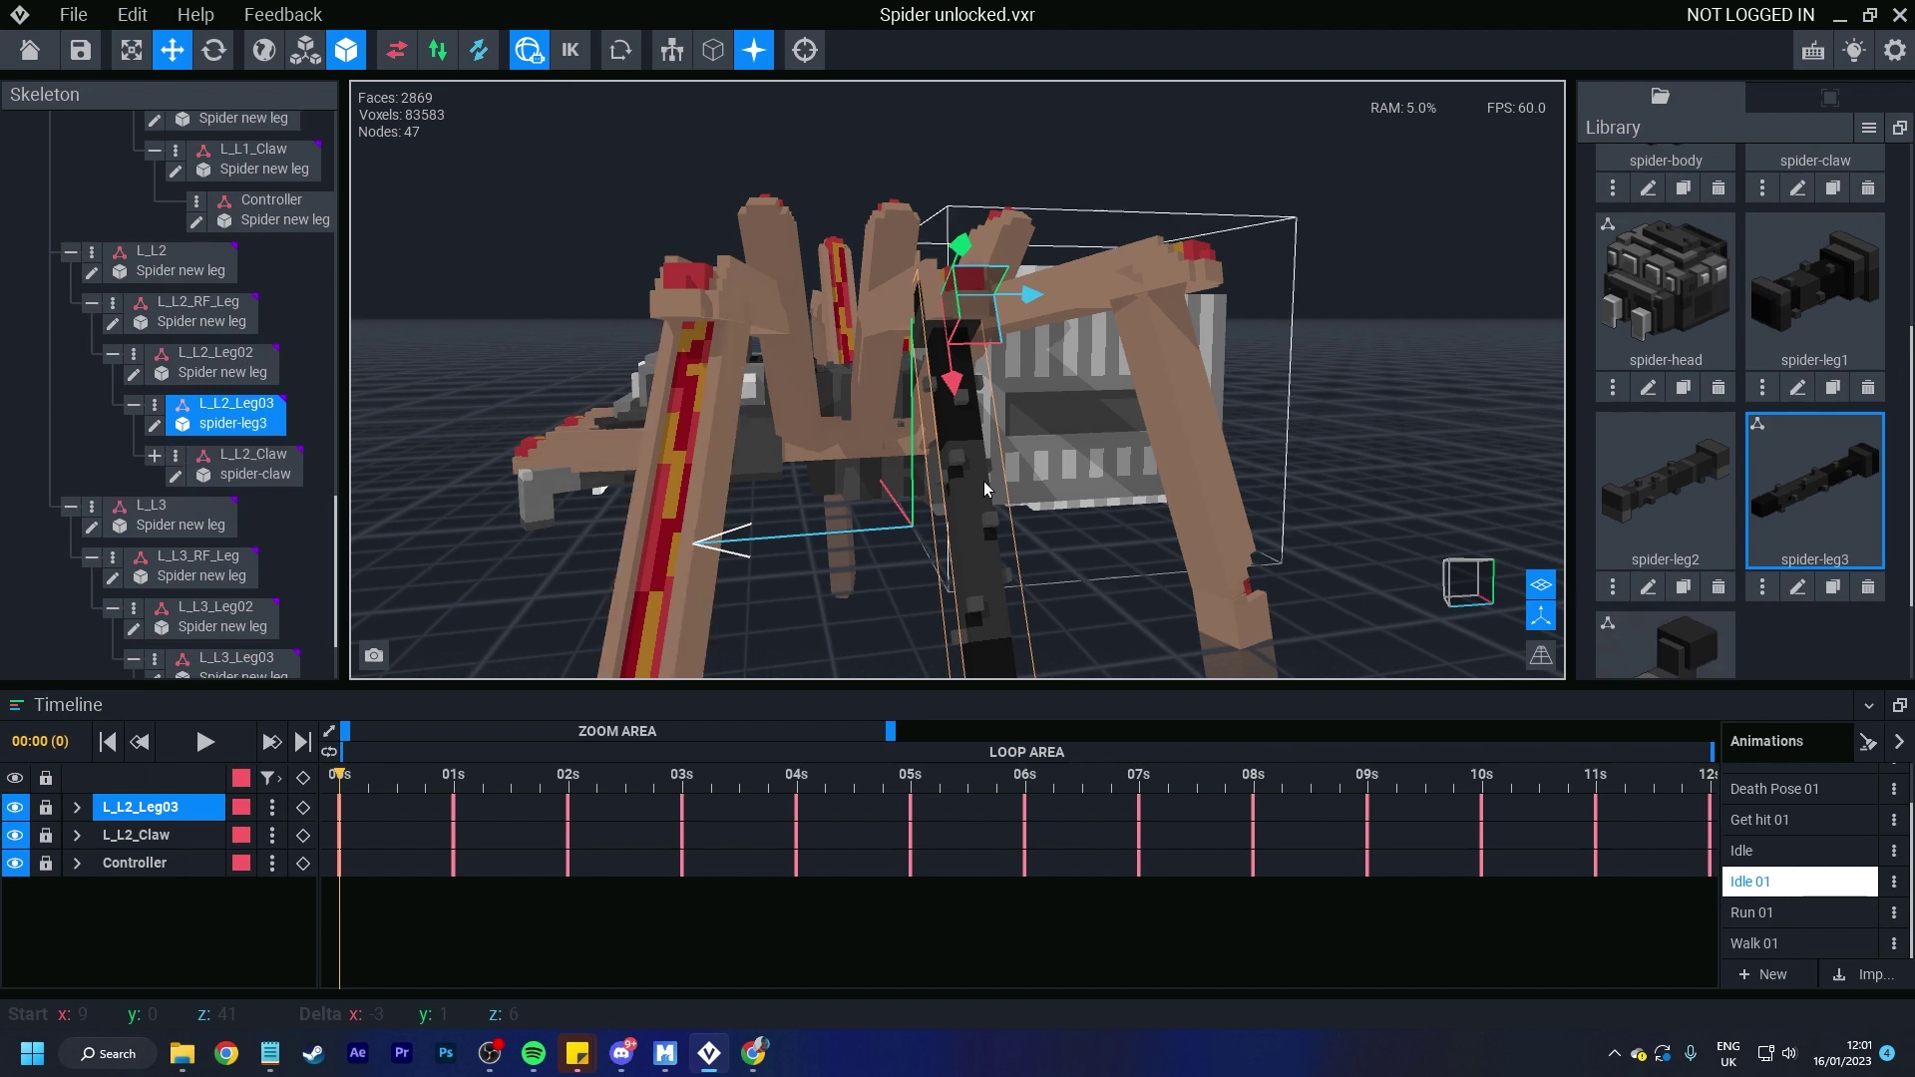
right_drag(978, 471, 902, 521)
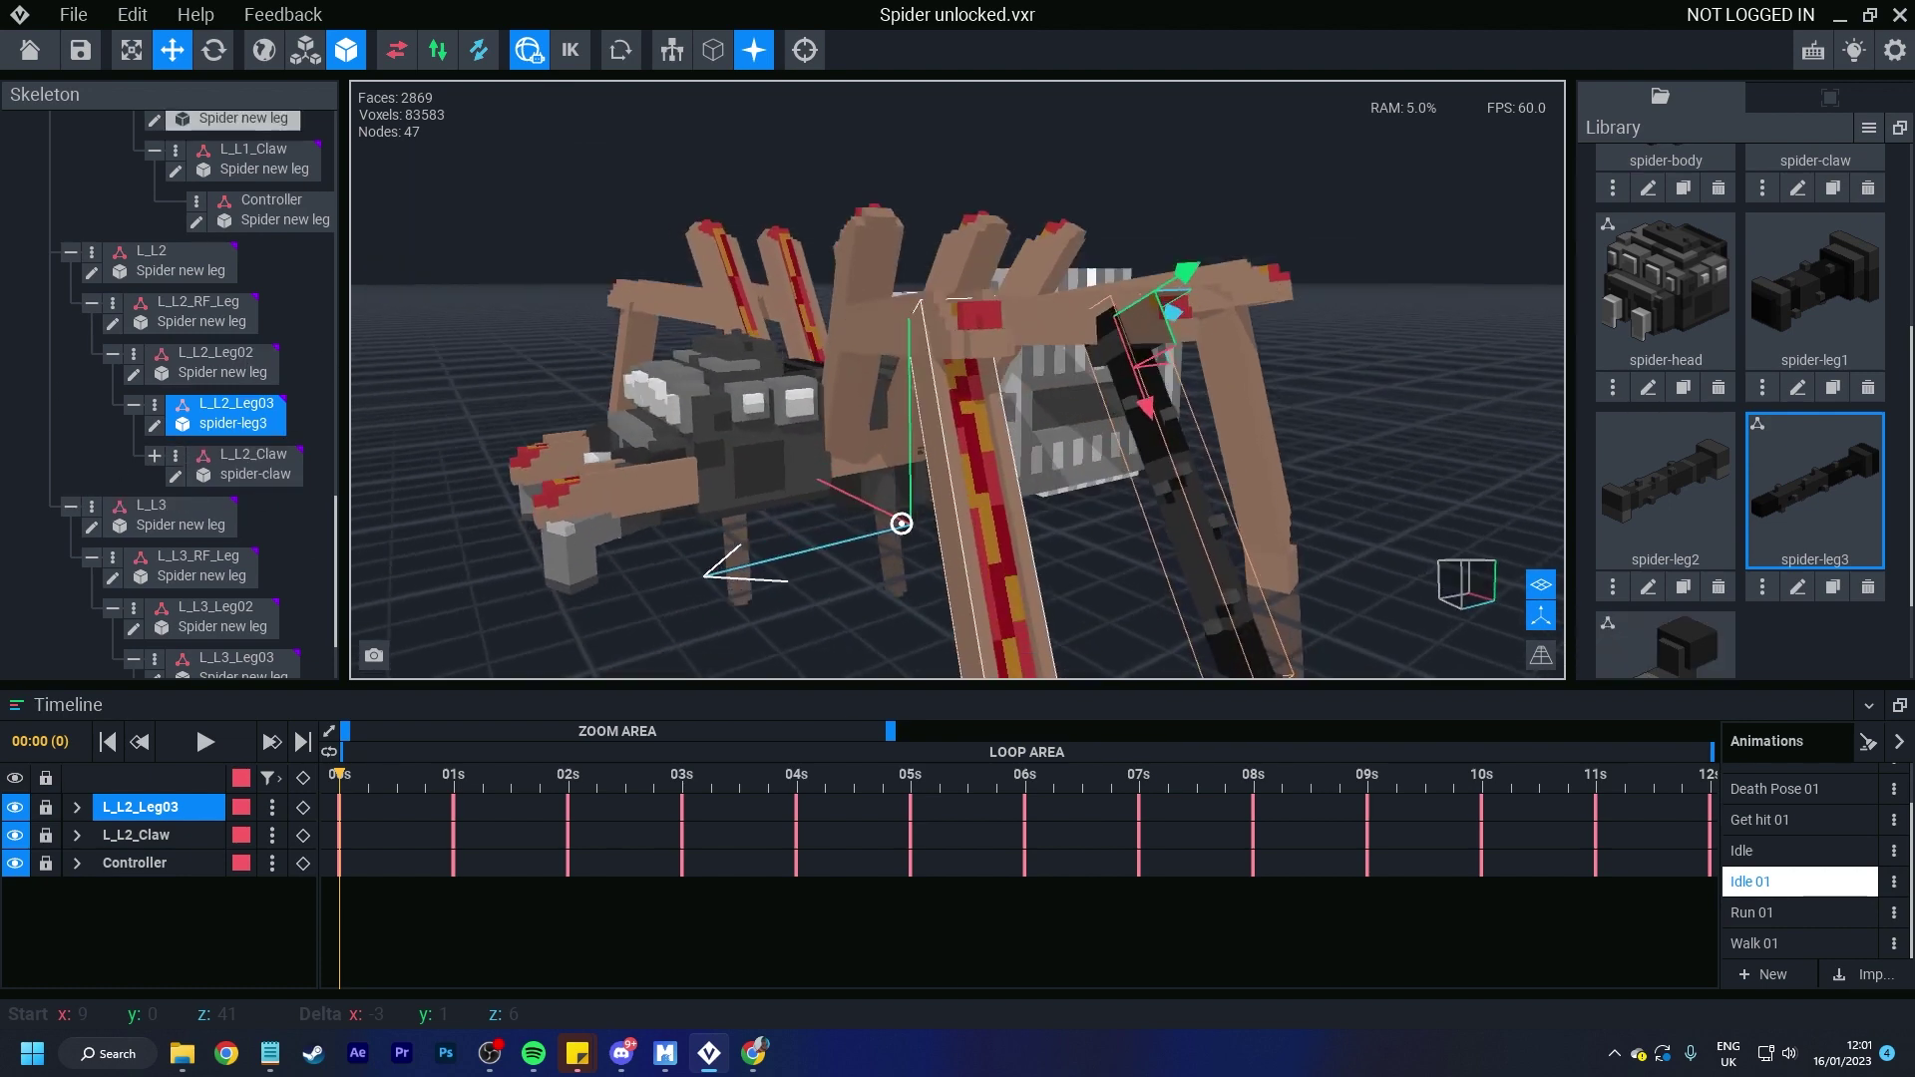
right_drag(1047, 446, 1047, 446)
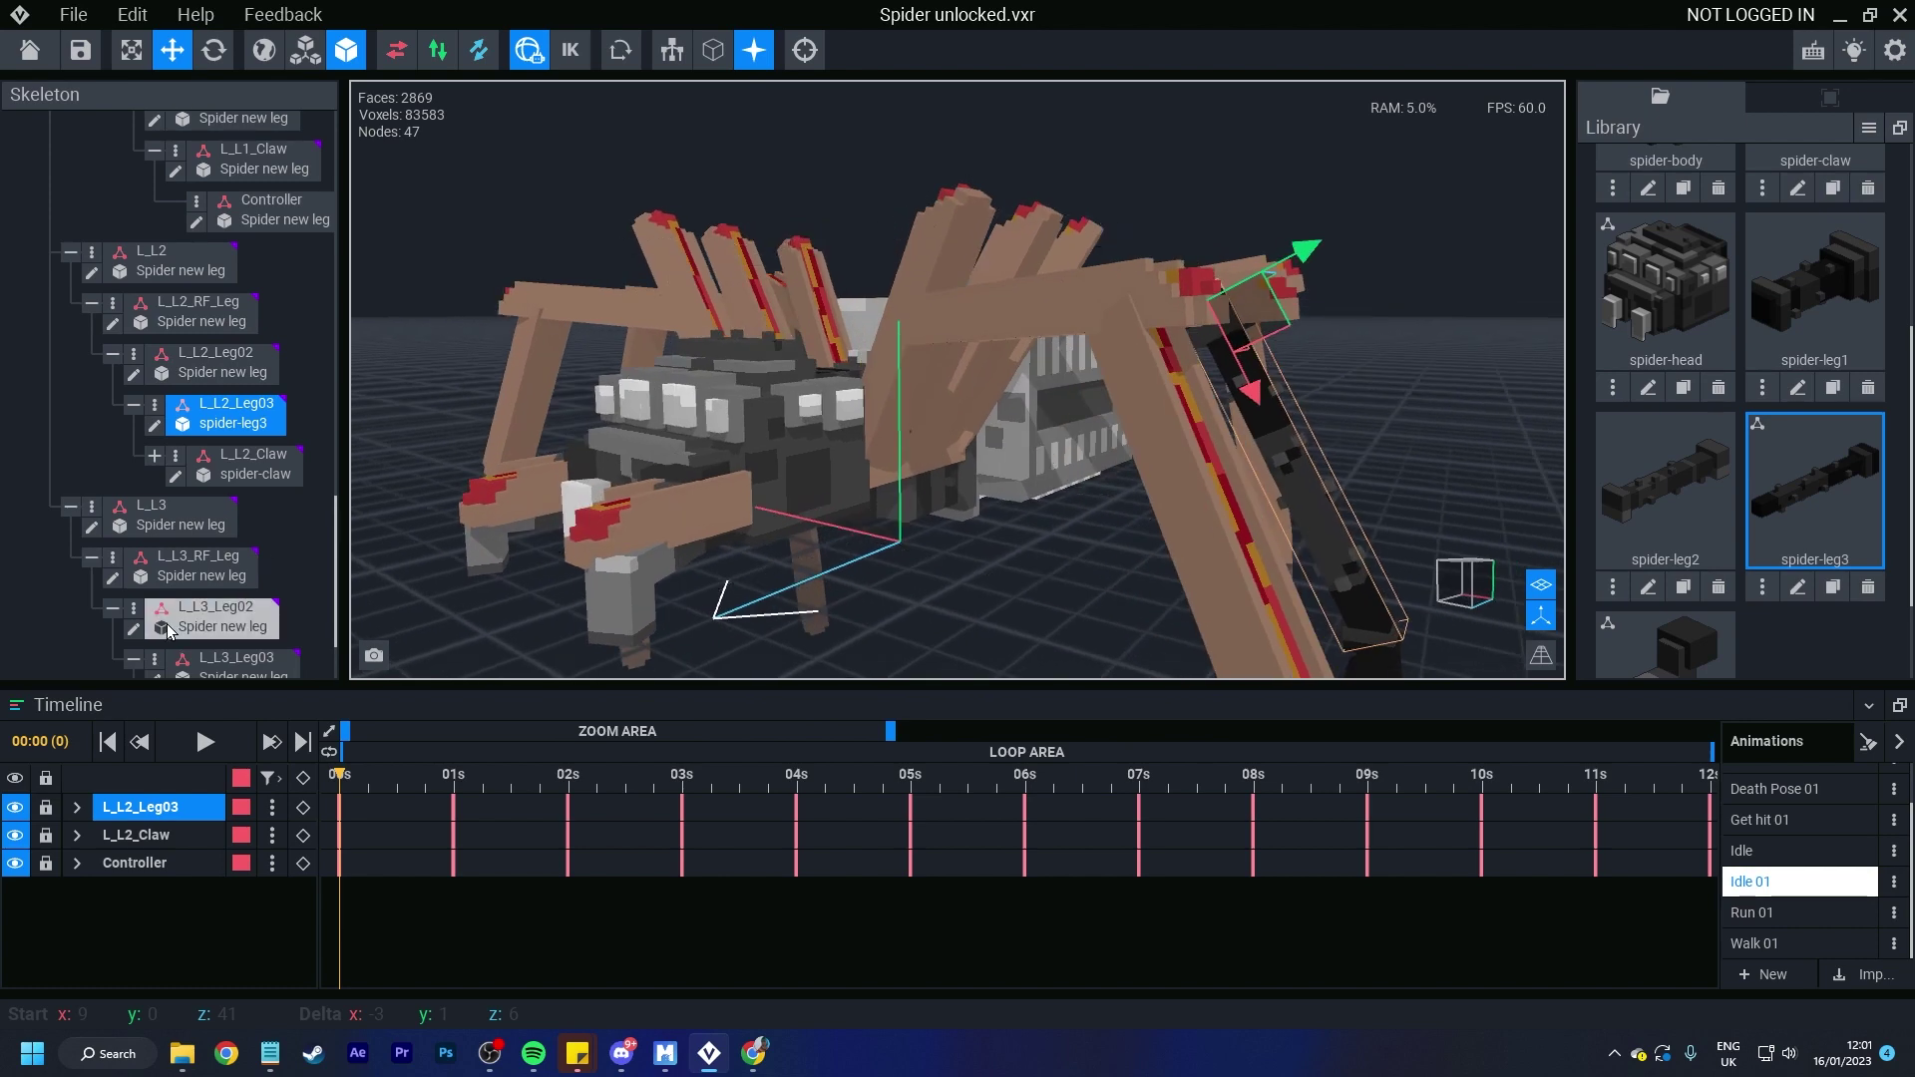
click(154, 456)
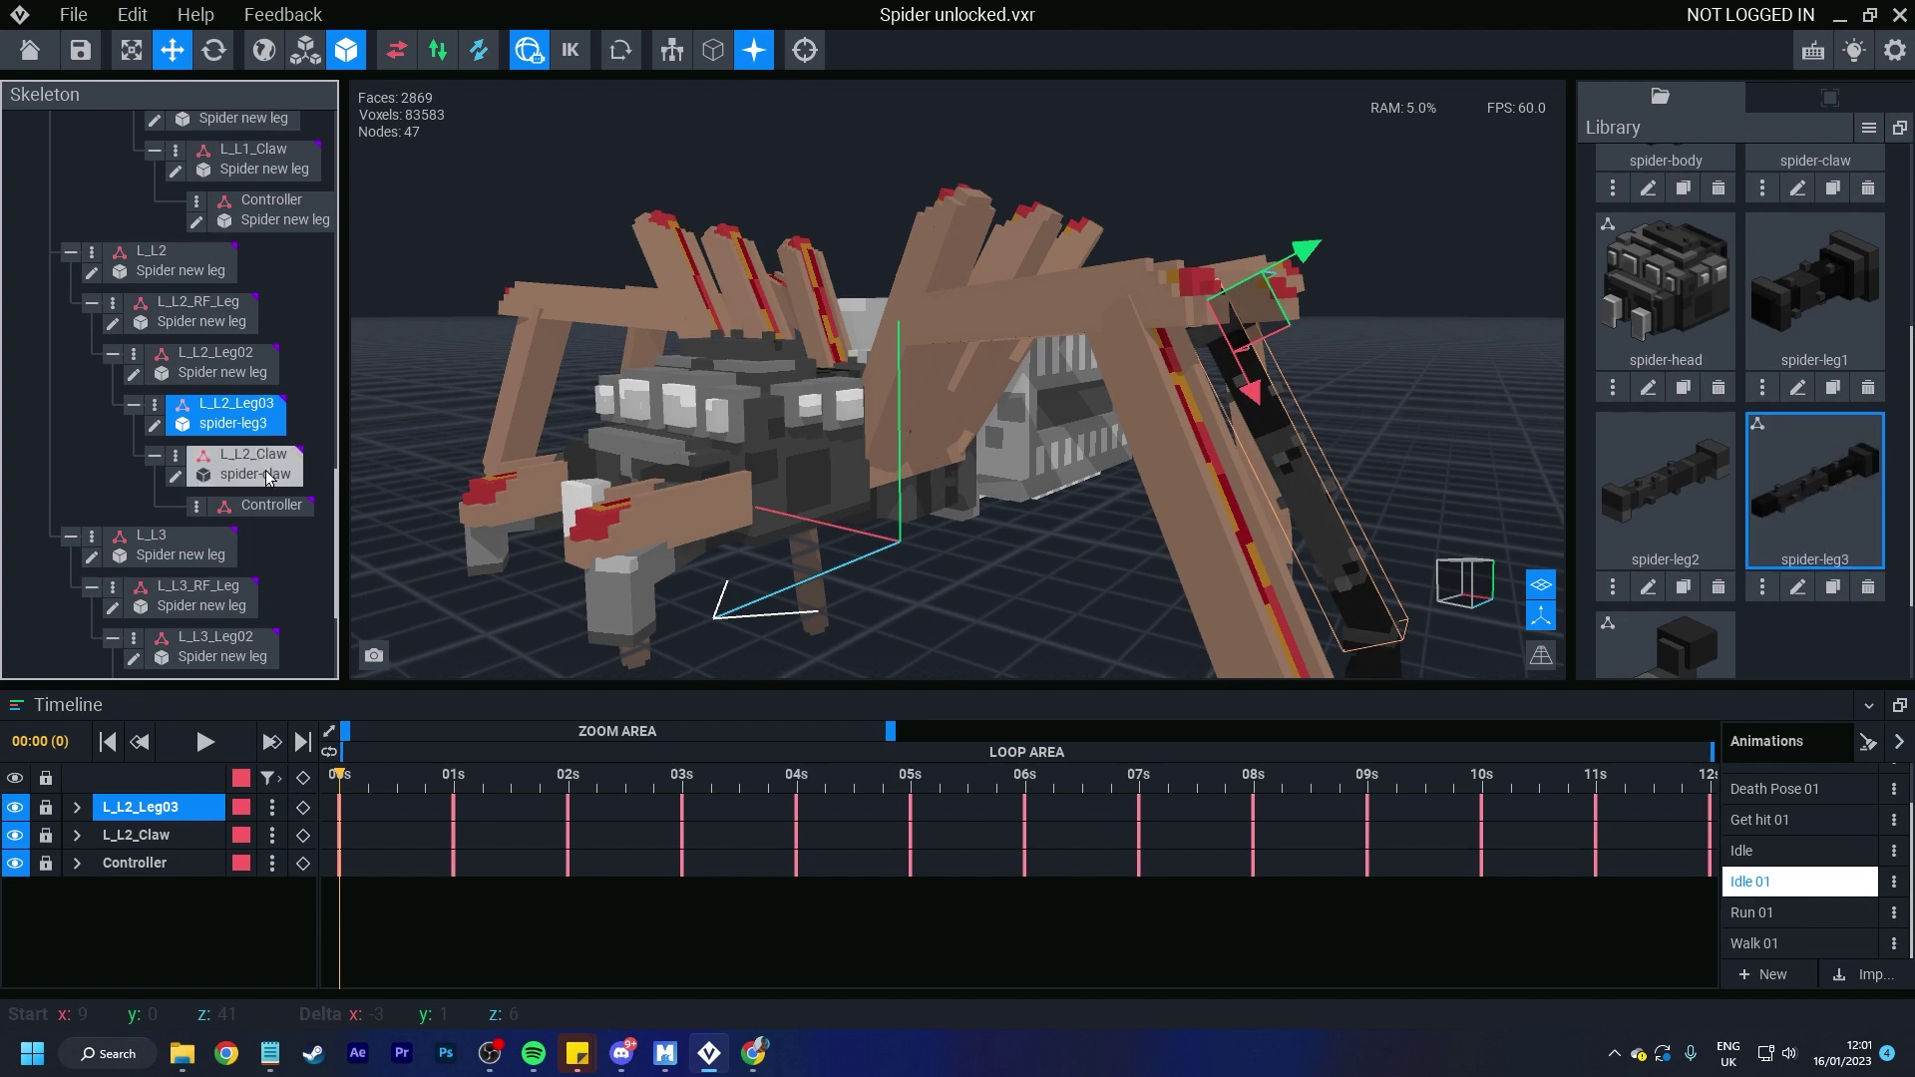
shift+click(262, 504)
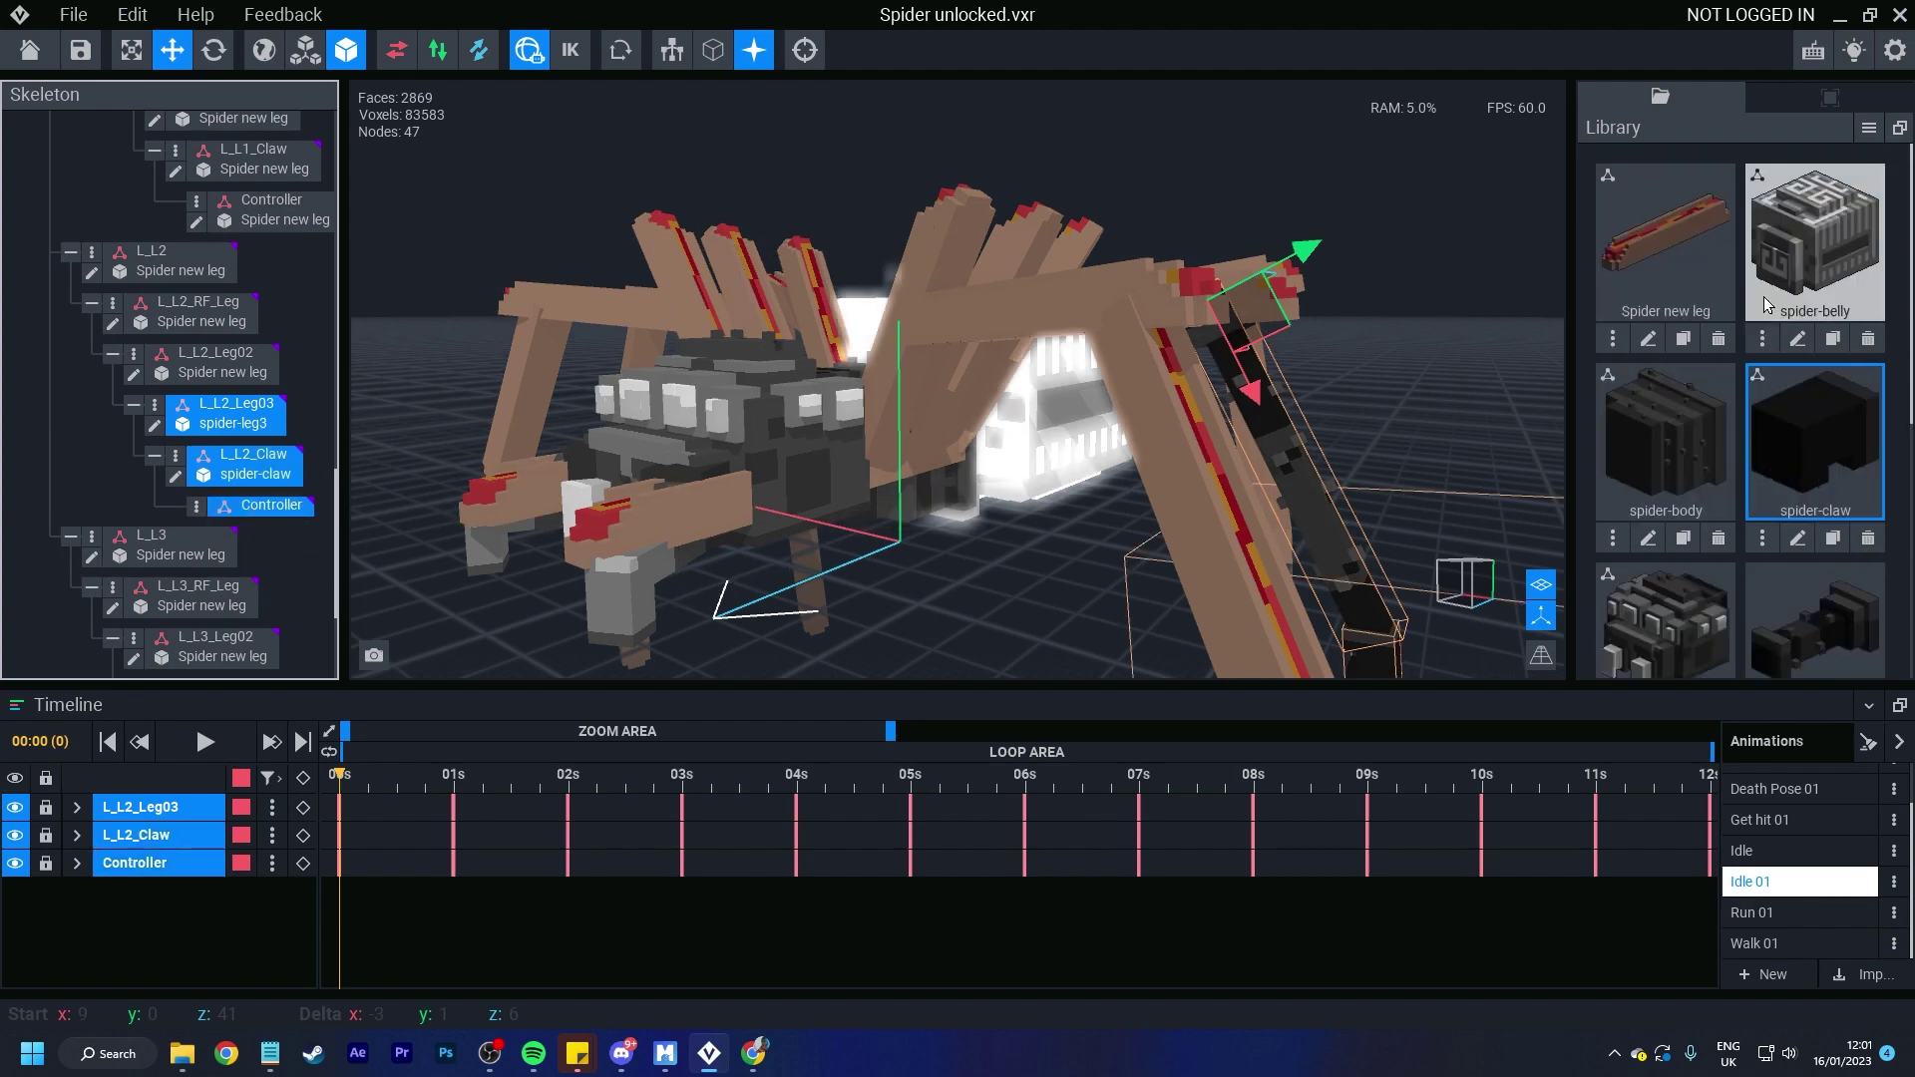
drag(1666, 239, 218, 424)
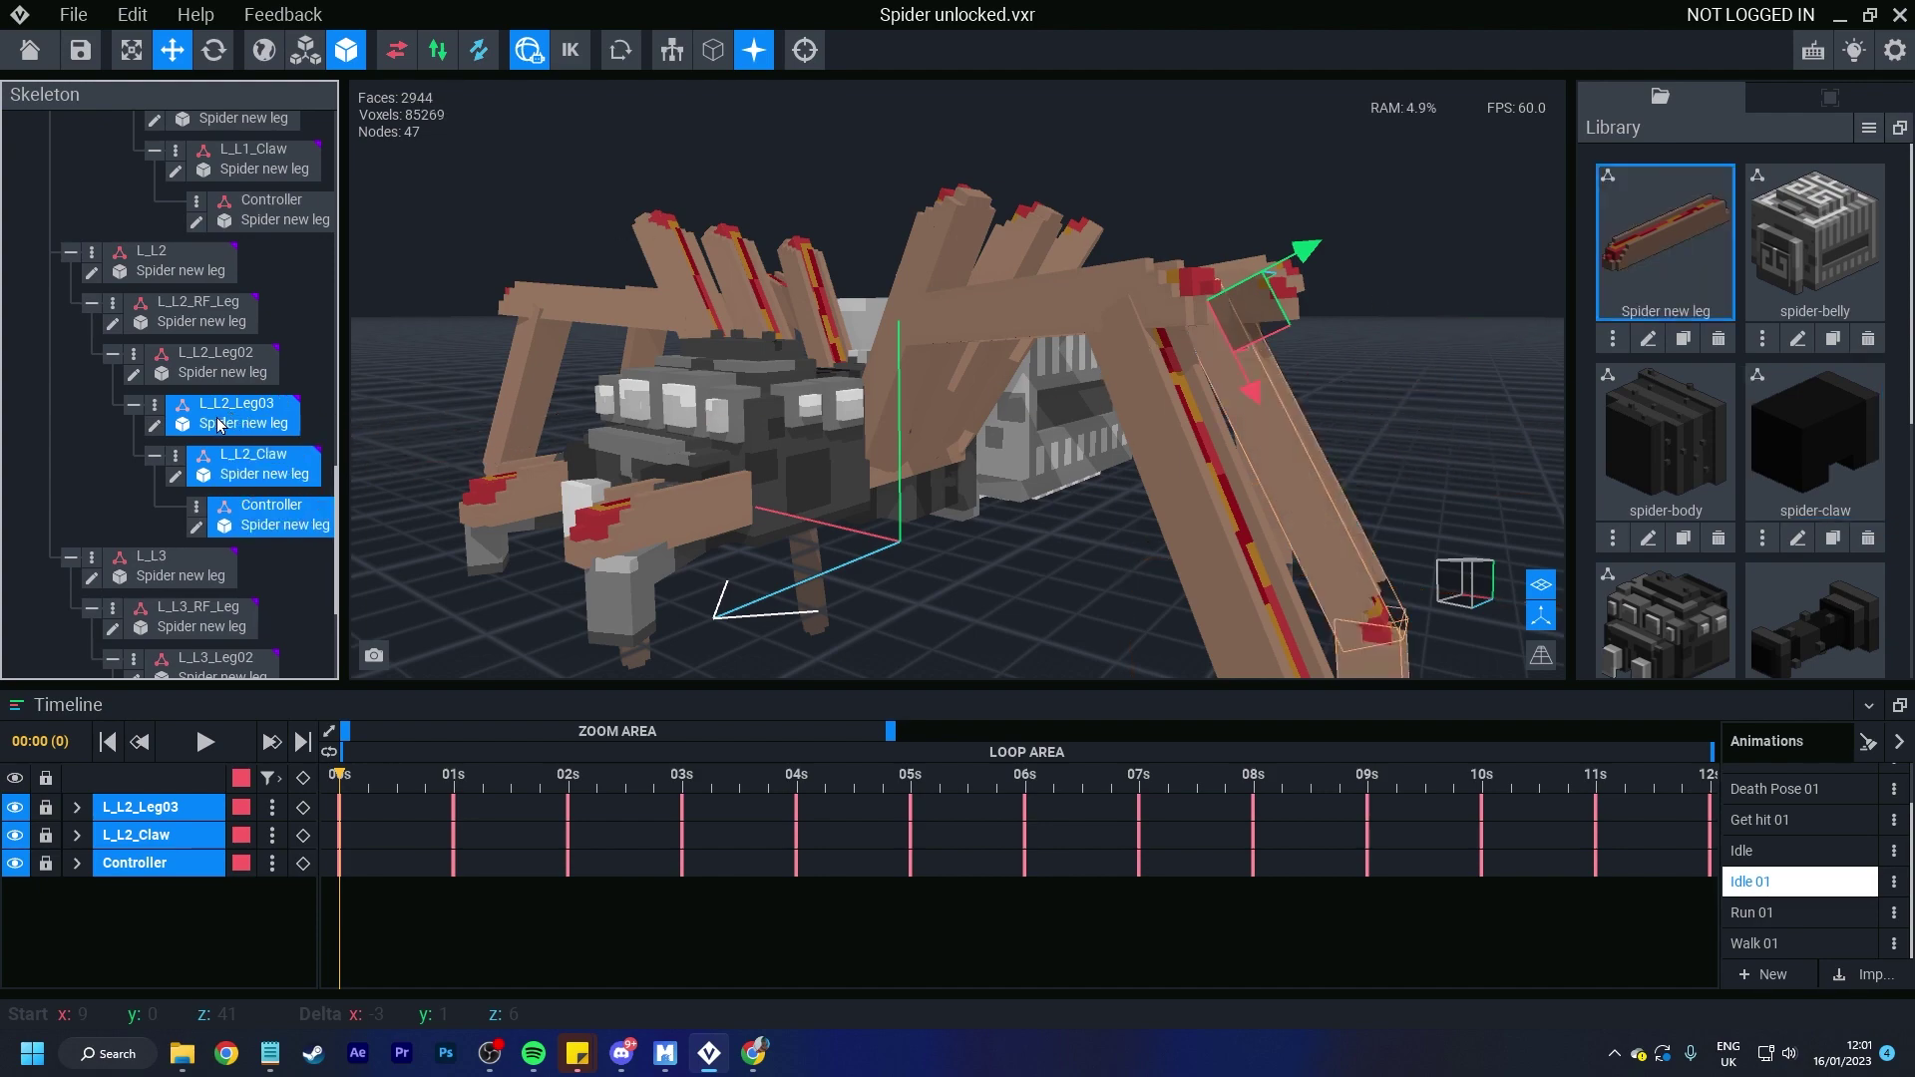
Step: Collapse the R_L1_Leg02 branch and select the visible skeleton nodes from R_L1_RF_Leg through L_L2
right_drag(1117, 483, 739, 403)
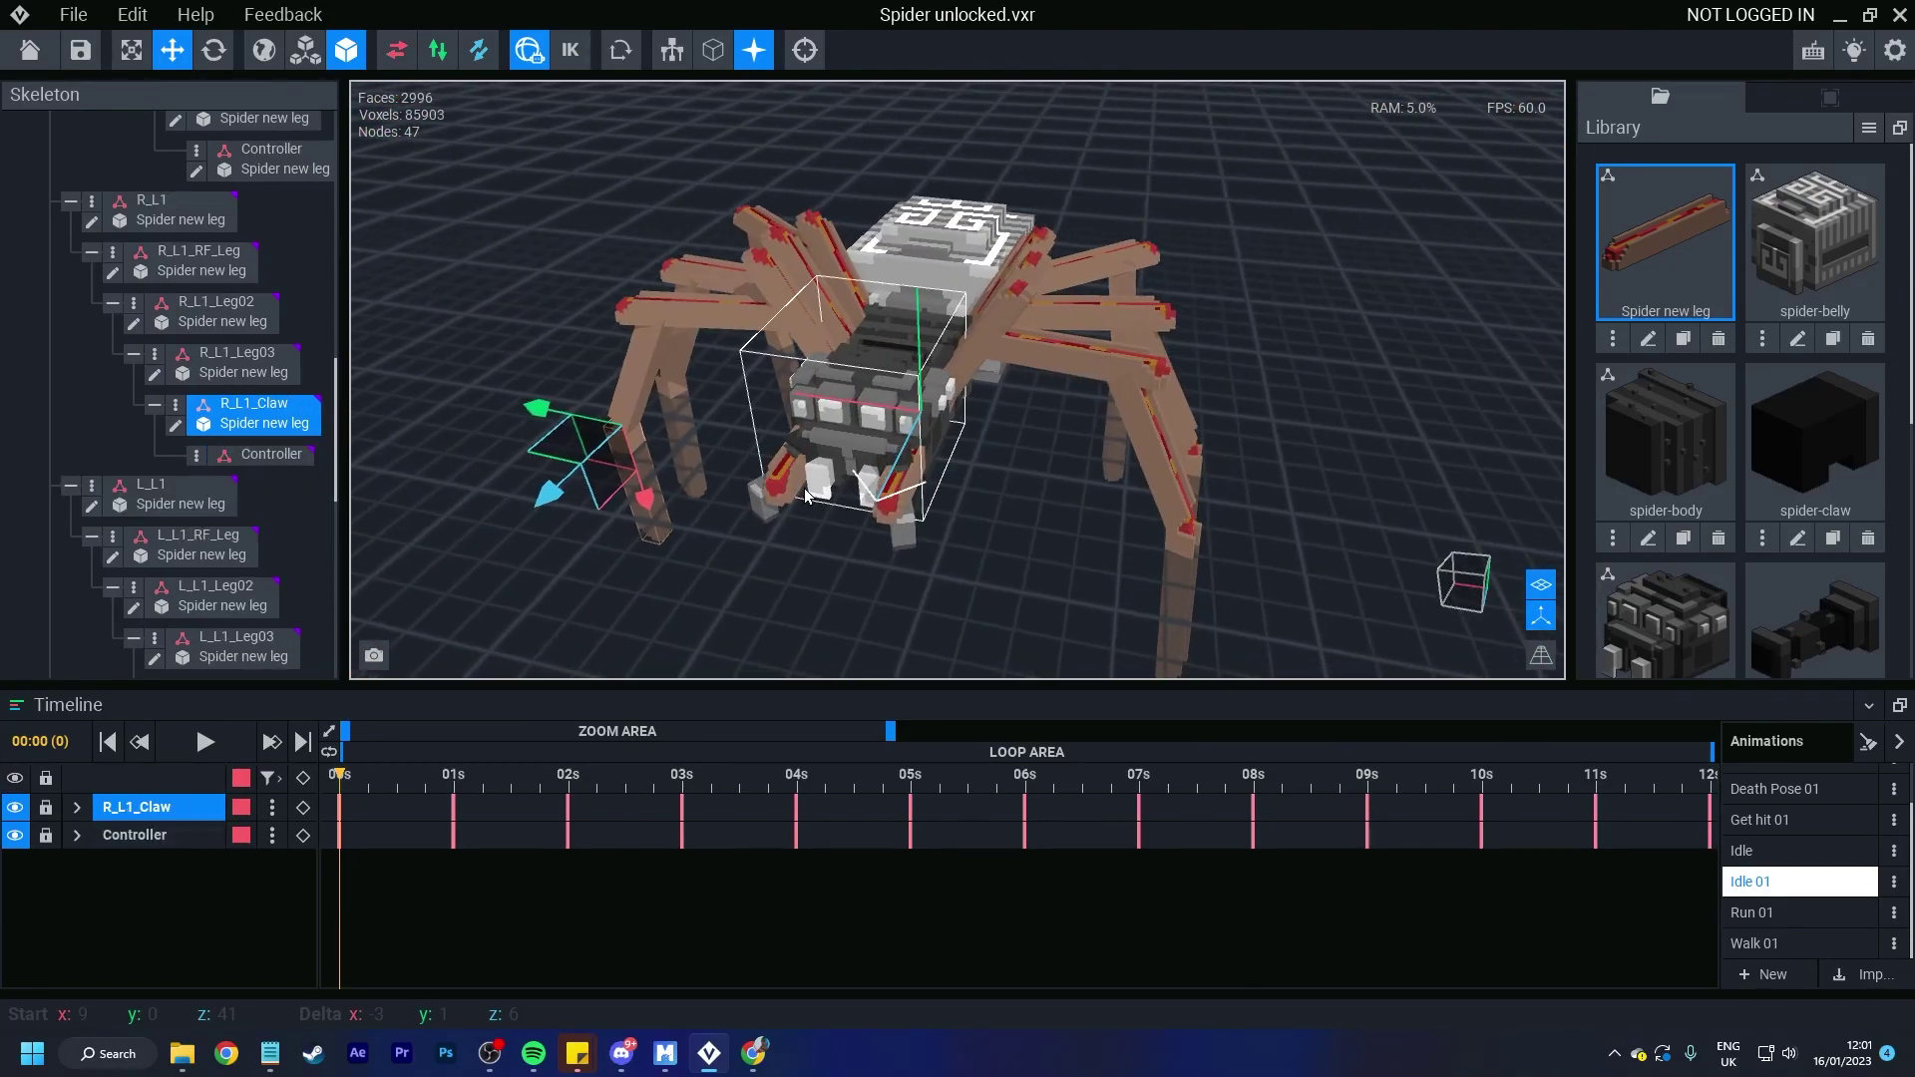
right_drag(739, 403, 798, 467)
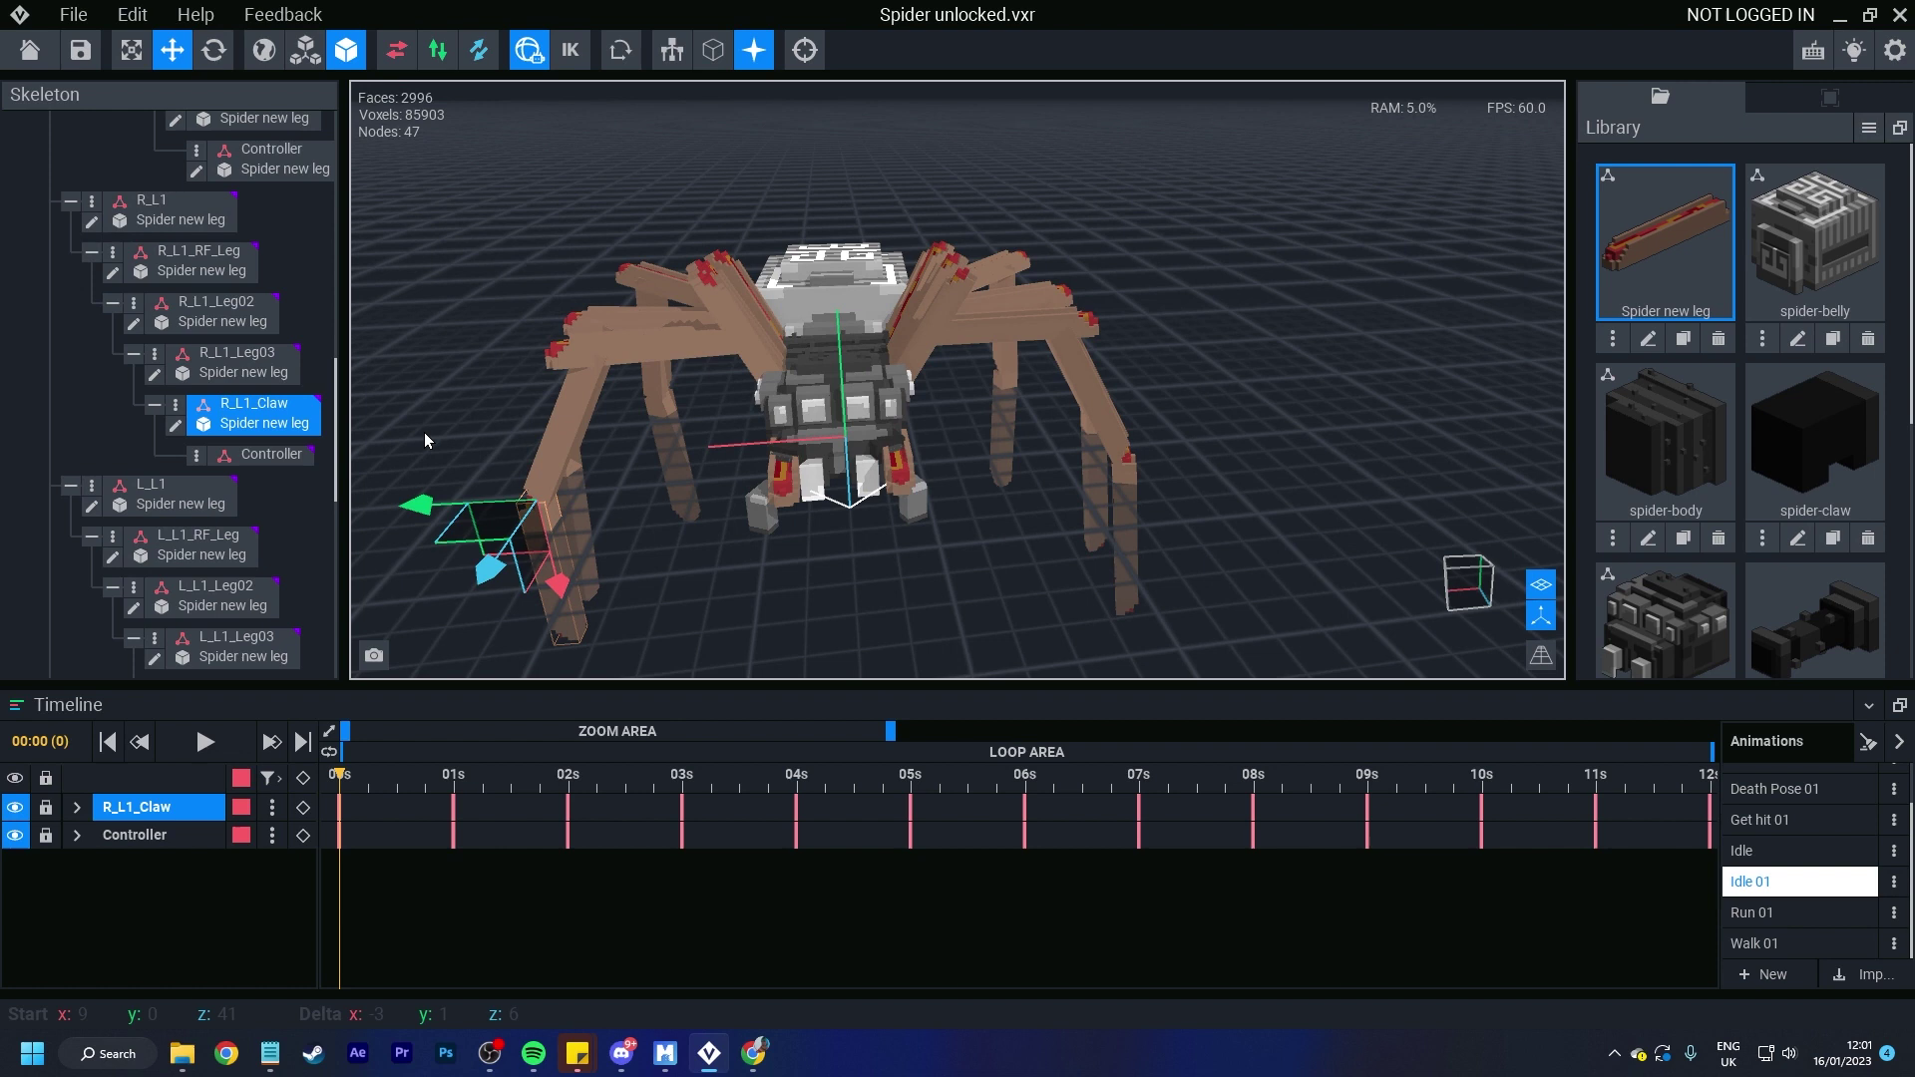
click(113, 304)
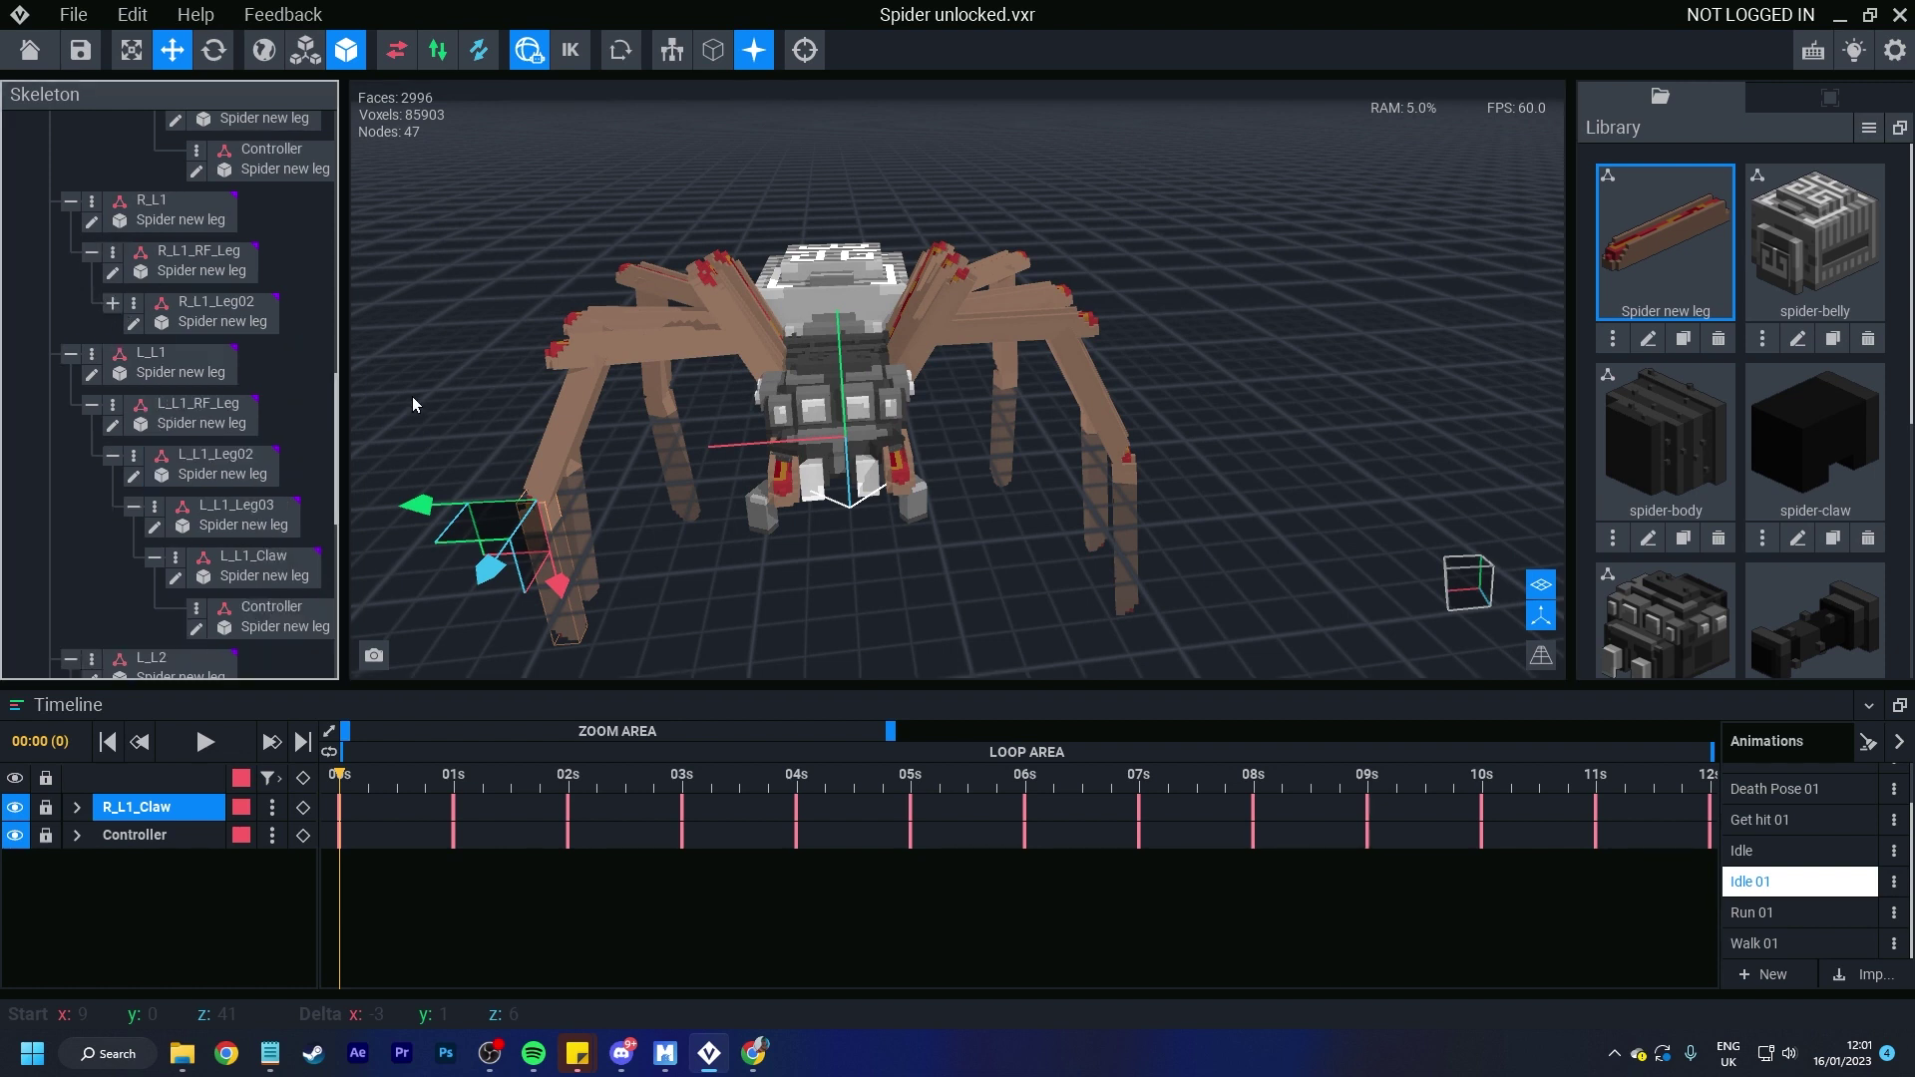
click(184, 270)
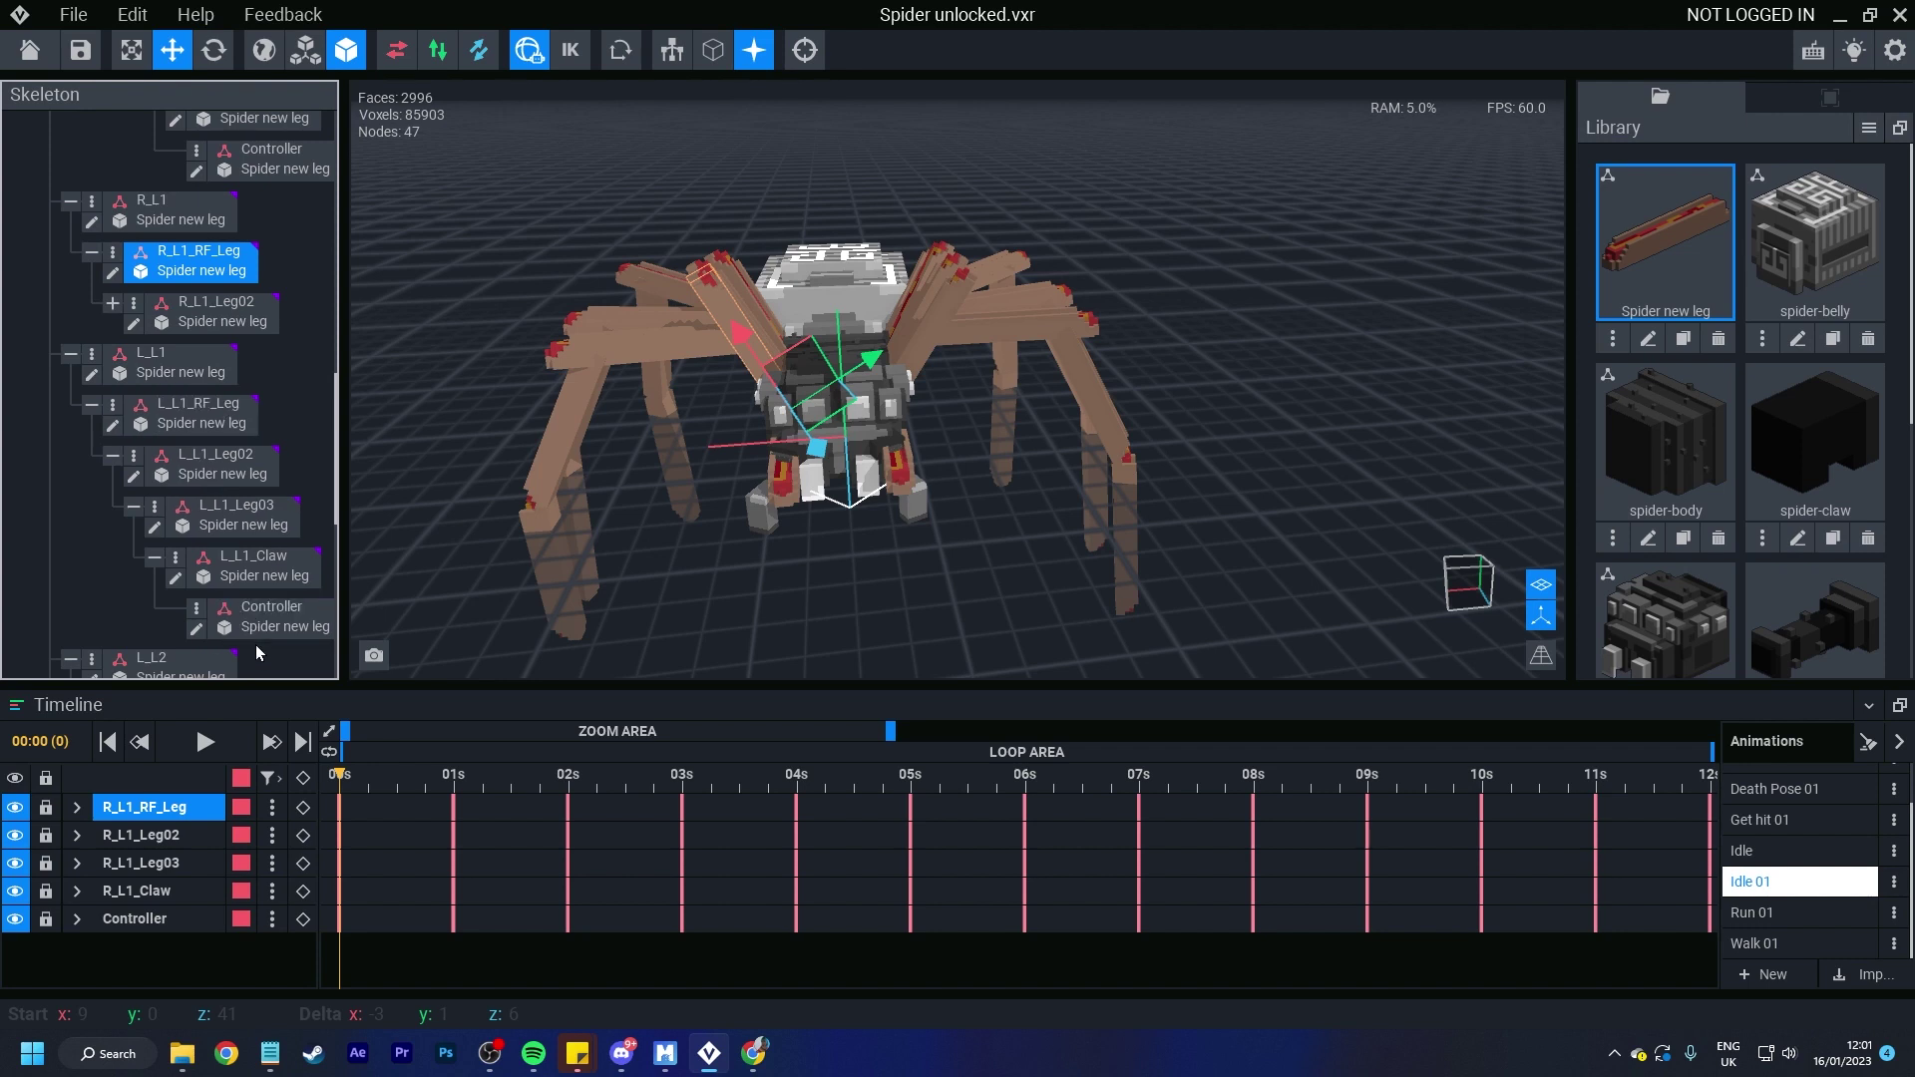
shift+click(217, 666)
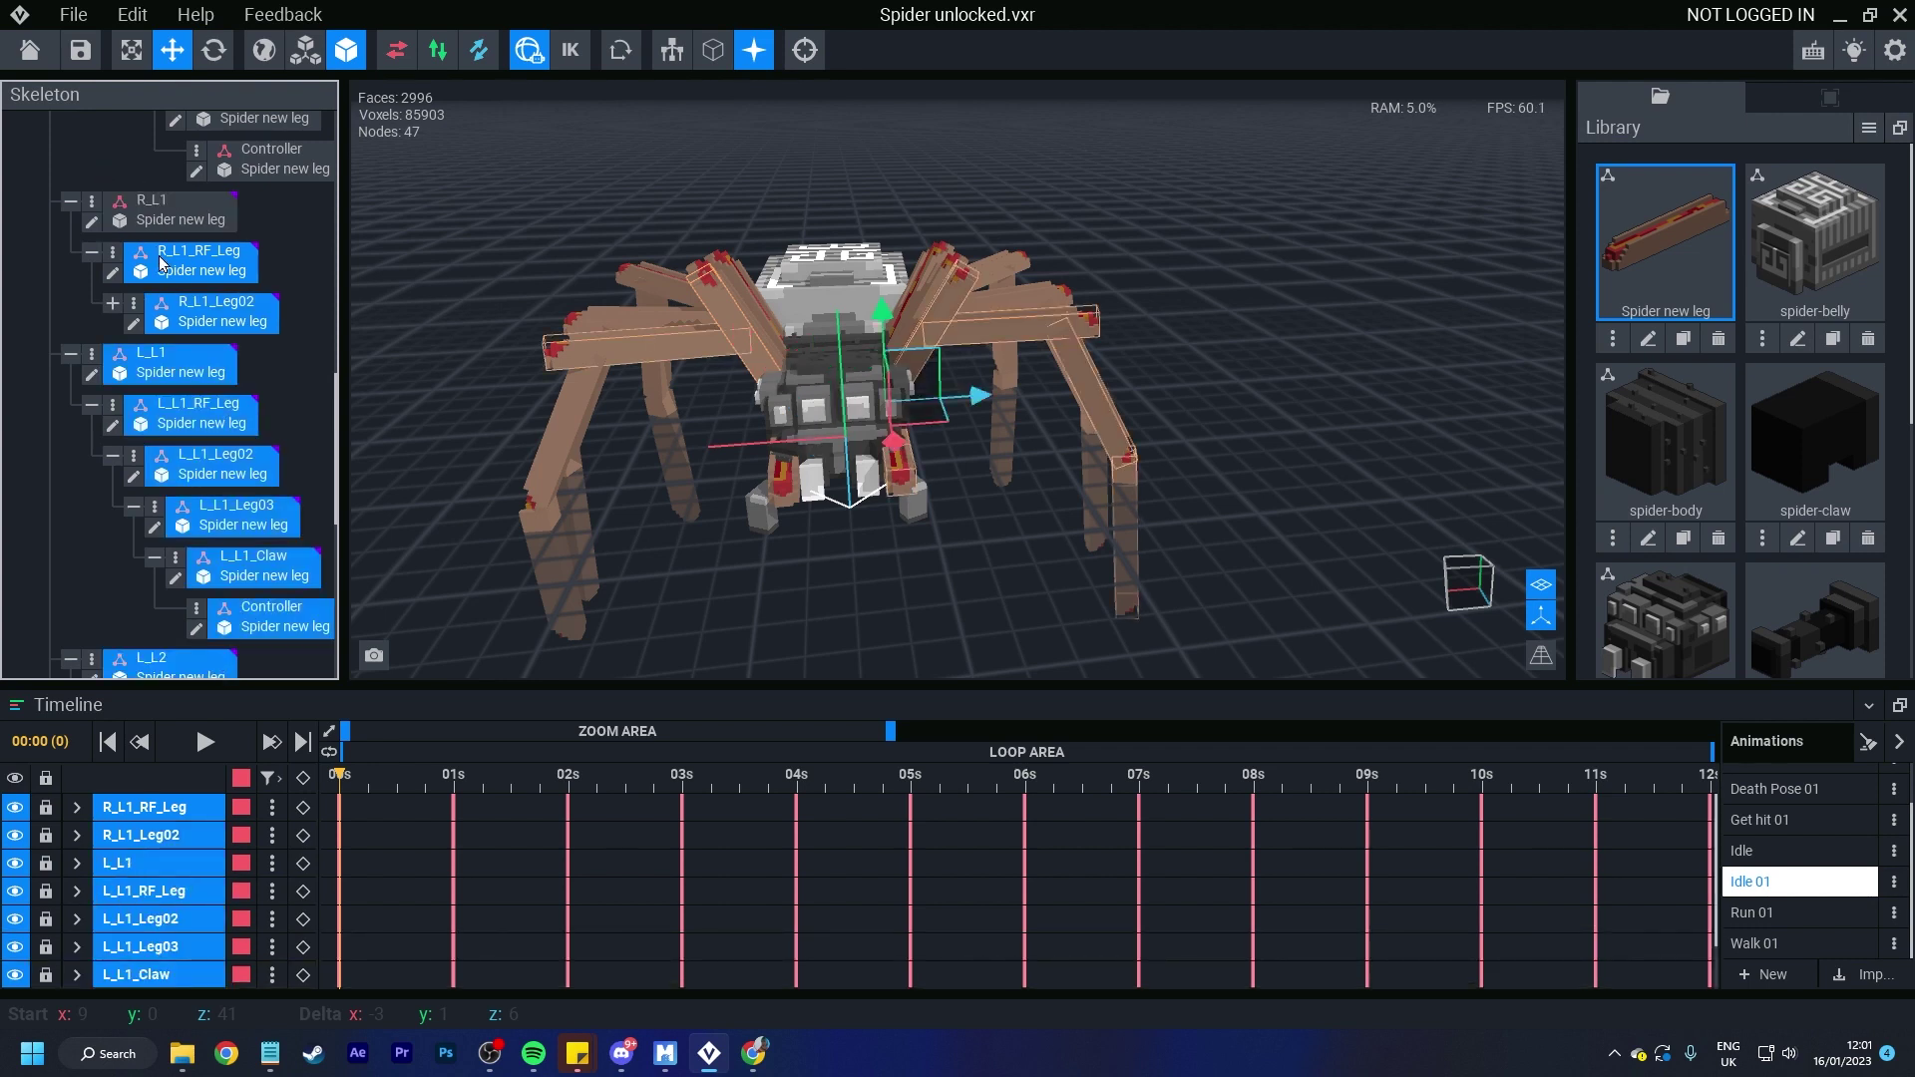
Step: Expand R_L1_Leg02, add R_L1_Leg03, R_L1_Claw and its Controller to the selected nodes, and clear the selection
click(113, 304)
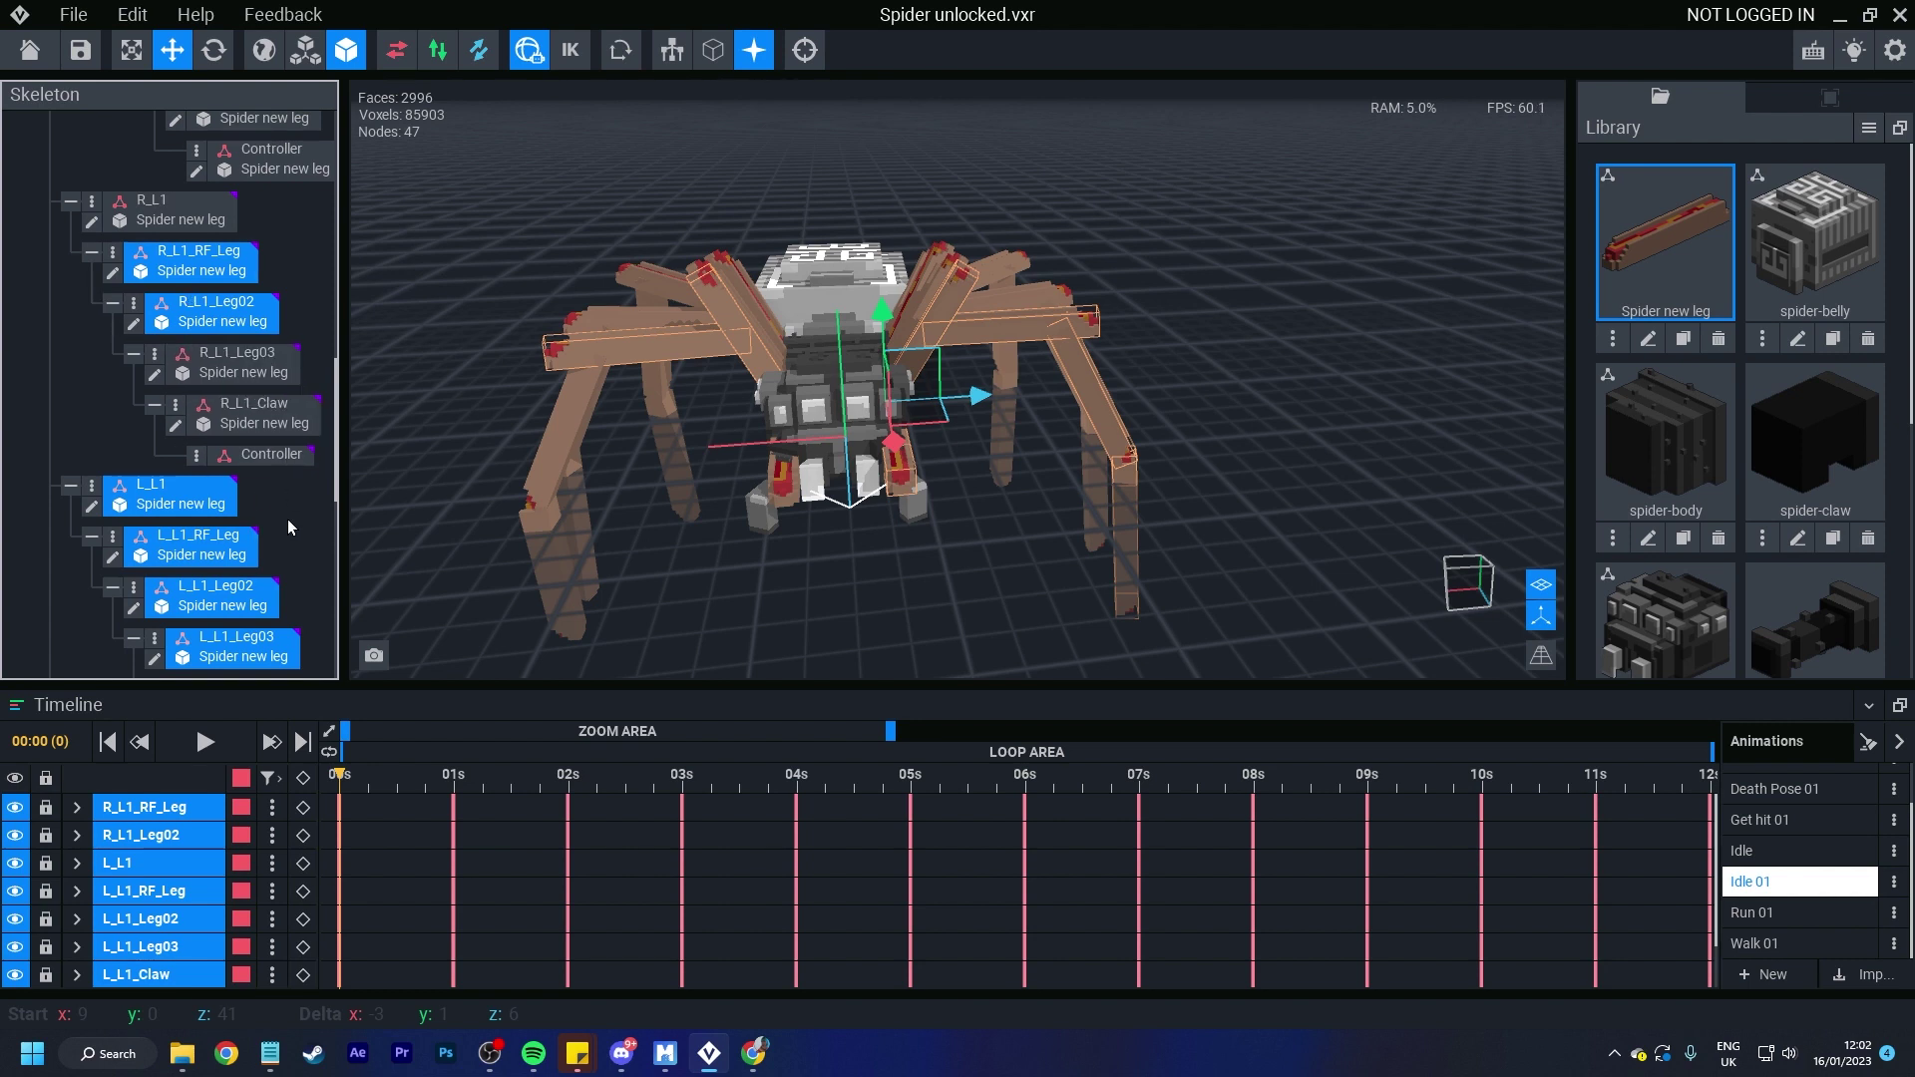
ctrl+click(276, 454)
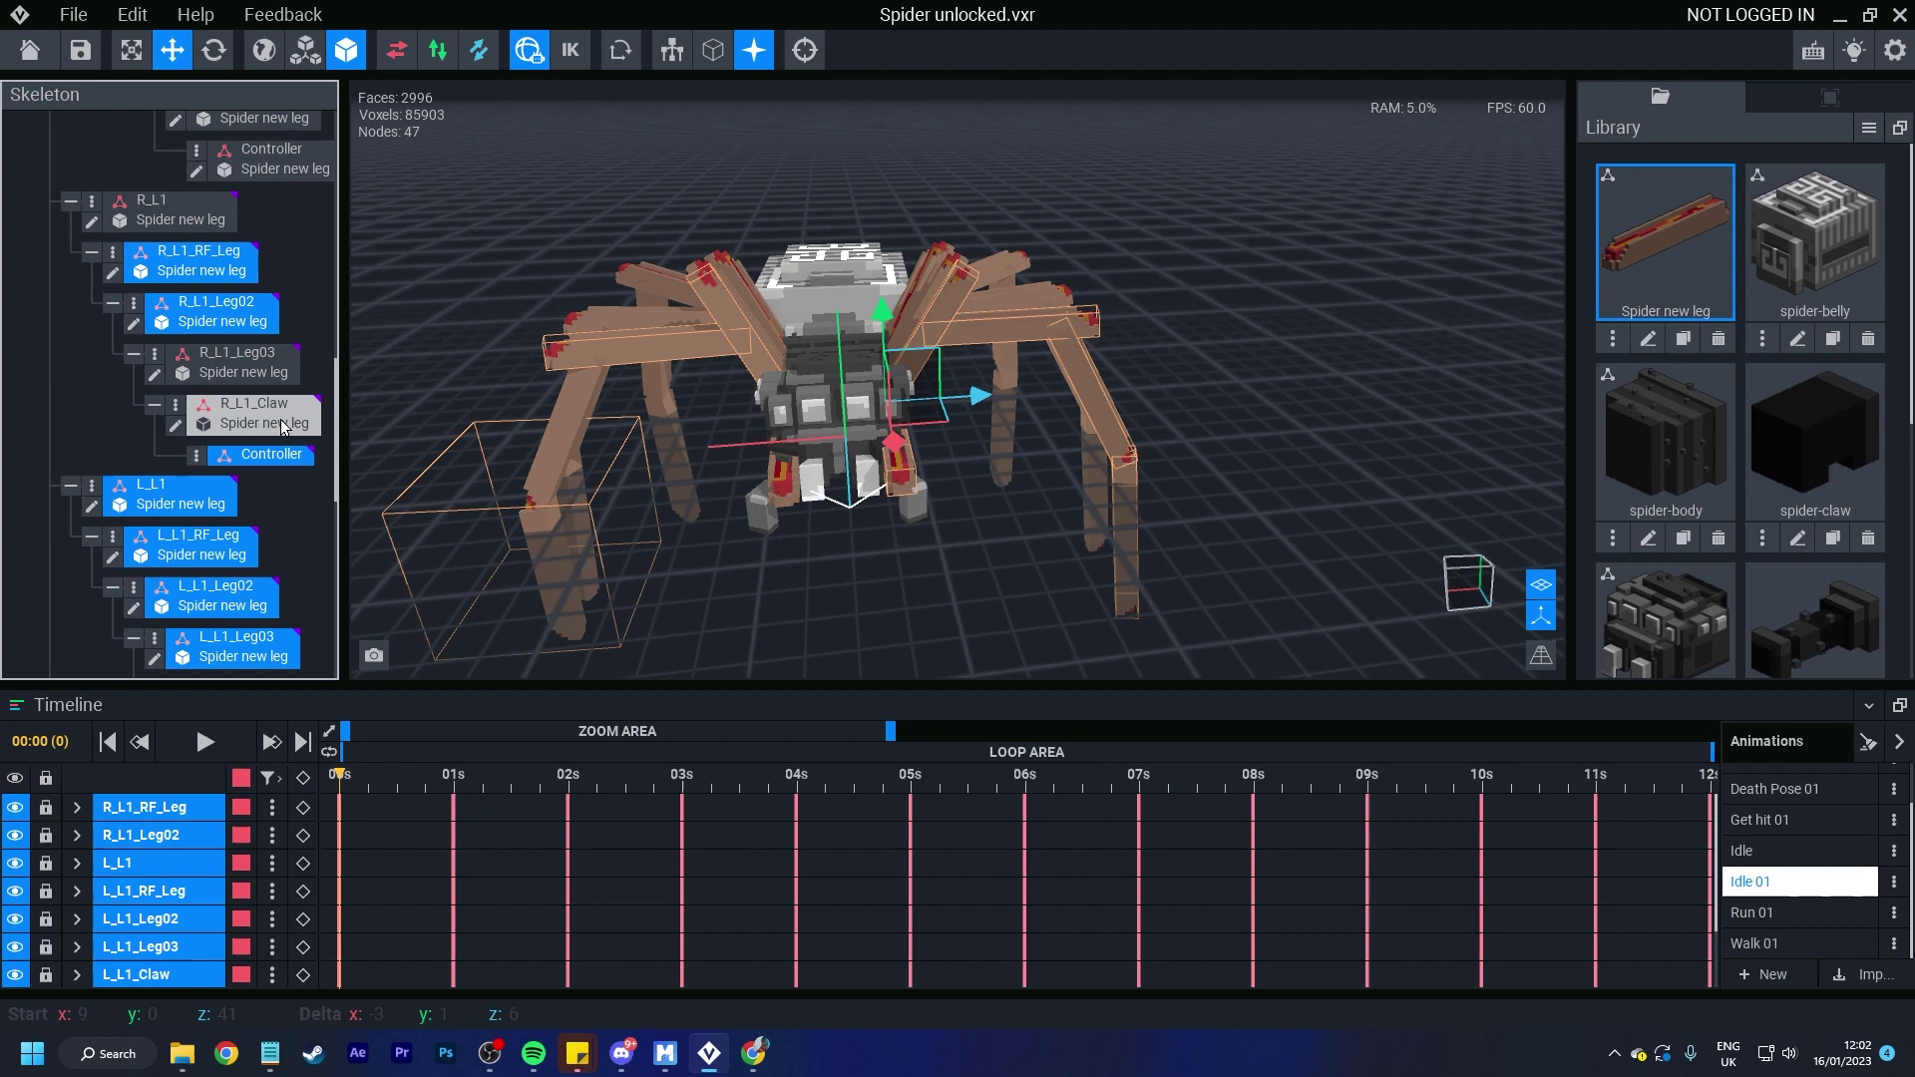
ctrl+click(239, 362)
ctrl+click(261, 413)
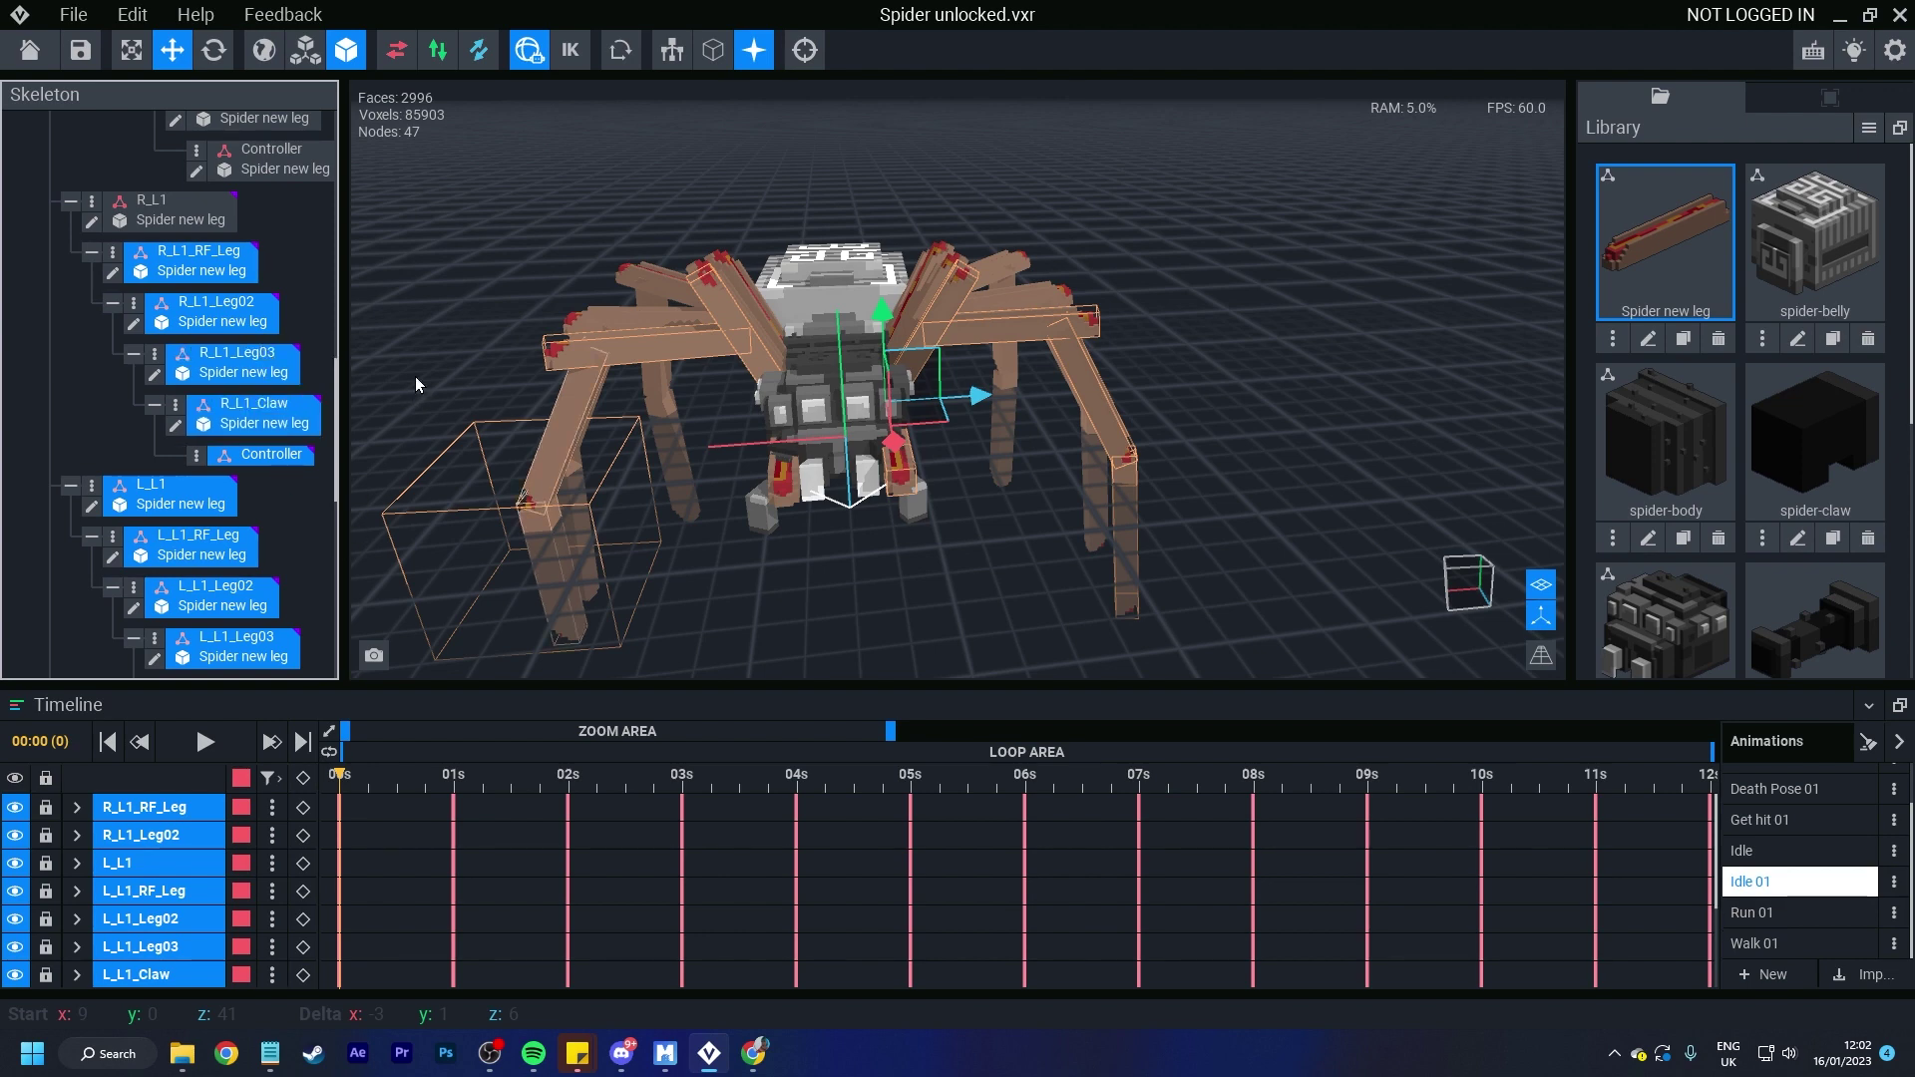
click(248, 480)
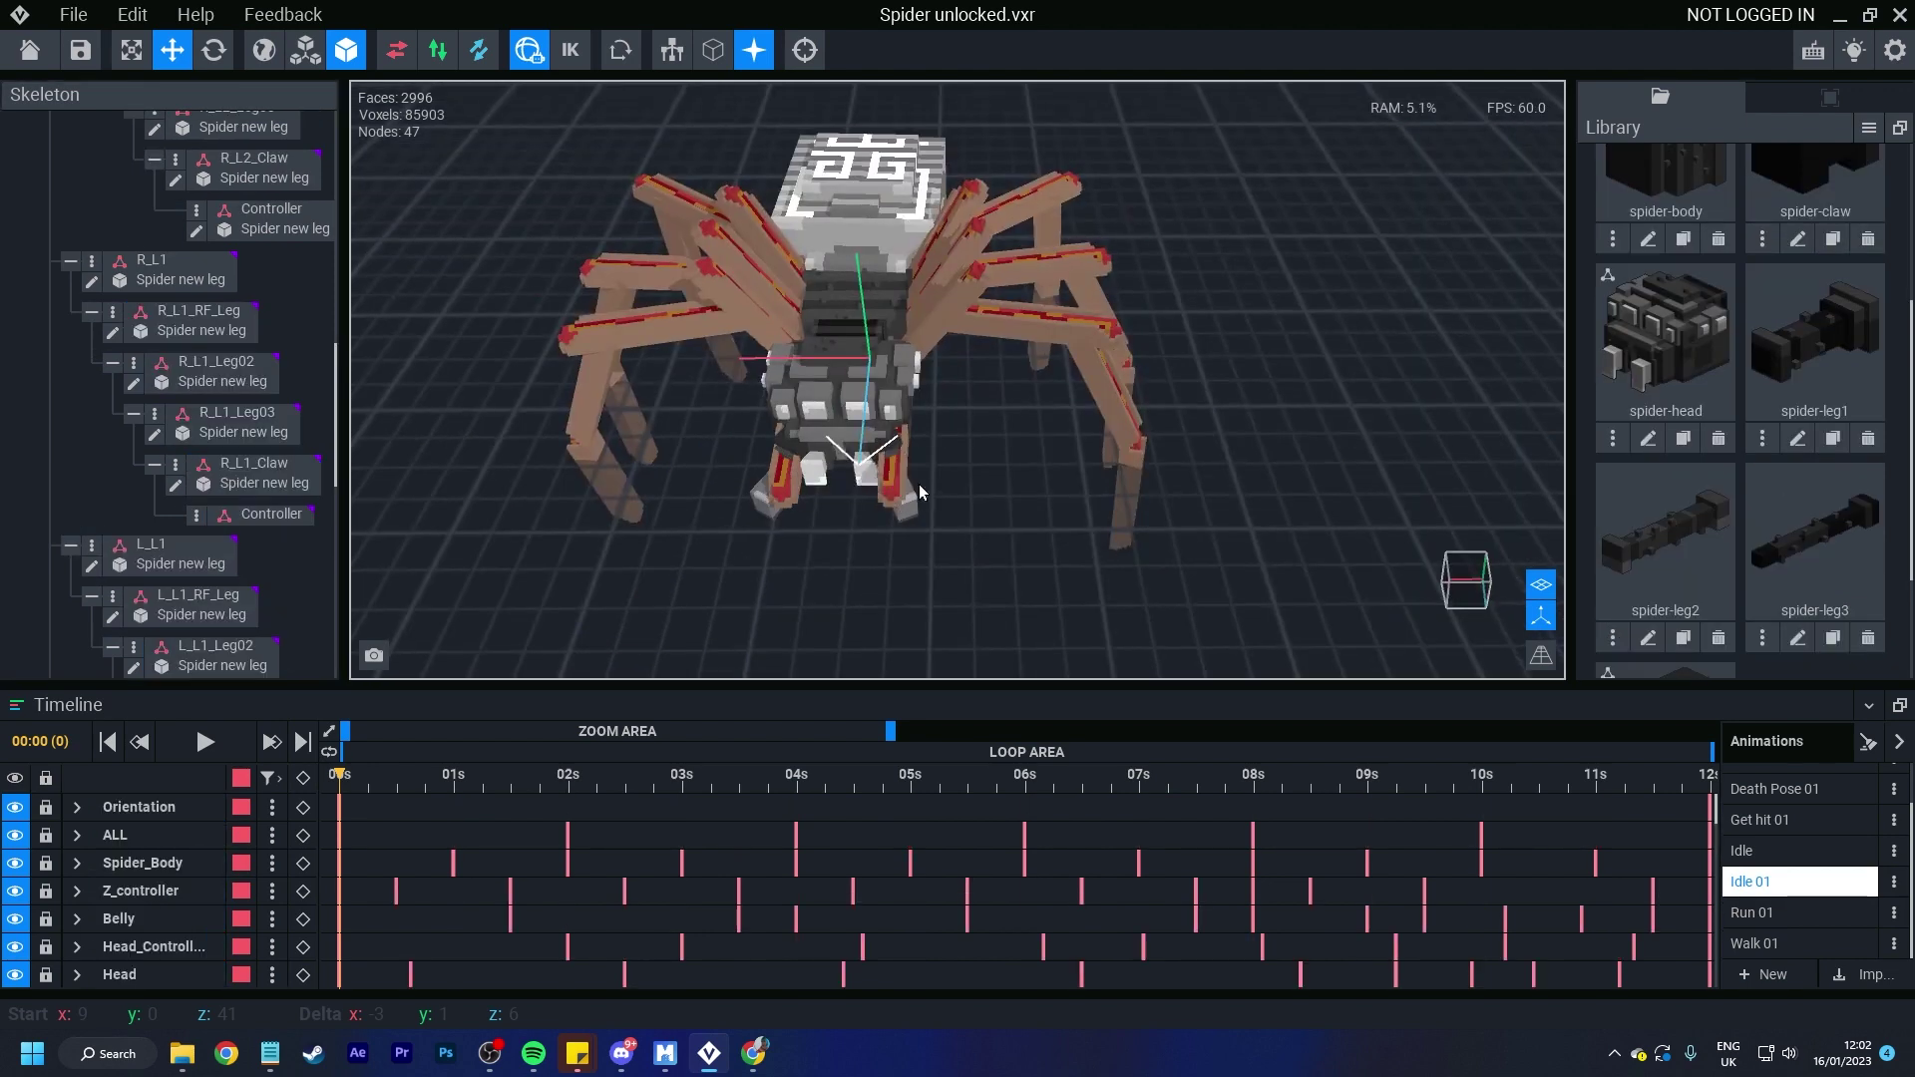
Step: Select every skeleton node from Orientation through the last node at the end of the hierarchy
right_drag(762, 311, 672, 371)
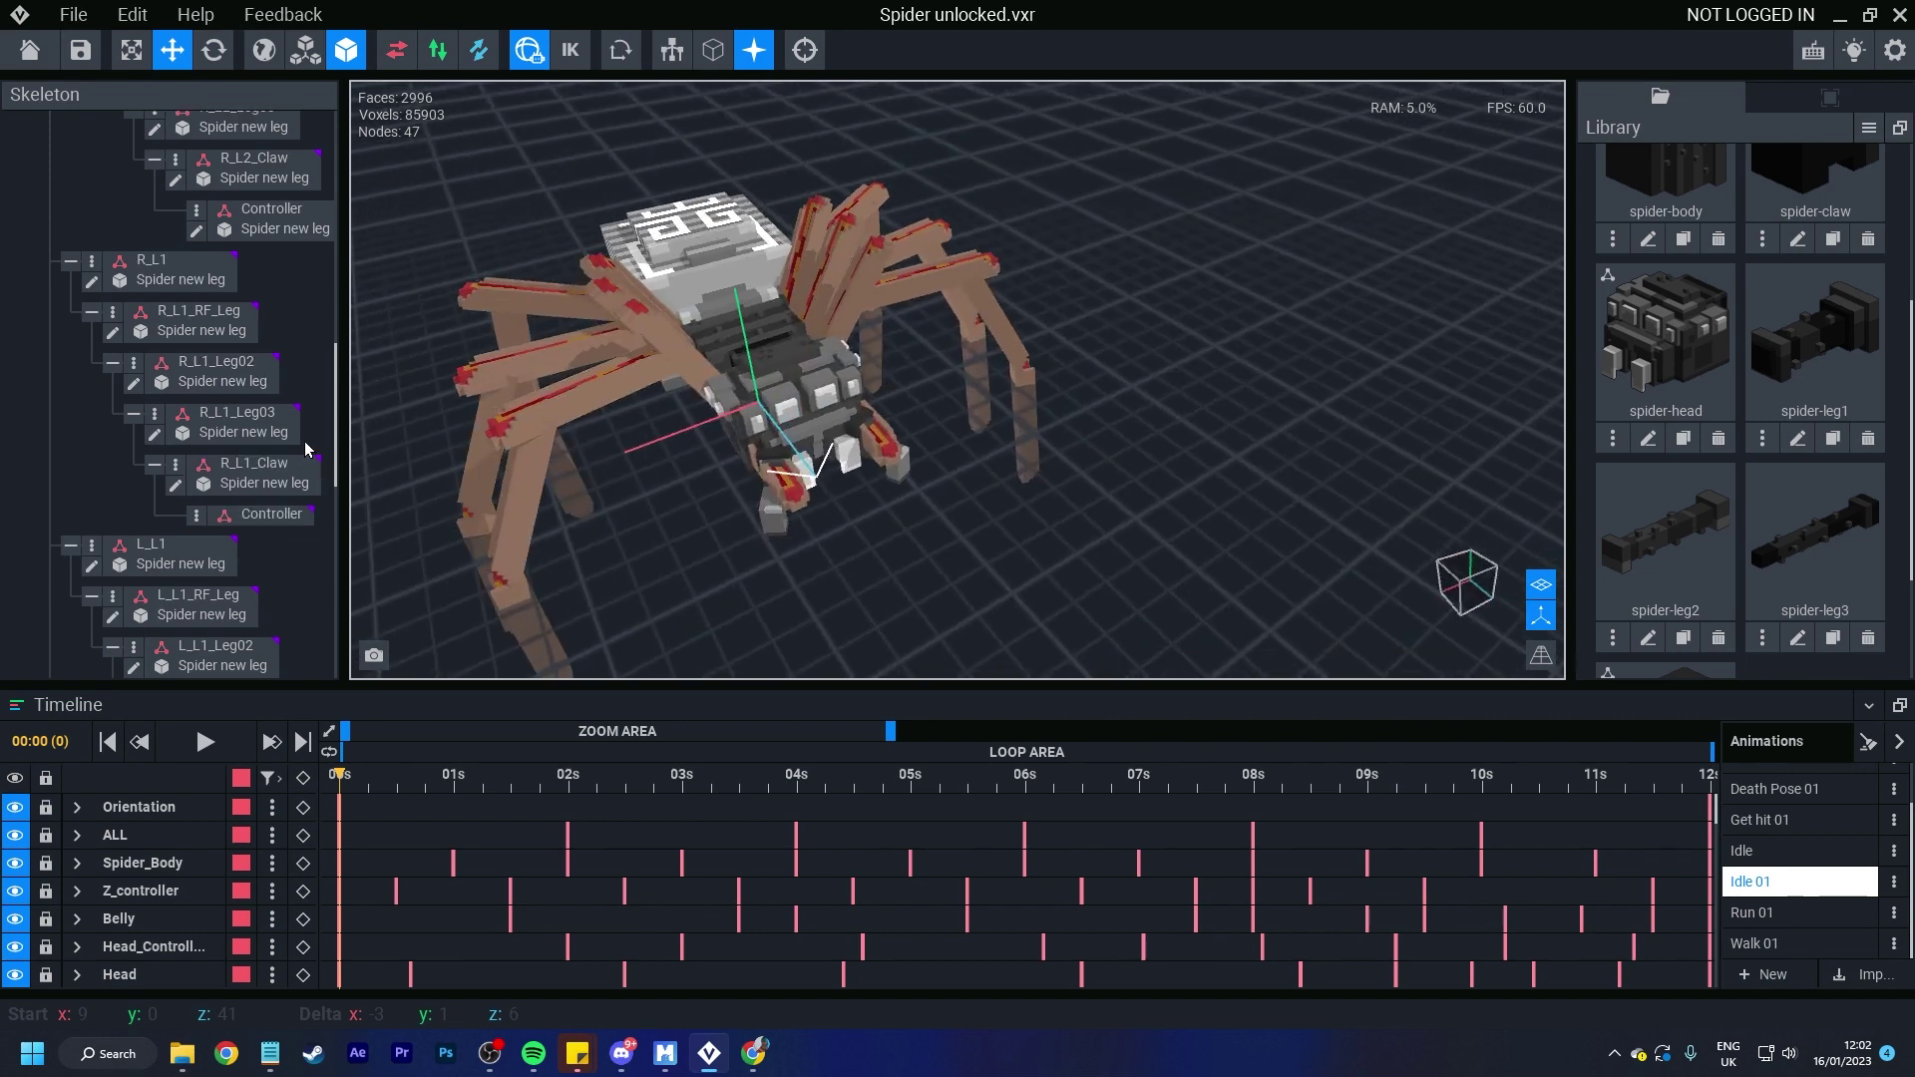
scroll(287, 367, up, 3)
scroll(140, 315, up, 6)
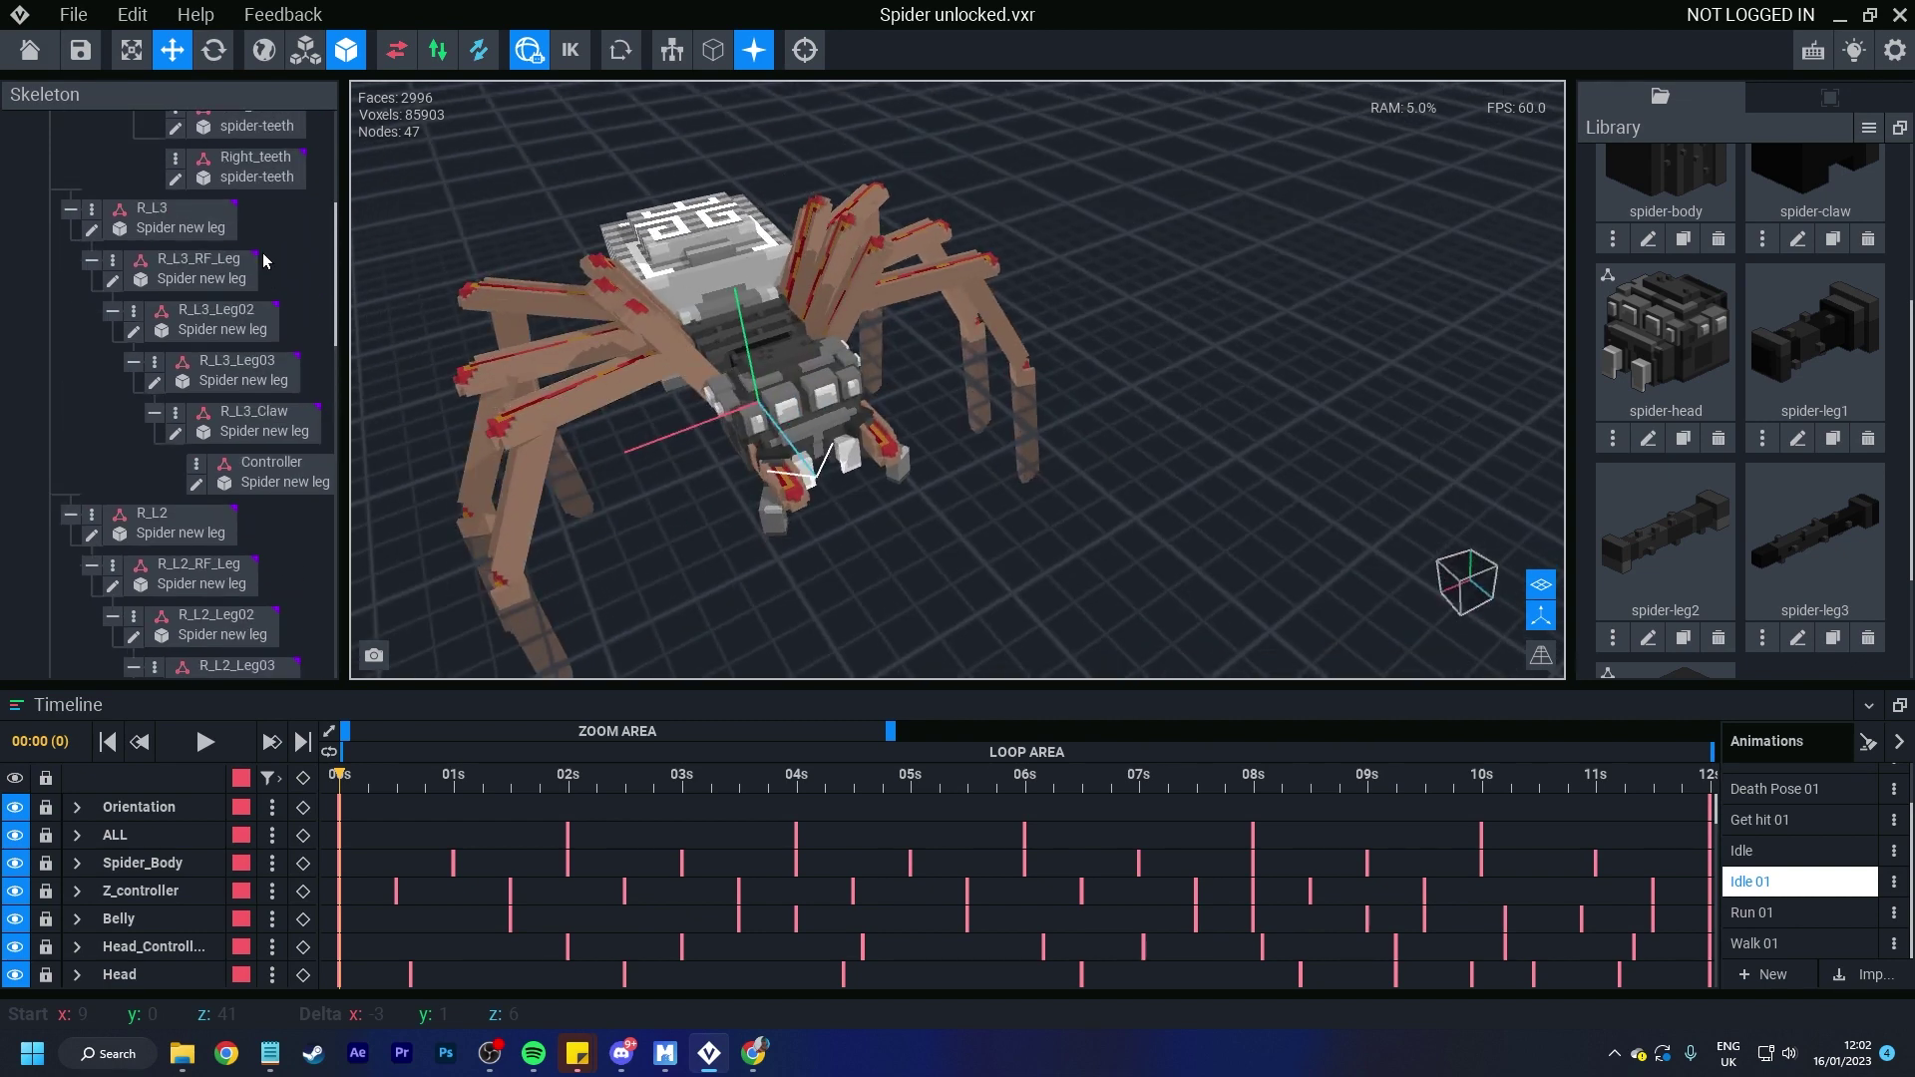
scroll(249, 367, up, 3)
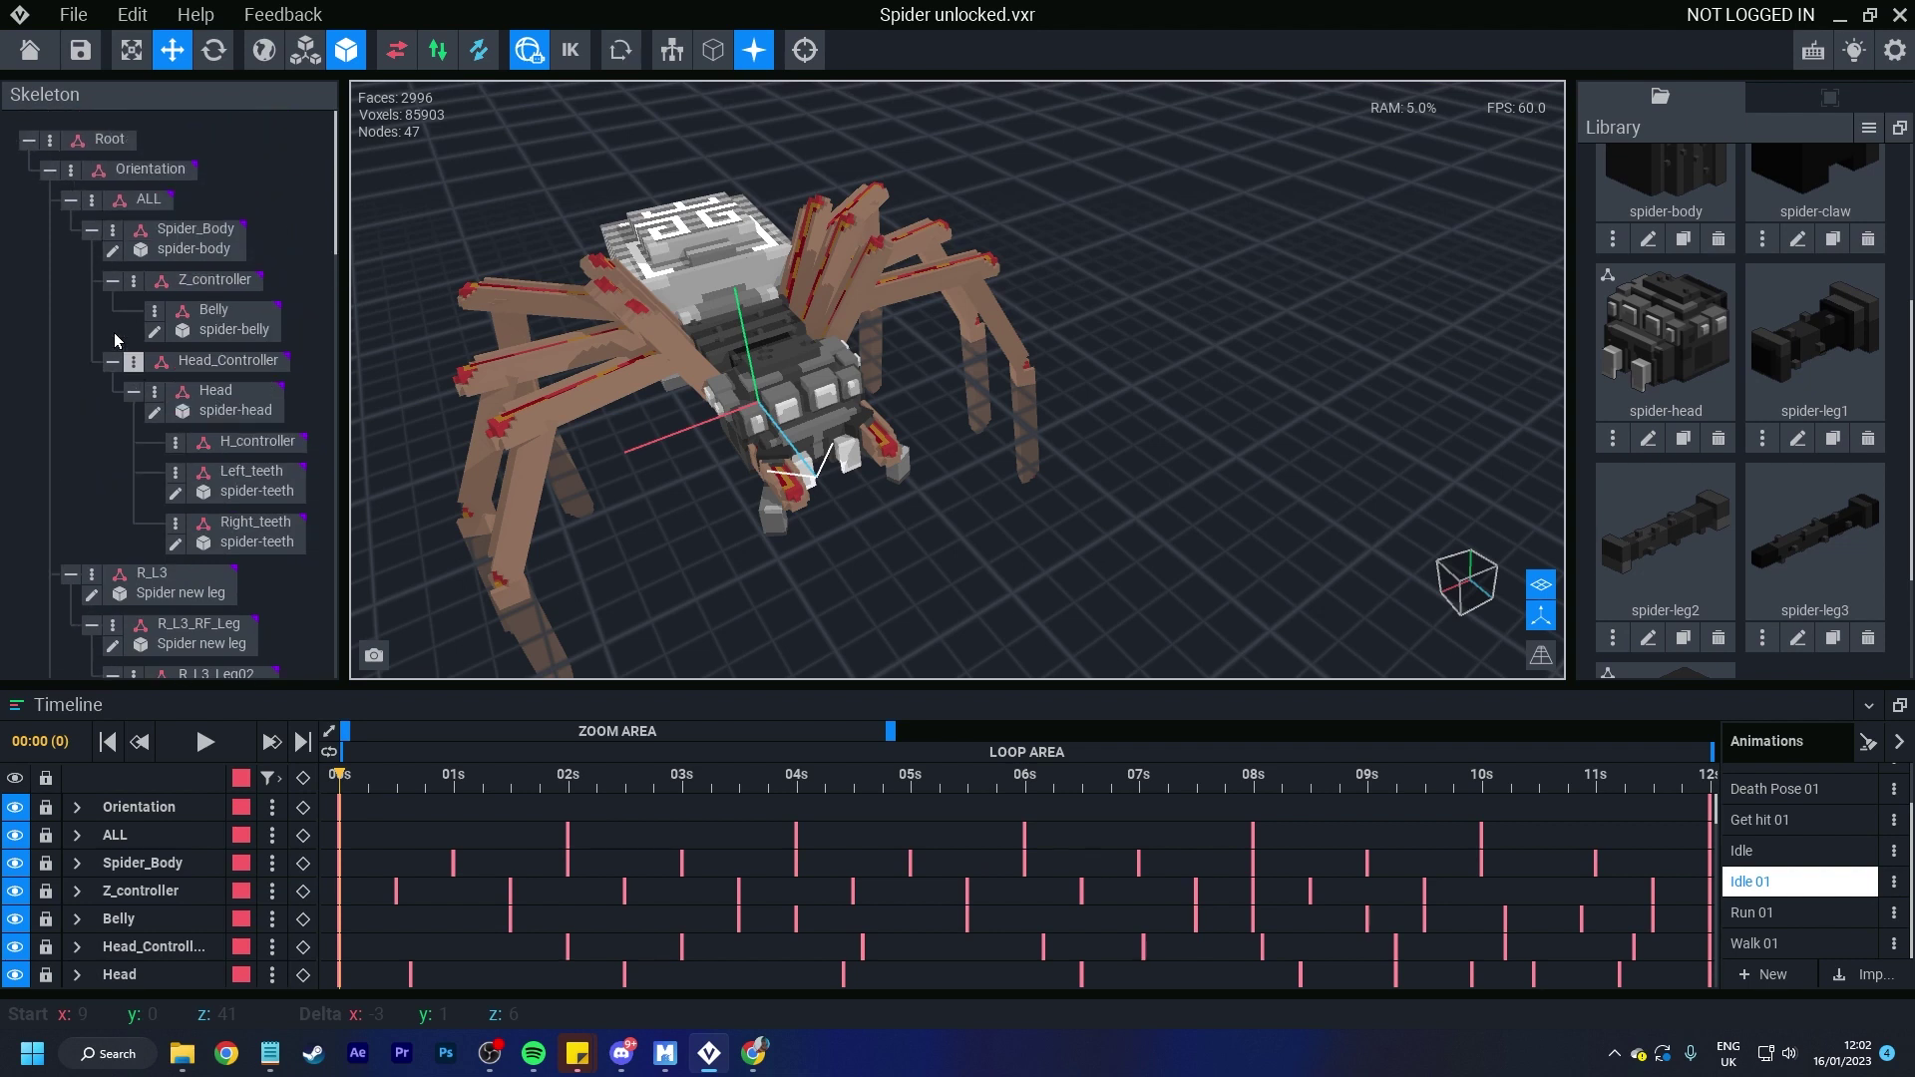
click(133, 172)
drag(340, 222, 329, 683)
shift+click(262, 662)
Step: Assign the Spider new leg library model to all selected skeleton nodes at once
scroll(196, 168, up, 8)
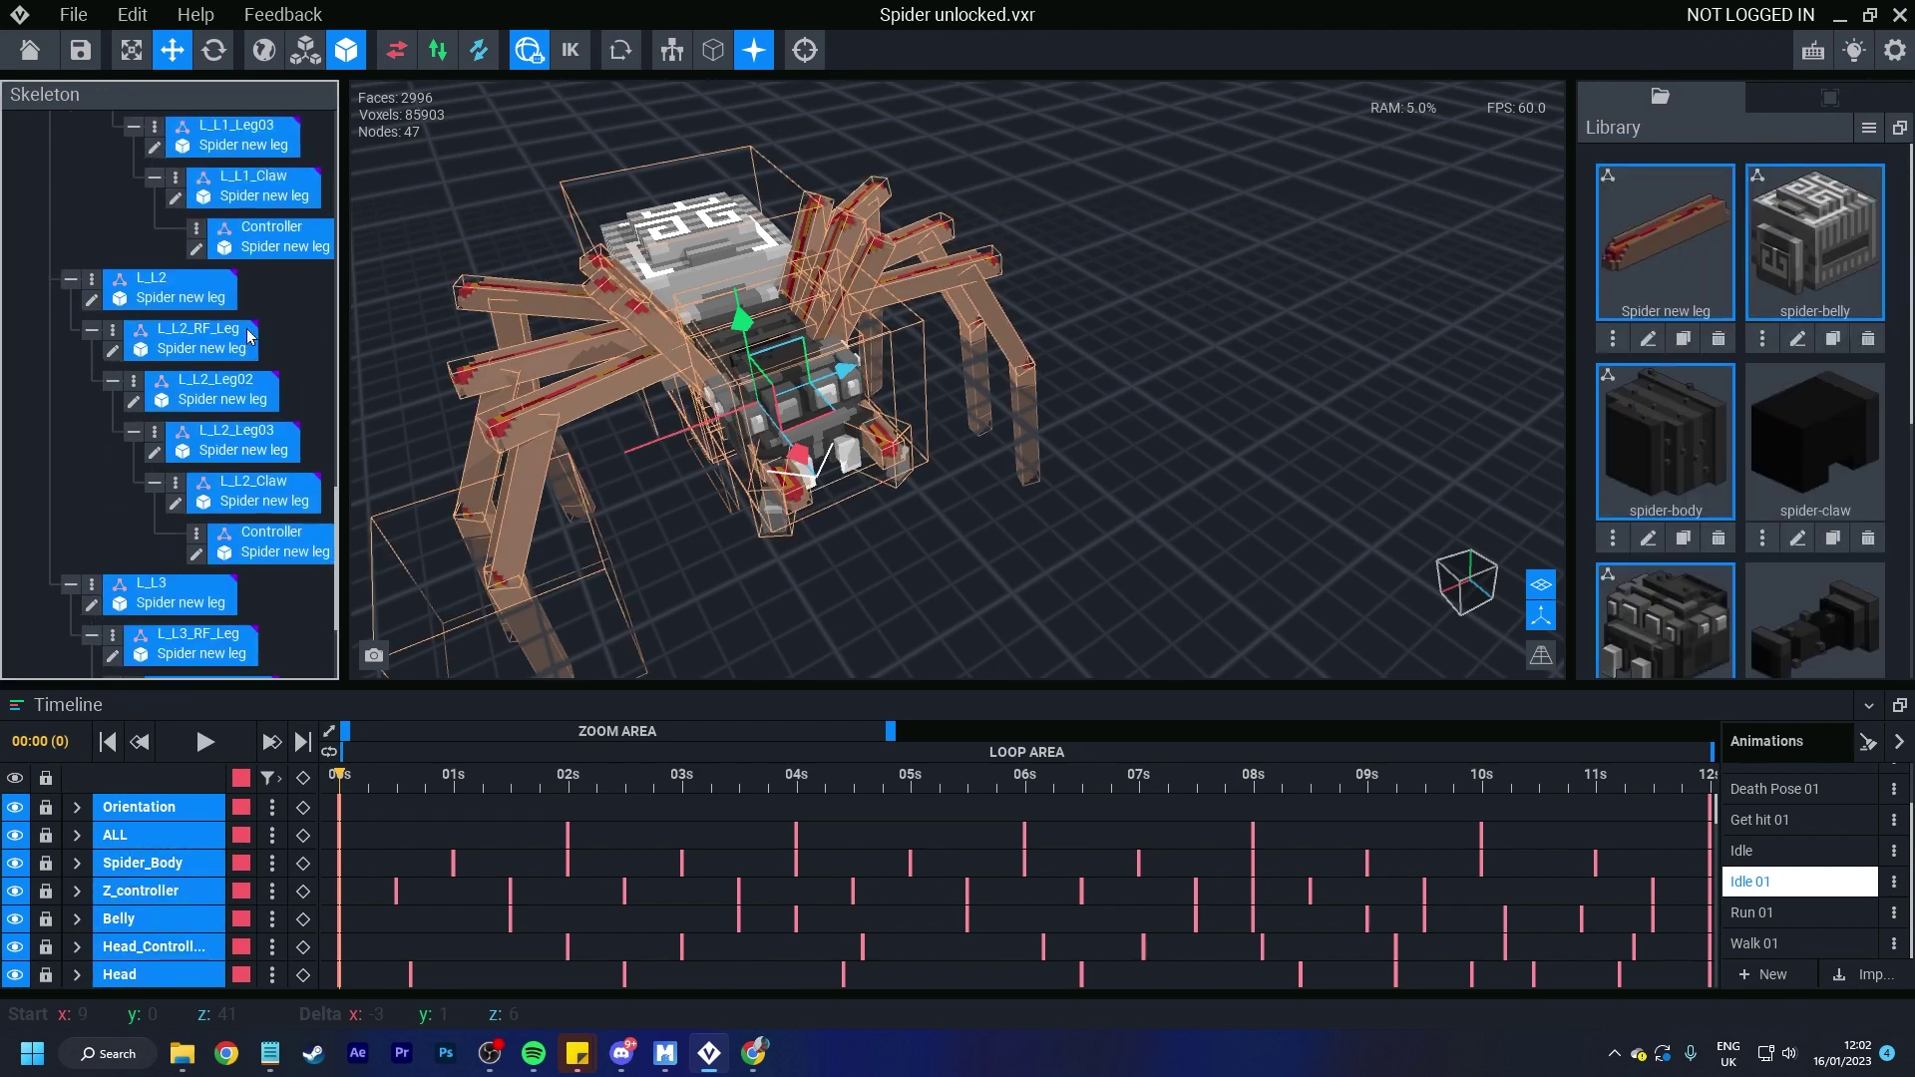
scroll(196, 167, up, 4)
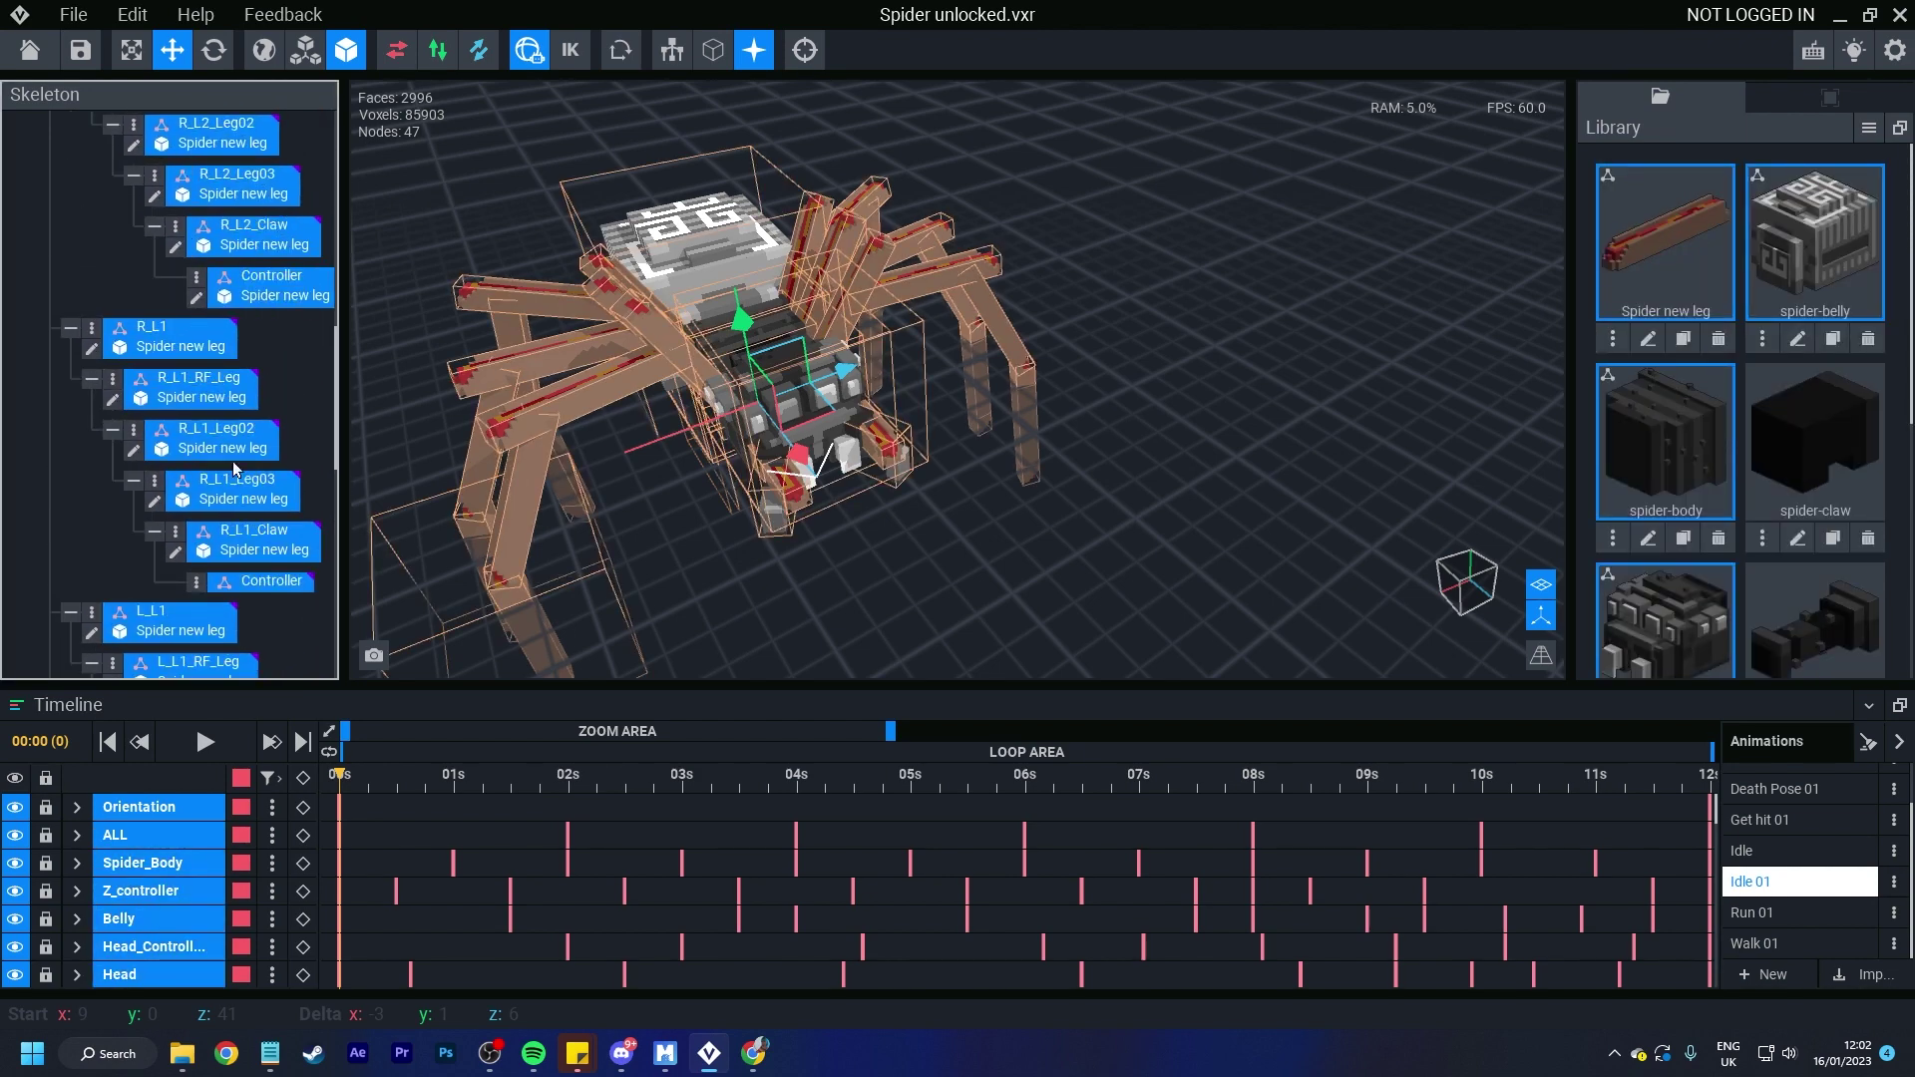
drag(335, 391, 305, 117)
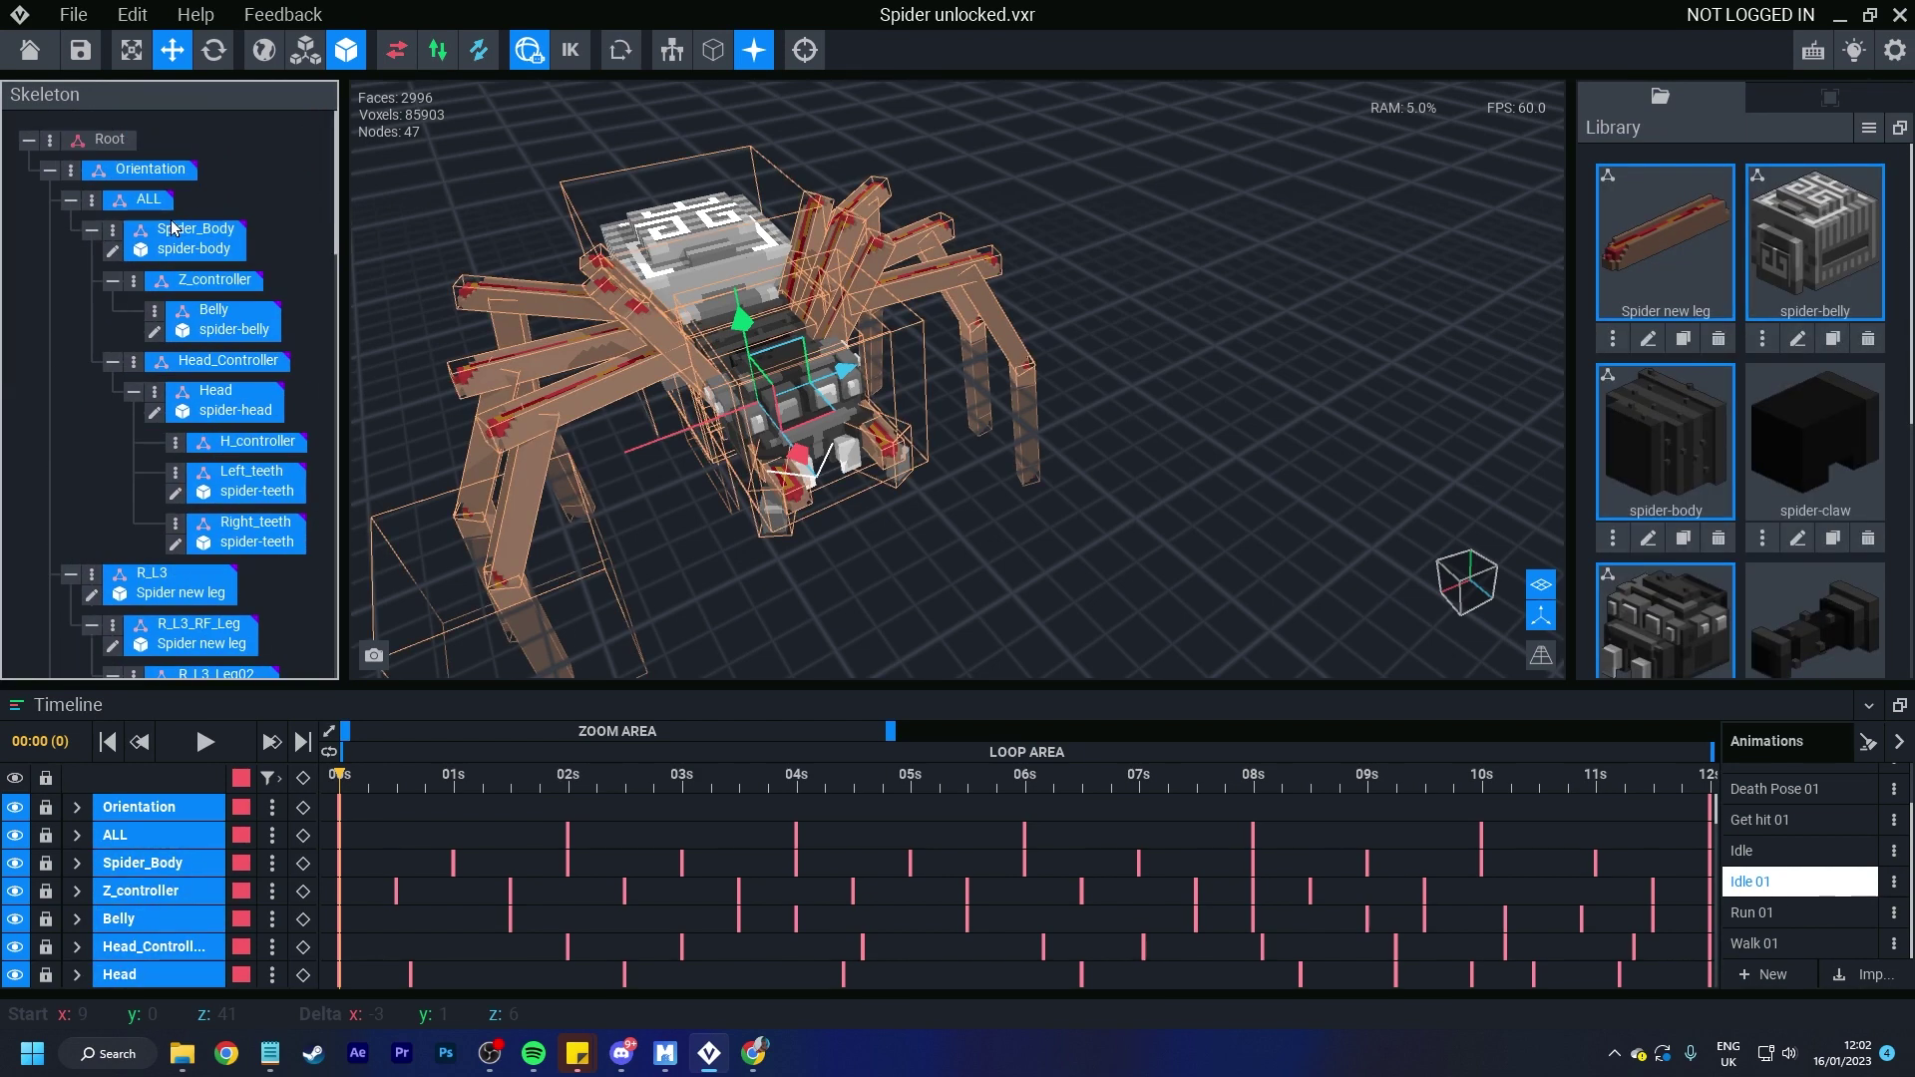
drag(1663, 240, 165, 172)
right_drag(795, 475, 799, 475)
right_drag(1057, 509, 721, 621)
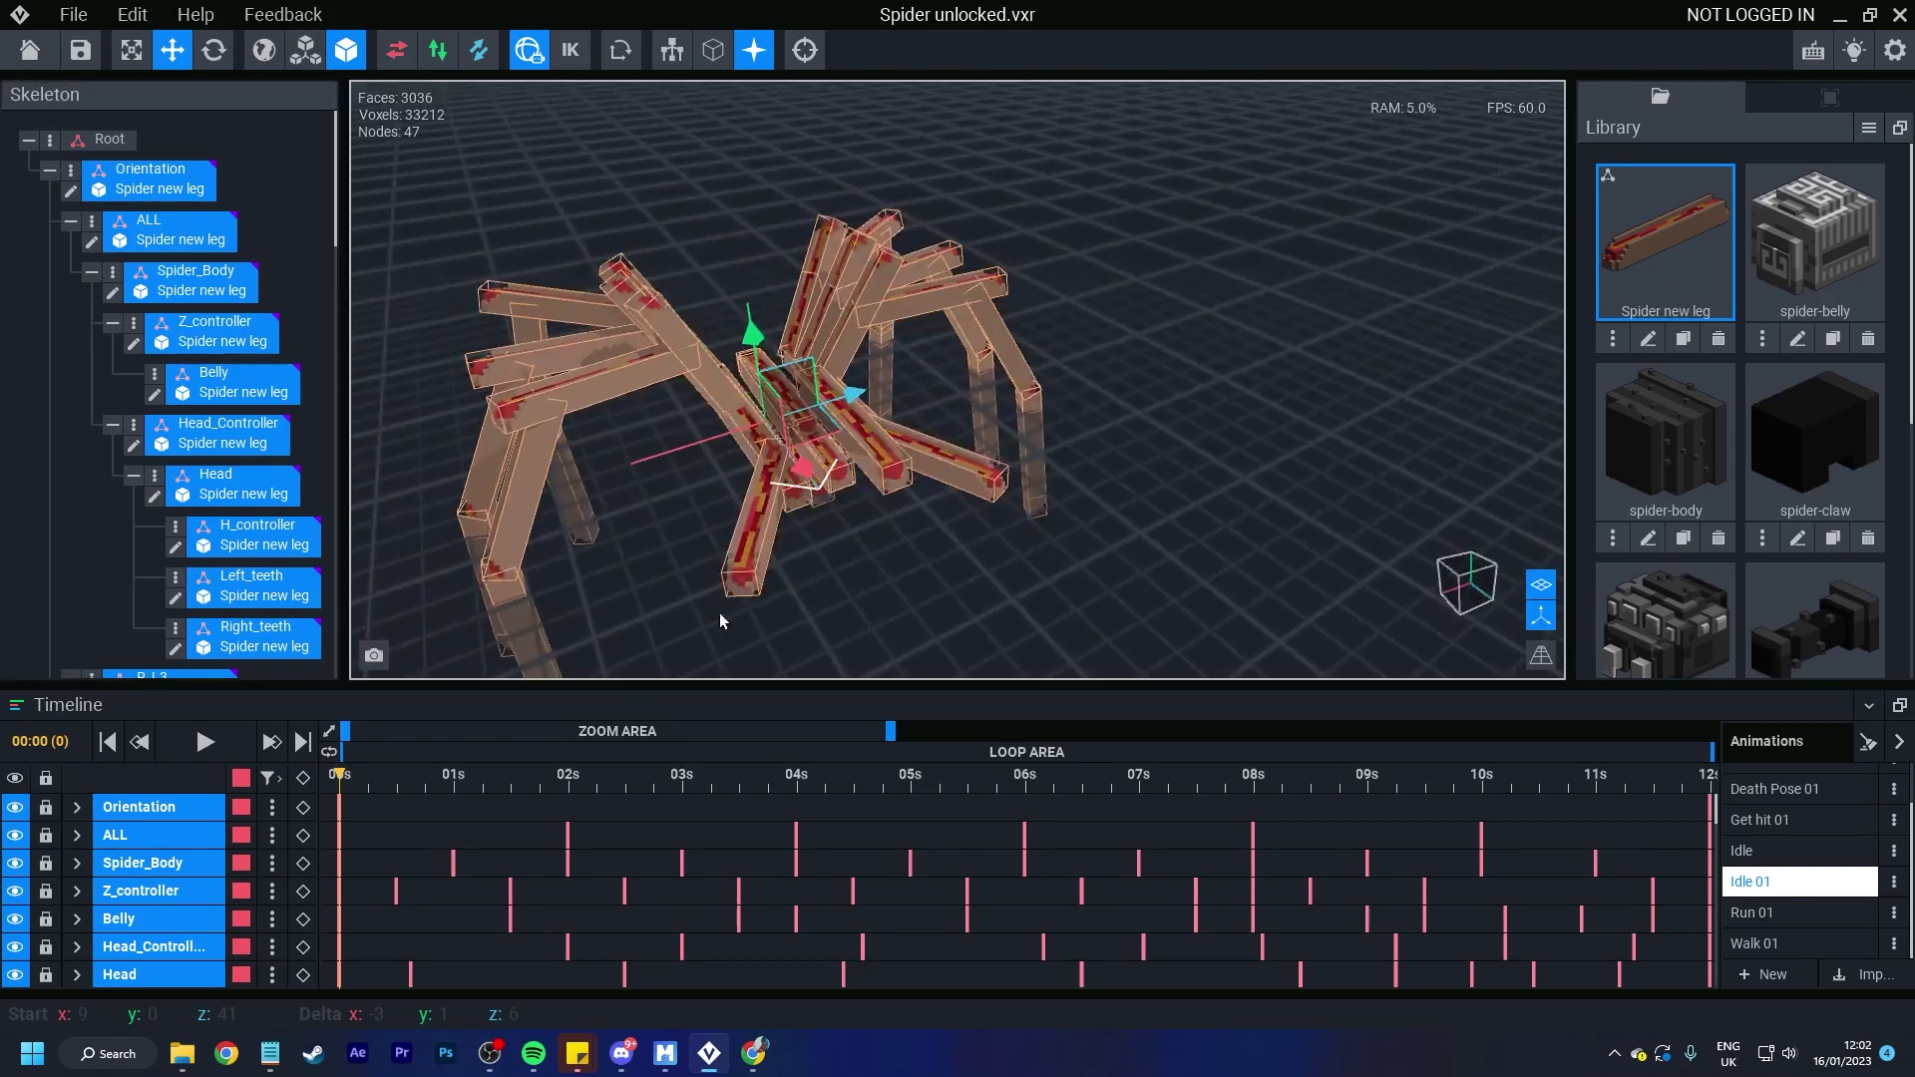
Step: Play the Idle 01, Death Pose 01 and Run 01 animations on the modified spider, and pause playback
click(206, 750)
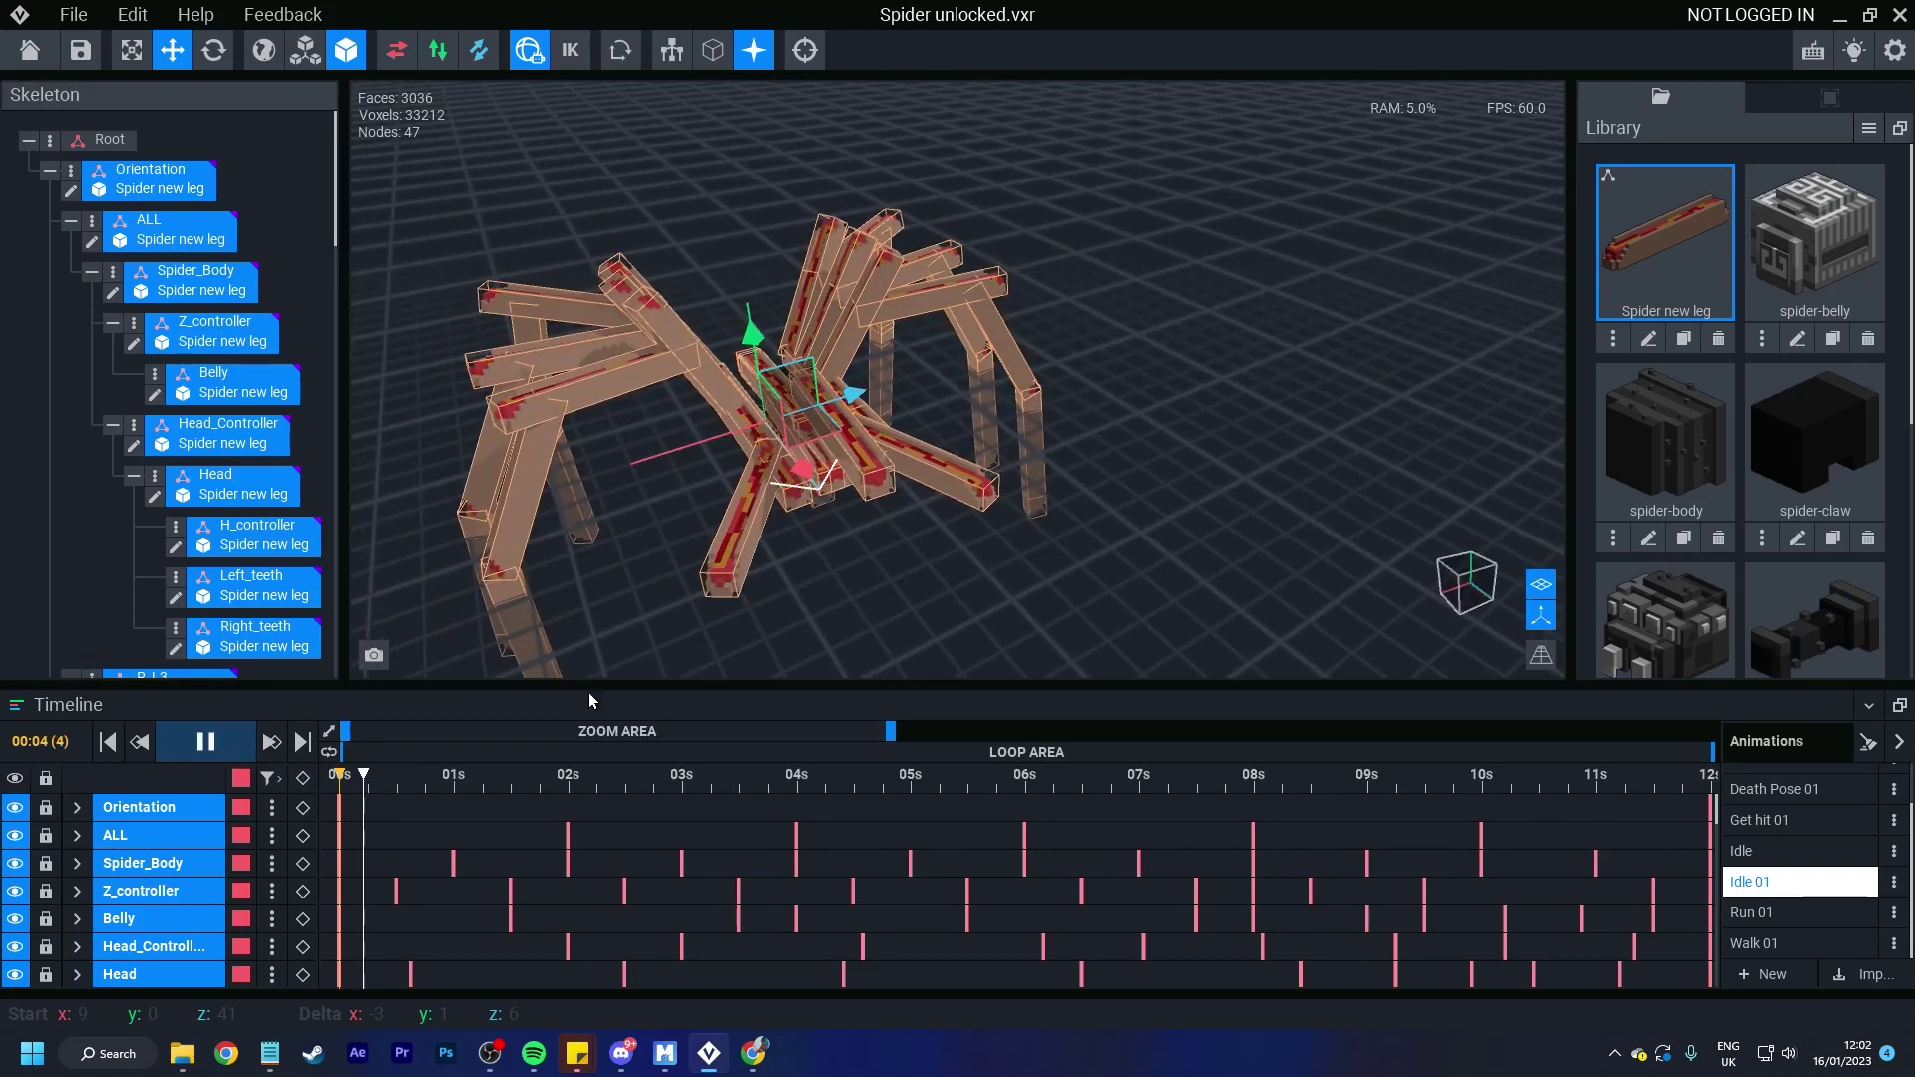
click(1795, 794)
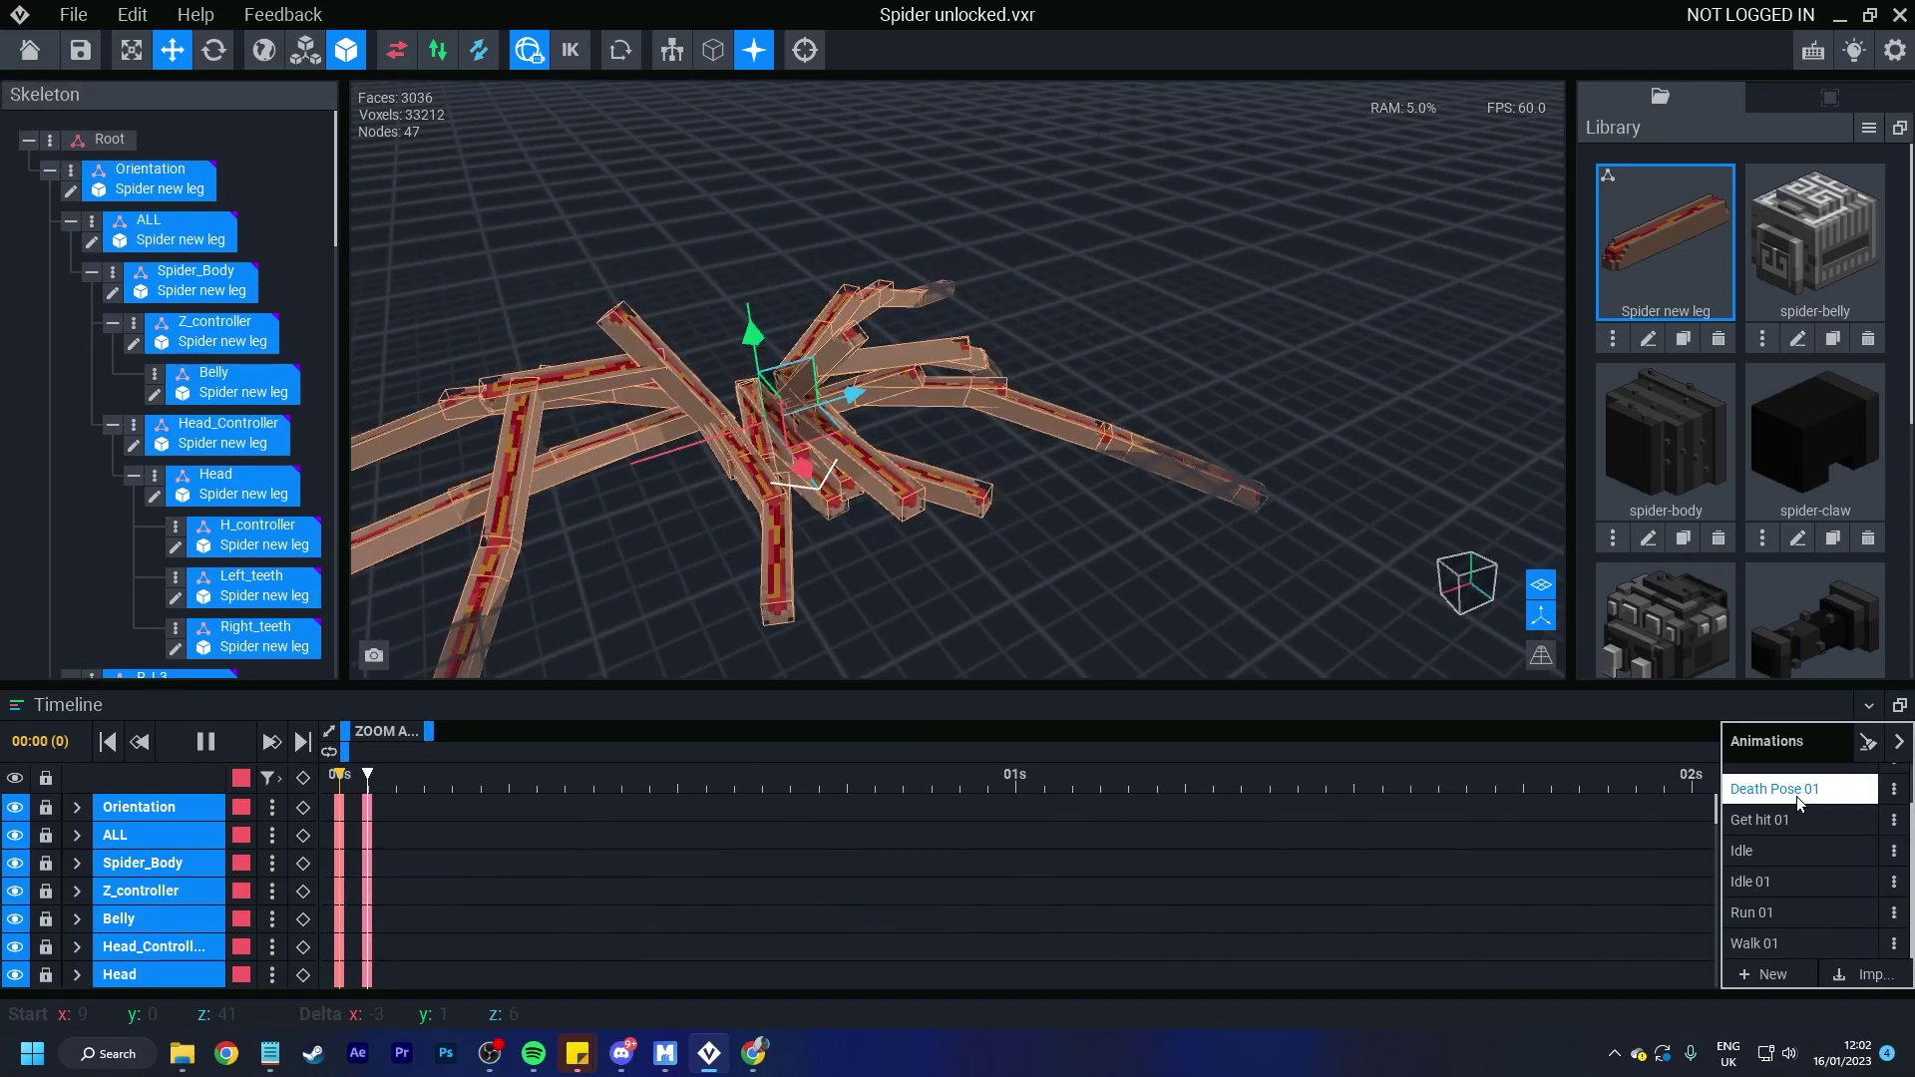
click(1796, 909)
right_drag(799, 475, 1235, 320)
click(1234, 323)
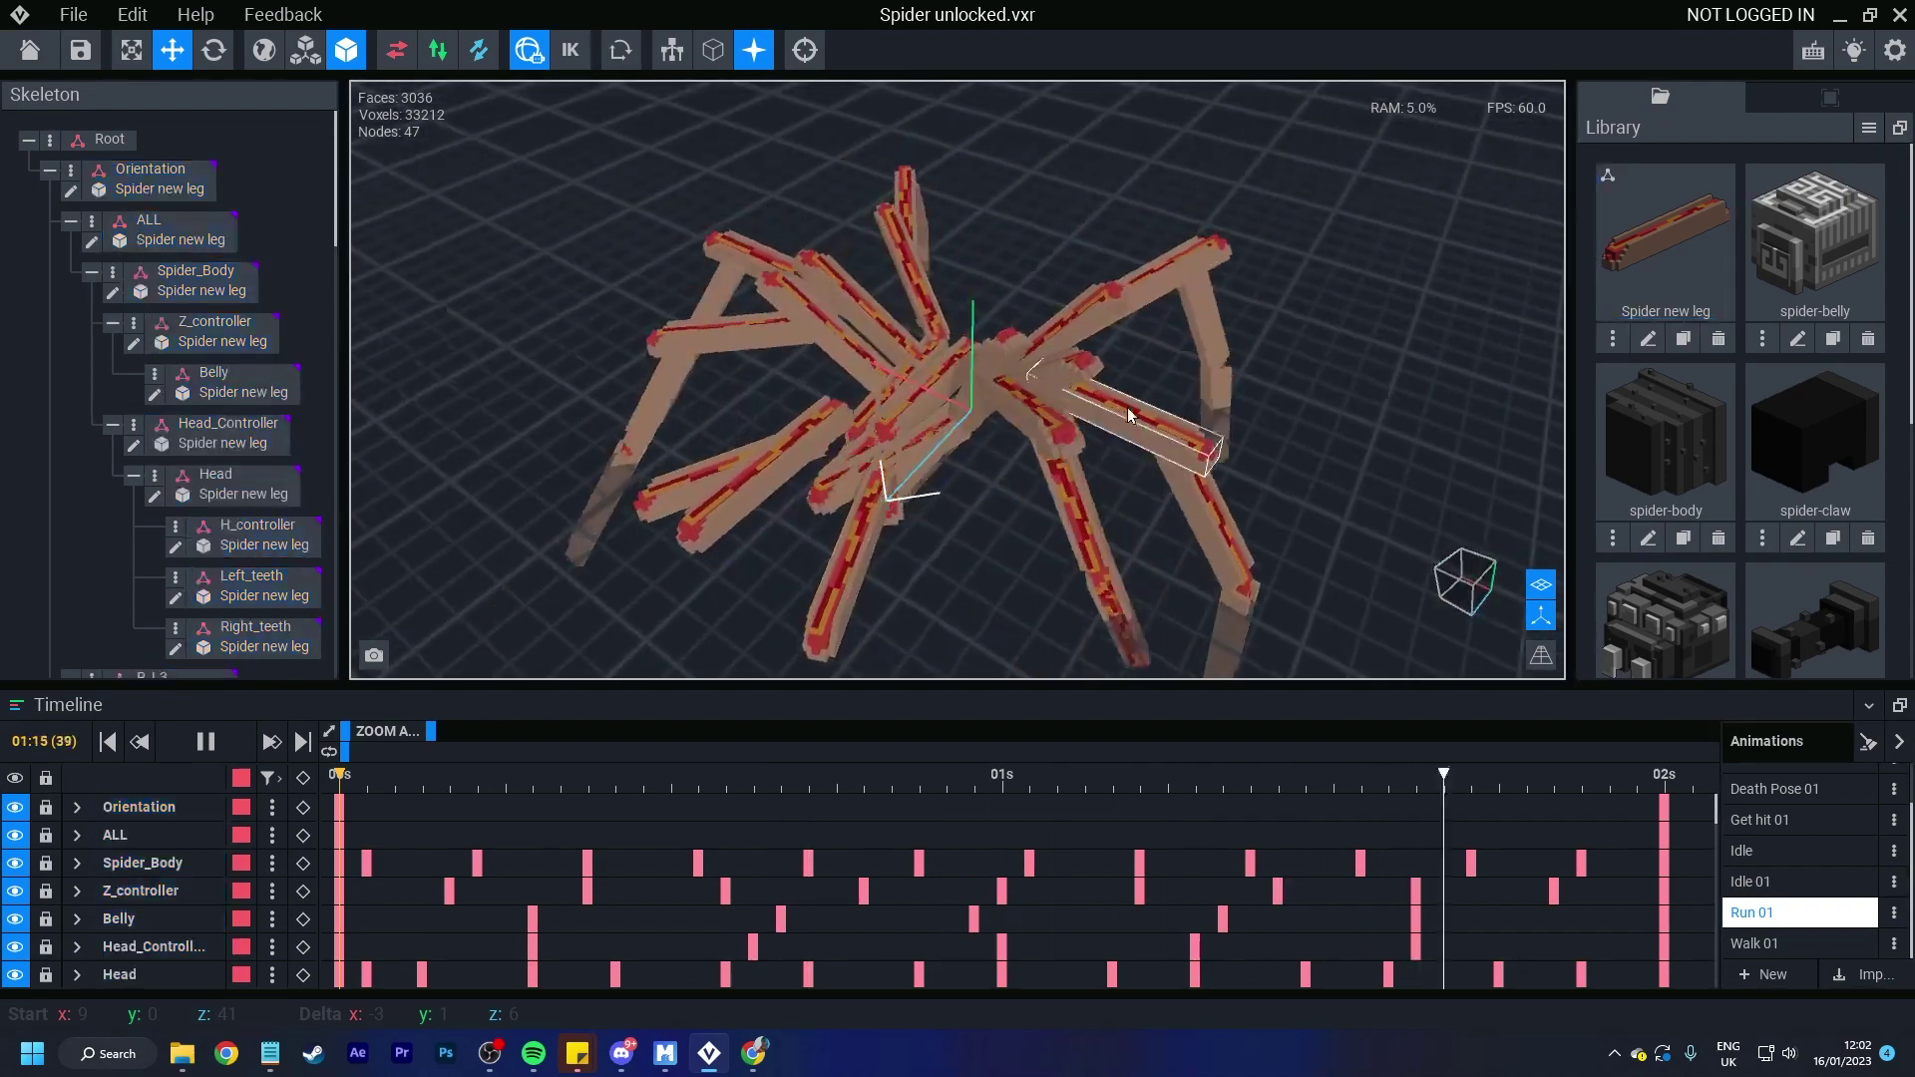
right_drag(1128, 415, 1112, 405)
right_drag(911, 314, 914, 314)
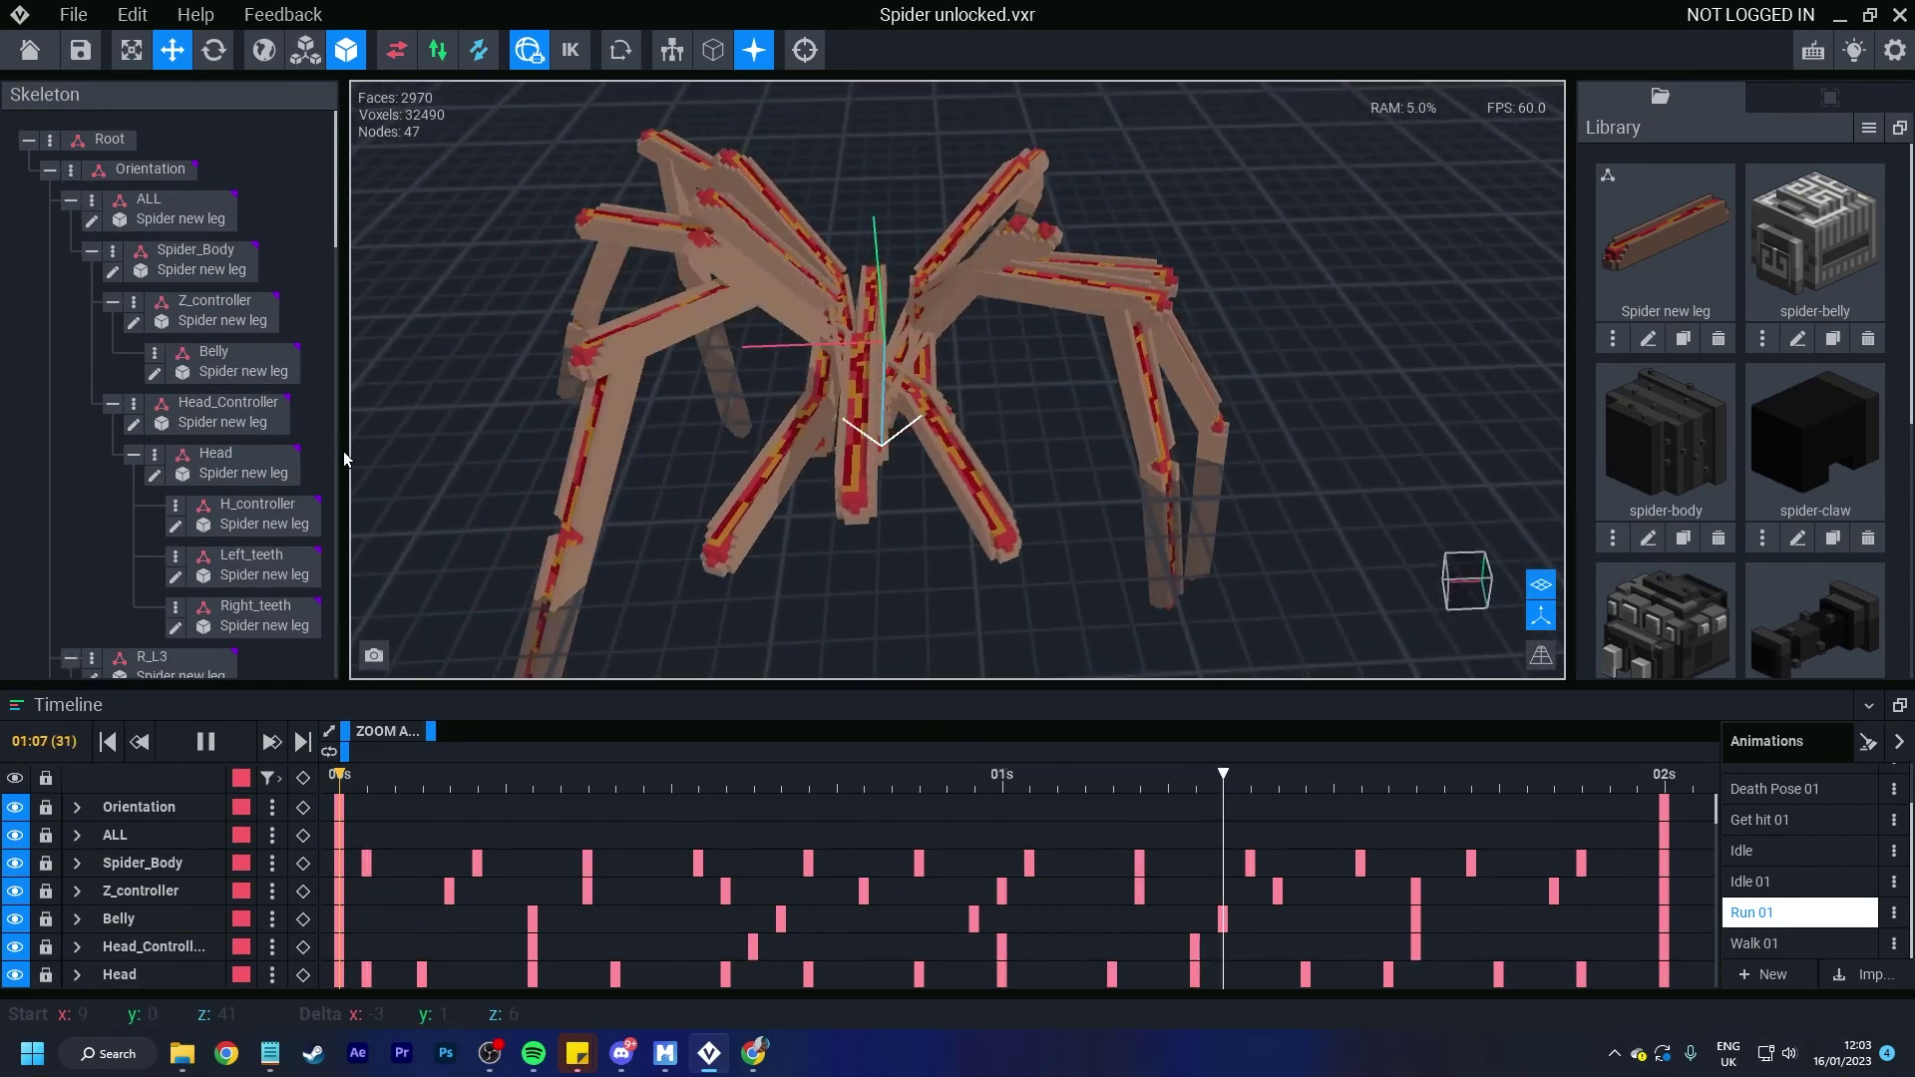
click(205, 741)
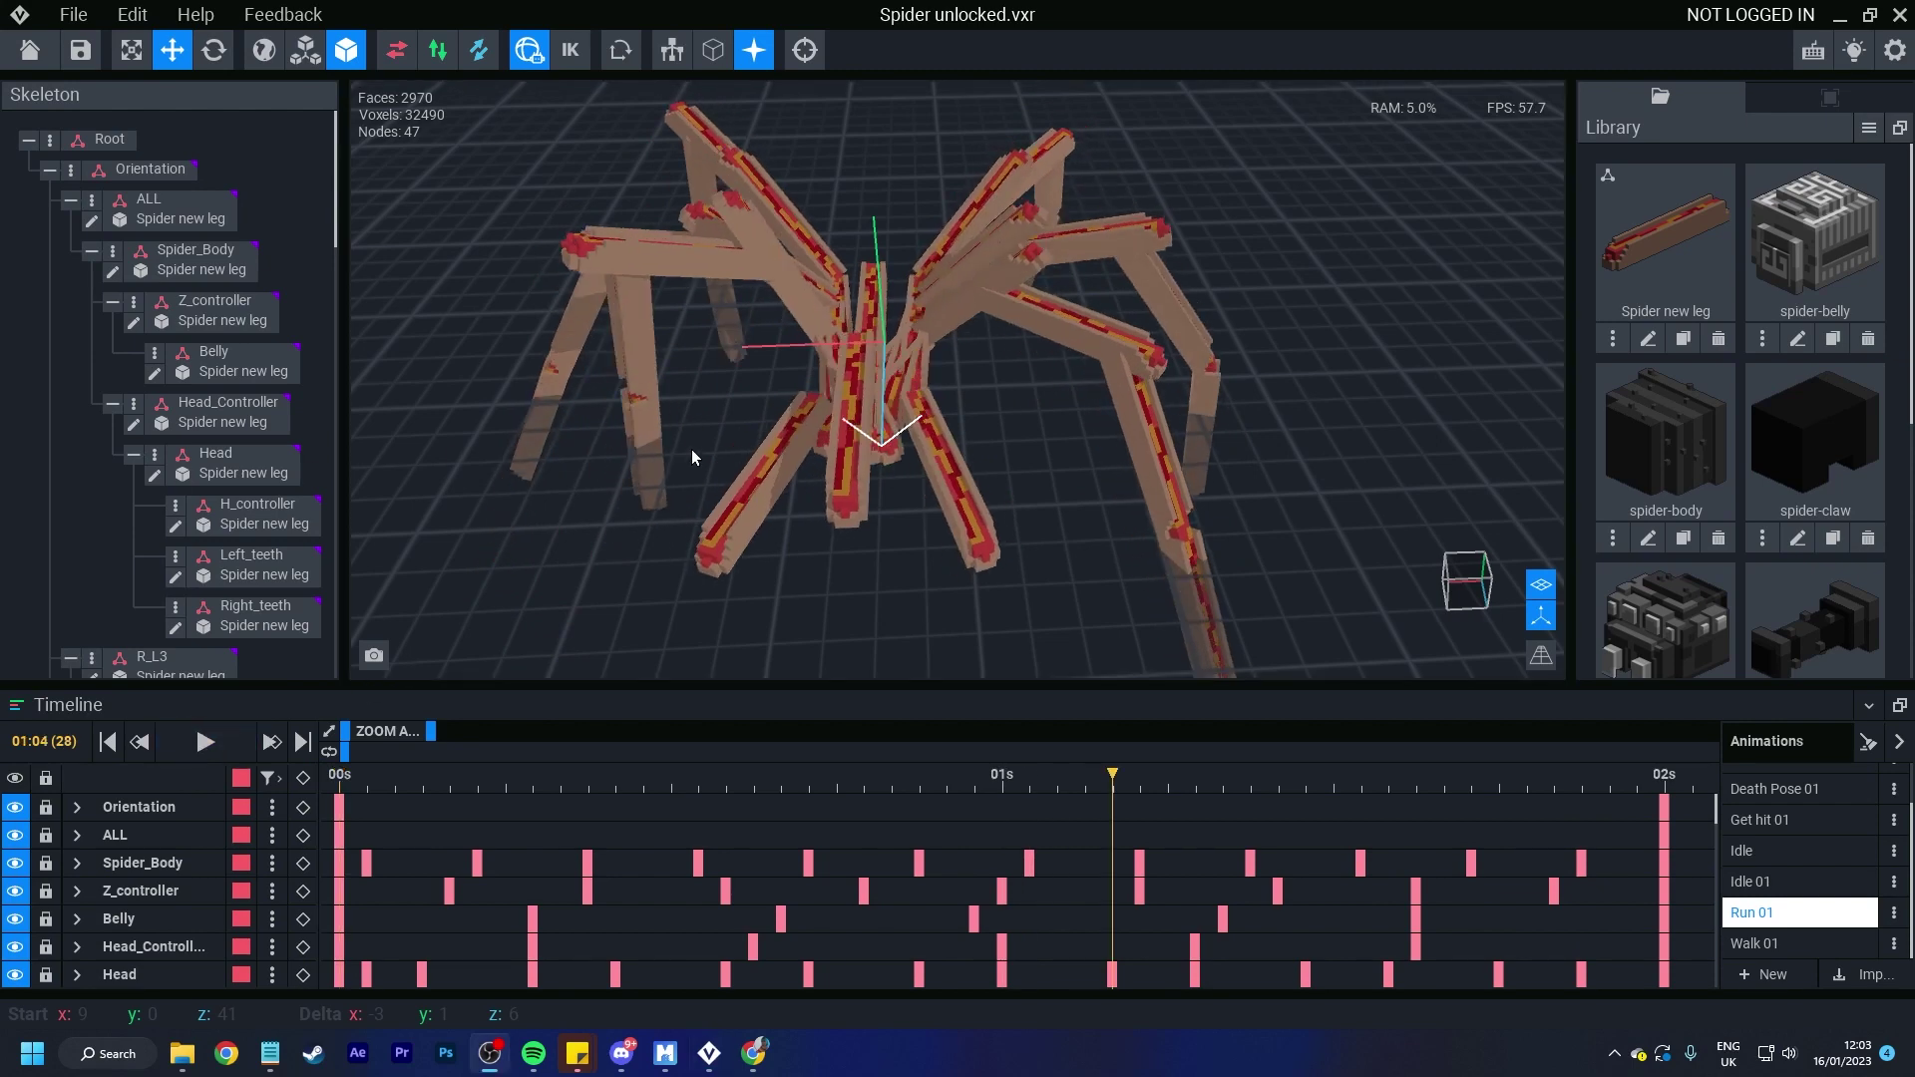
Step: Select the L_L1 node, open its duplicate node prompt, and cancel it
middle_drag(693, 450, 697, 487)
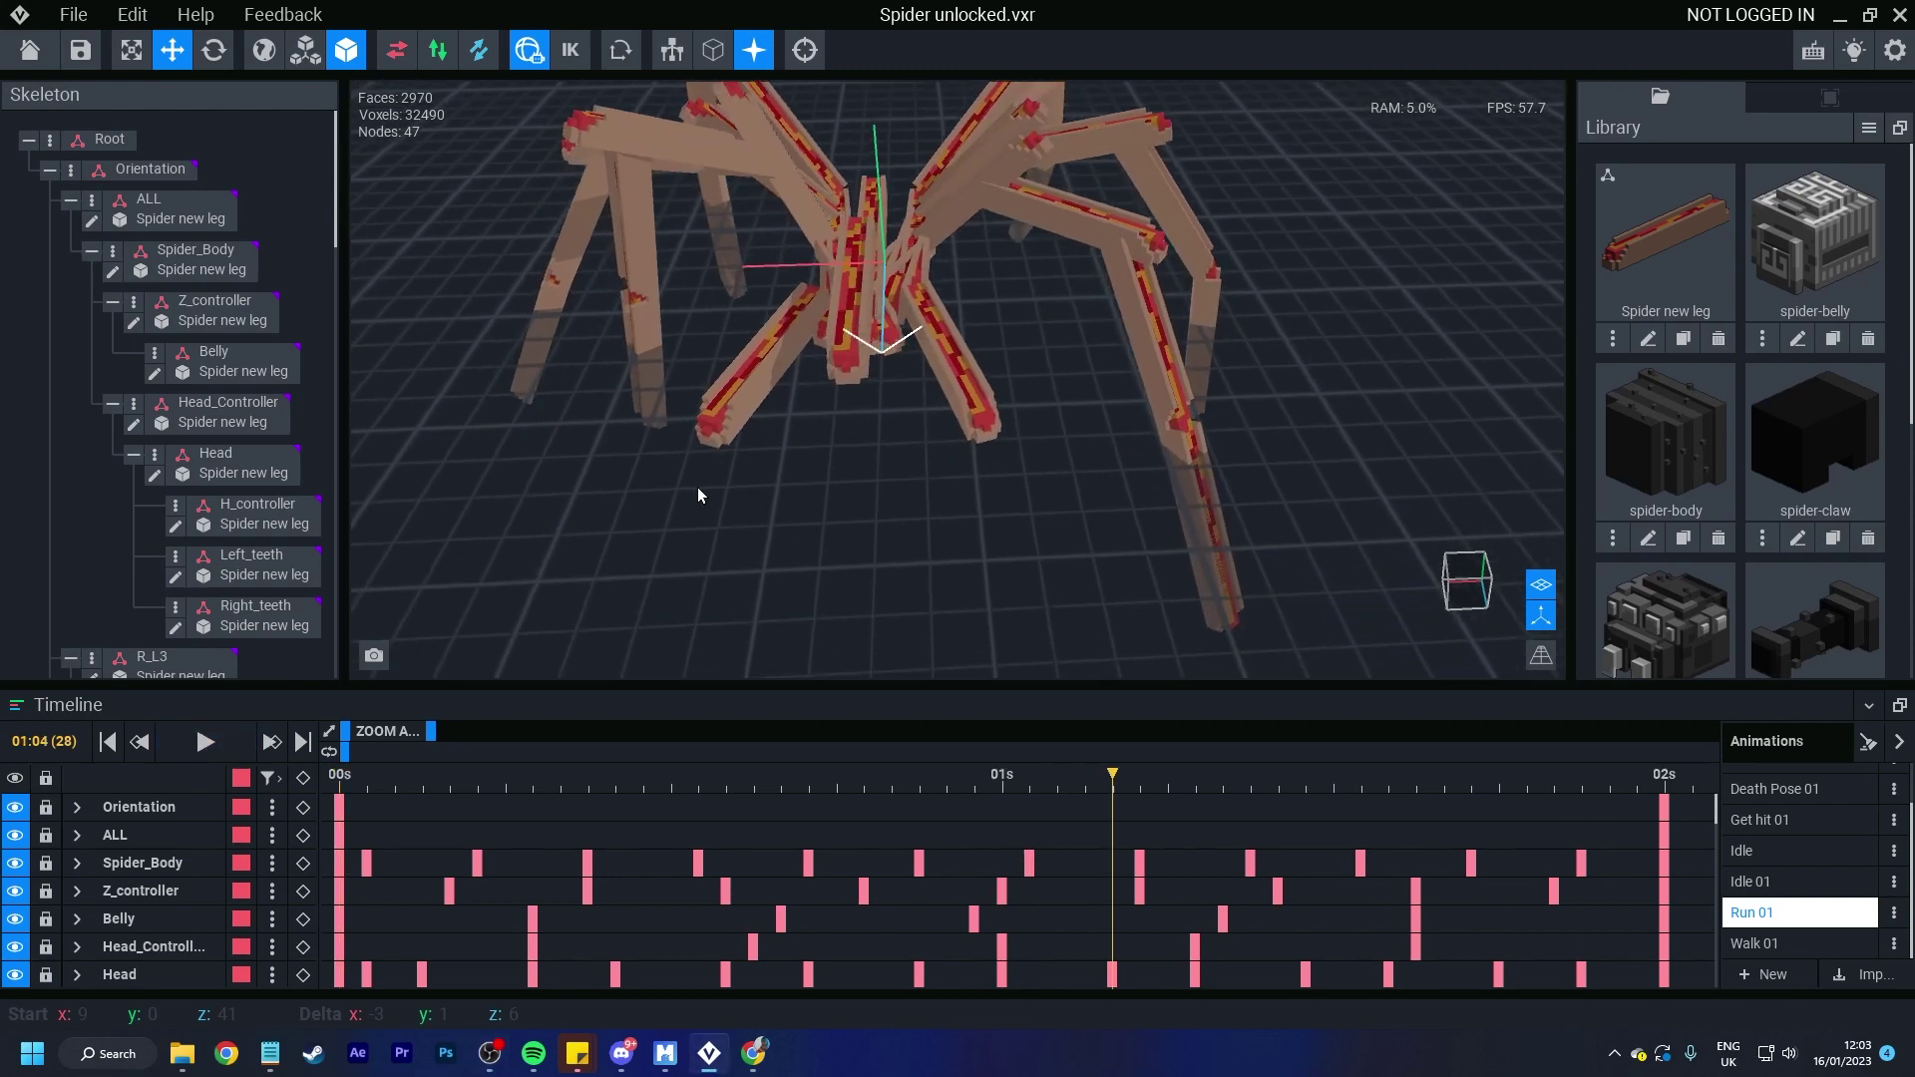
click(656, 525)
key(ctrl+a)
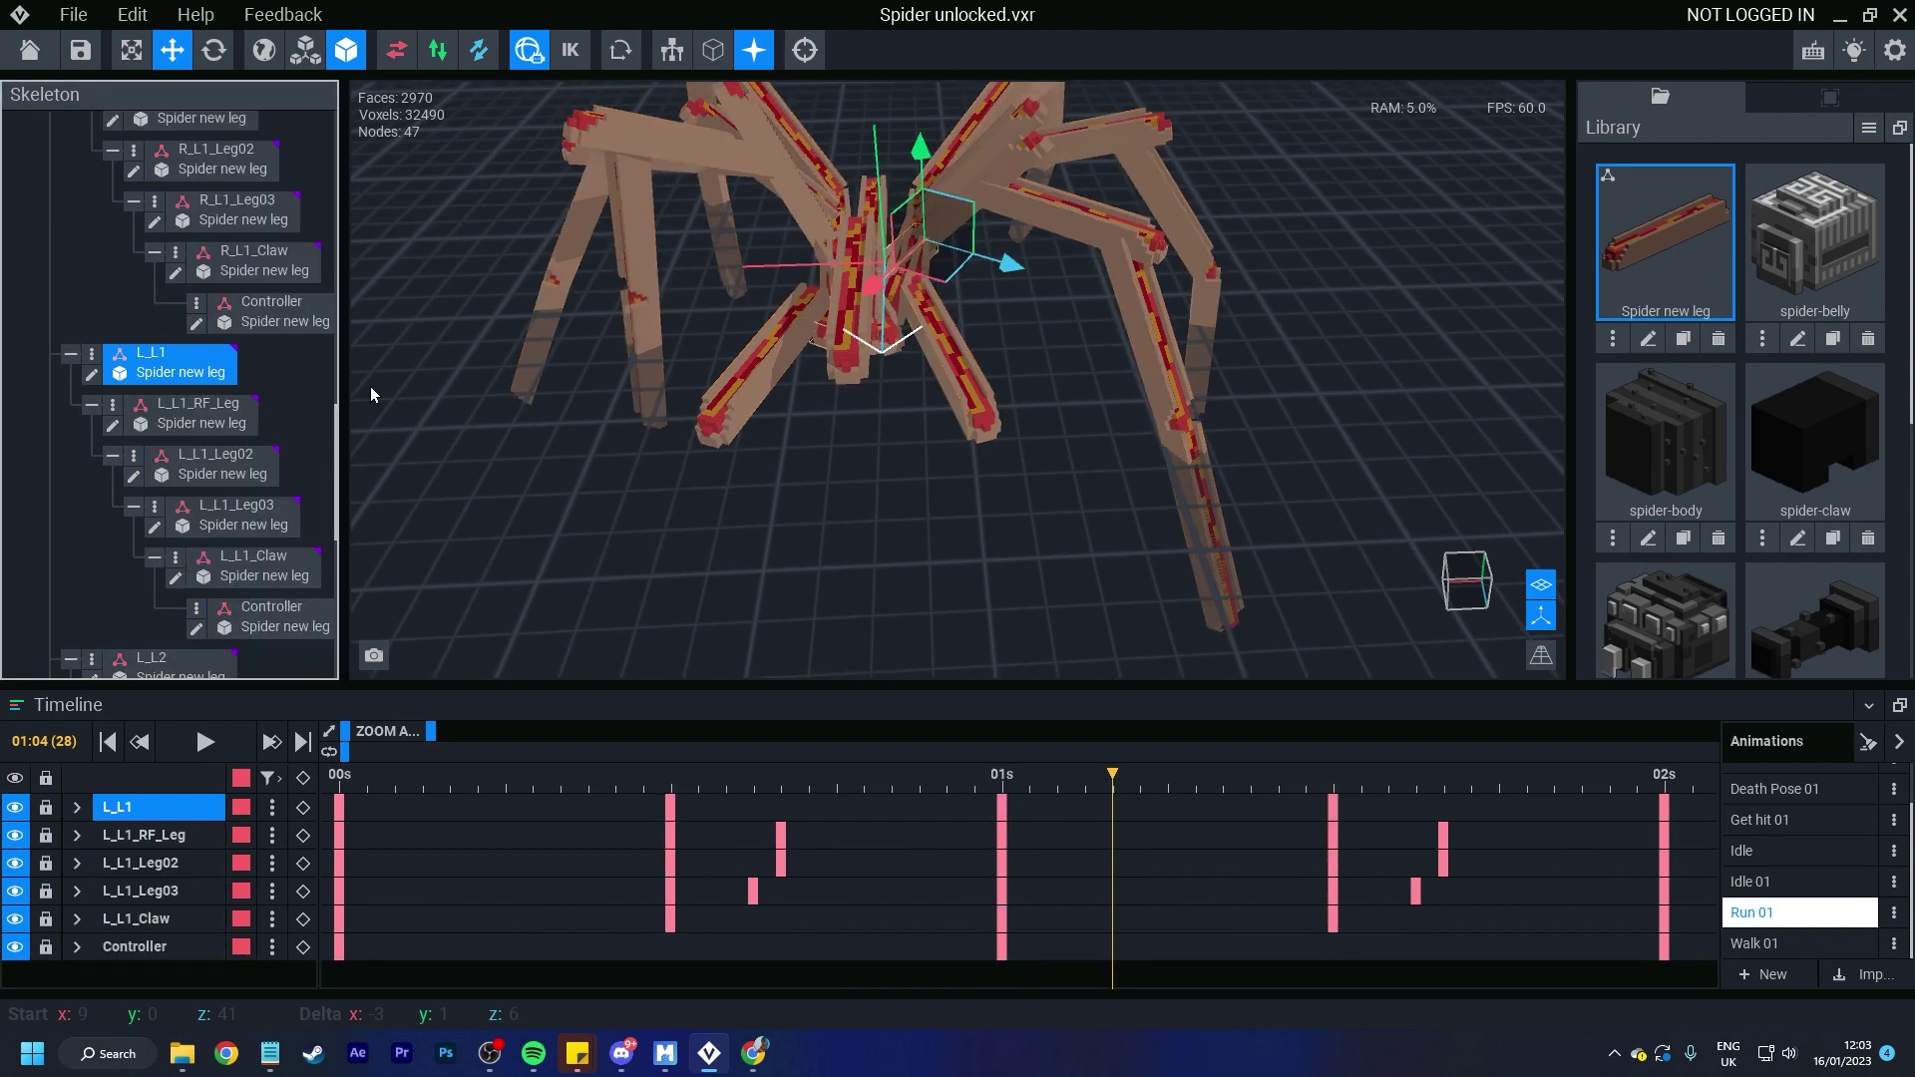
key(ctrl+d)
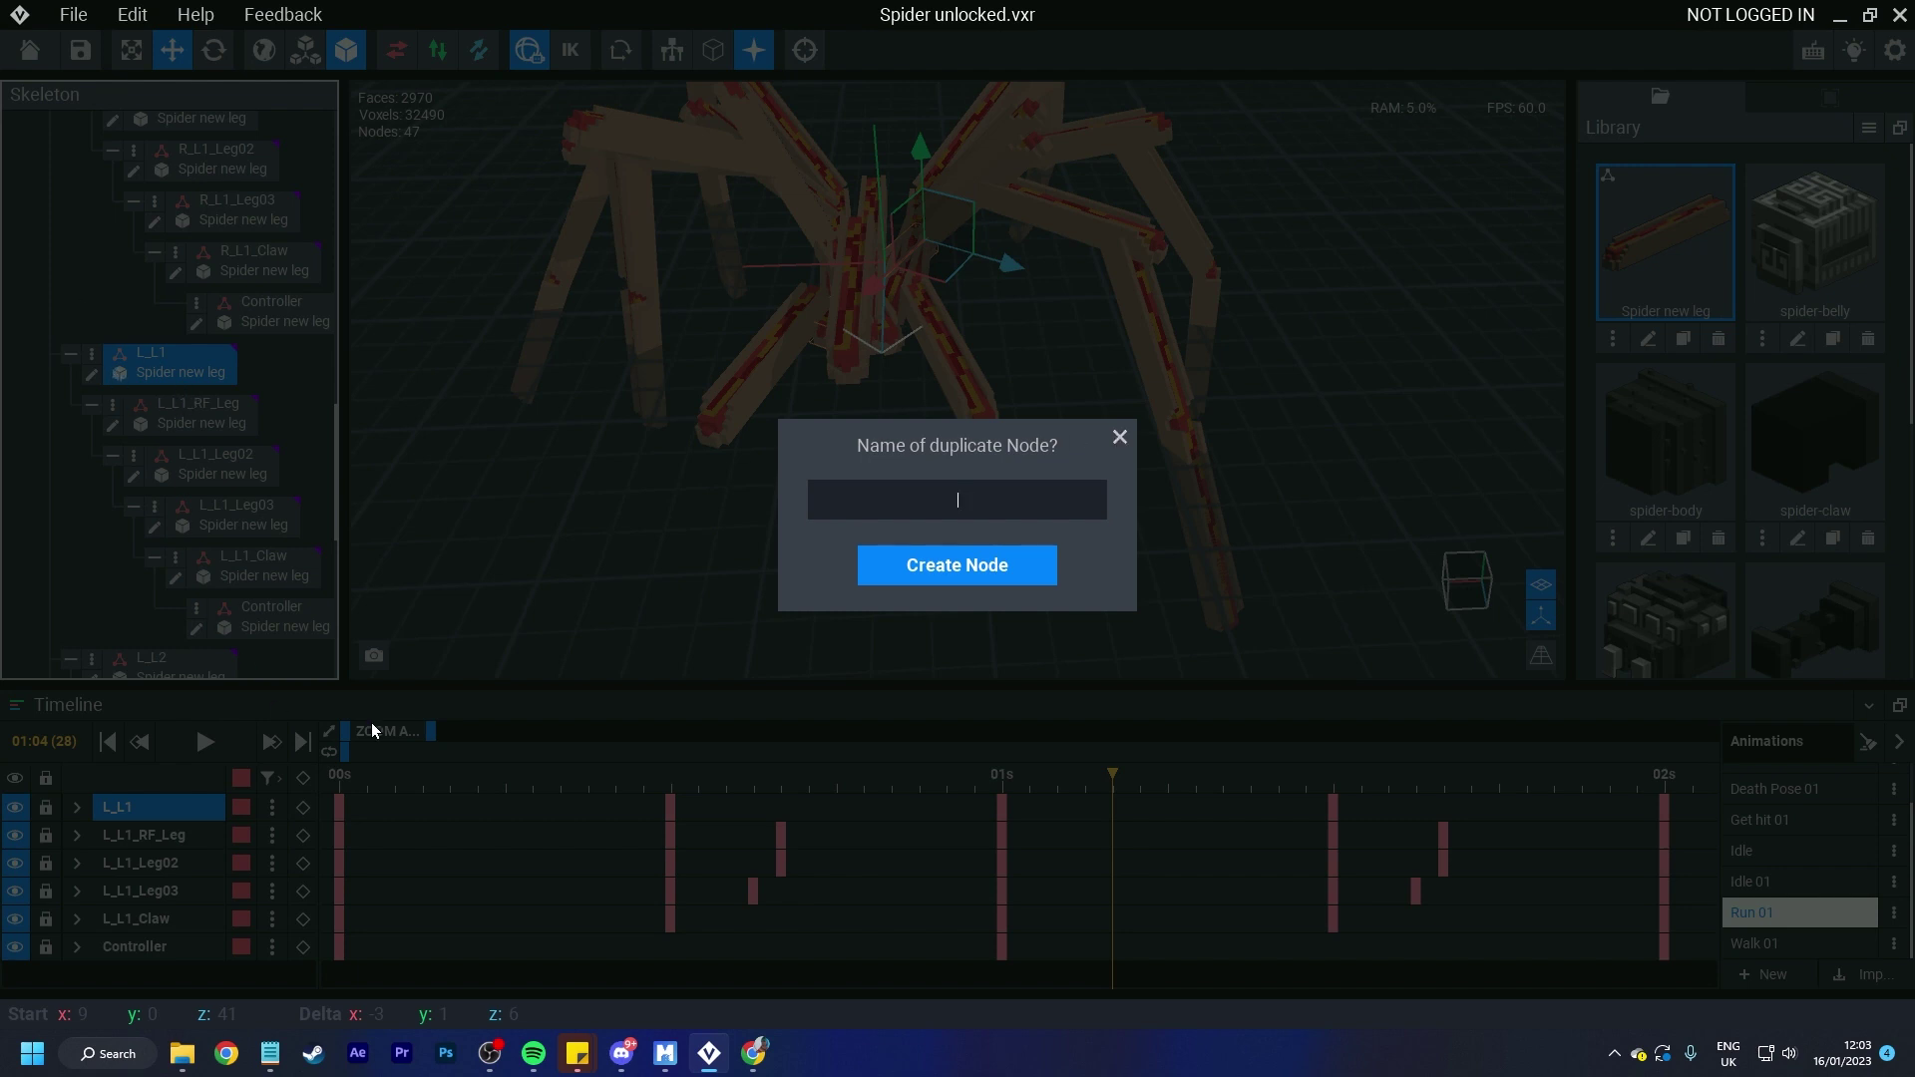
click(1119, 437)
Step: Step through the L_L1 branch nodes down to Controller, reselect L_L1, and open and cancel its name prompt
click(198, 427)
click(211, 475)
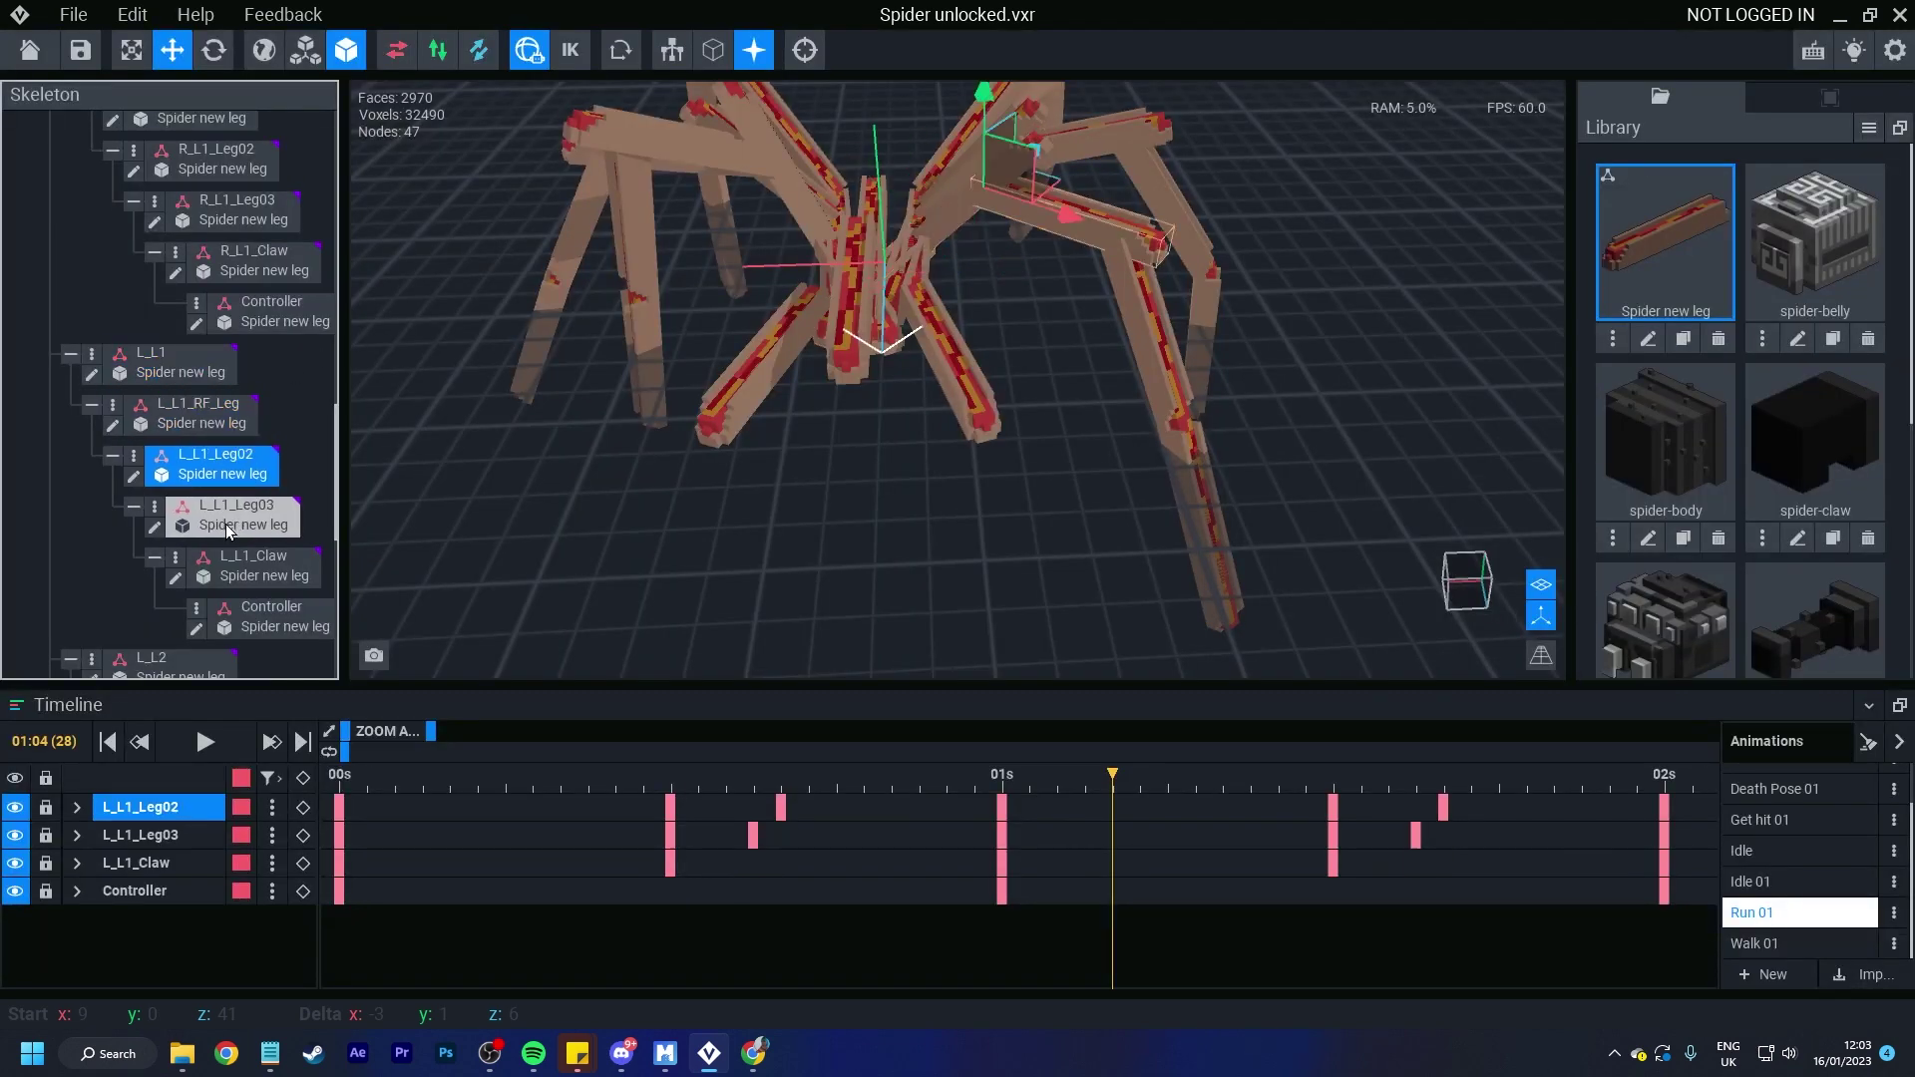
click(225, 524)
click(240, 572)
click(255, 620)
click(181, 375)
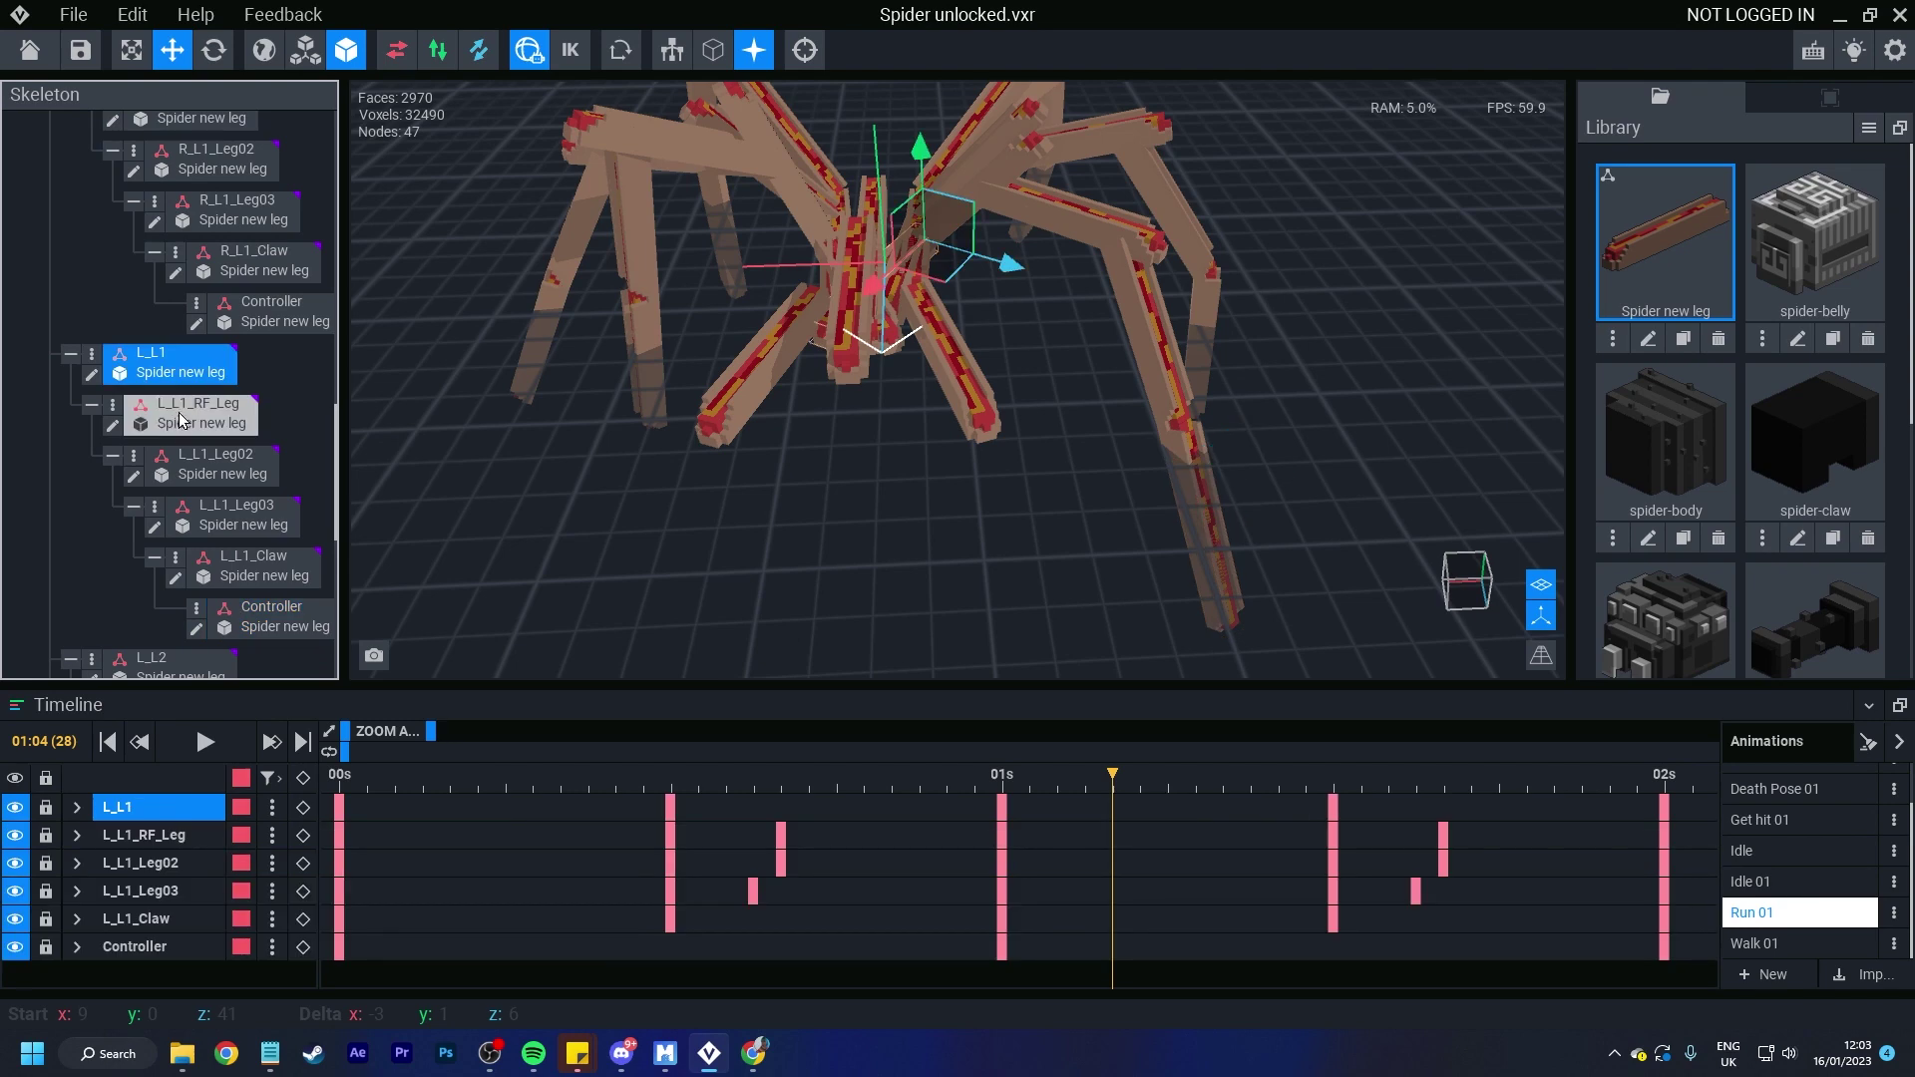
key(F2)
click(1119, 437)
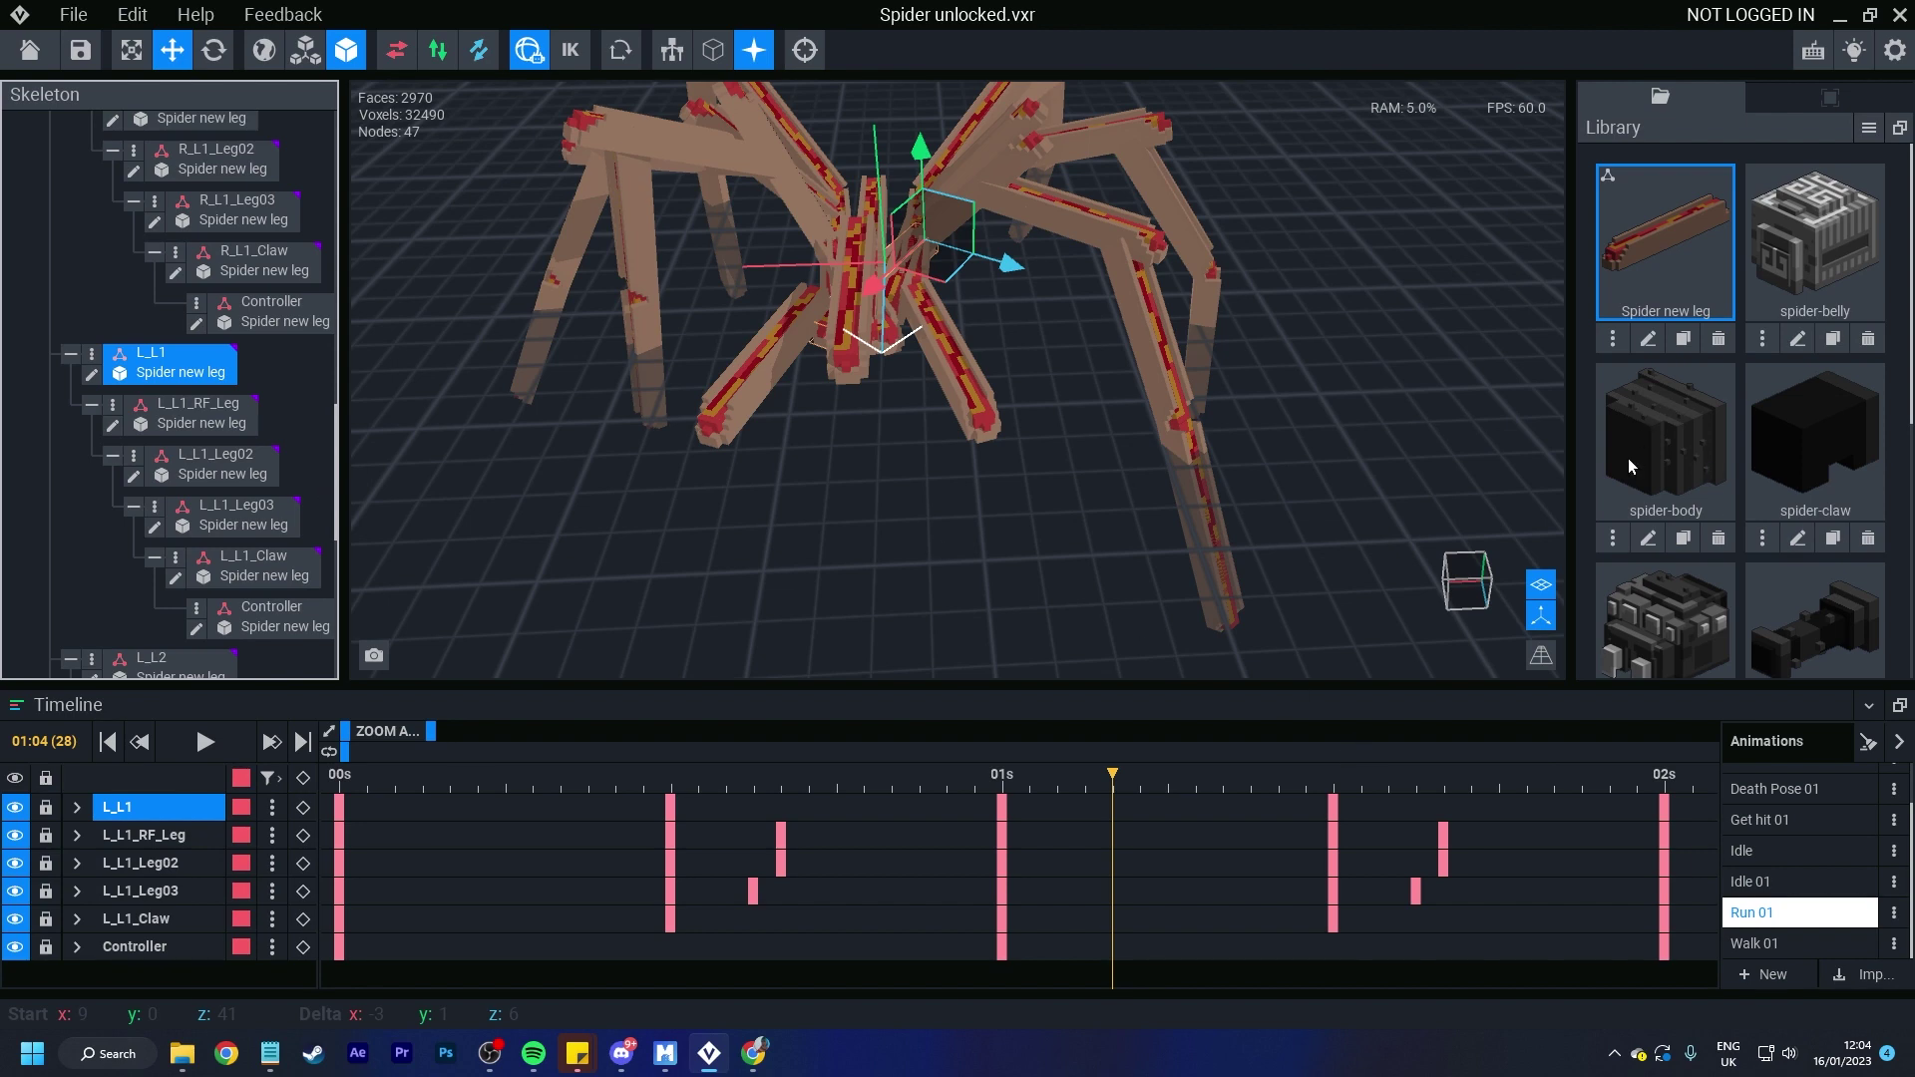
Step: Open the spider-body library model for editing and return to the animation scene
click(1648, 539)
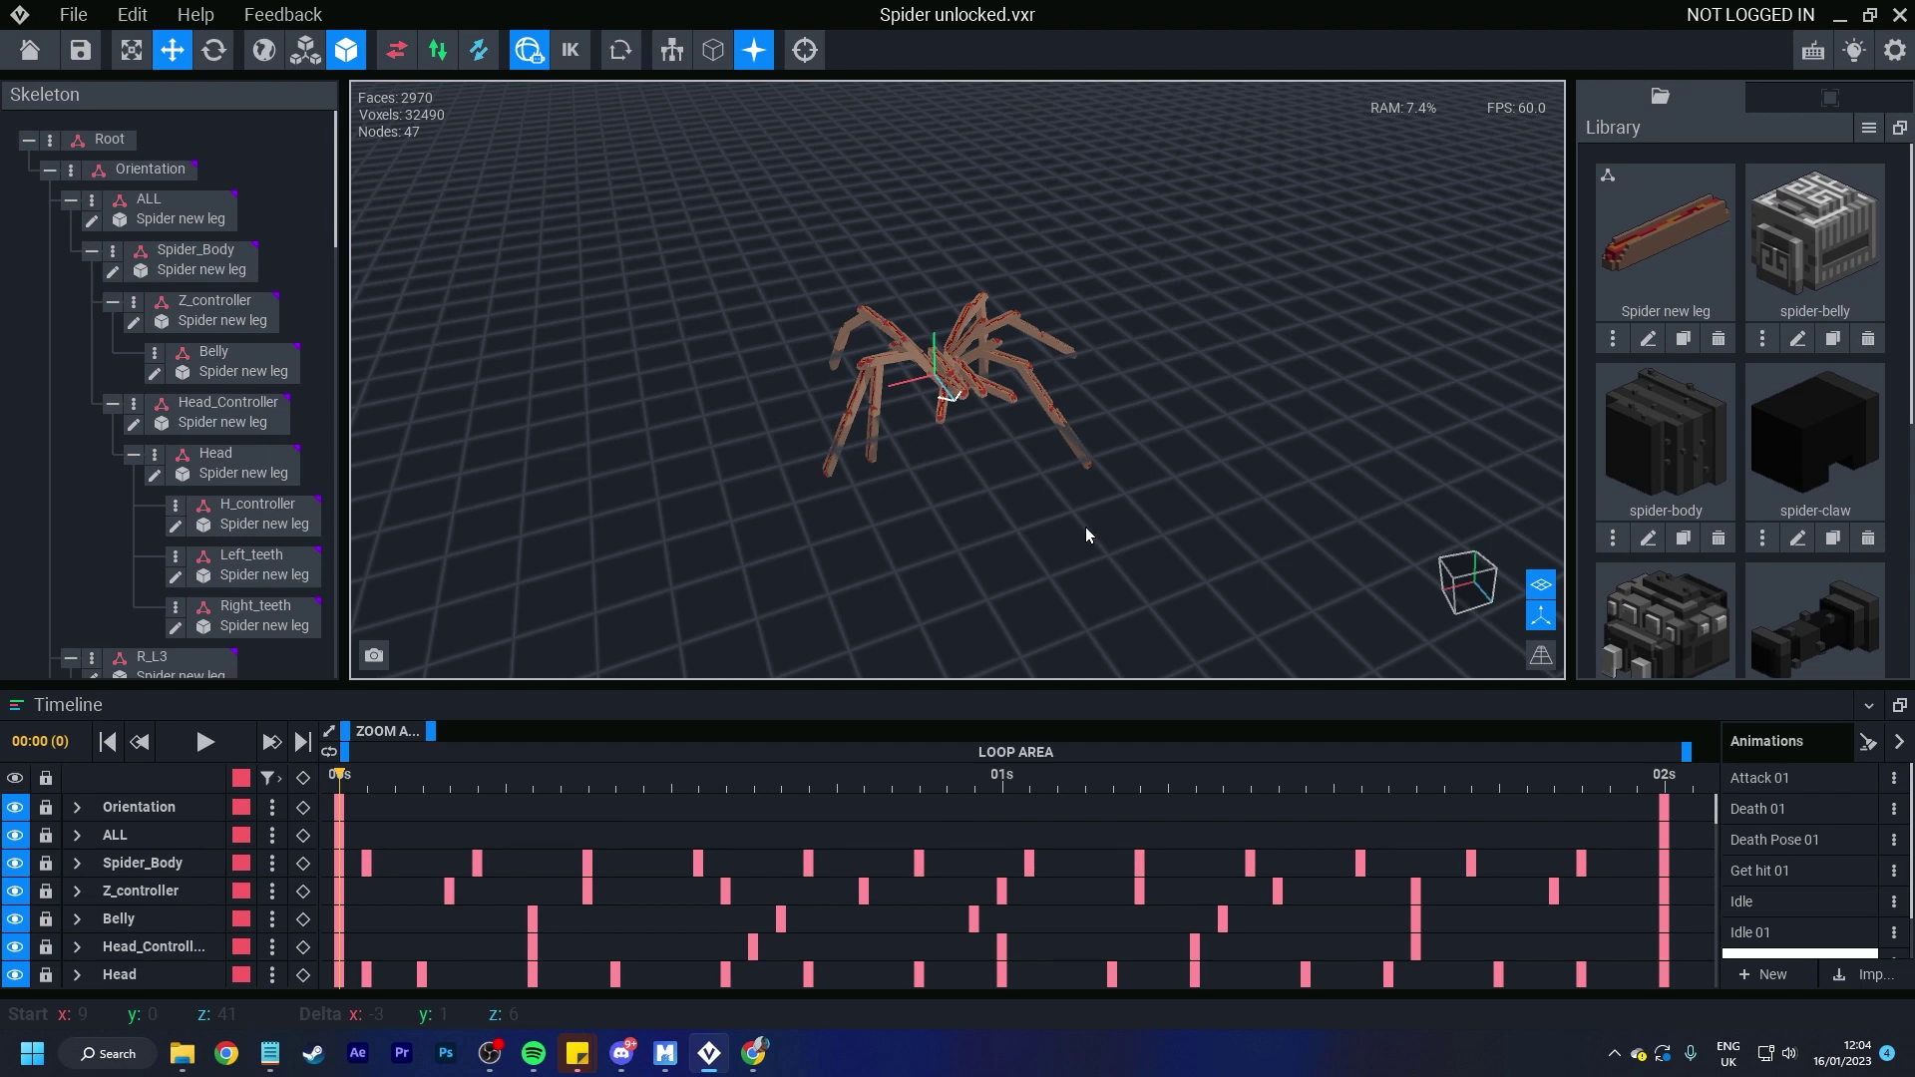
scroll(899, 420, up, 3)
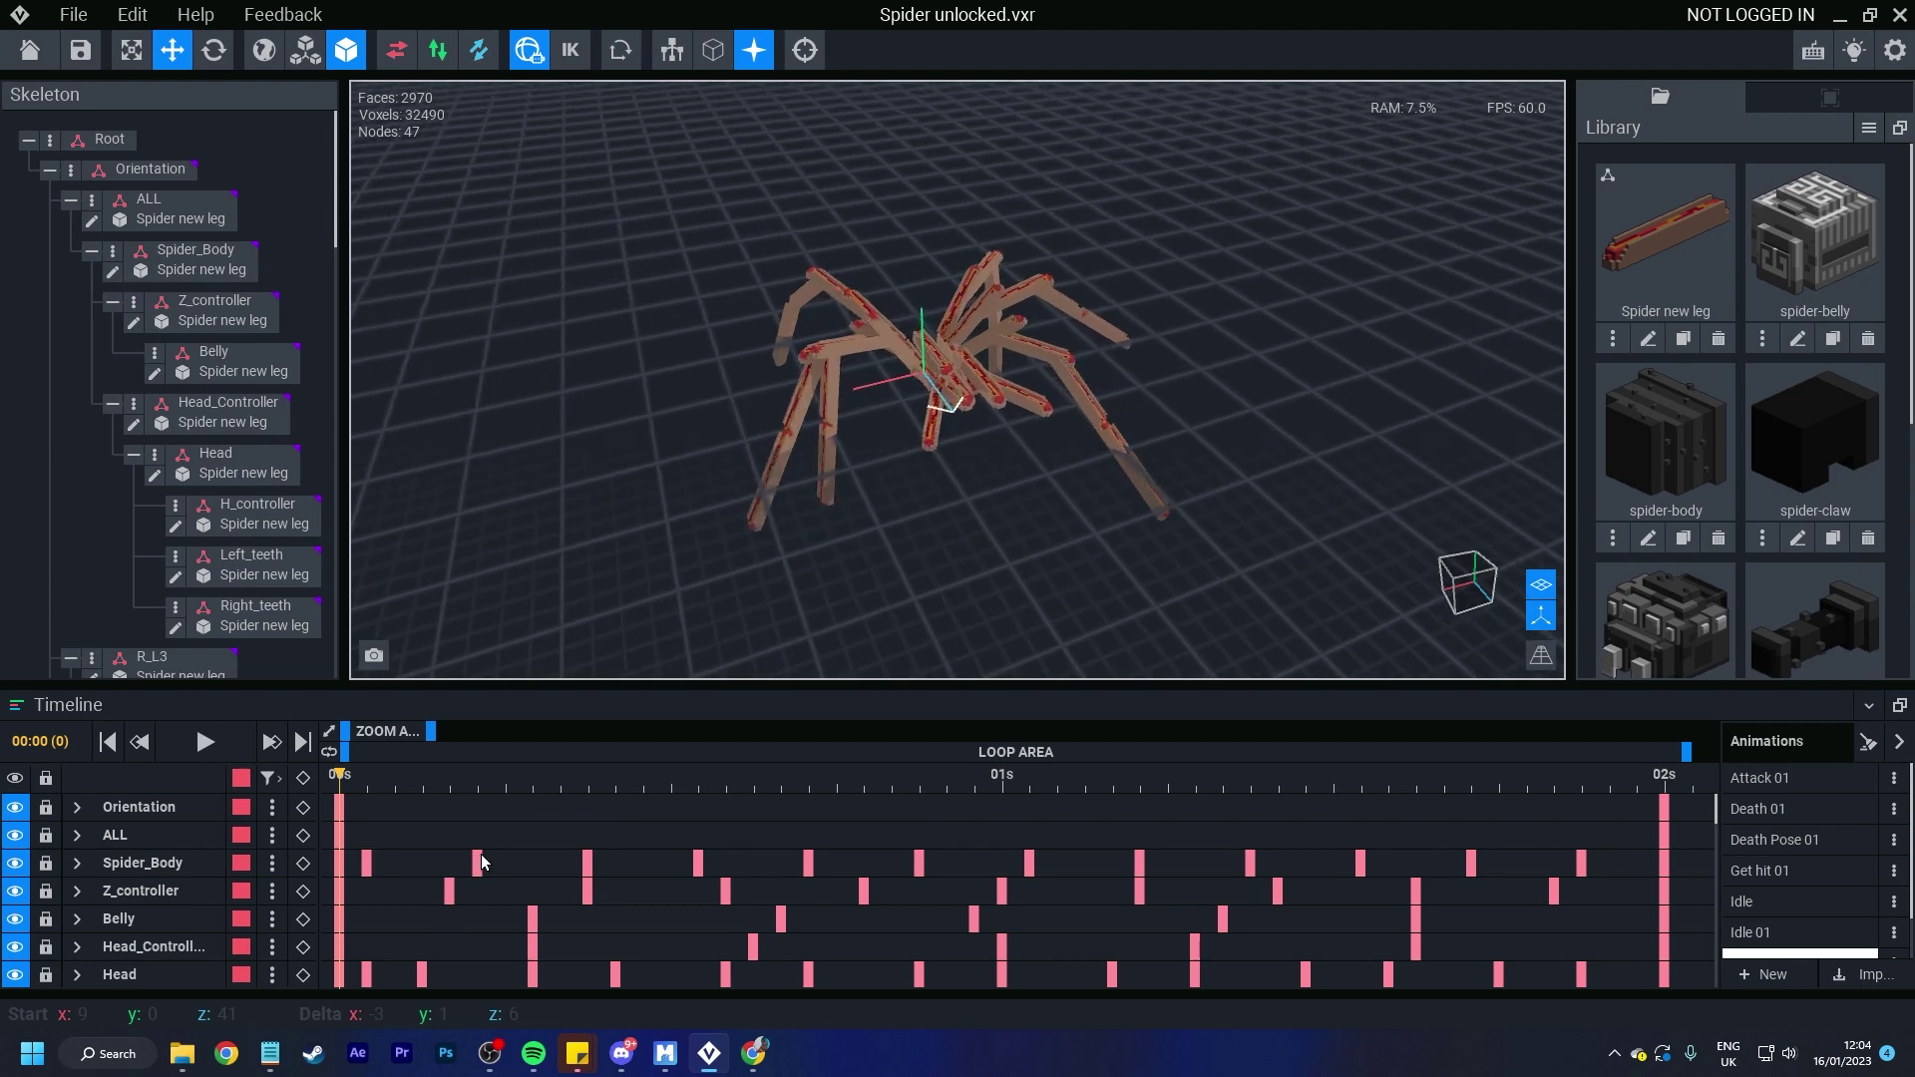
Step: Copy the Spider_Body keyframe at frame 5 and paste it at frame 7 of Run 01
click(480, 860)
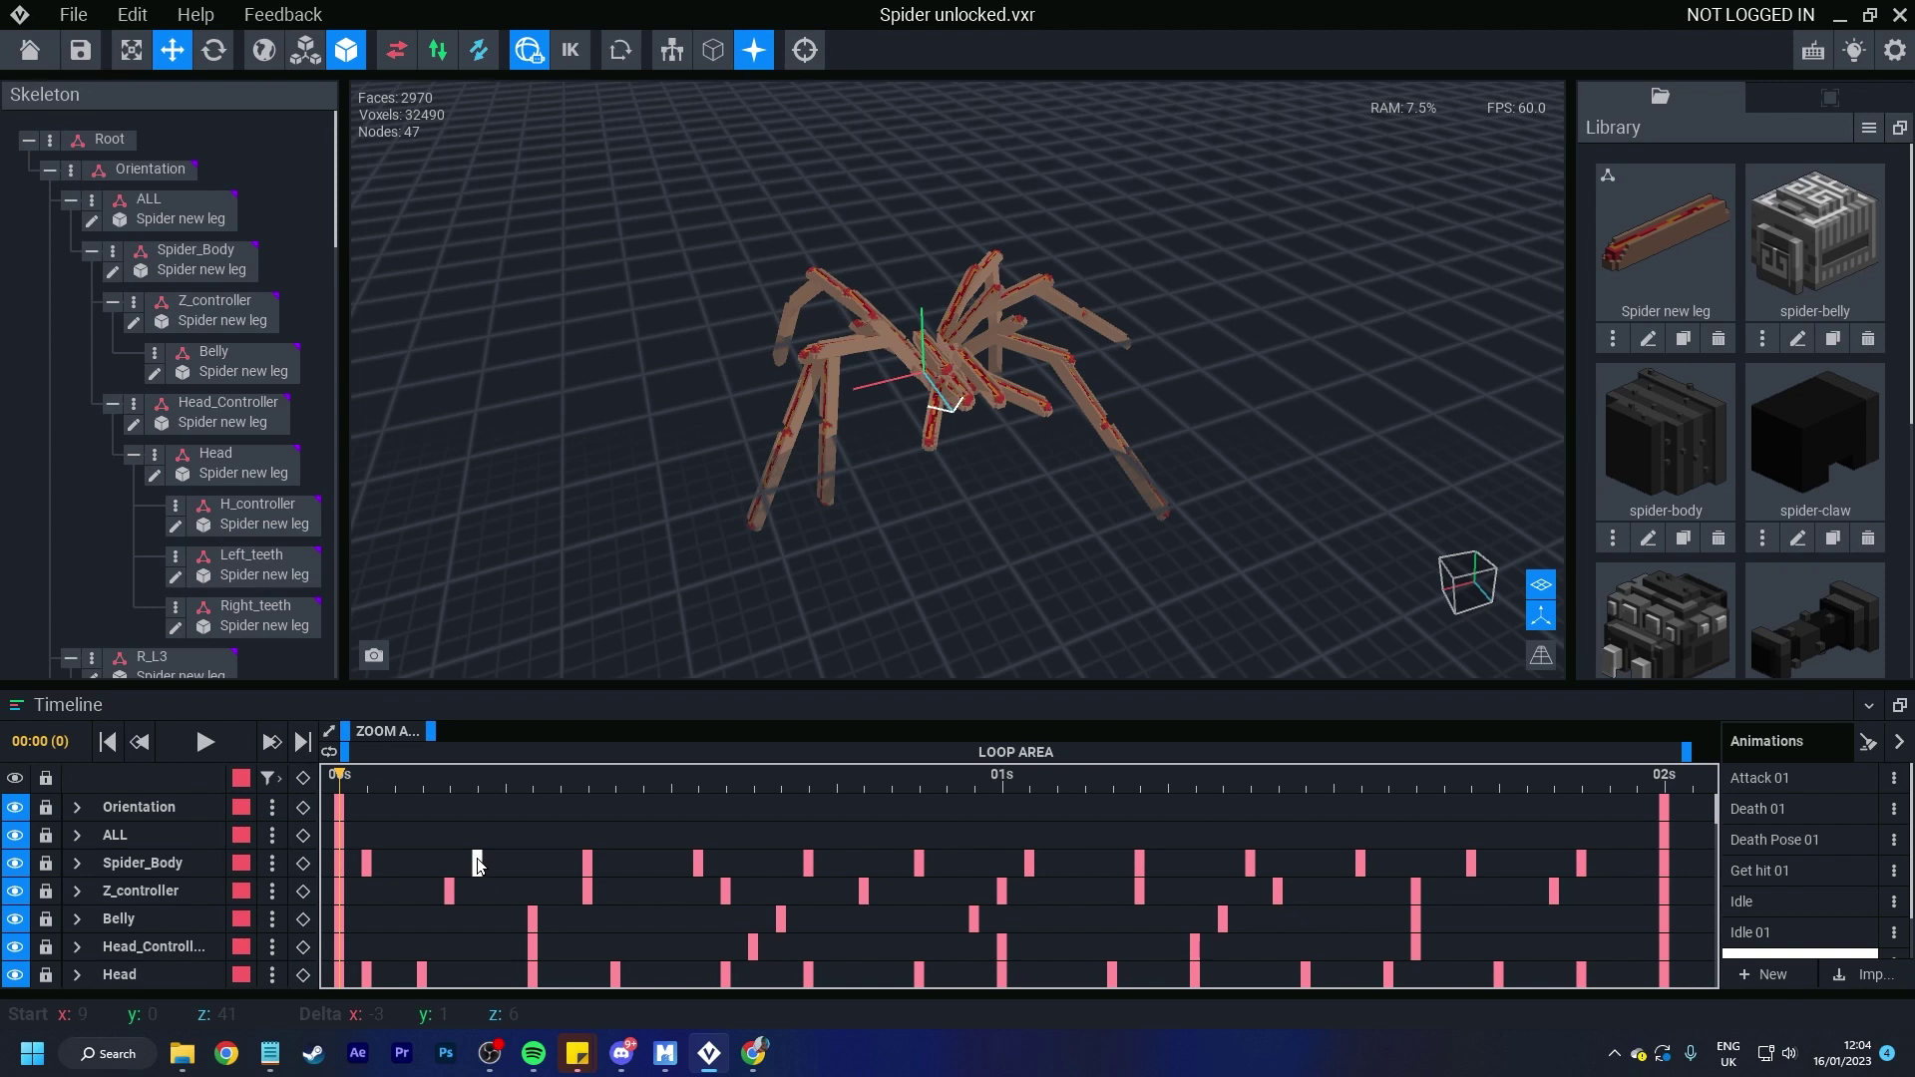
click(533, 788)
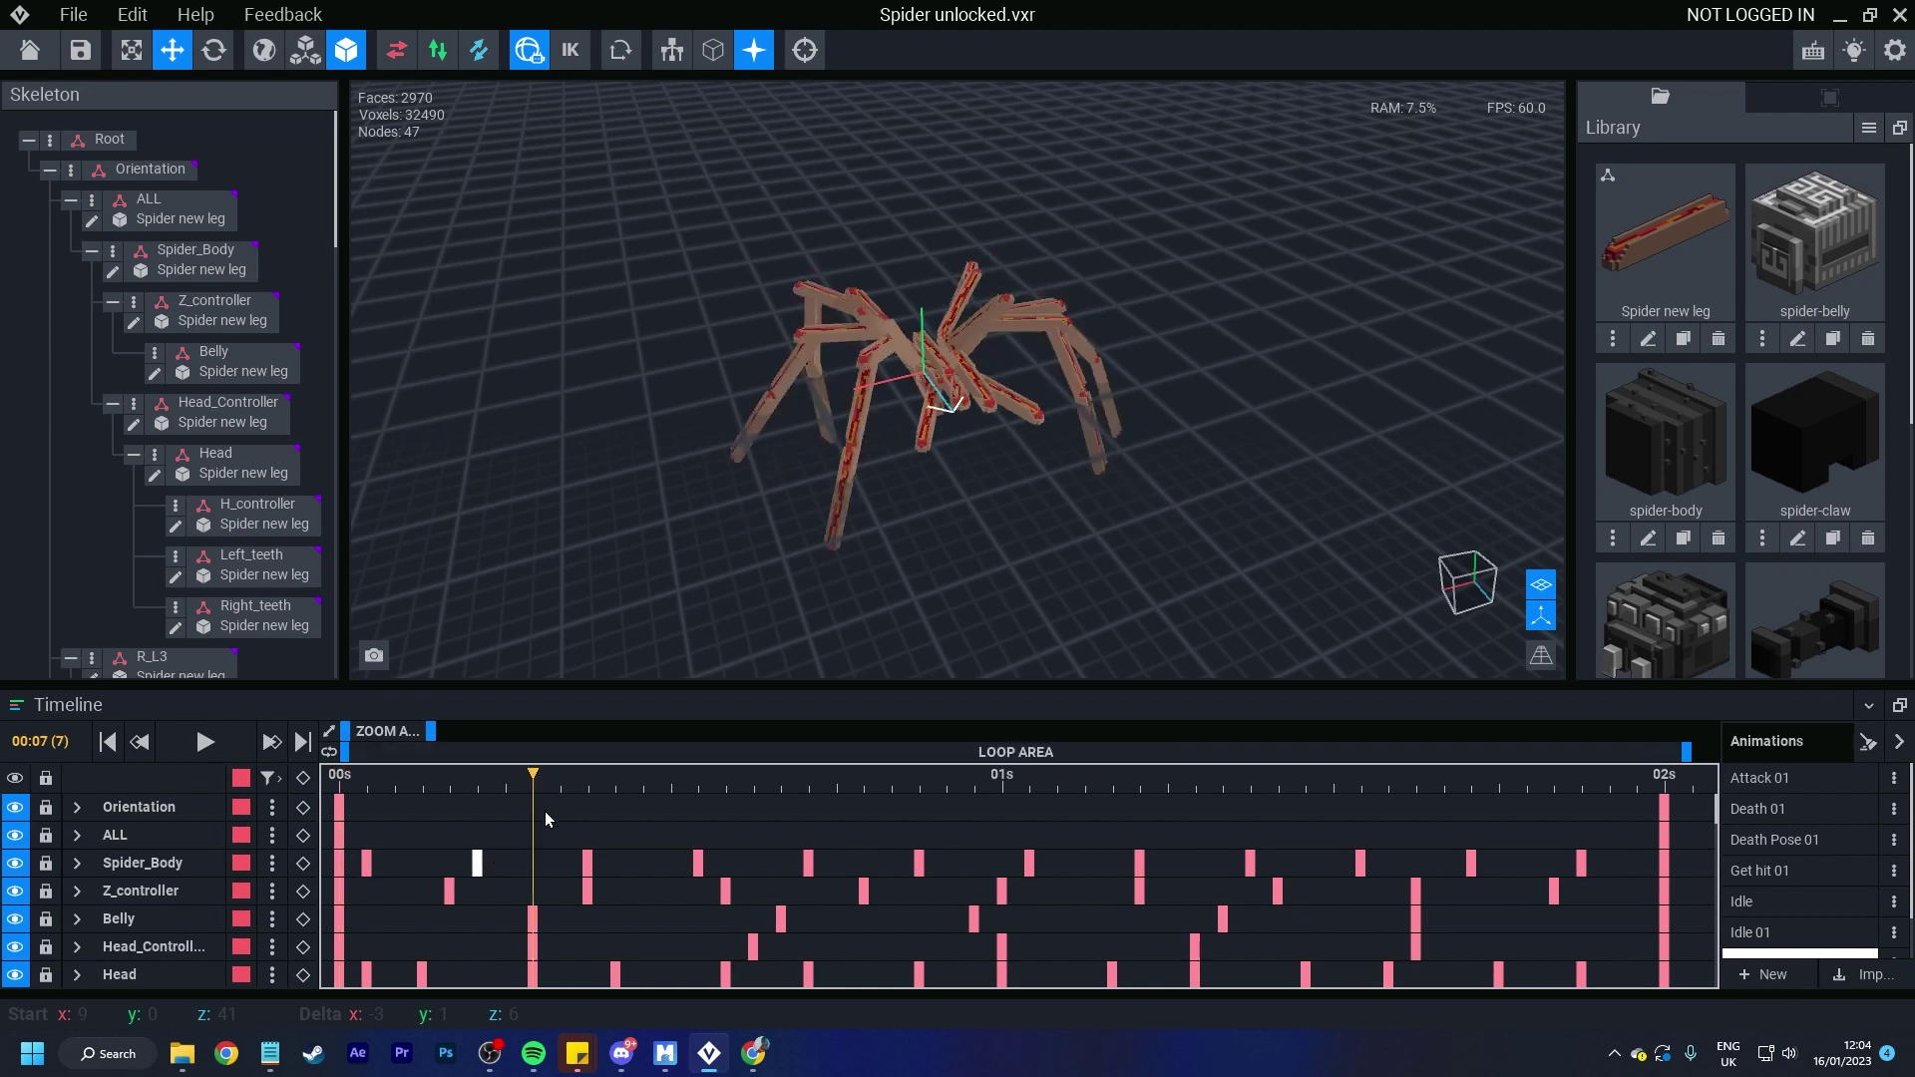
key(ctrl+v)
Step: Try pasting the Spider_Body keyframe at frame 8 and undo the paste
drag(533, 780, 561, 778)
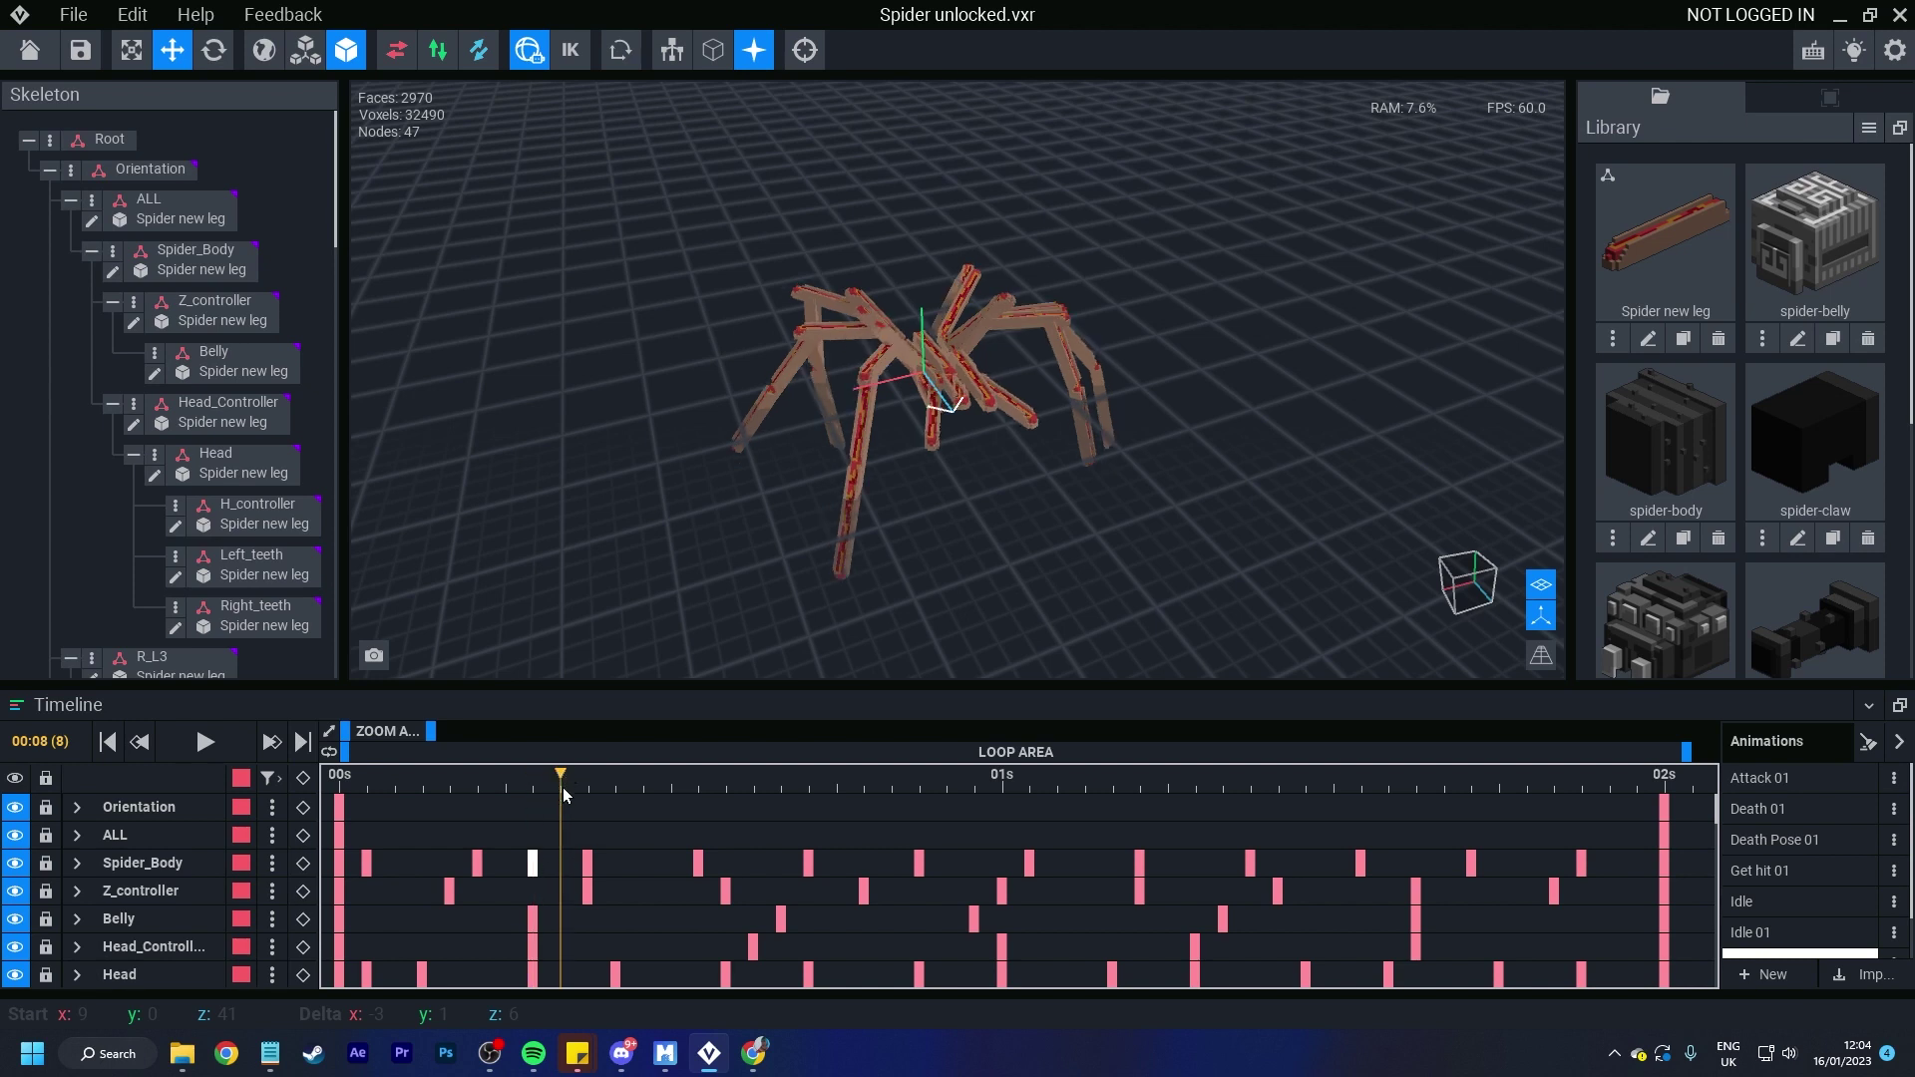
key(ctrl+v)
key(ctrl+z)
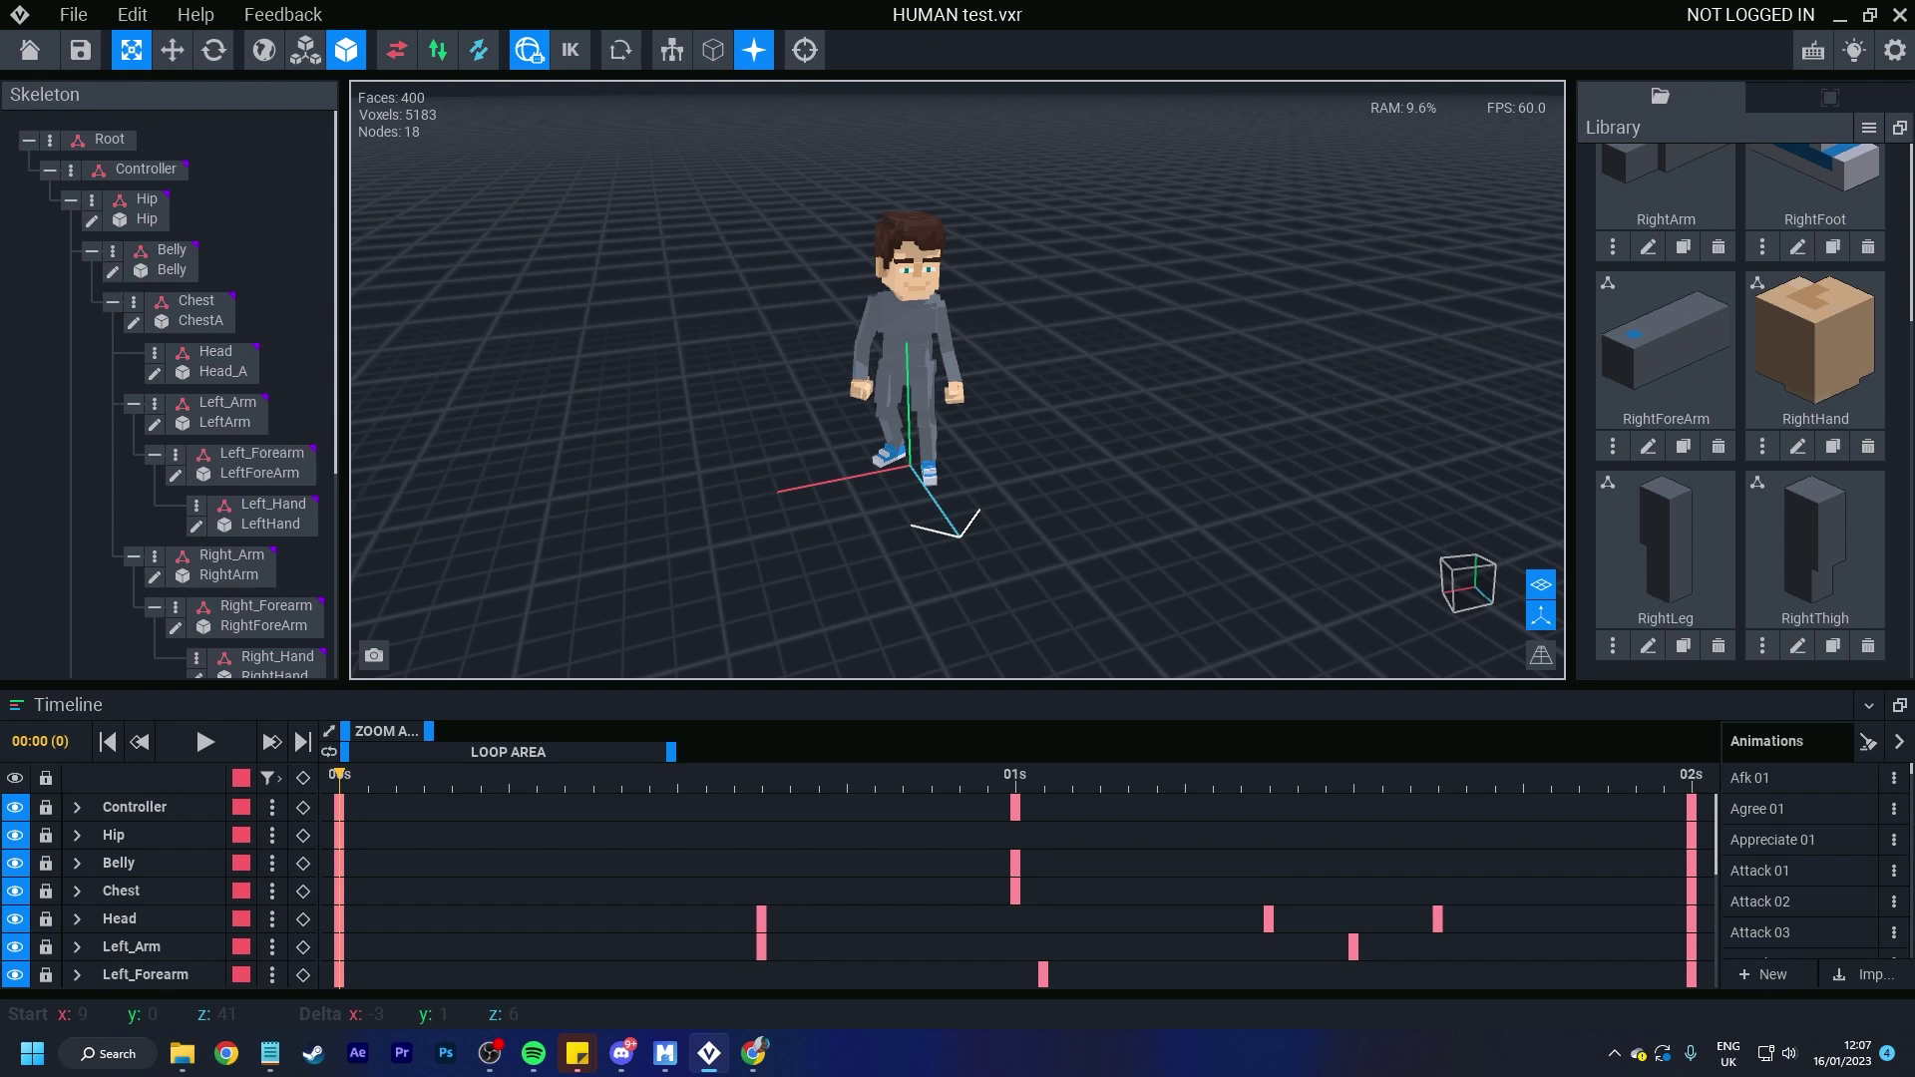
Step: In HUMAN test.vxr, select the Afk 01 animation and move backward past the start of the list to Walk 01
mouse_move(1908, 776)
mouse_down()
mouse_move(1909, 871)
mouse_move(1895, 746)
mouse_up()
click(1800, 778)
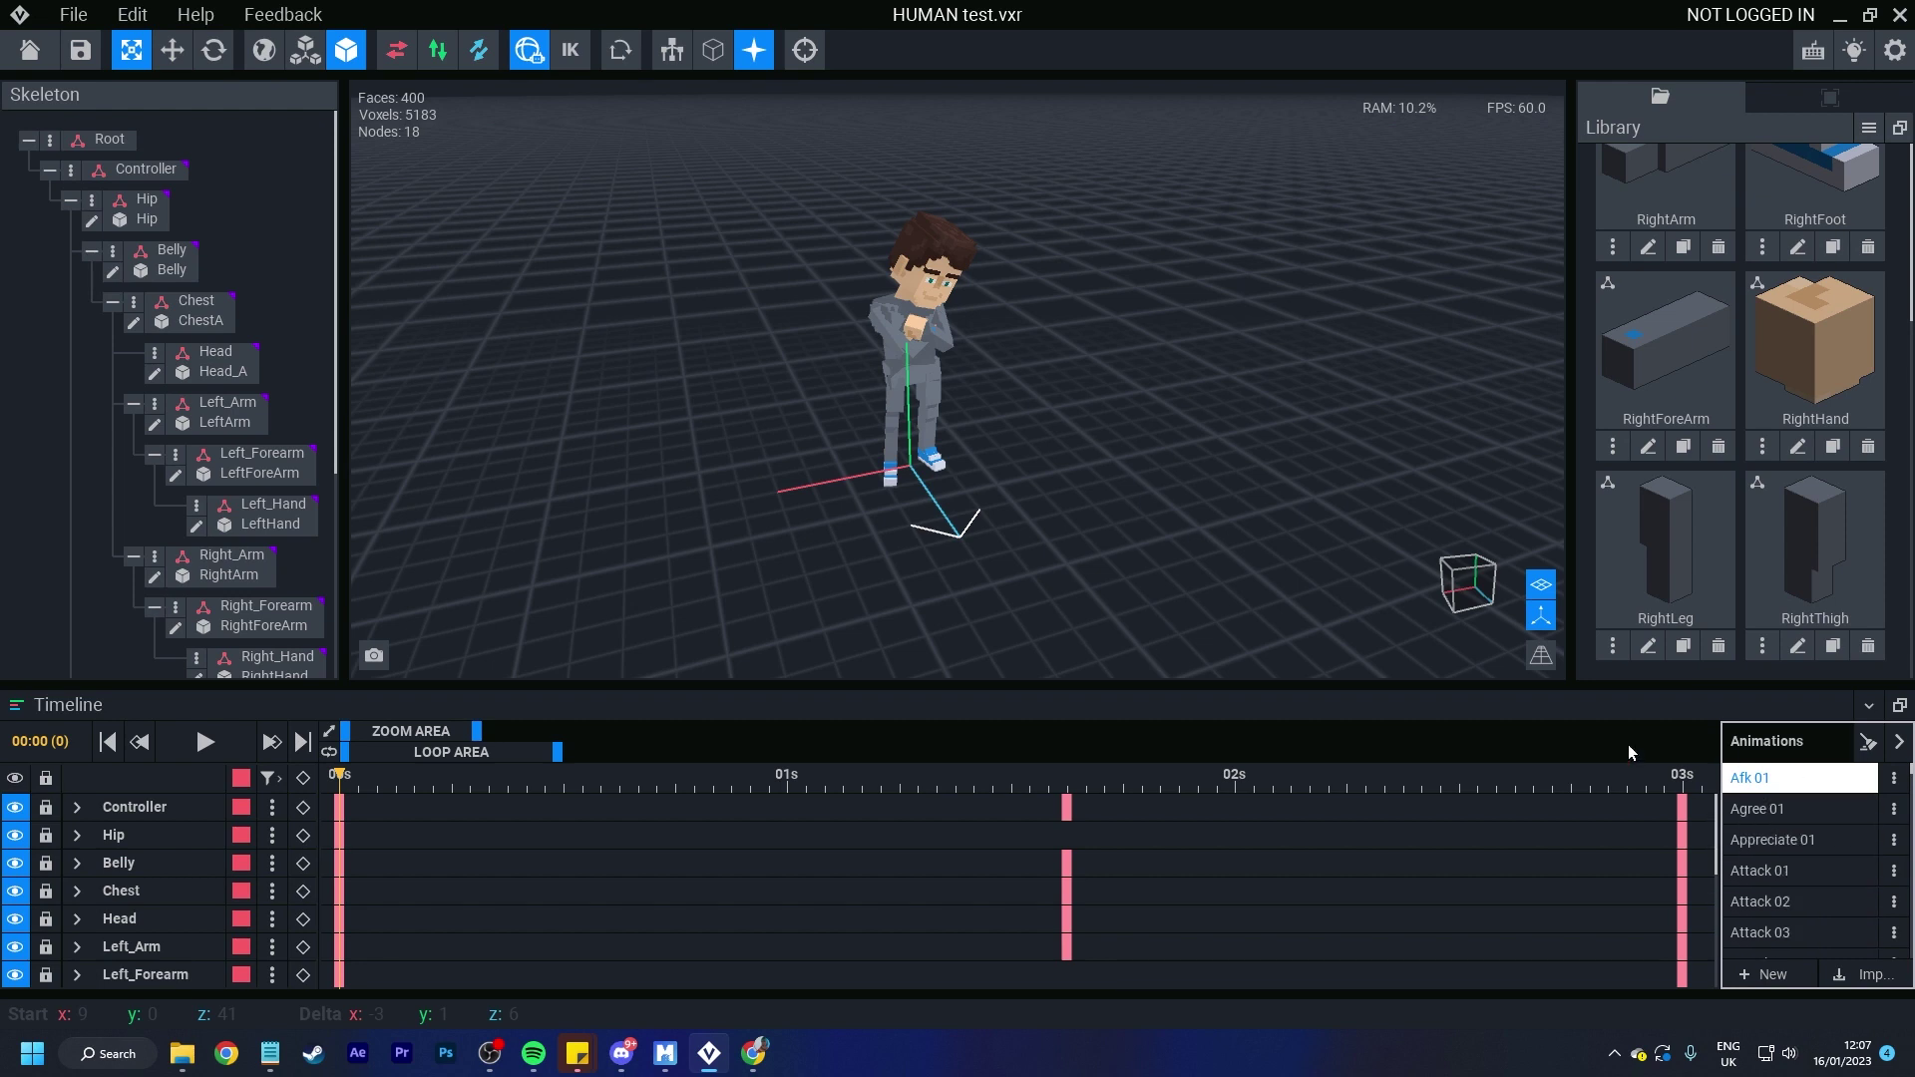
key(Up)
key(Up)
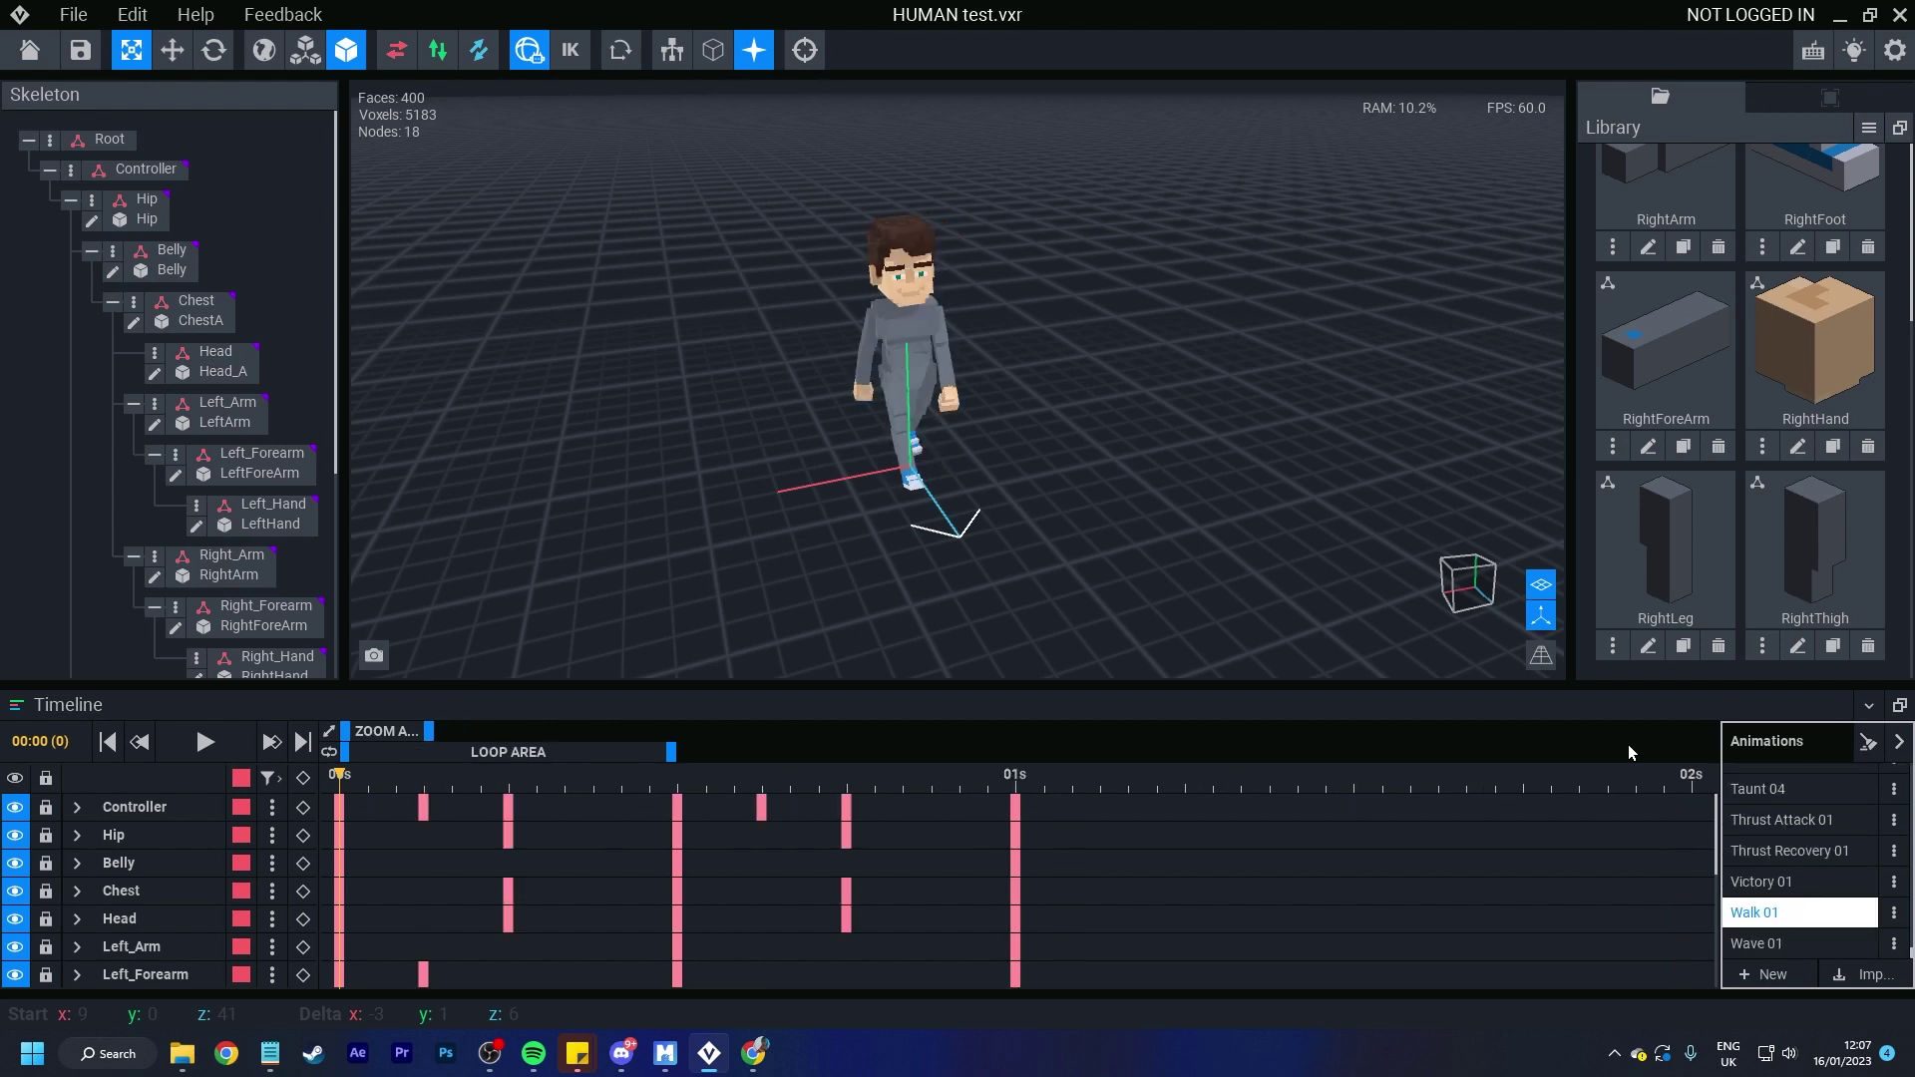
Step: Cycle through the animations whose names start with W, ending on Wave 01
key(w)
key(w)
key(w)
key(w)
key(w)
key(w)
key(w)
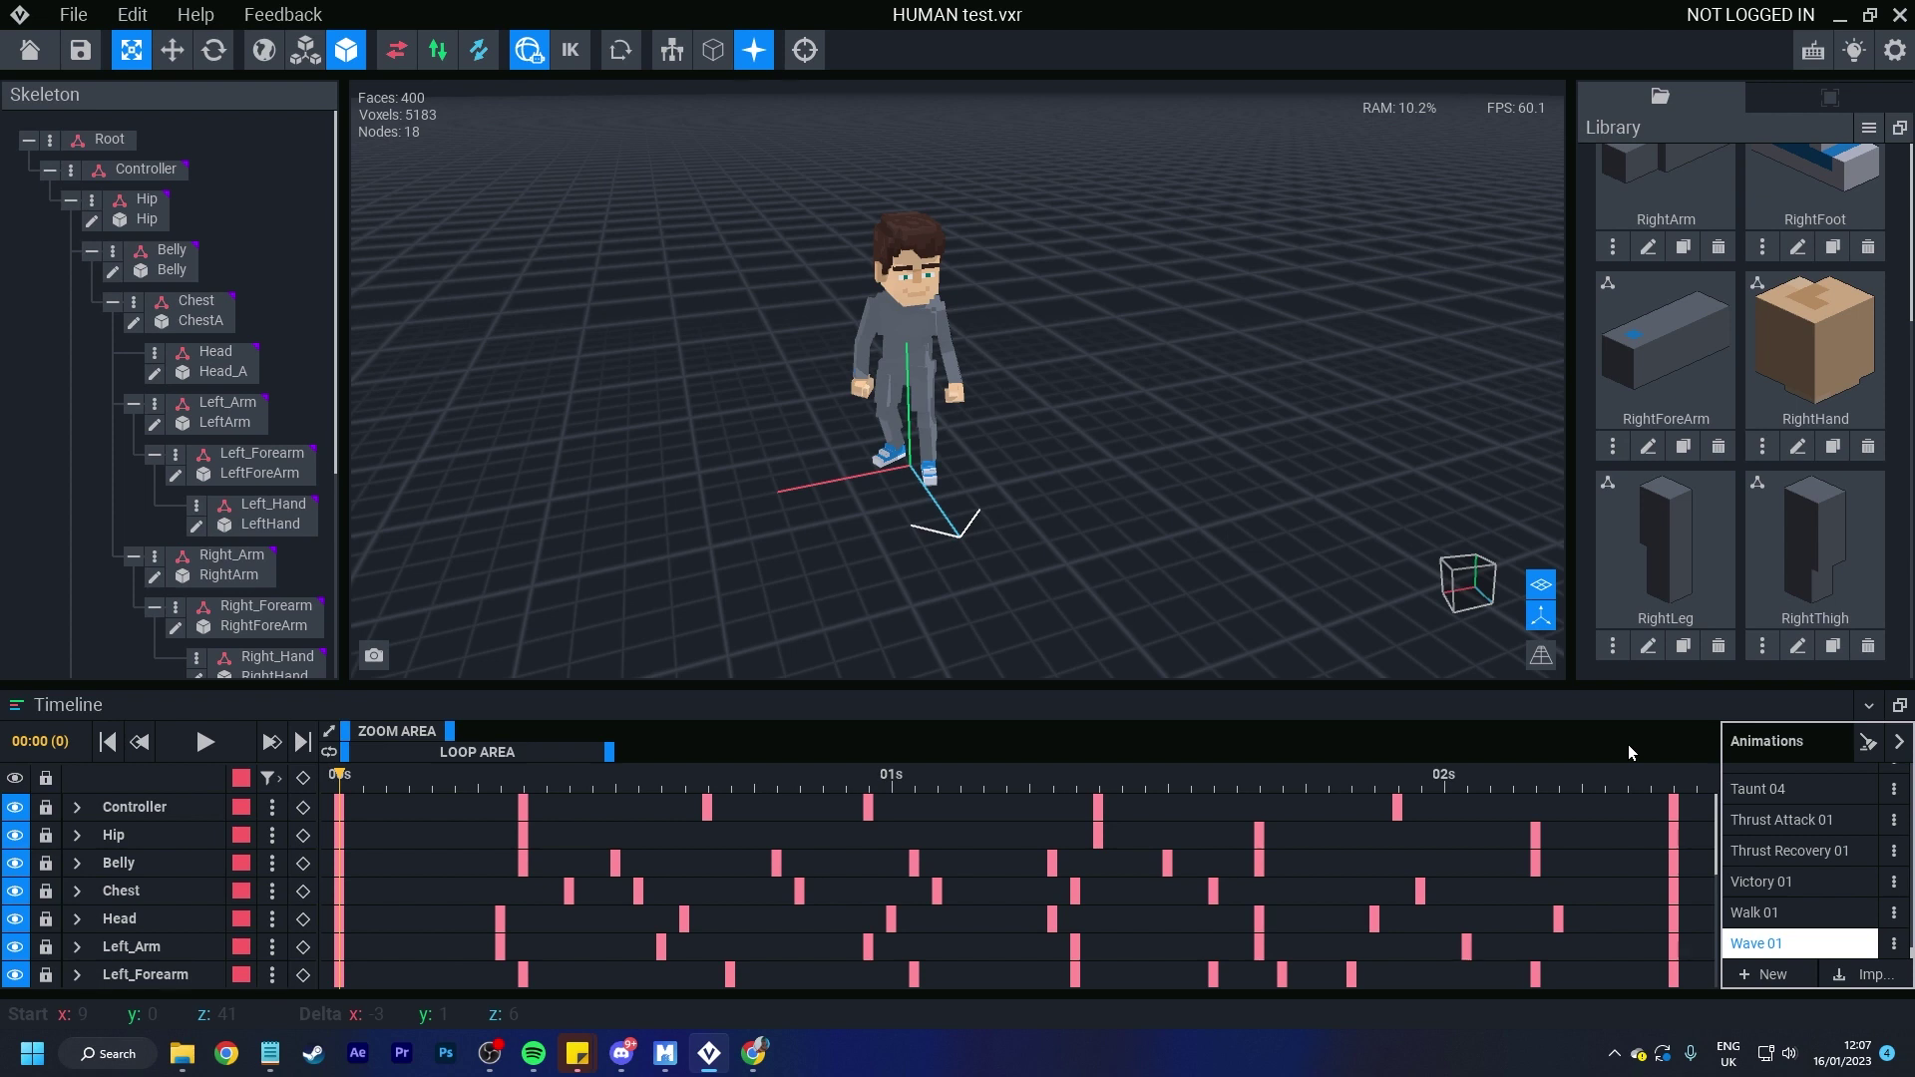
Step: Jump to Dance 01 and step forward through the dance animations to Dance C-Walk 01
key(d)
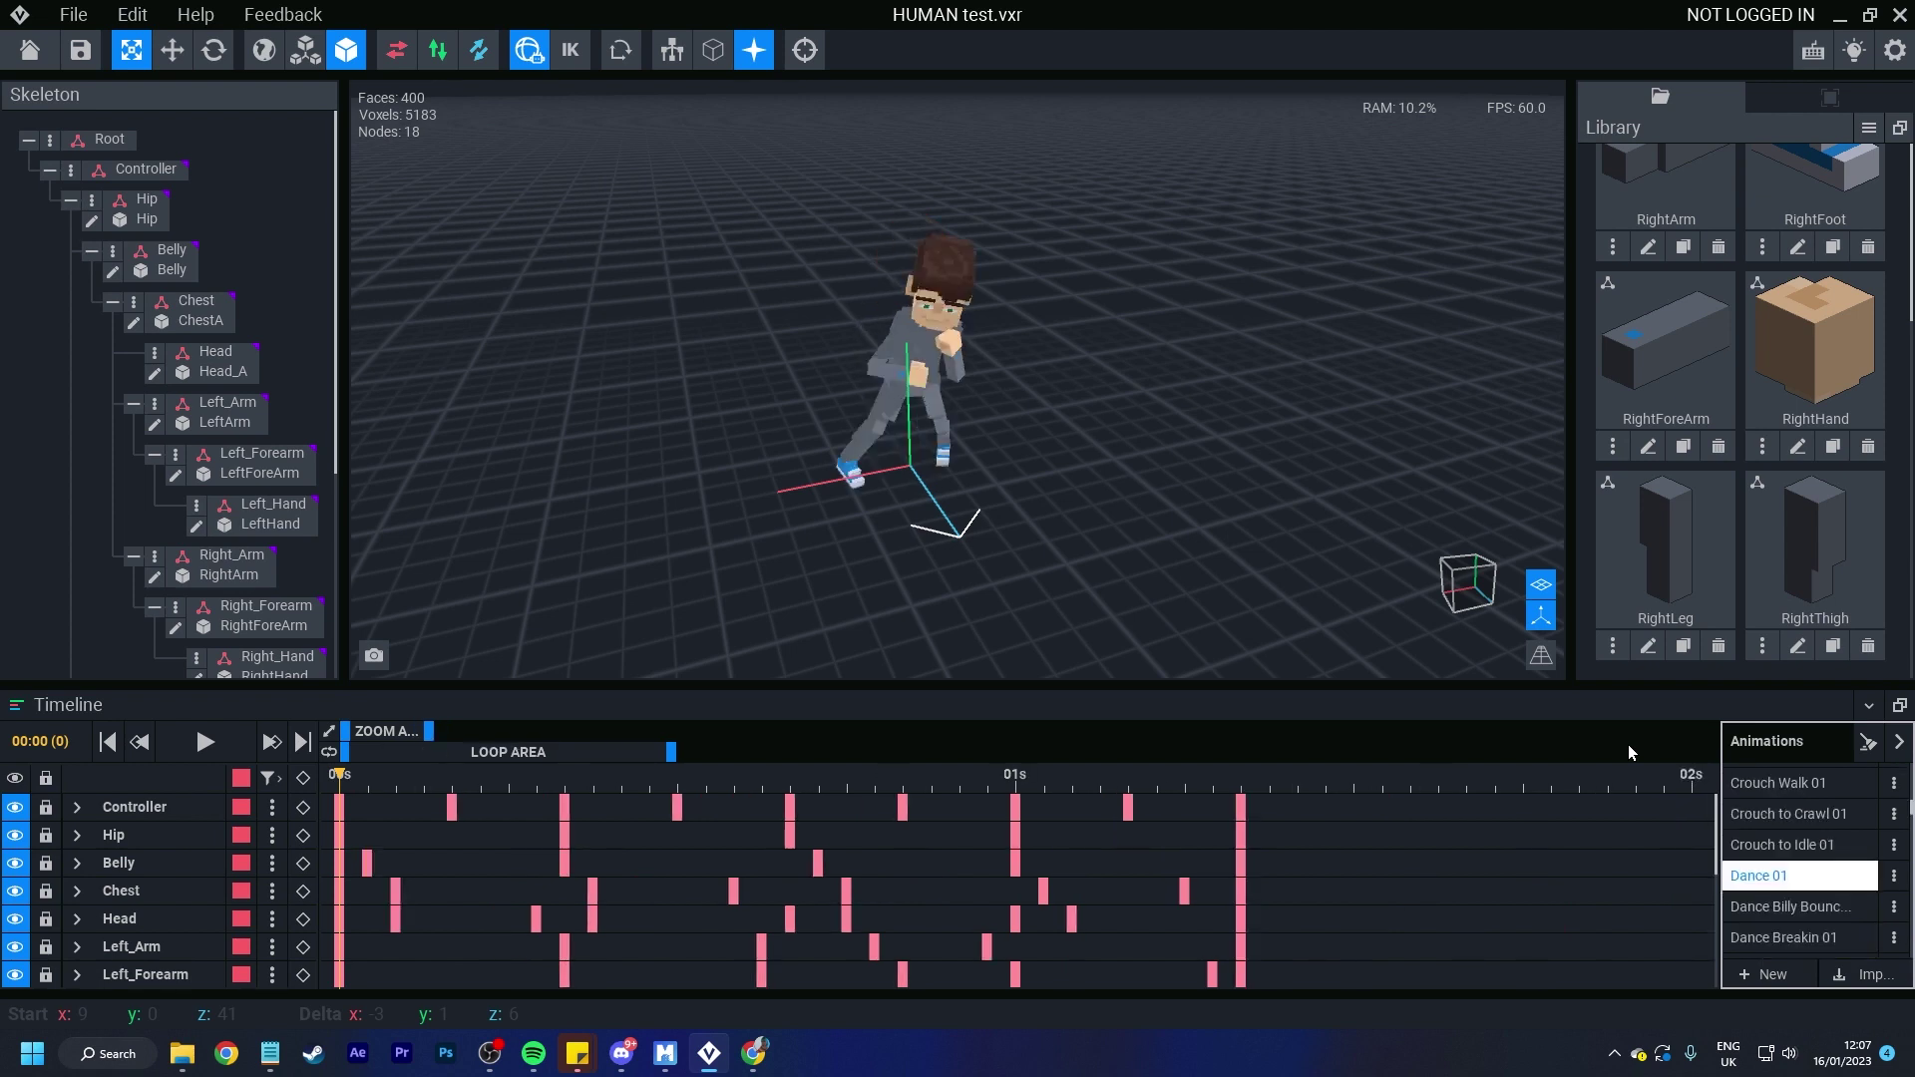
key(Down)
key(Down)
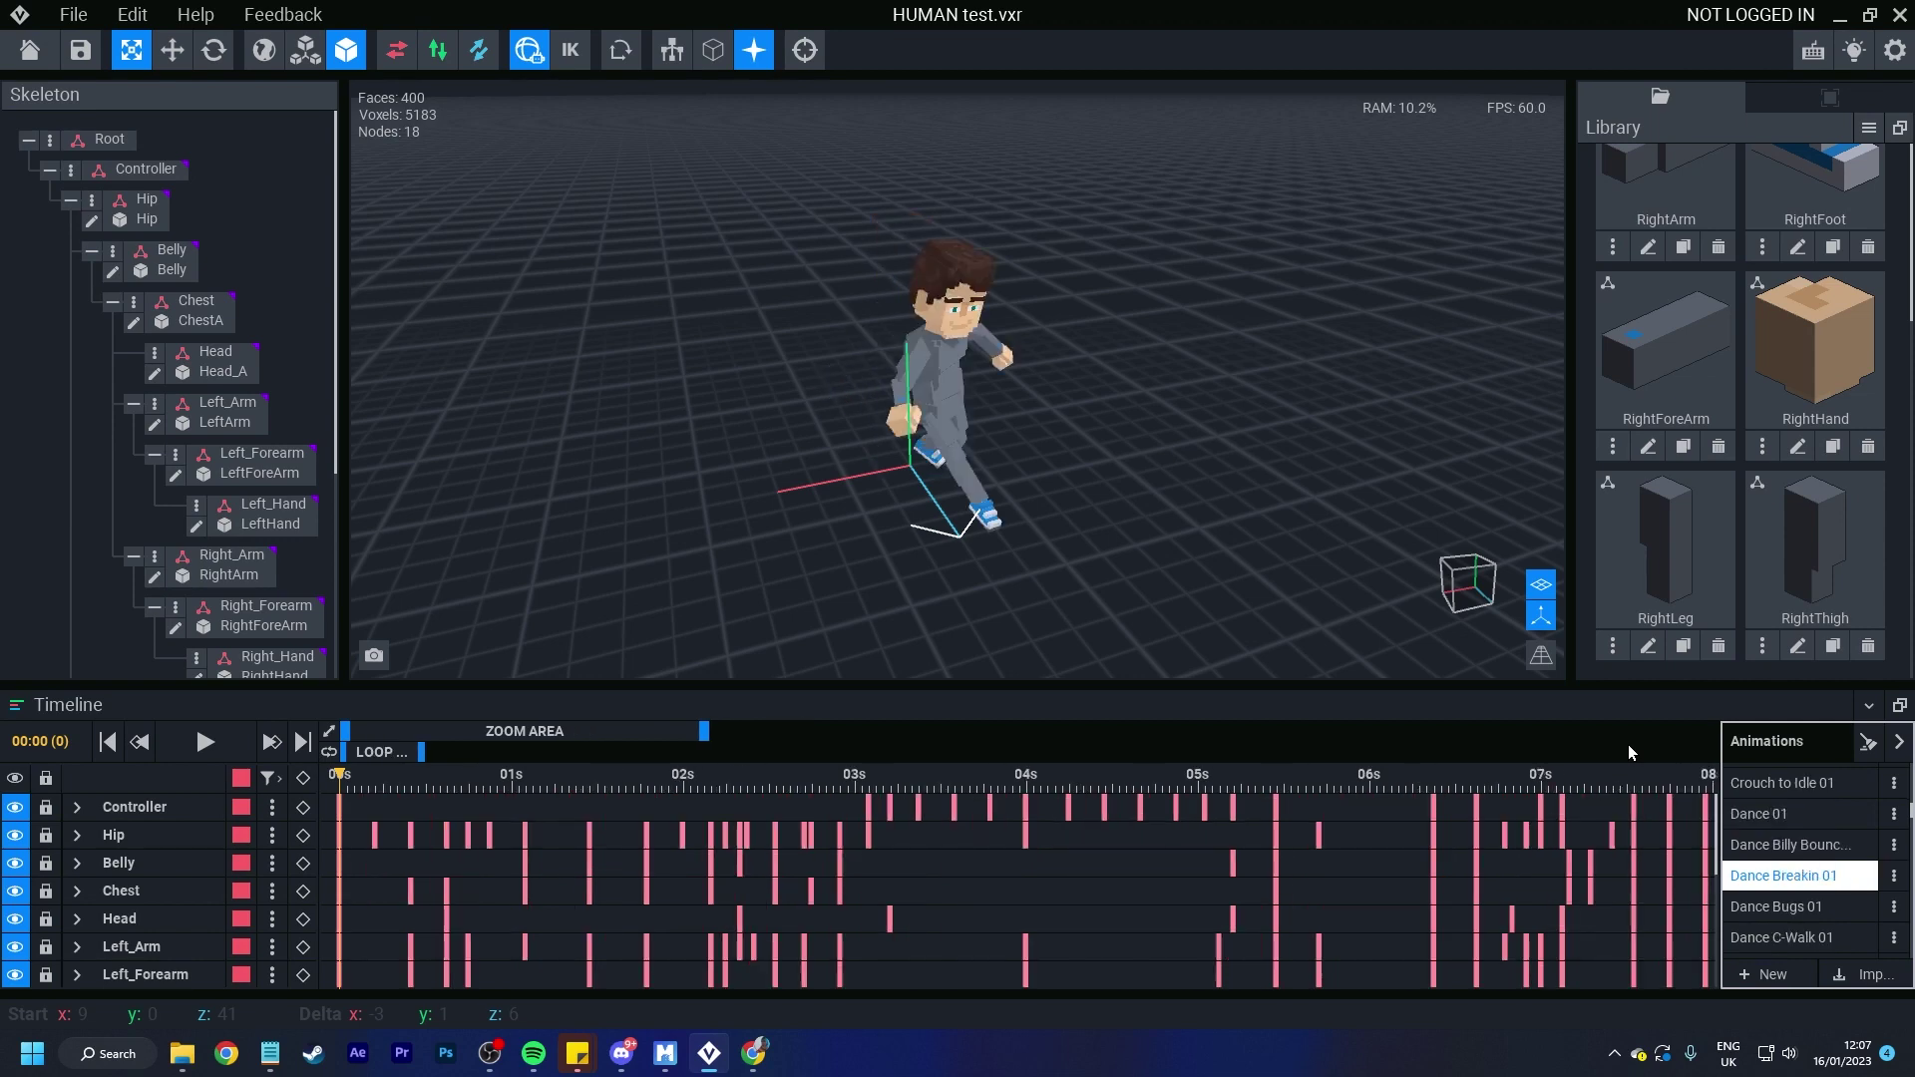
key(Down)
key(Down)
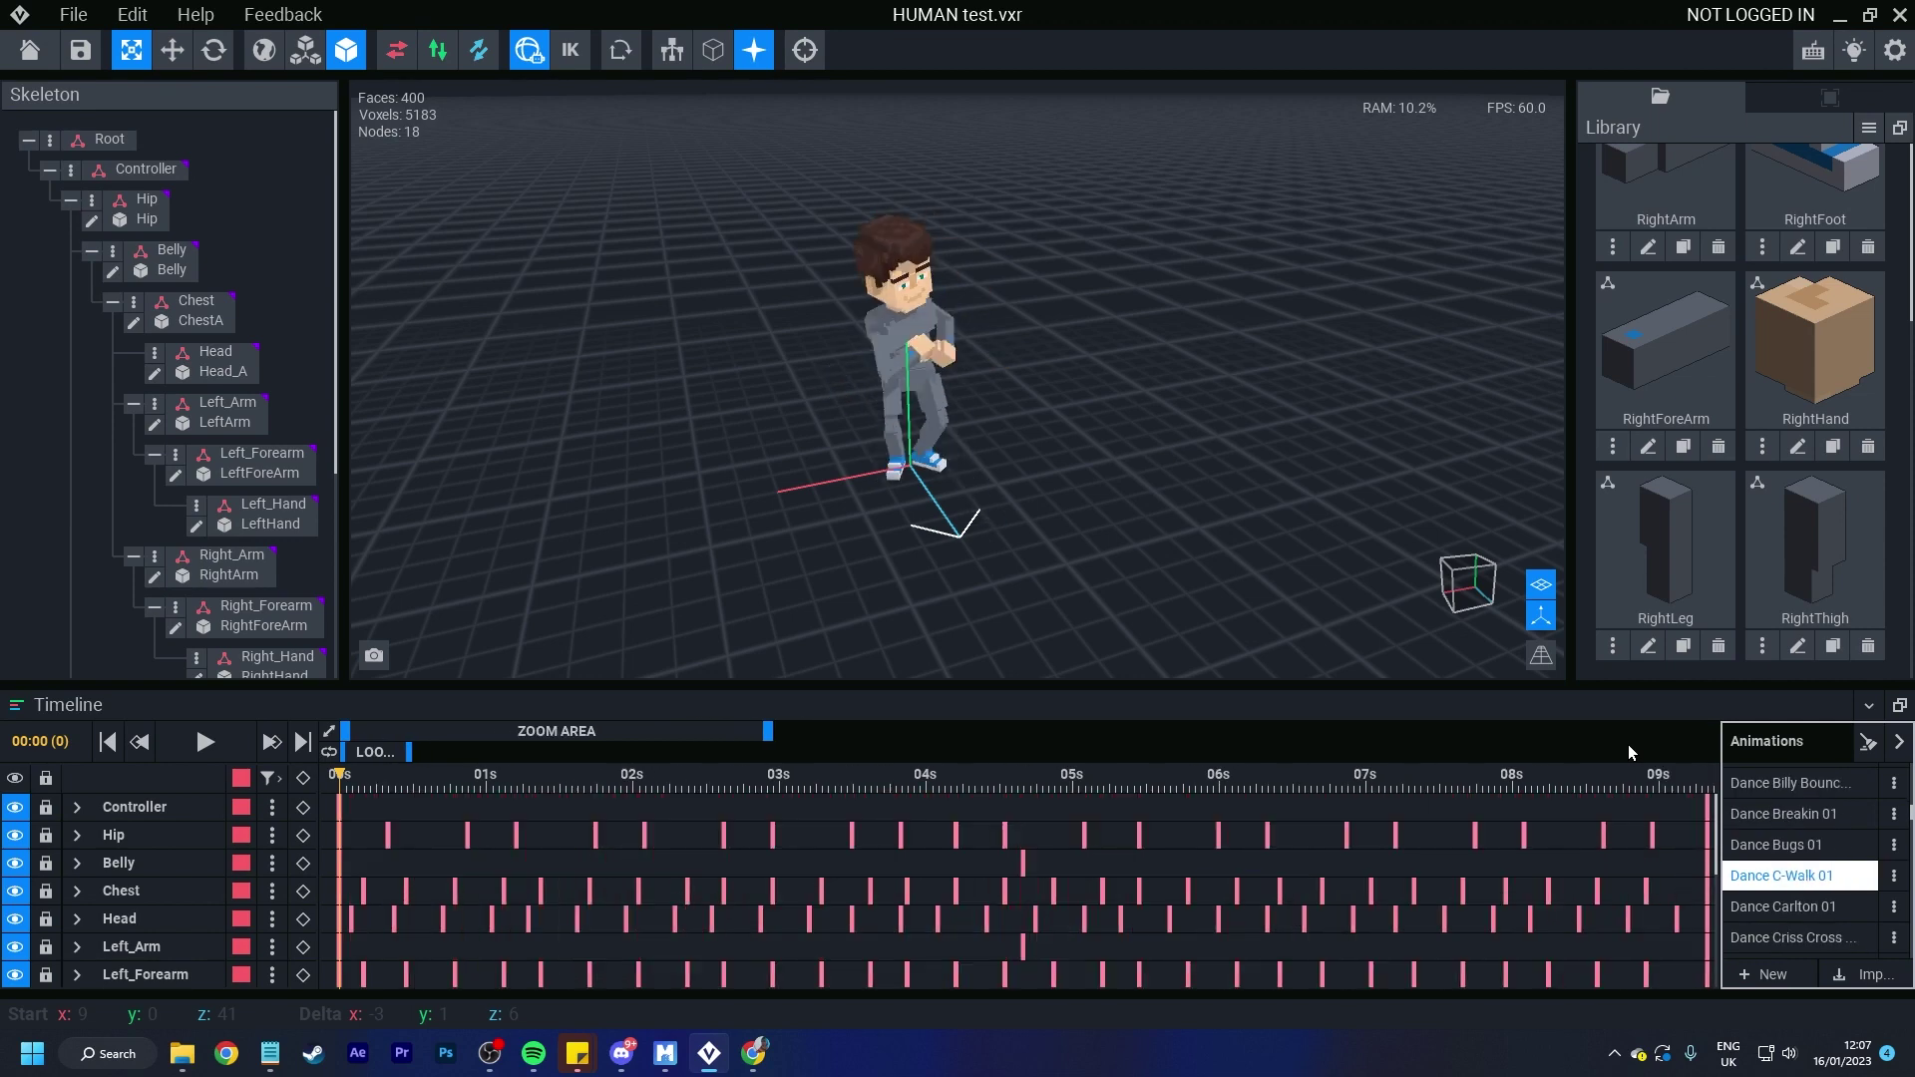
Step: Browse forward through the remaining dance animations, past Dance PBJT 01 and Dance Techno 01, to Deny 01
key(Down)
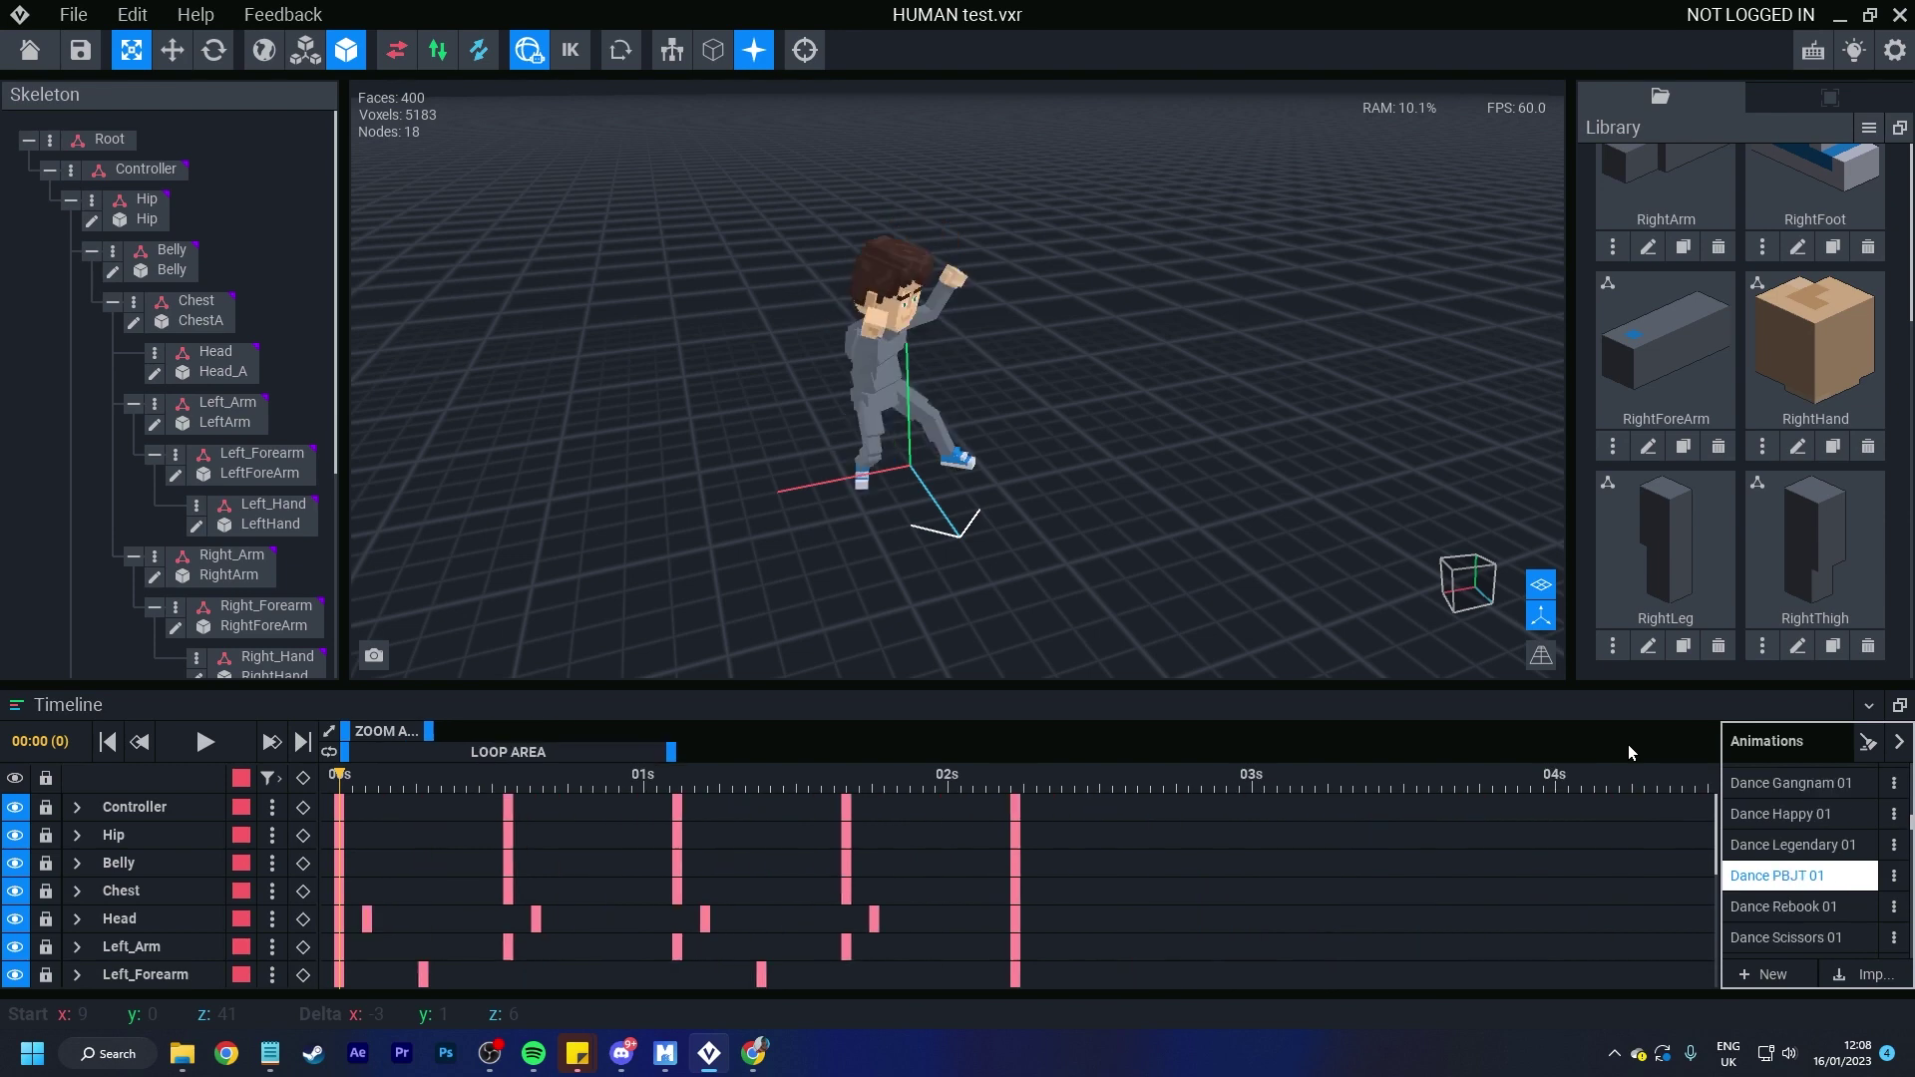
key(Down)
key(Down)
key(Down)
key(Down)
key(Down)
key(Down)
key(Down)
key(Down)
key(Down)
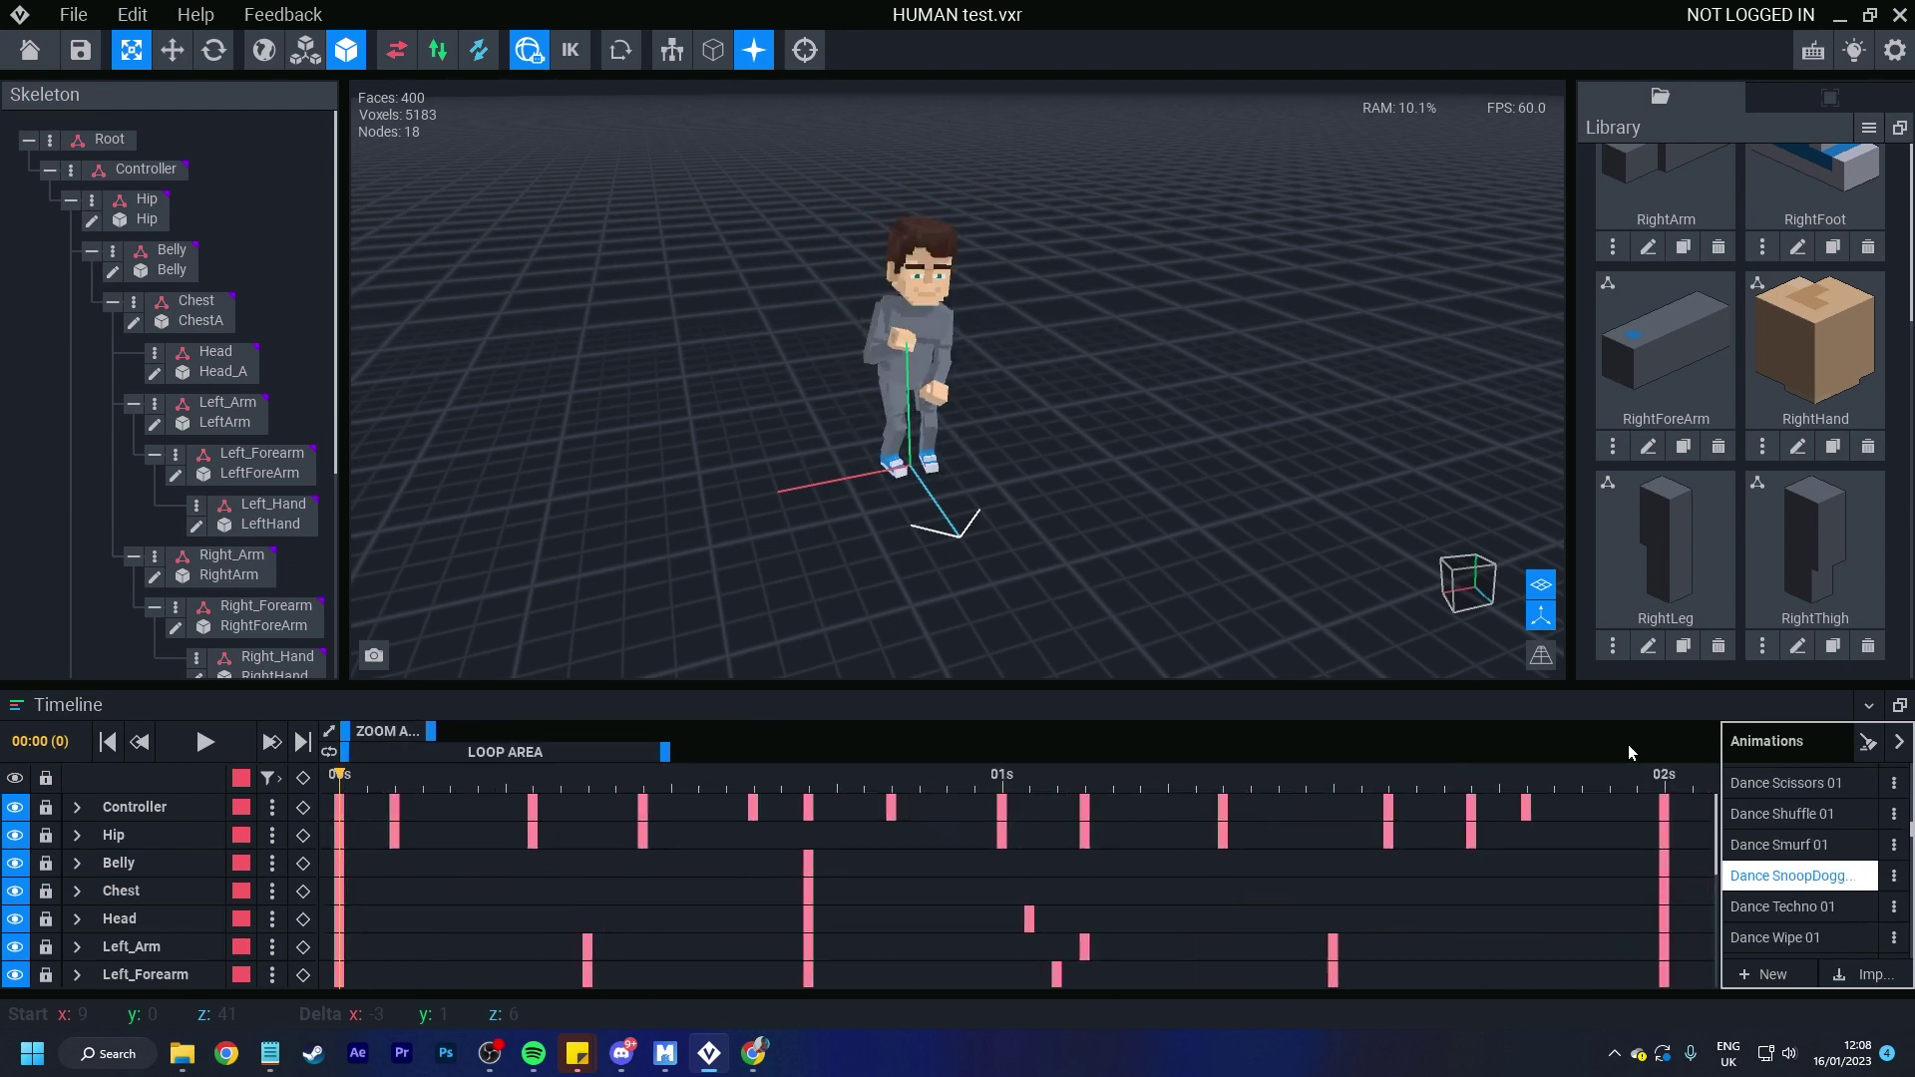
key(Down)
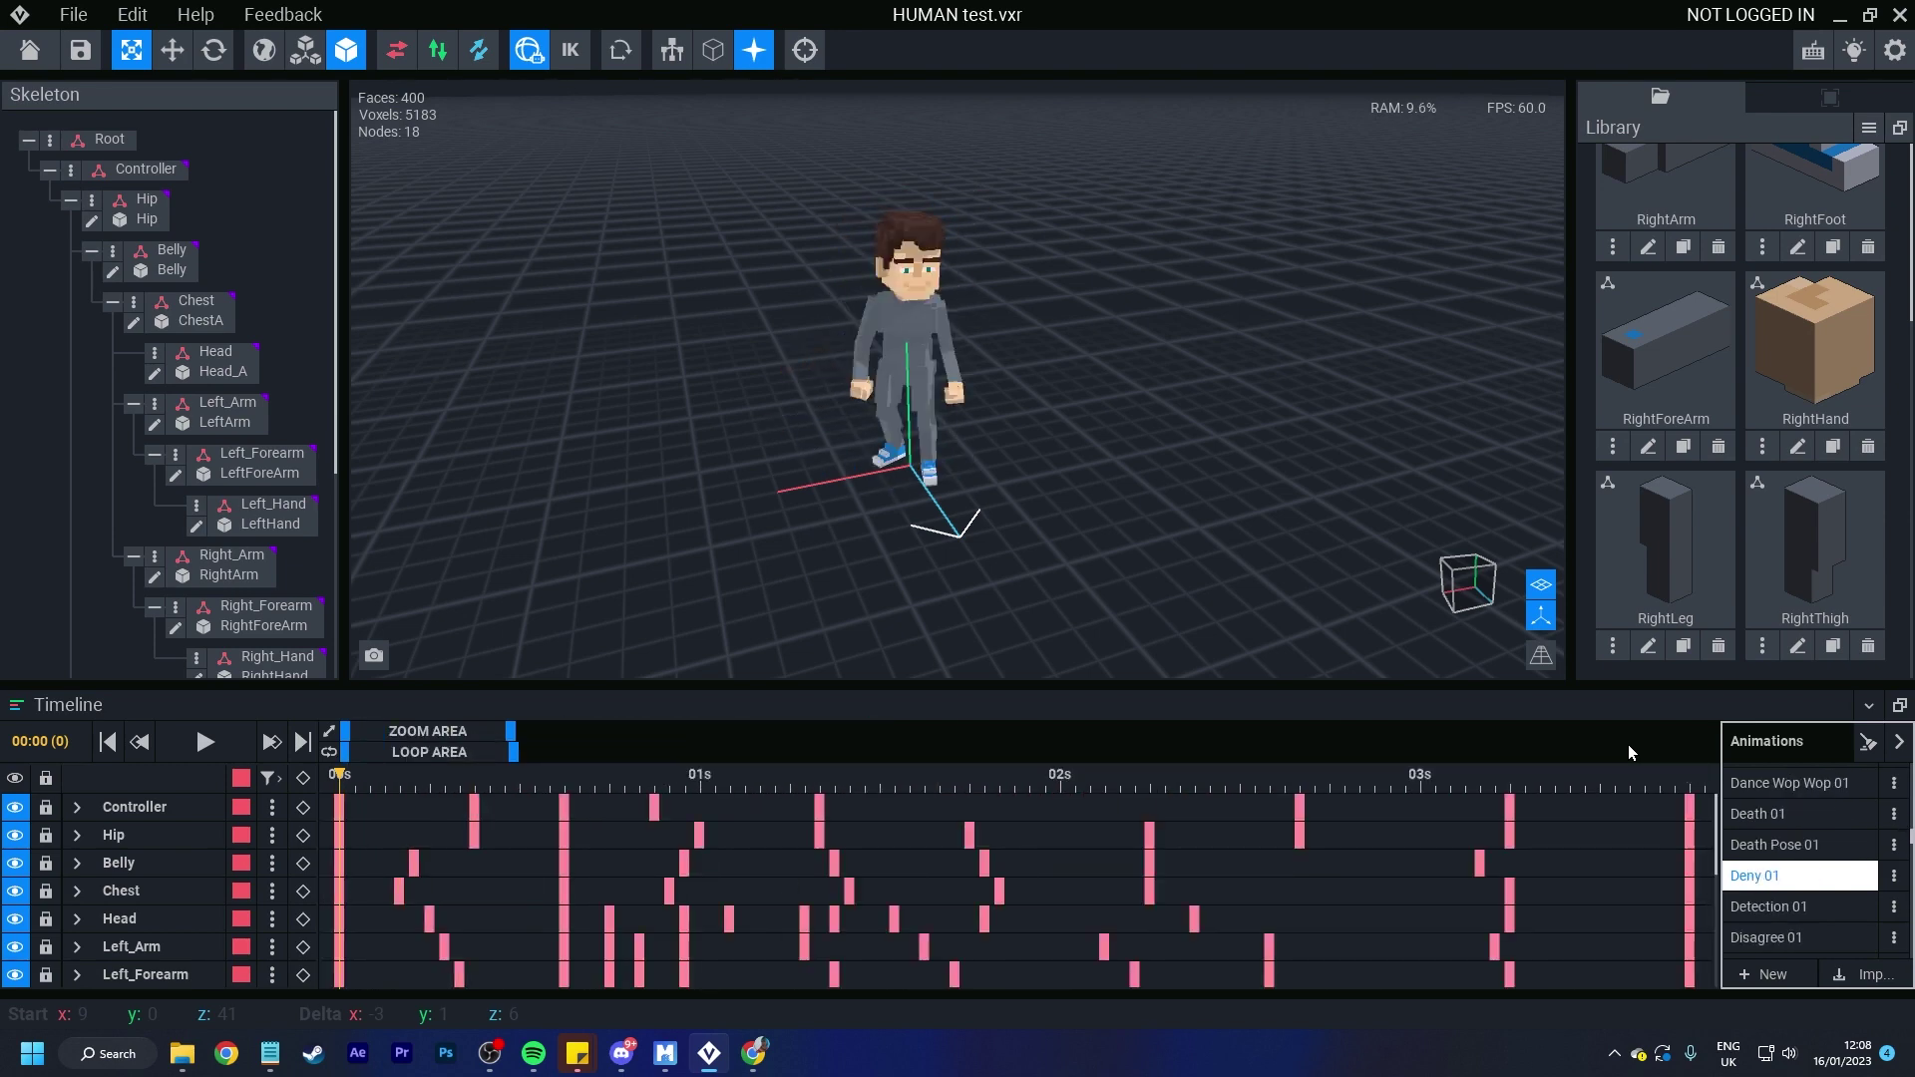
Step: Move on from Deny 01 to the Idle animations, select Idle 01, and save the project
key(Down)
key(Down)
key(Down)
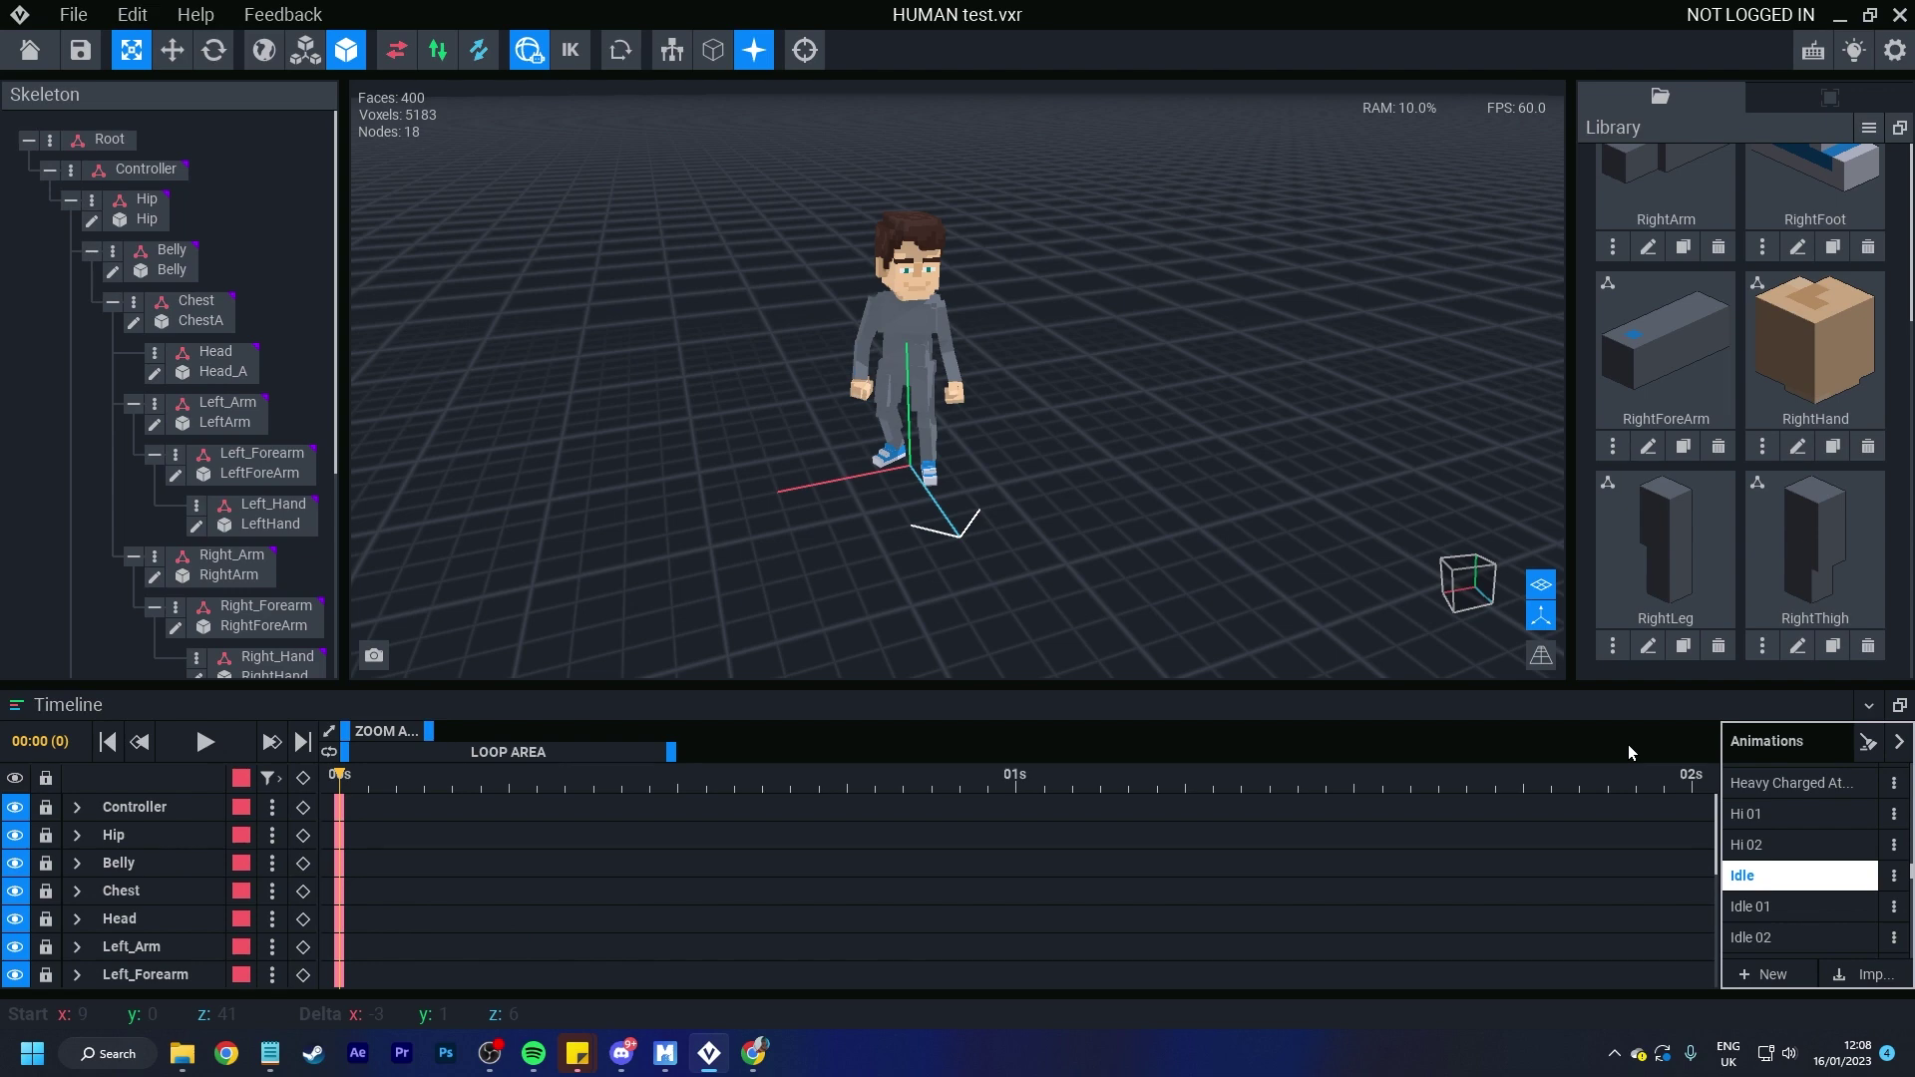
key(Down)
key(Down)
key(Down)
key(Down)
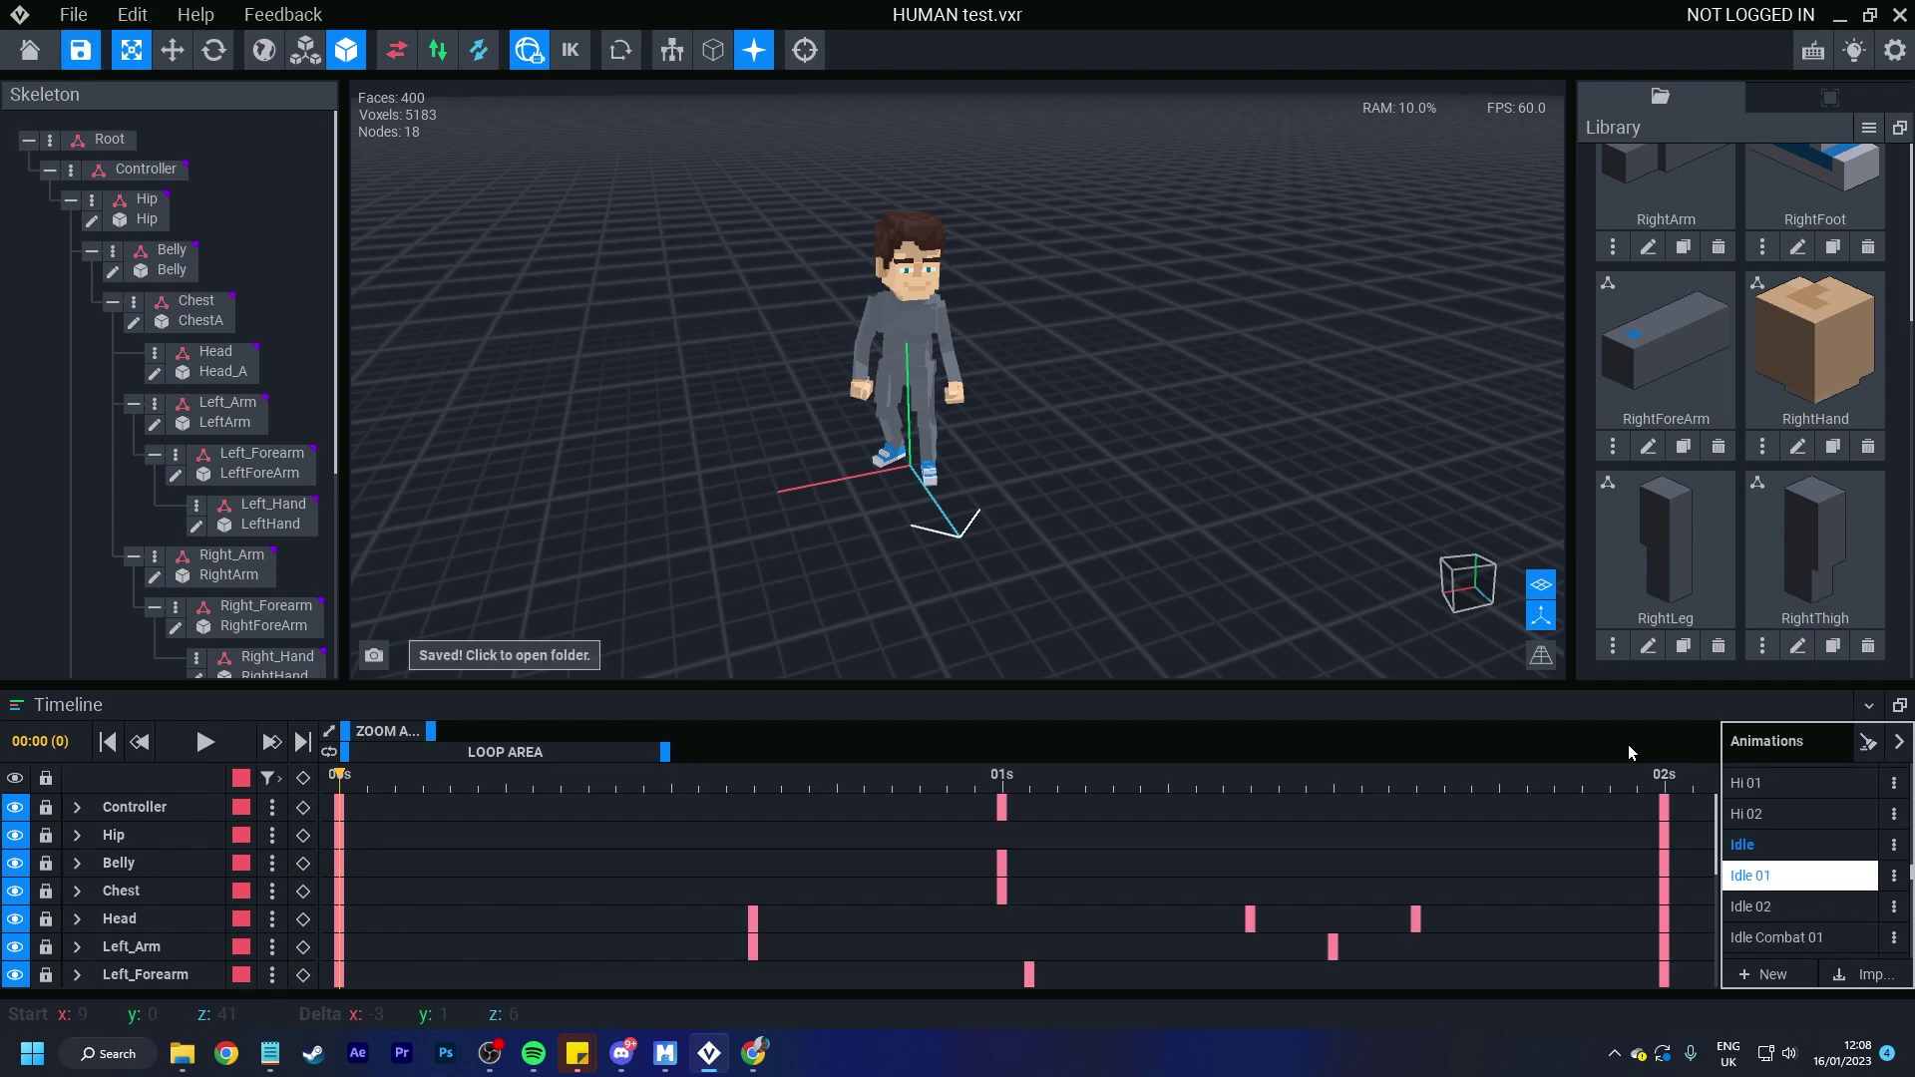
key(Down)
key(Down)
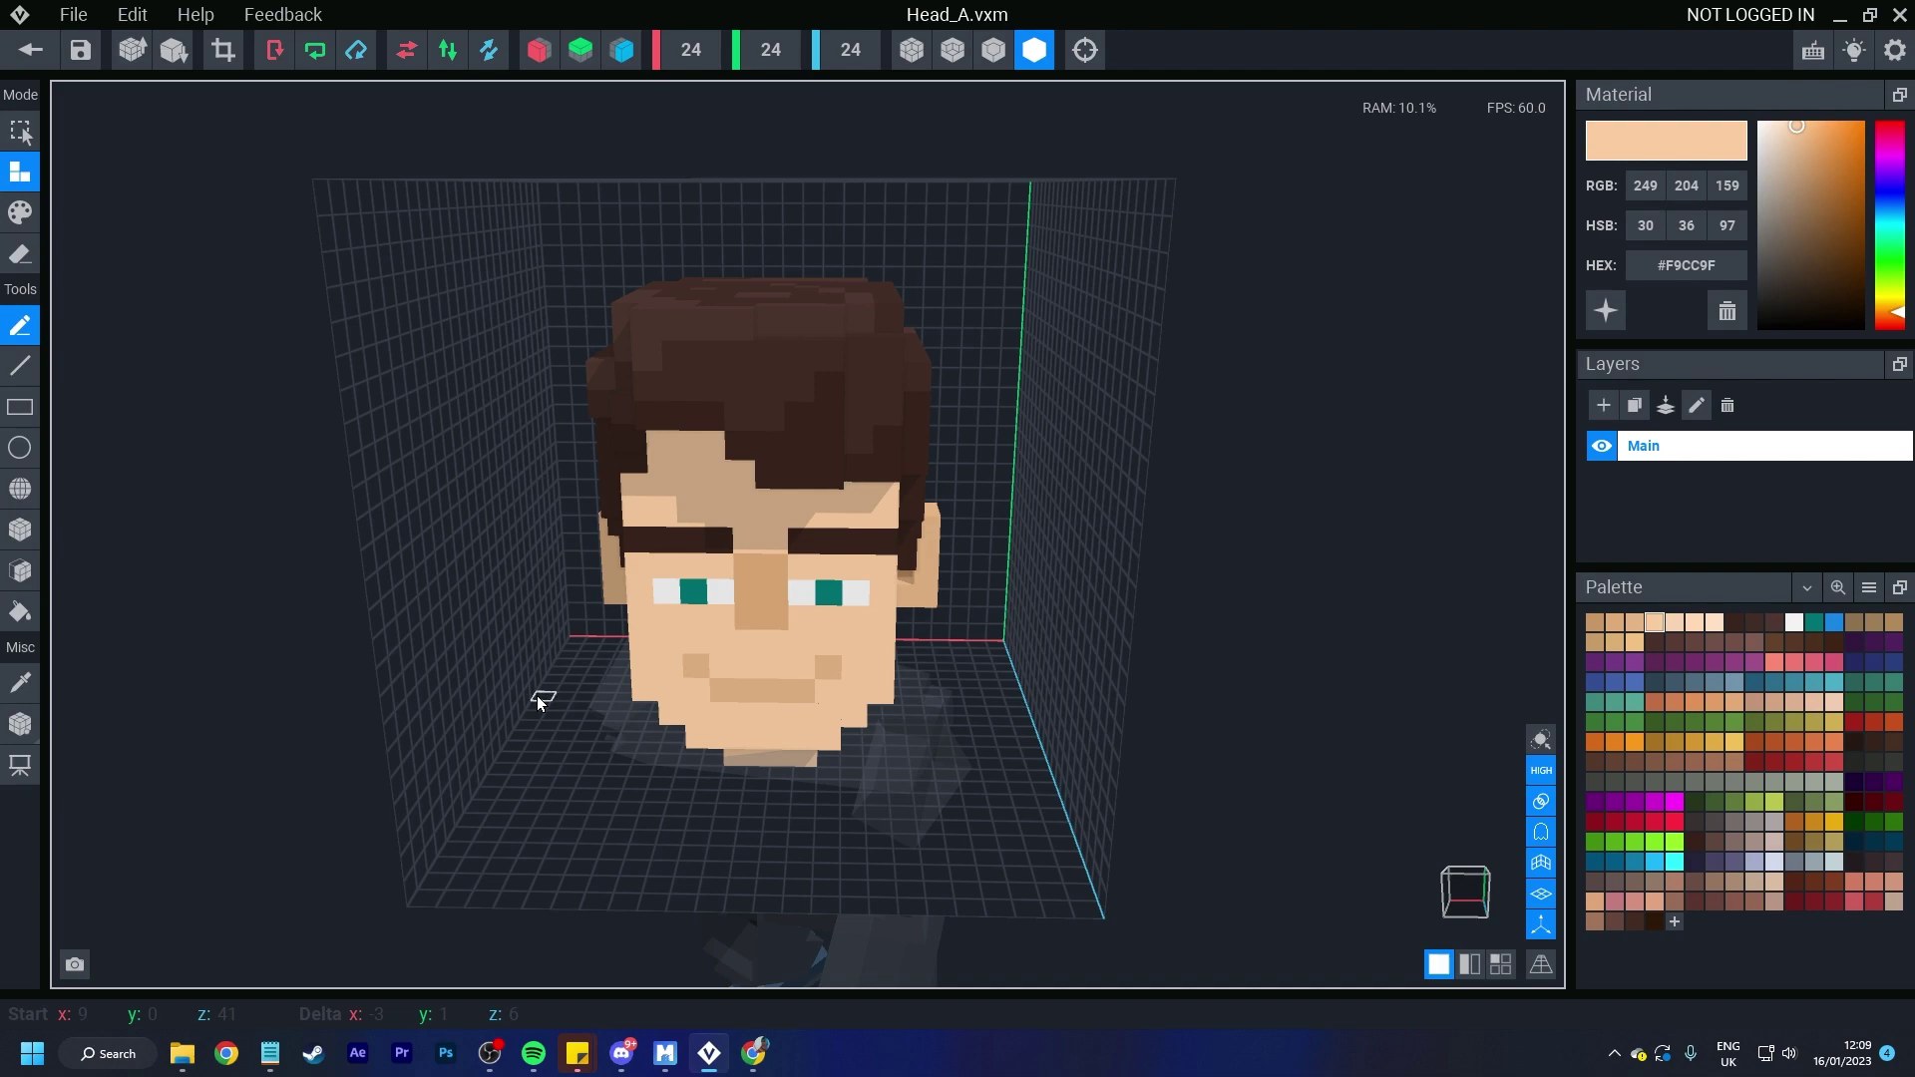
Step: Select all voxels of the Head_A model and inspect the selection from slightly different angles
key(ctrl+a)
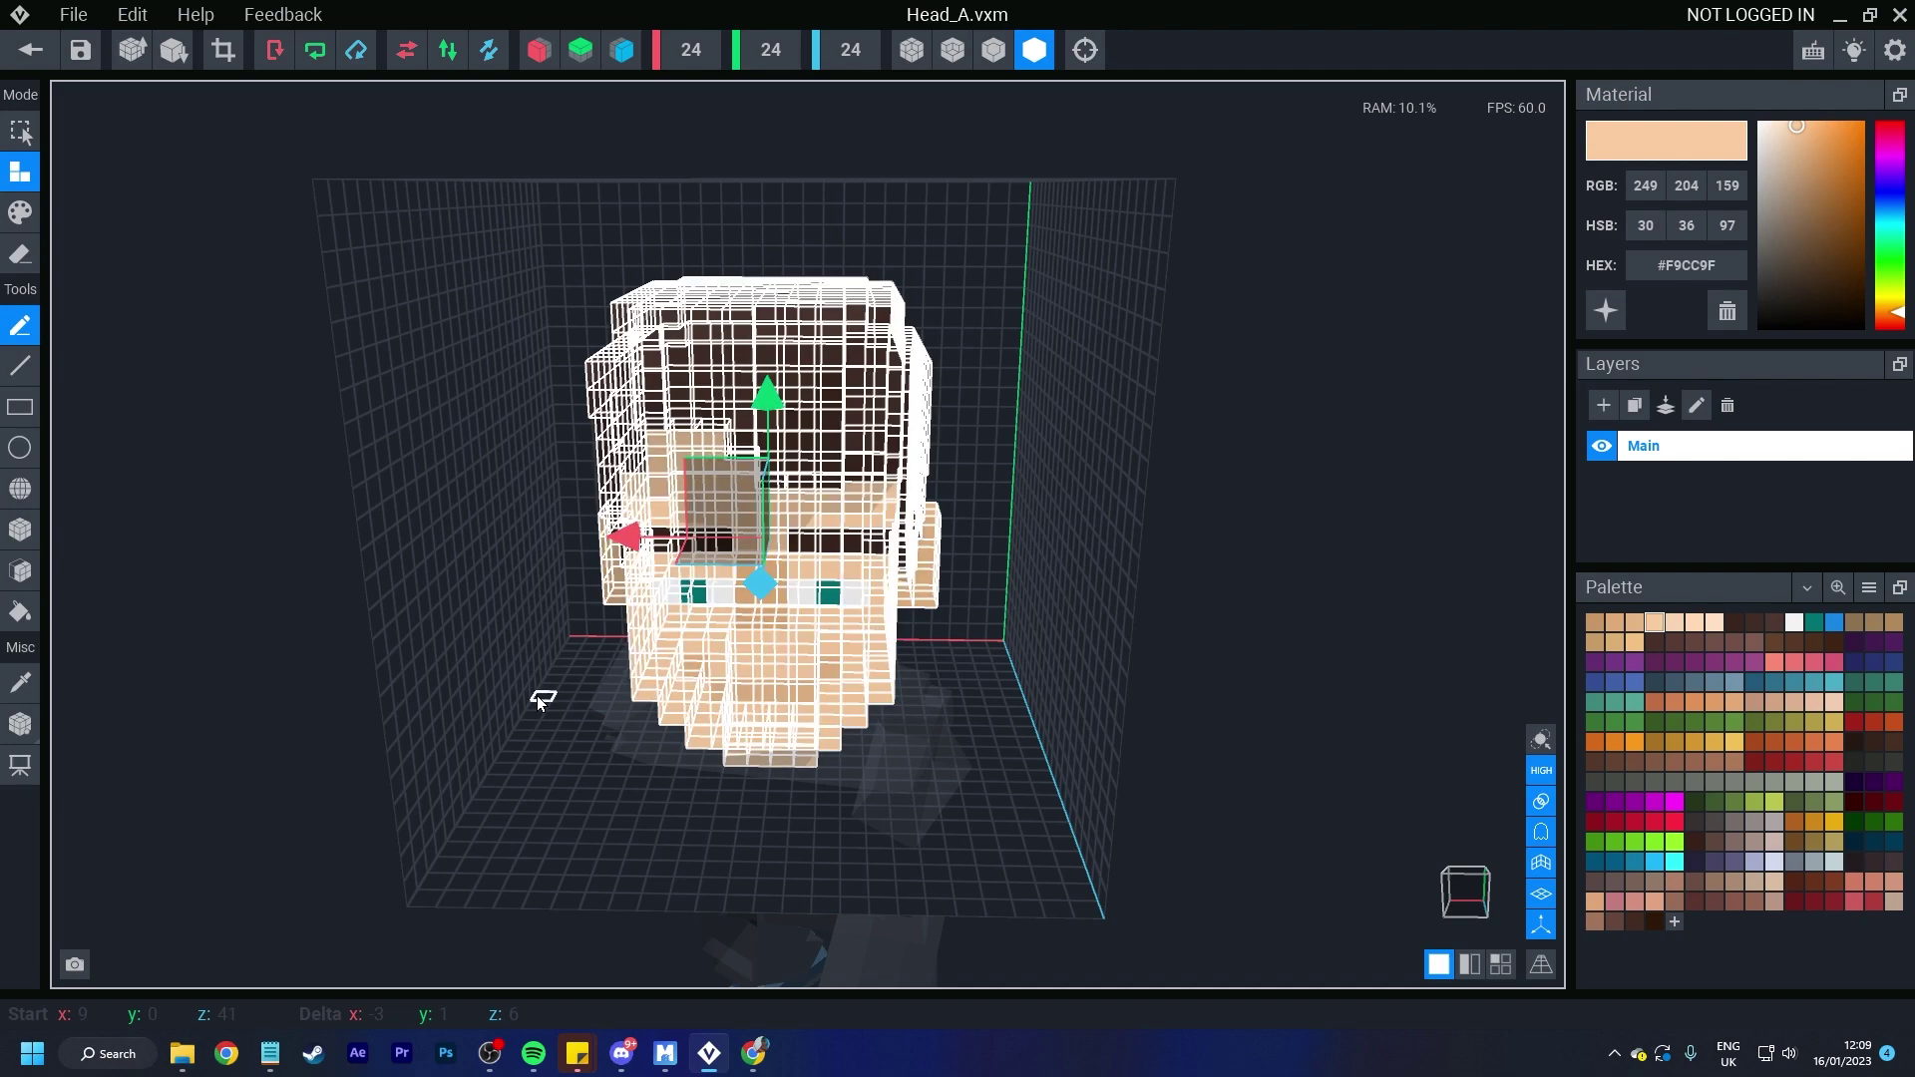
mouse_move(452, 659)
right_down()
mouse_move(719, 654)
mouse_move(429, 668)
right_up()
right_drag(769, 485, 628, 728)
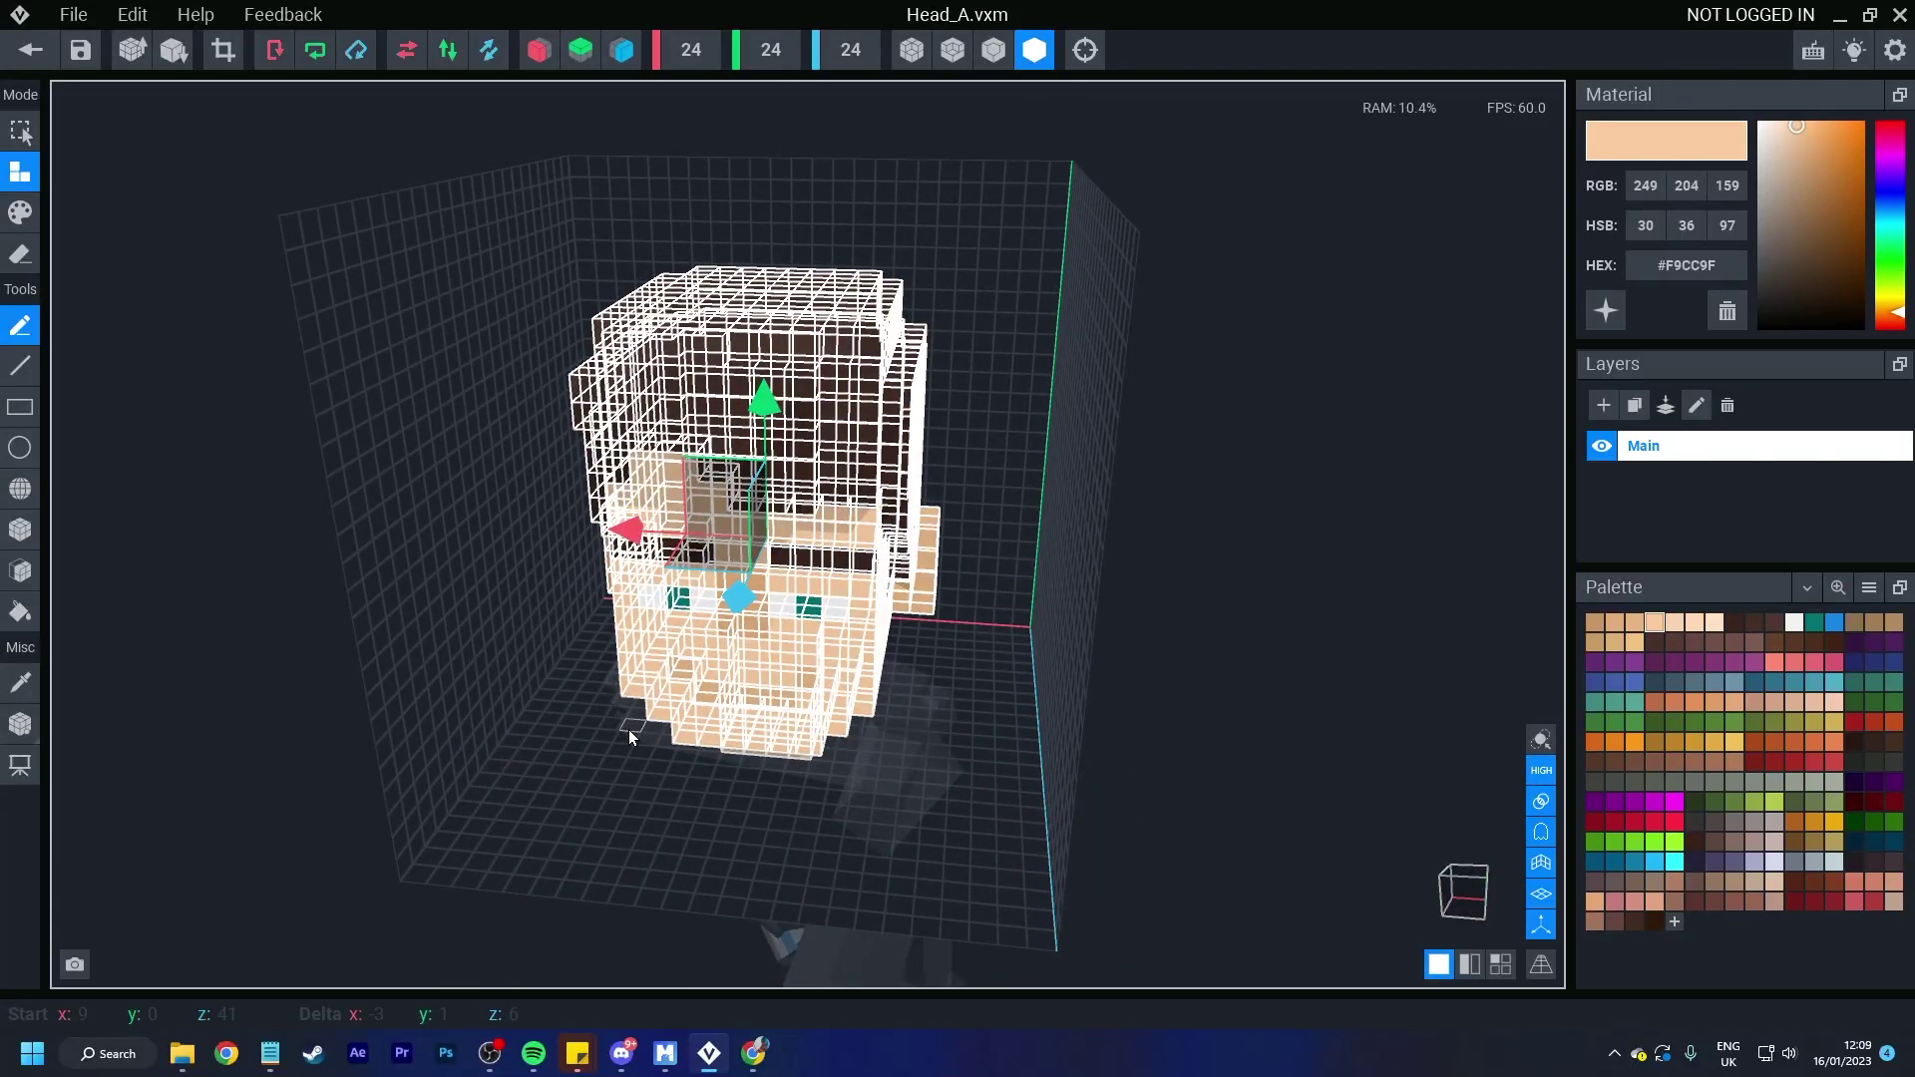
right_drag(629, 728, 897, 722)
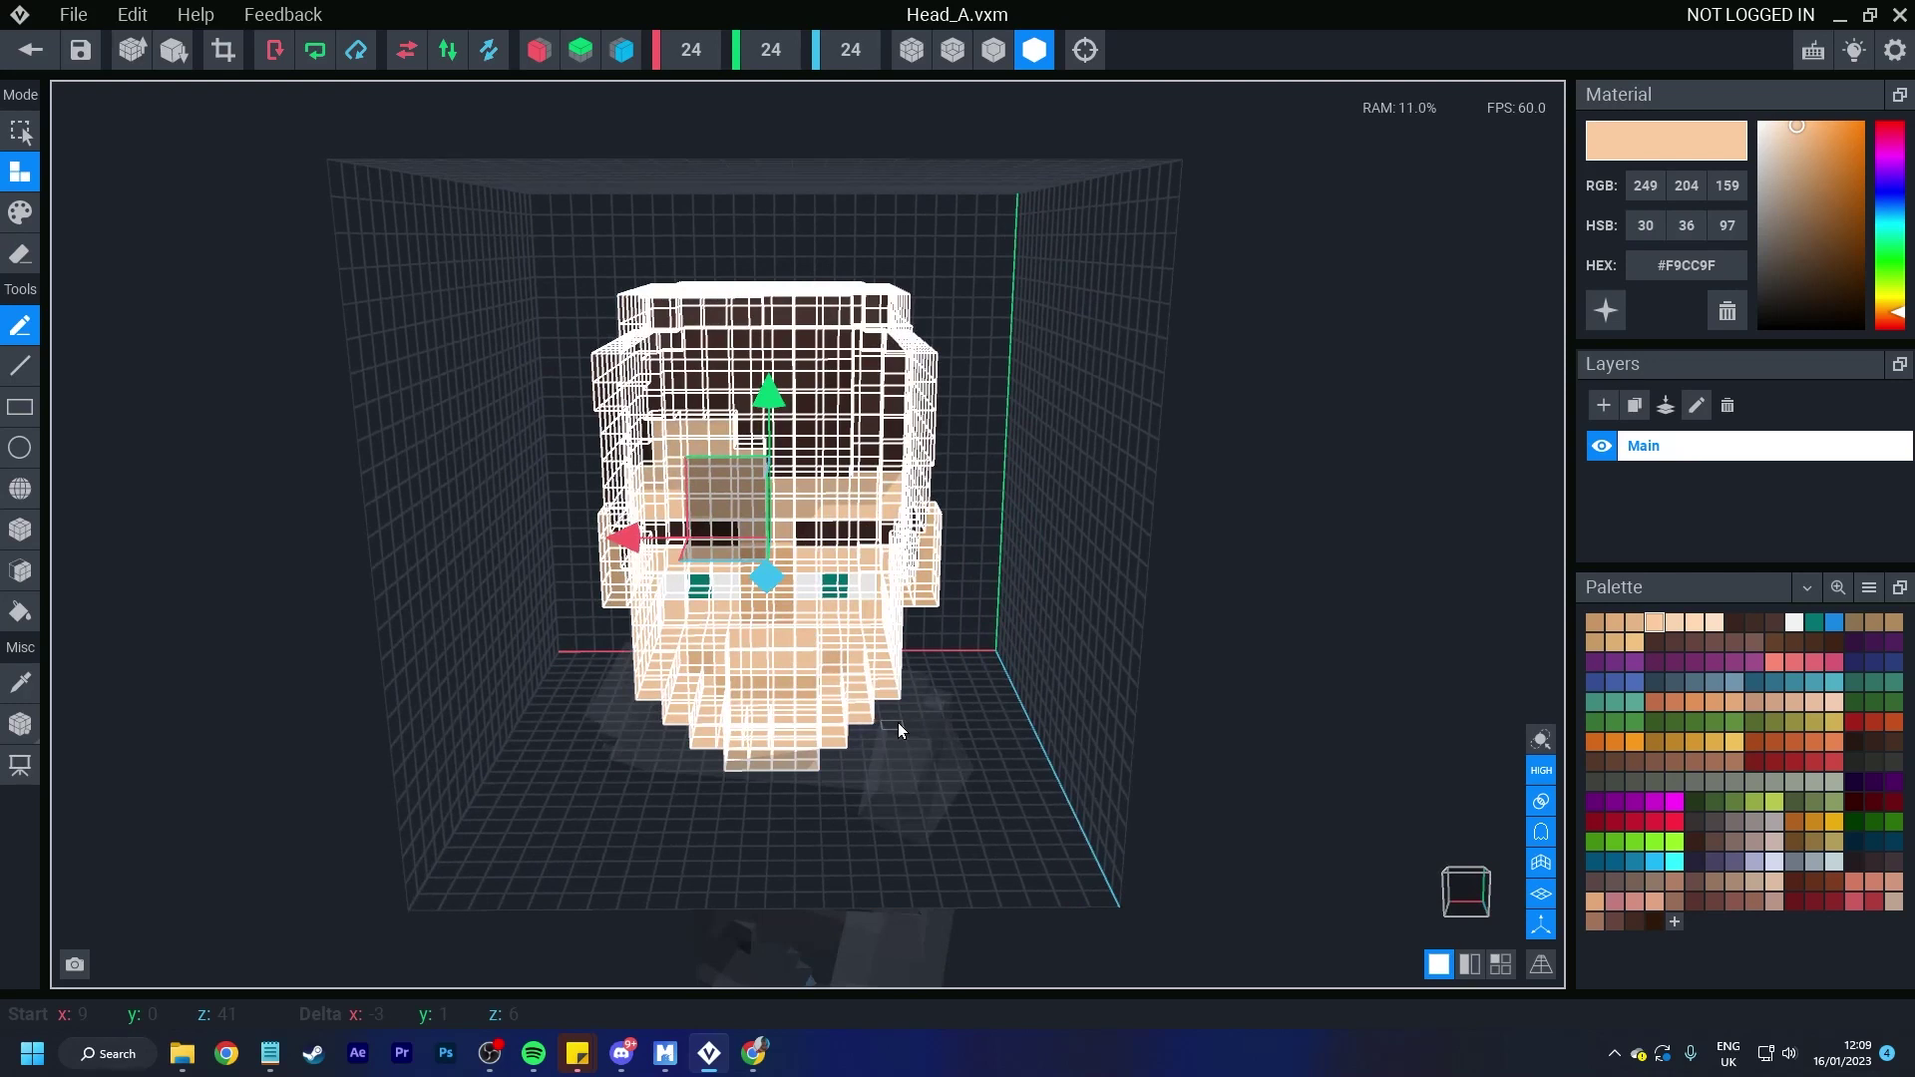
Step: Nudge the selected head voxels sideways in the front view and bring them back to their starting position
key(Left)
key(Right)
key(Left)
key(Left)
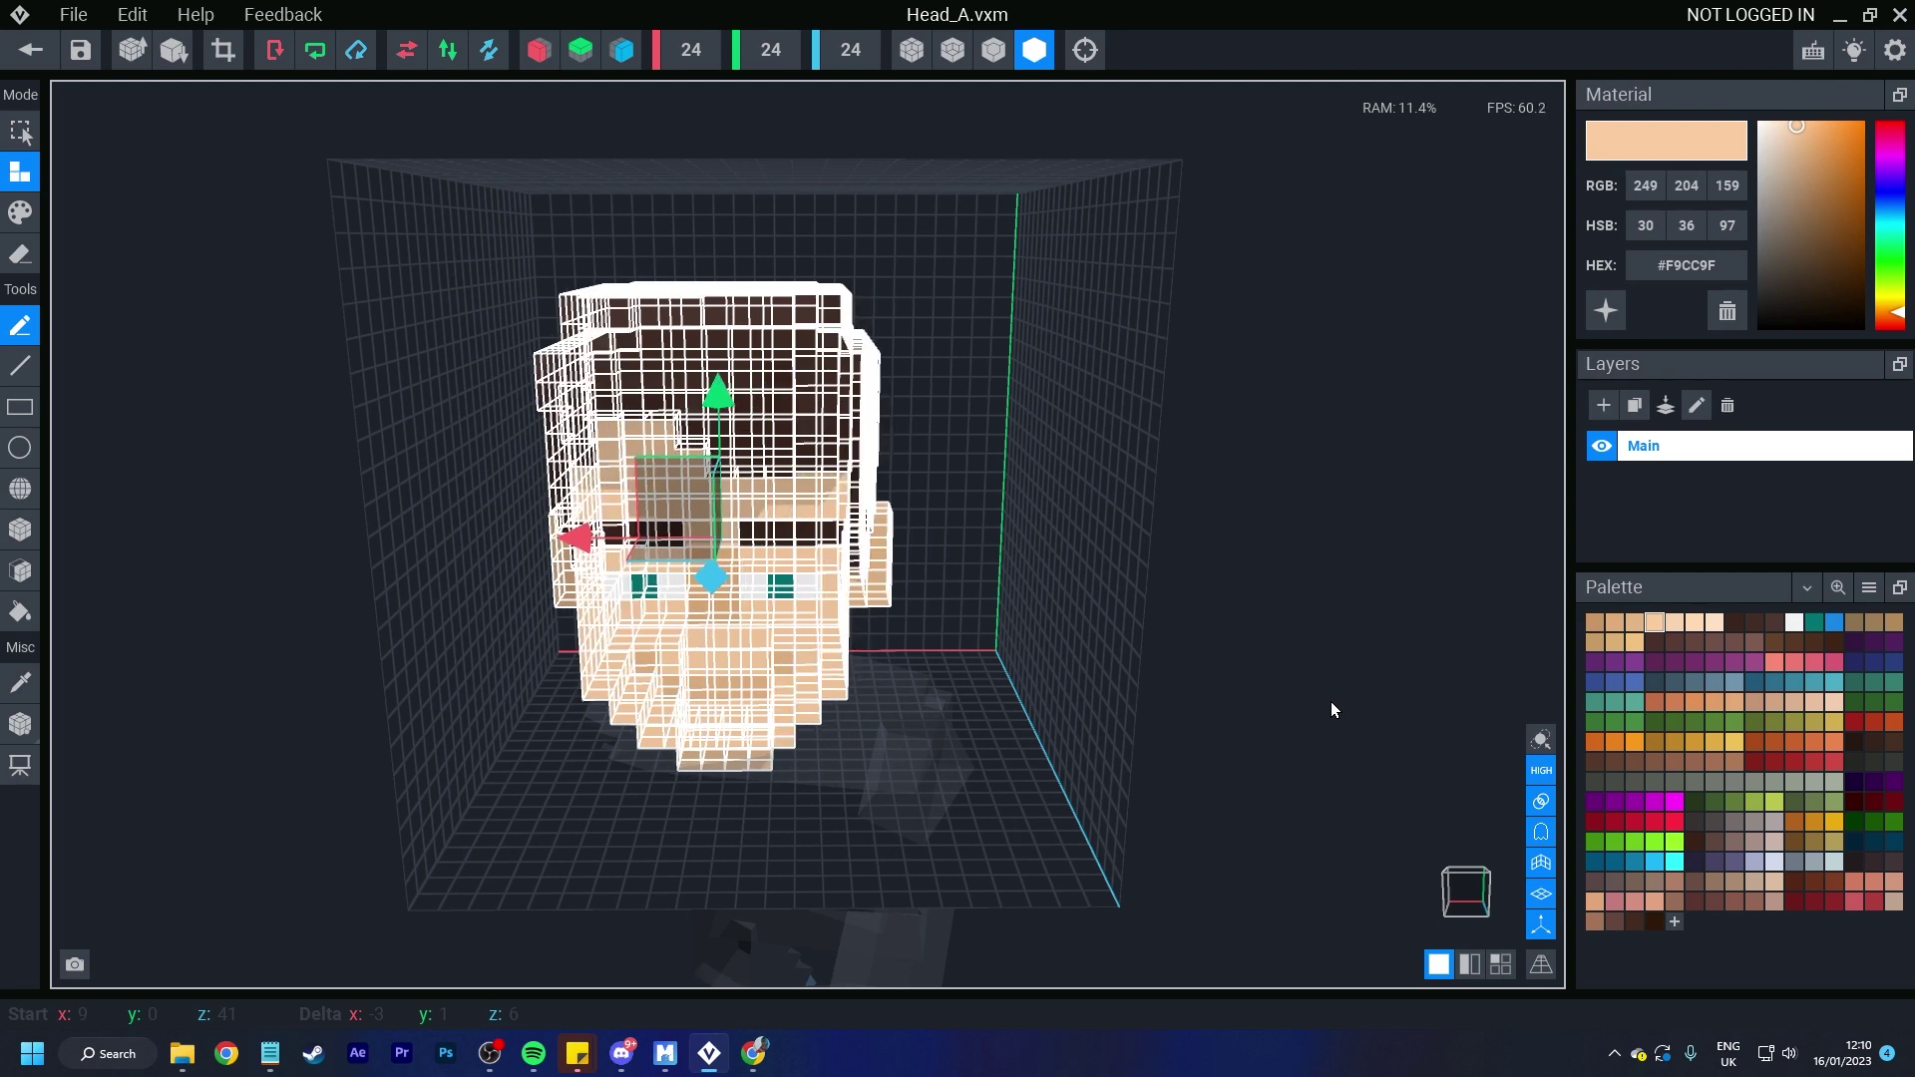
key(Right)
key(Right)
Step: Nudge the selected head down and up in the front view, leaving it one voxel above its starting height
key(Down)
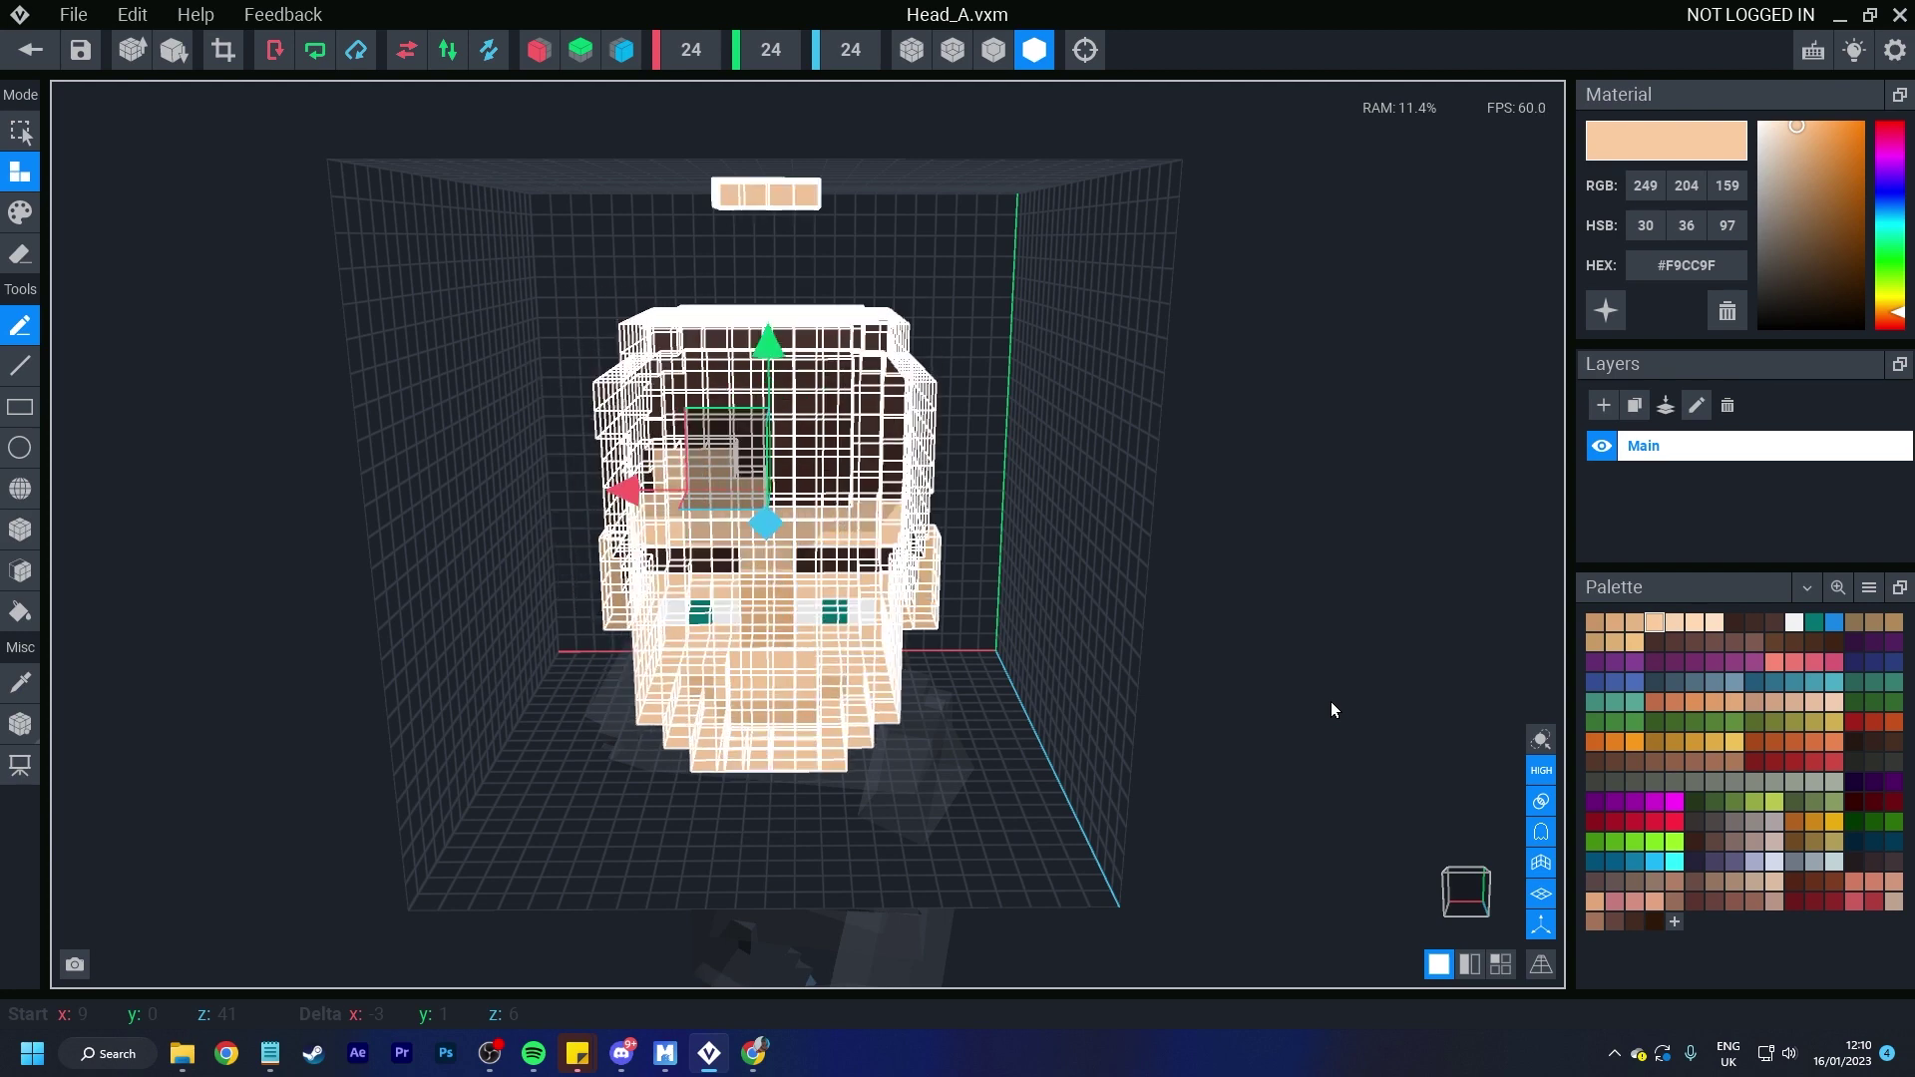
key(Up)
key(Up)
key(Up)
key(Up)
key(Down)
key(Down)
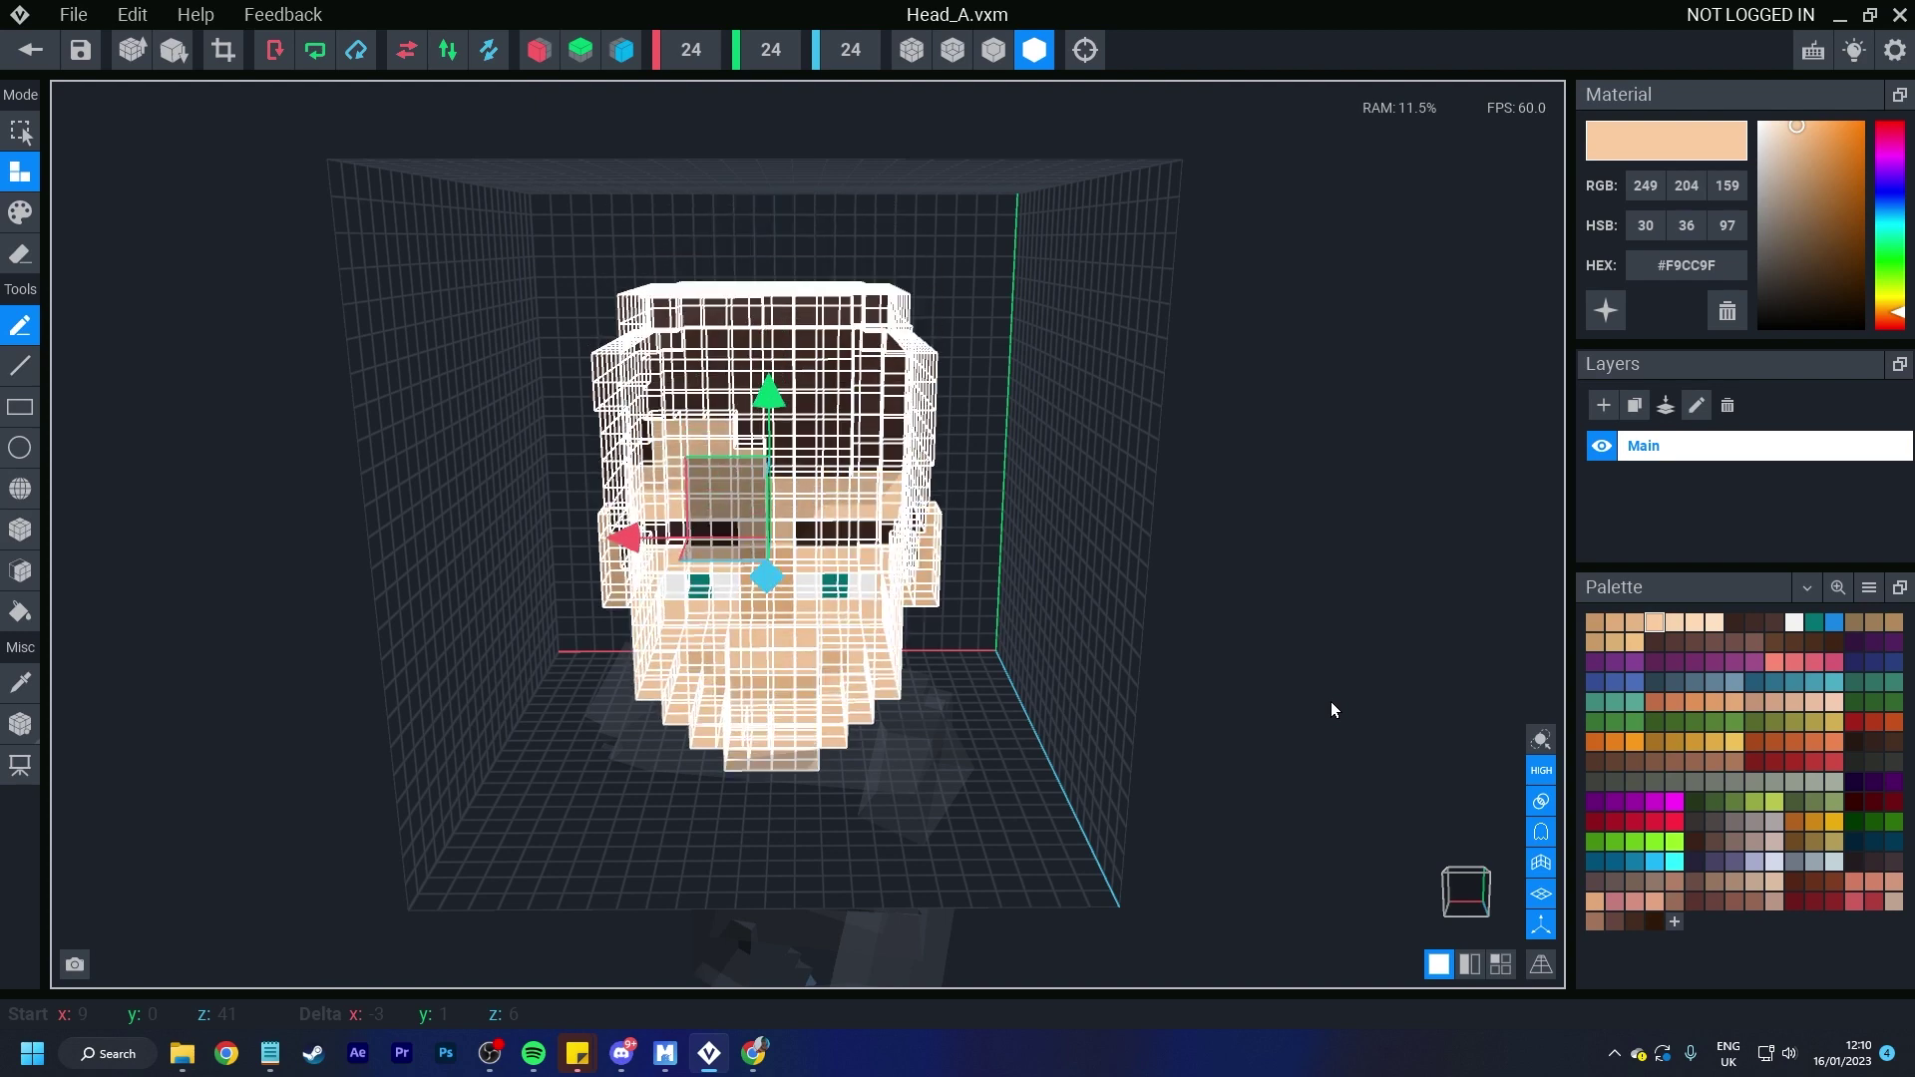
key(Up)
key(Down)
key(Up)
key(Up)
key(Down)
key(Down)
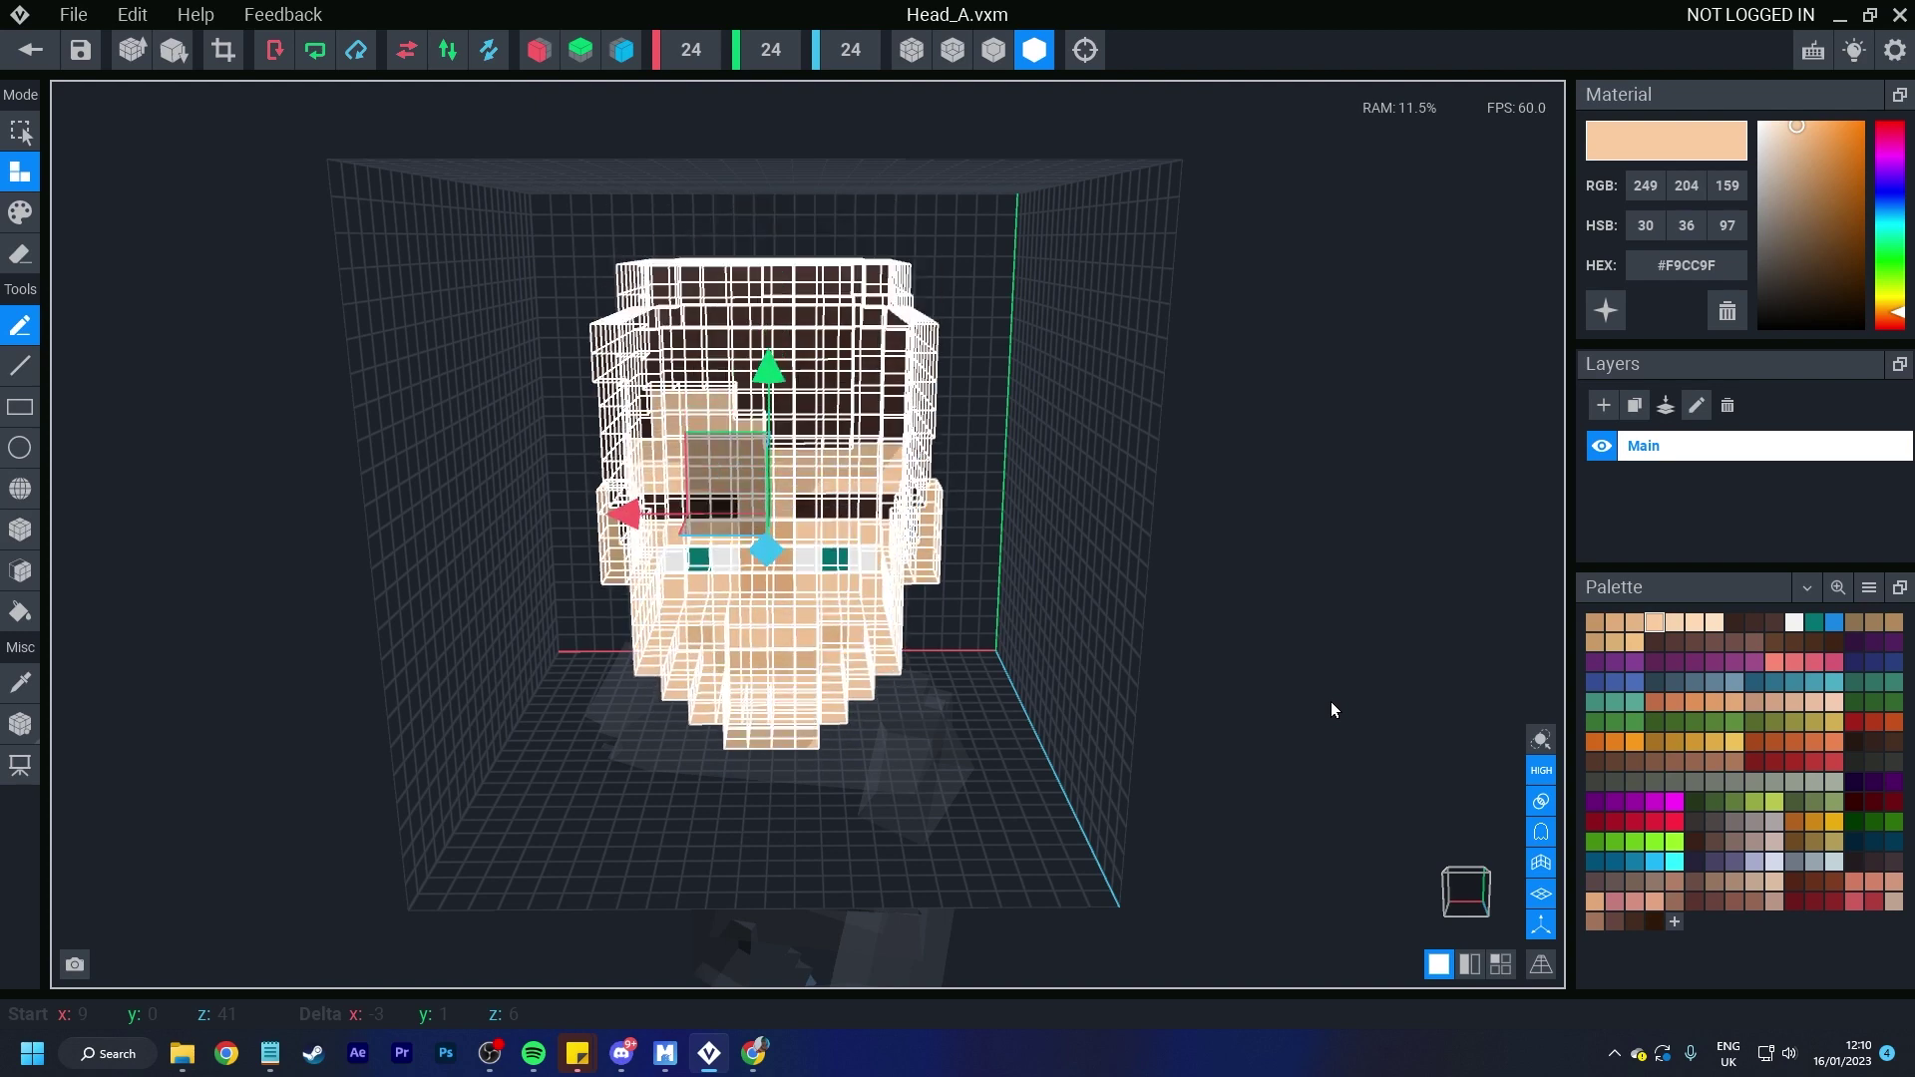
Step: Shift the raised head selection one voxel at a time to either side and return it to the centre
key(Right)
key(Right)
key(Left)
key(Left)
key(Right)
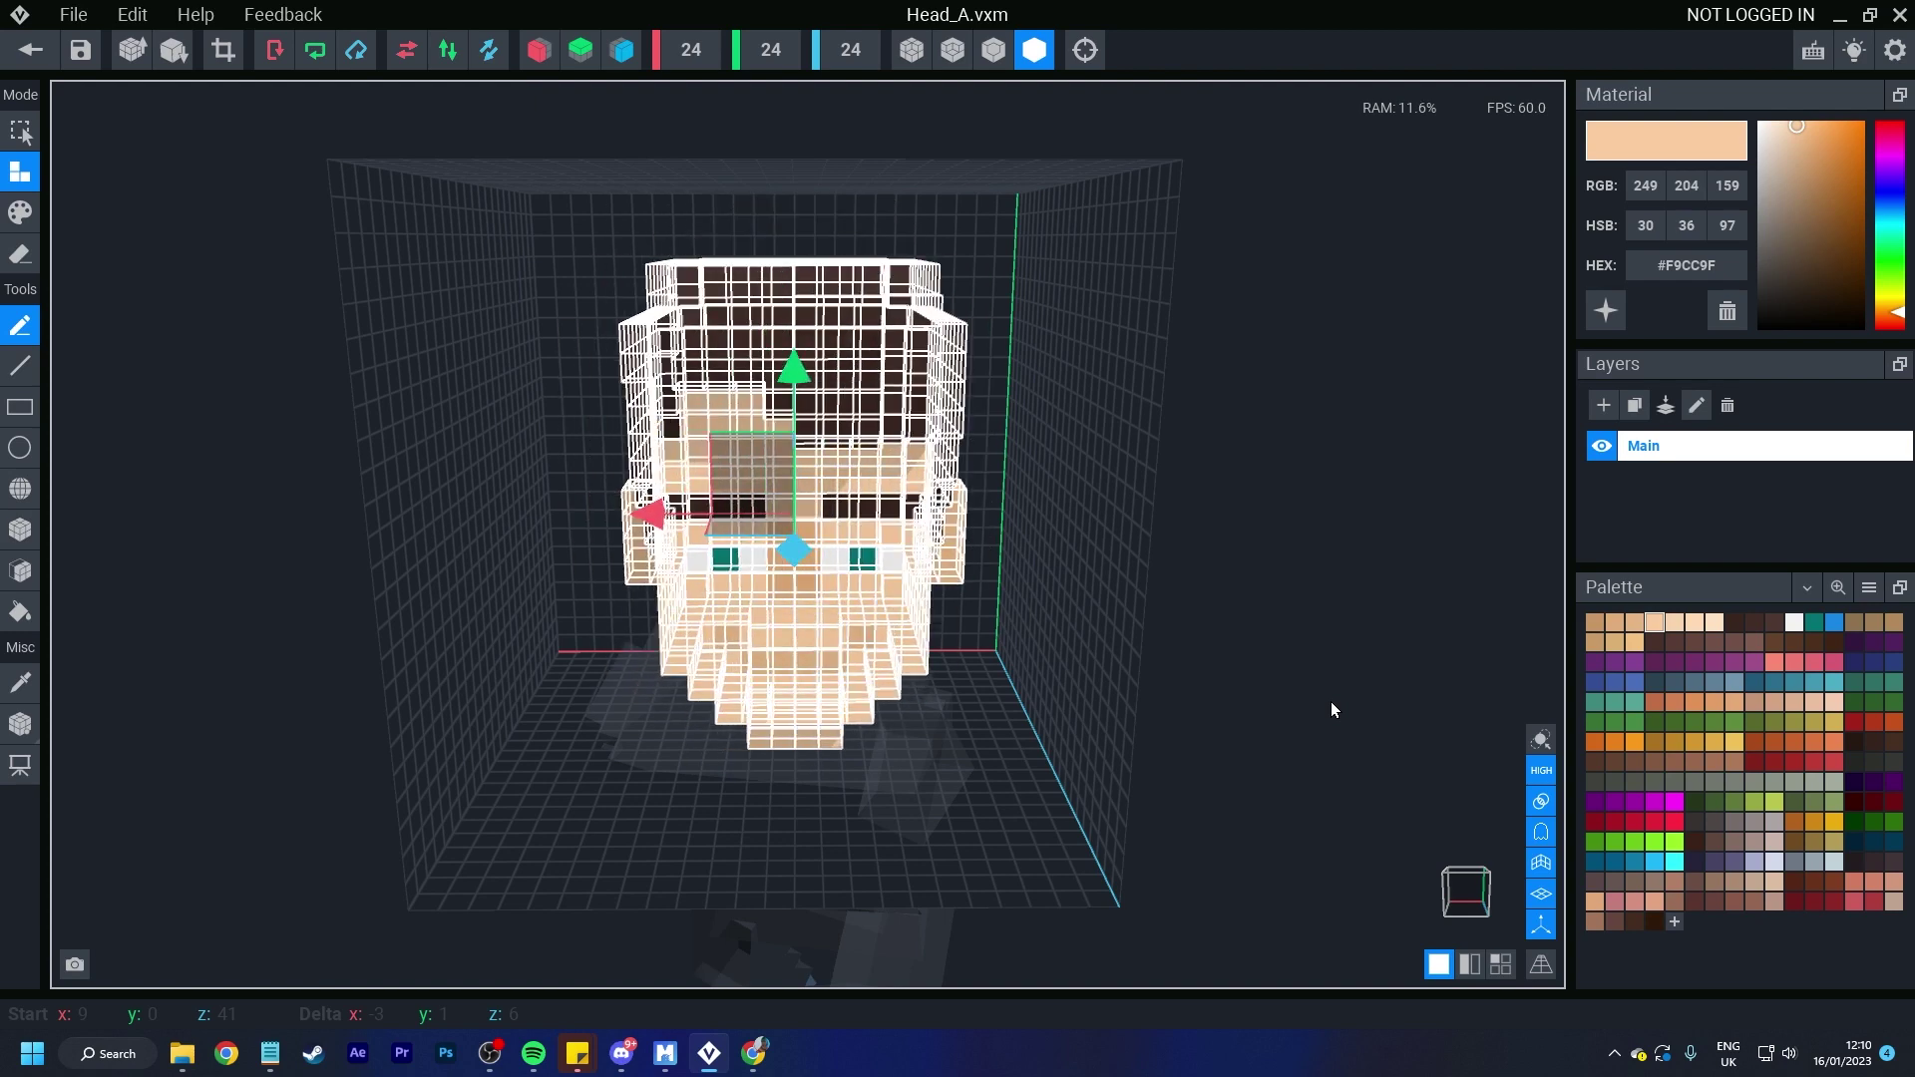
key(Left)
key(Left)
key(Right)
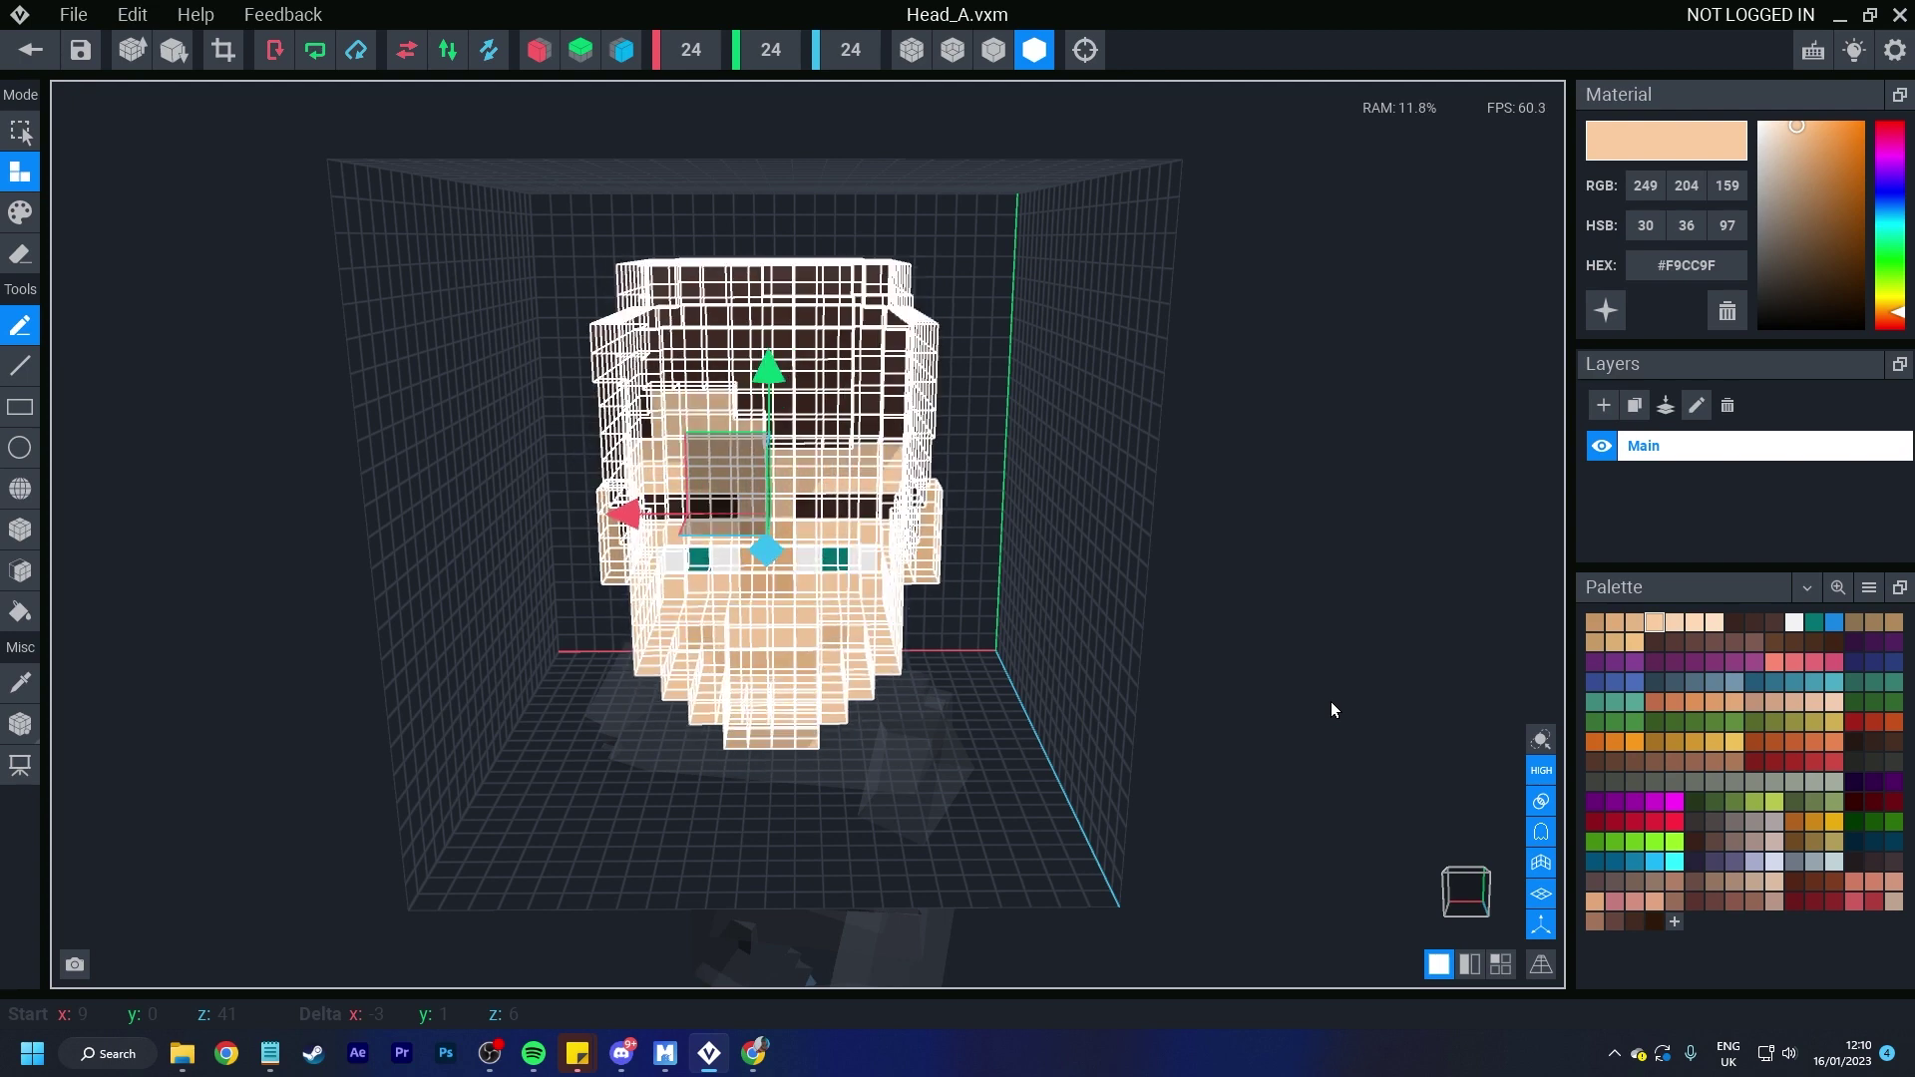
Step: From the head's side view, nudge the selected voxels back and forth along the depth axis, leaving them shifted toward the rear
right_drag(769, 484, 769, 484)
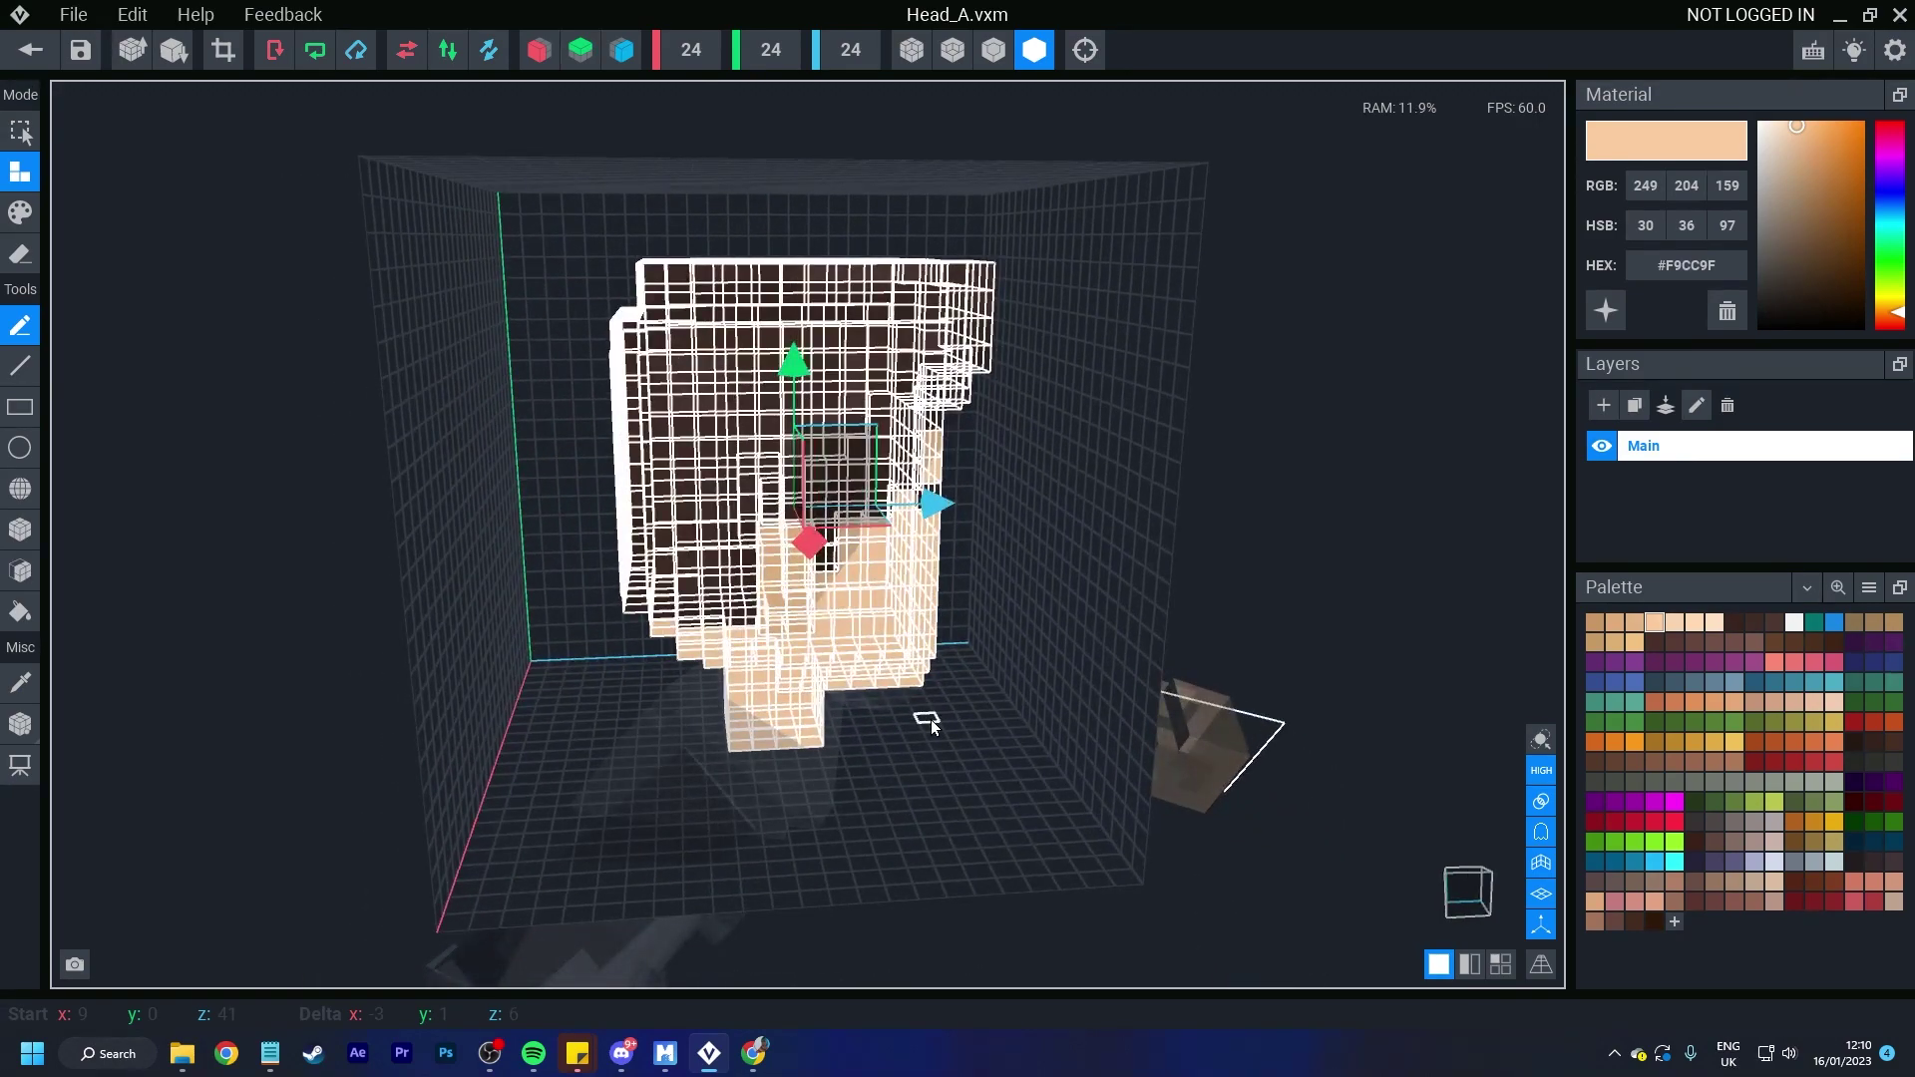
key(Left)
key(Left)
key(Left)
key(Right)
key(Right)
key(Right)
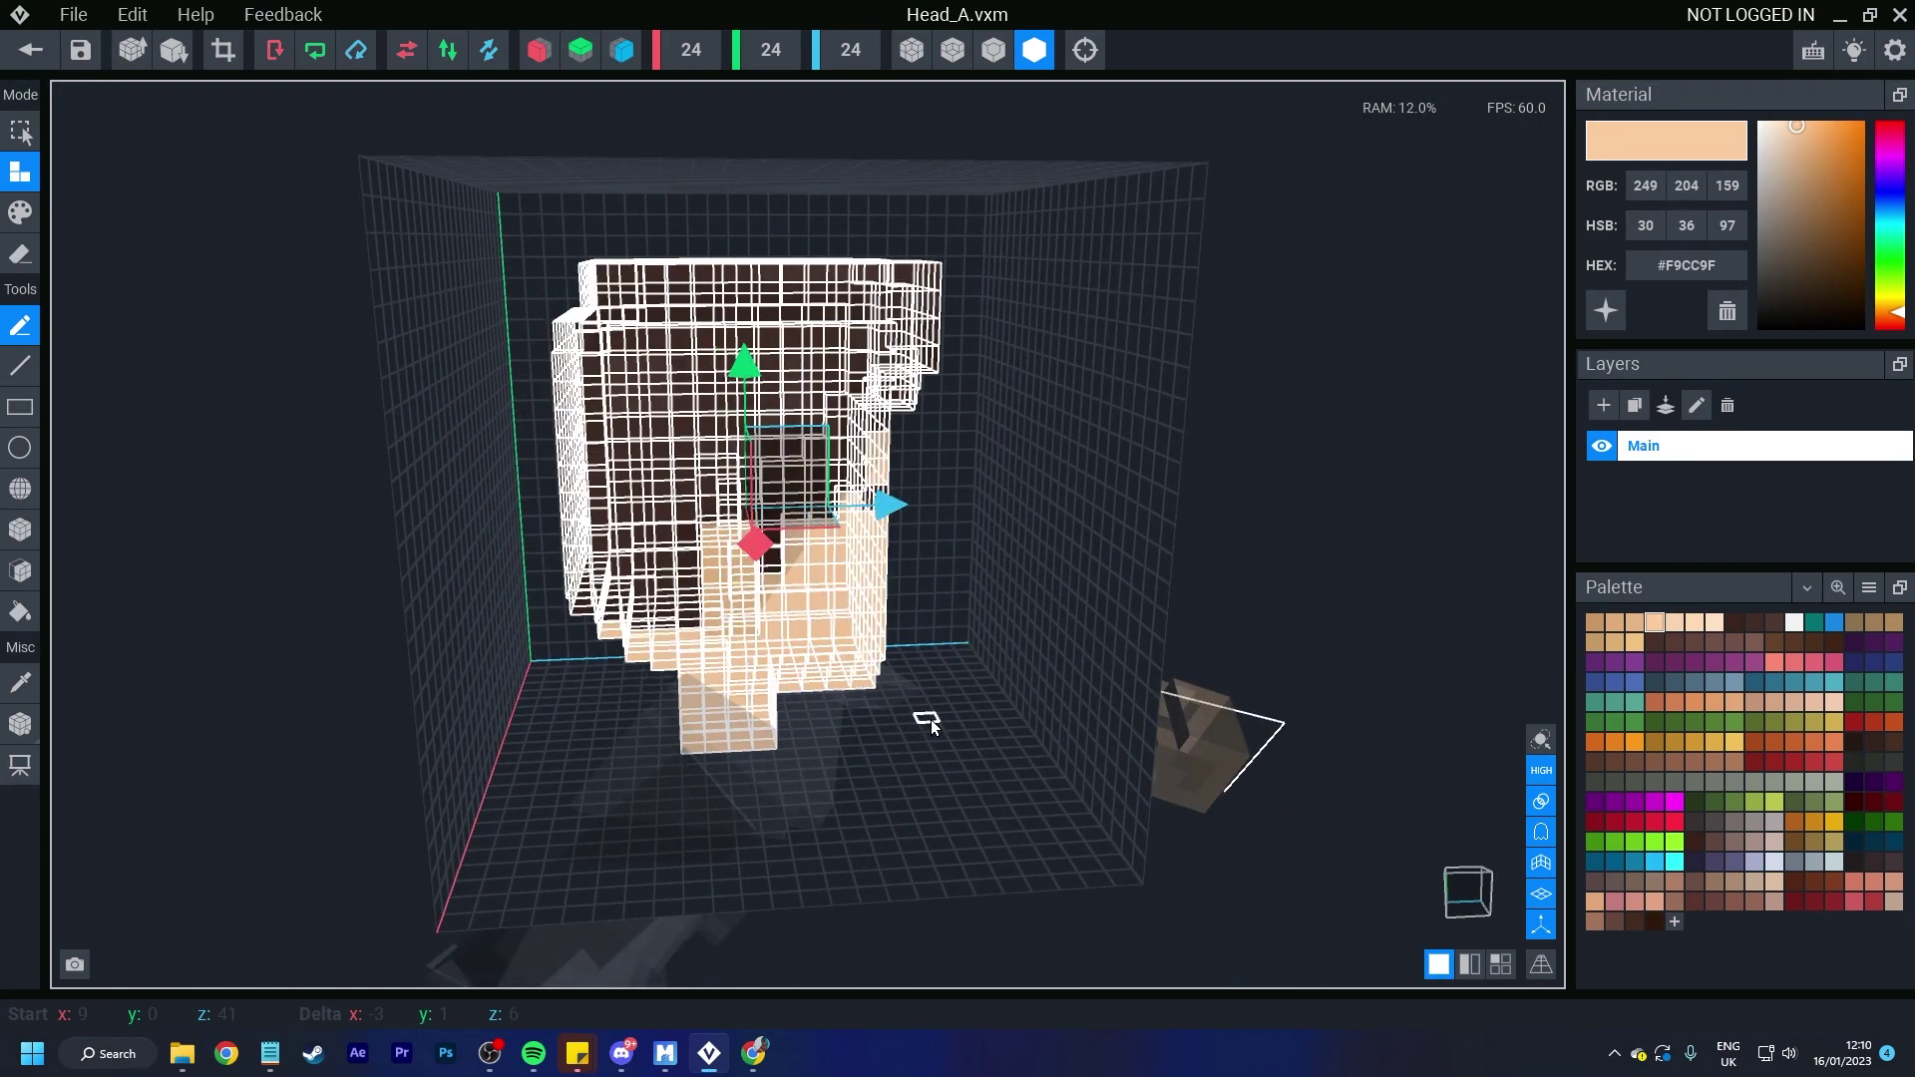
key(Left)
key(Left)
key(Left)
key(Right)
key(Right)
key(Left)
key(Left)
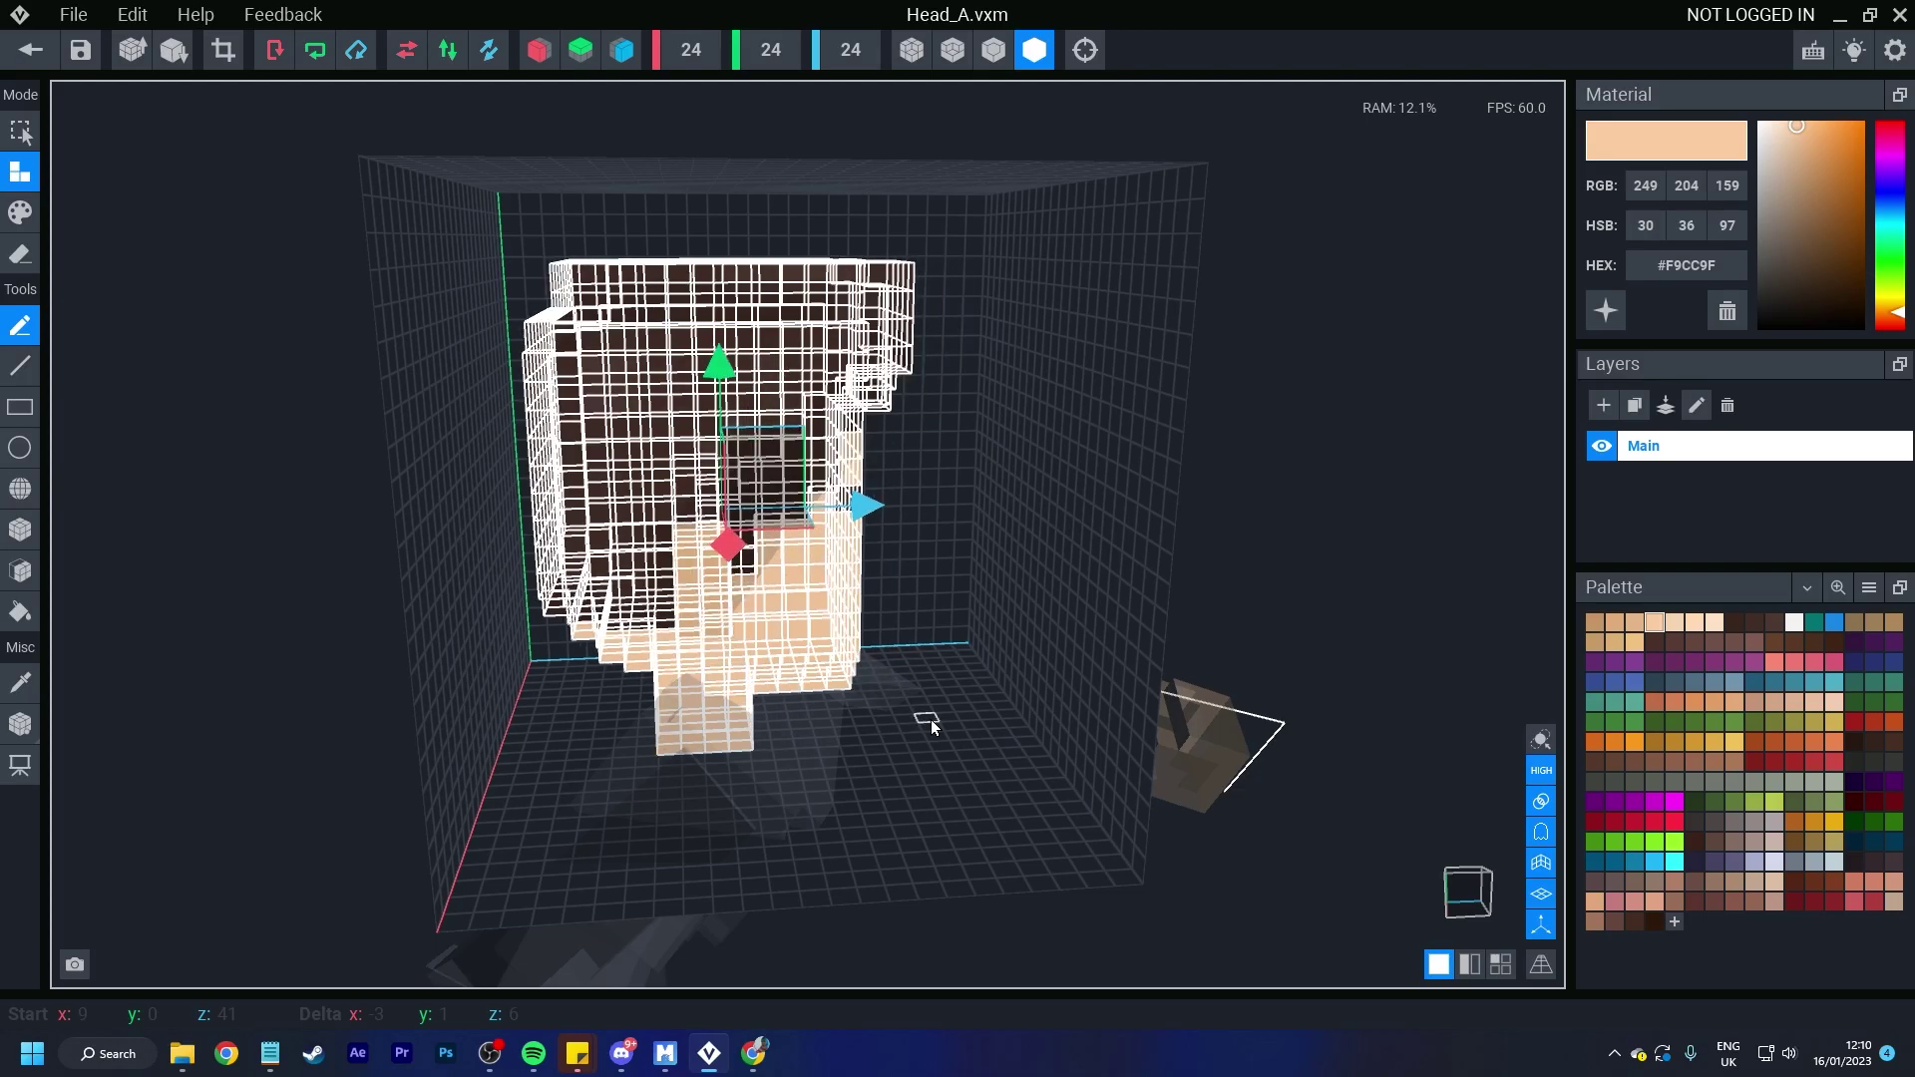
Step: Nudge the selected head voxels up and down while viewing the model from the side
key(Up)
key(Up)
key(Down)
key(Down)
key(Up)
Step: From the top view, nudge the selected head voxels back and forth along the Z axis, leaving them farther toward the rear
right_drag(677, 548, 903, 557)
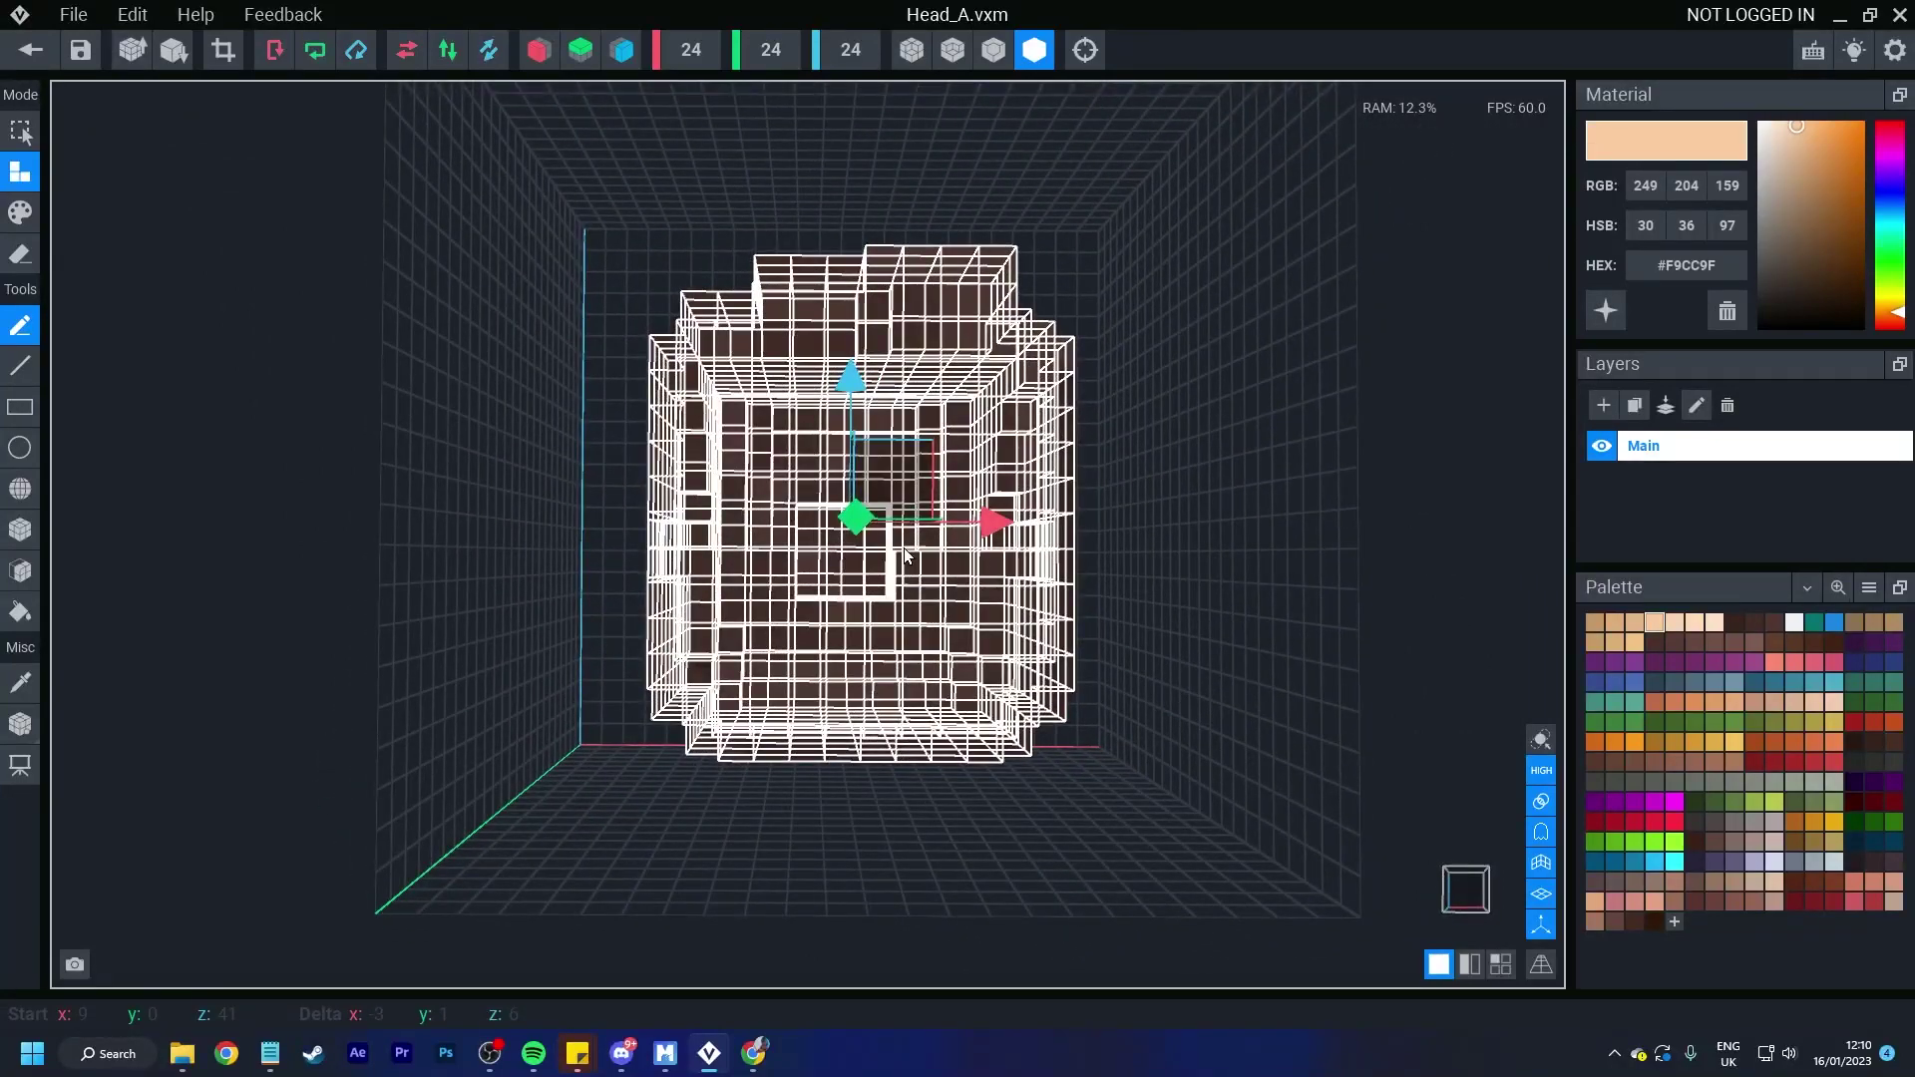
key(Up)
key(Up)
key(Up)
key(Down)
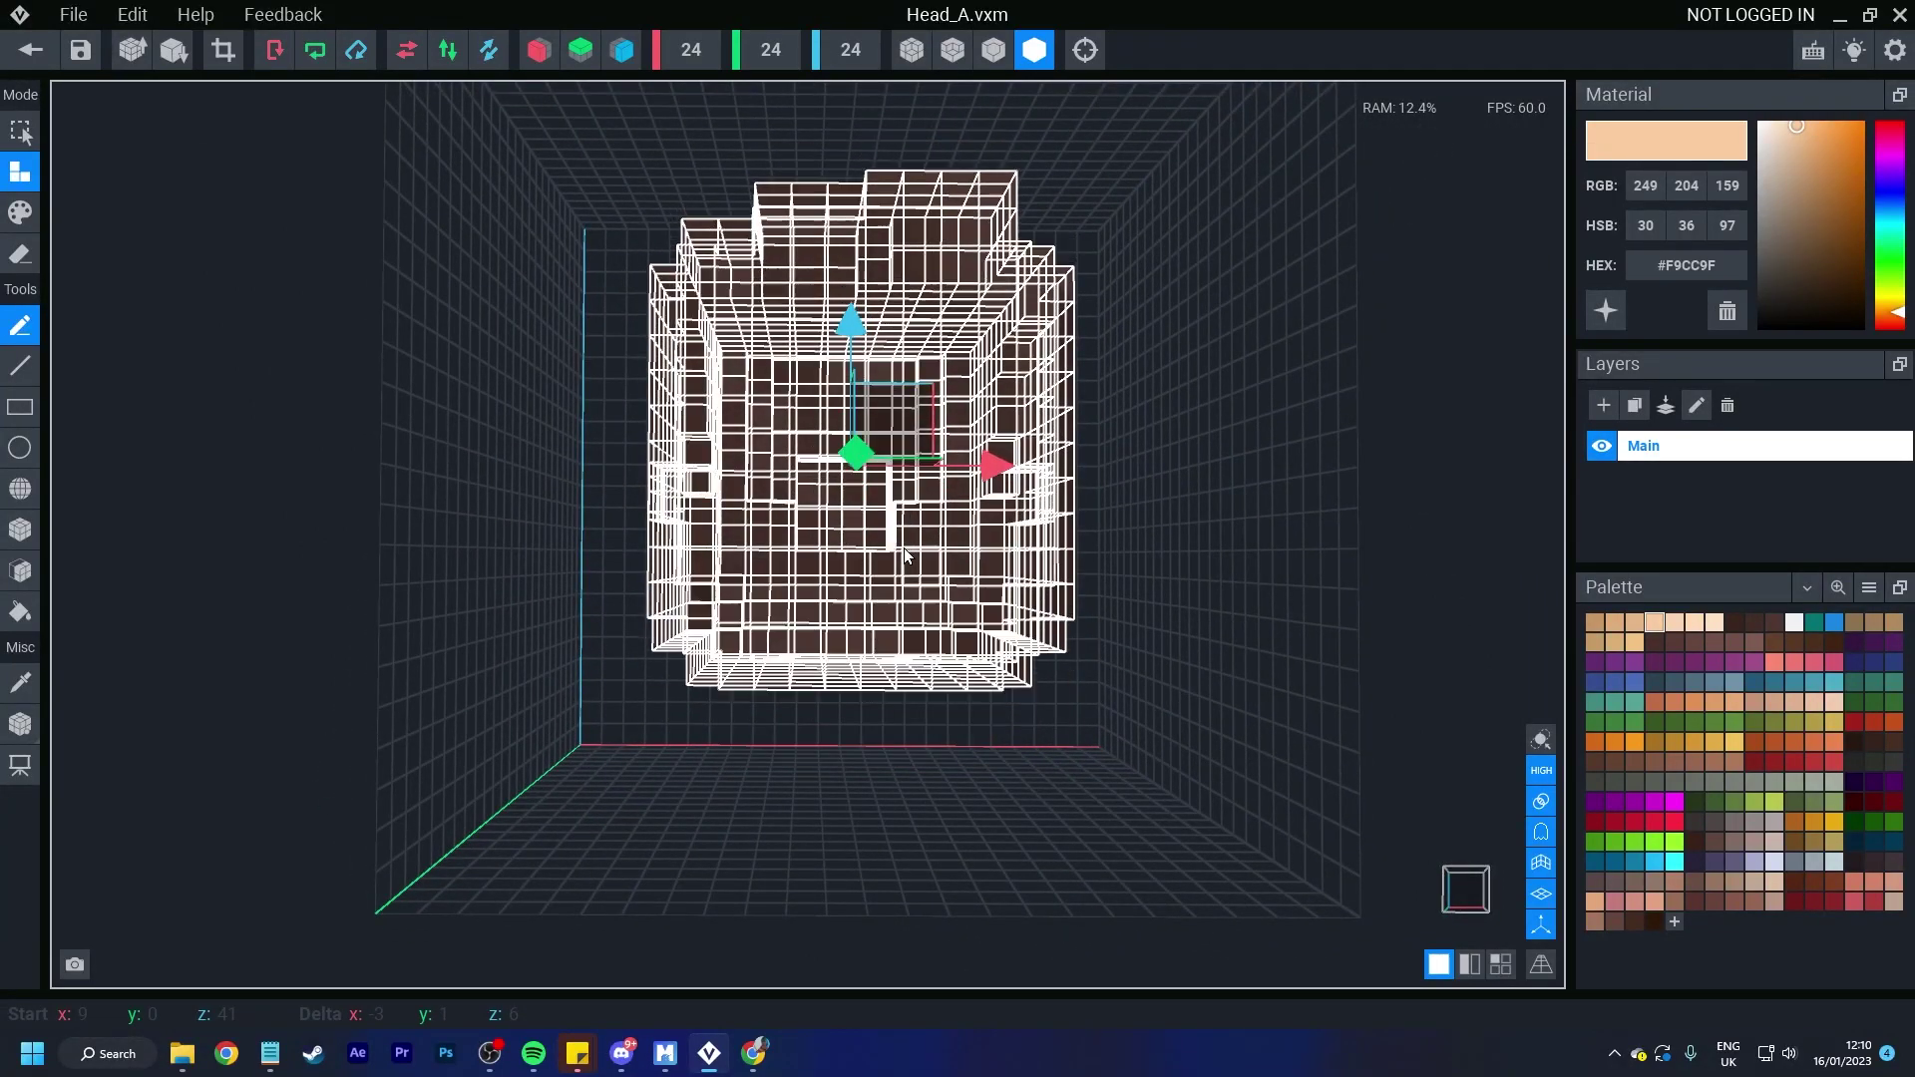
key(Up)
key(Down)
key(Up)
key(Down)
key(Up)
key(Down)
key(Up)
Step: From the top view, nudge the selected head voxels along the X axis in both directions and return them to the centre
key(Right)
key(Right)
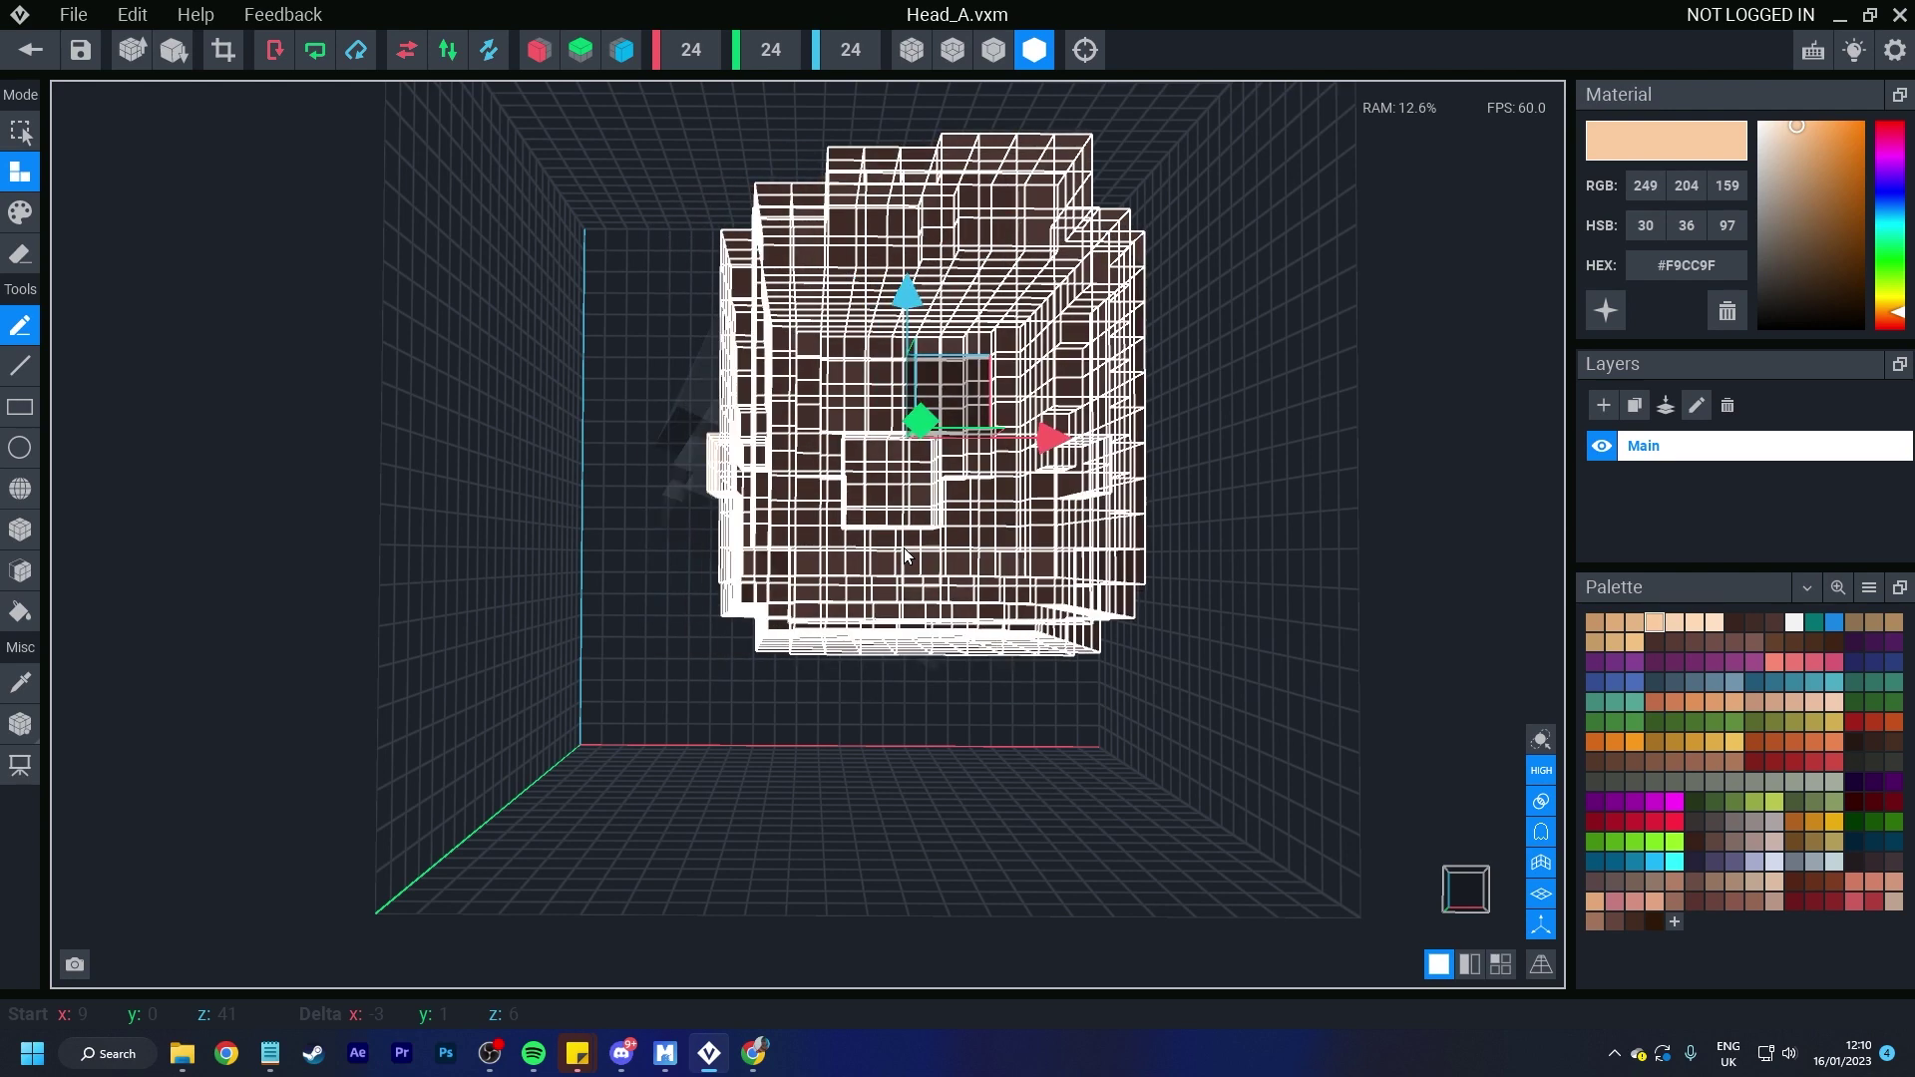
key(Left)
key(Left)
key(Left)
key(Left)
key(Right)
key(Right)
key(Right)
key(Left)
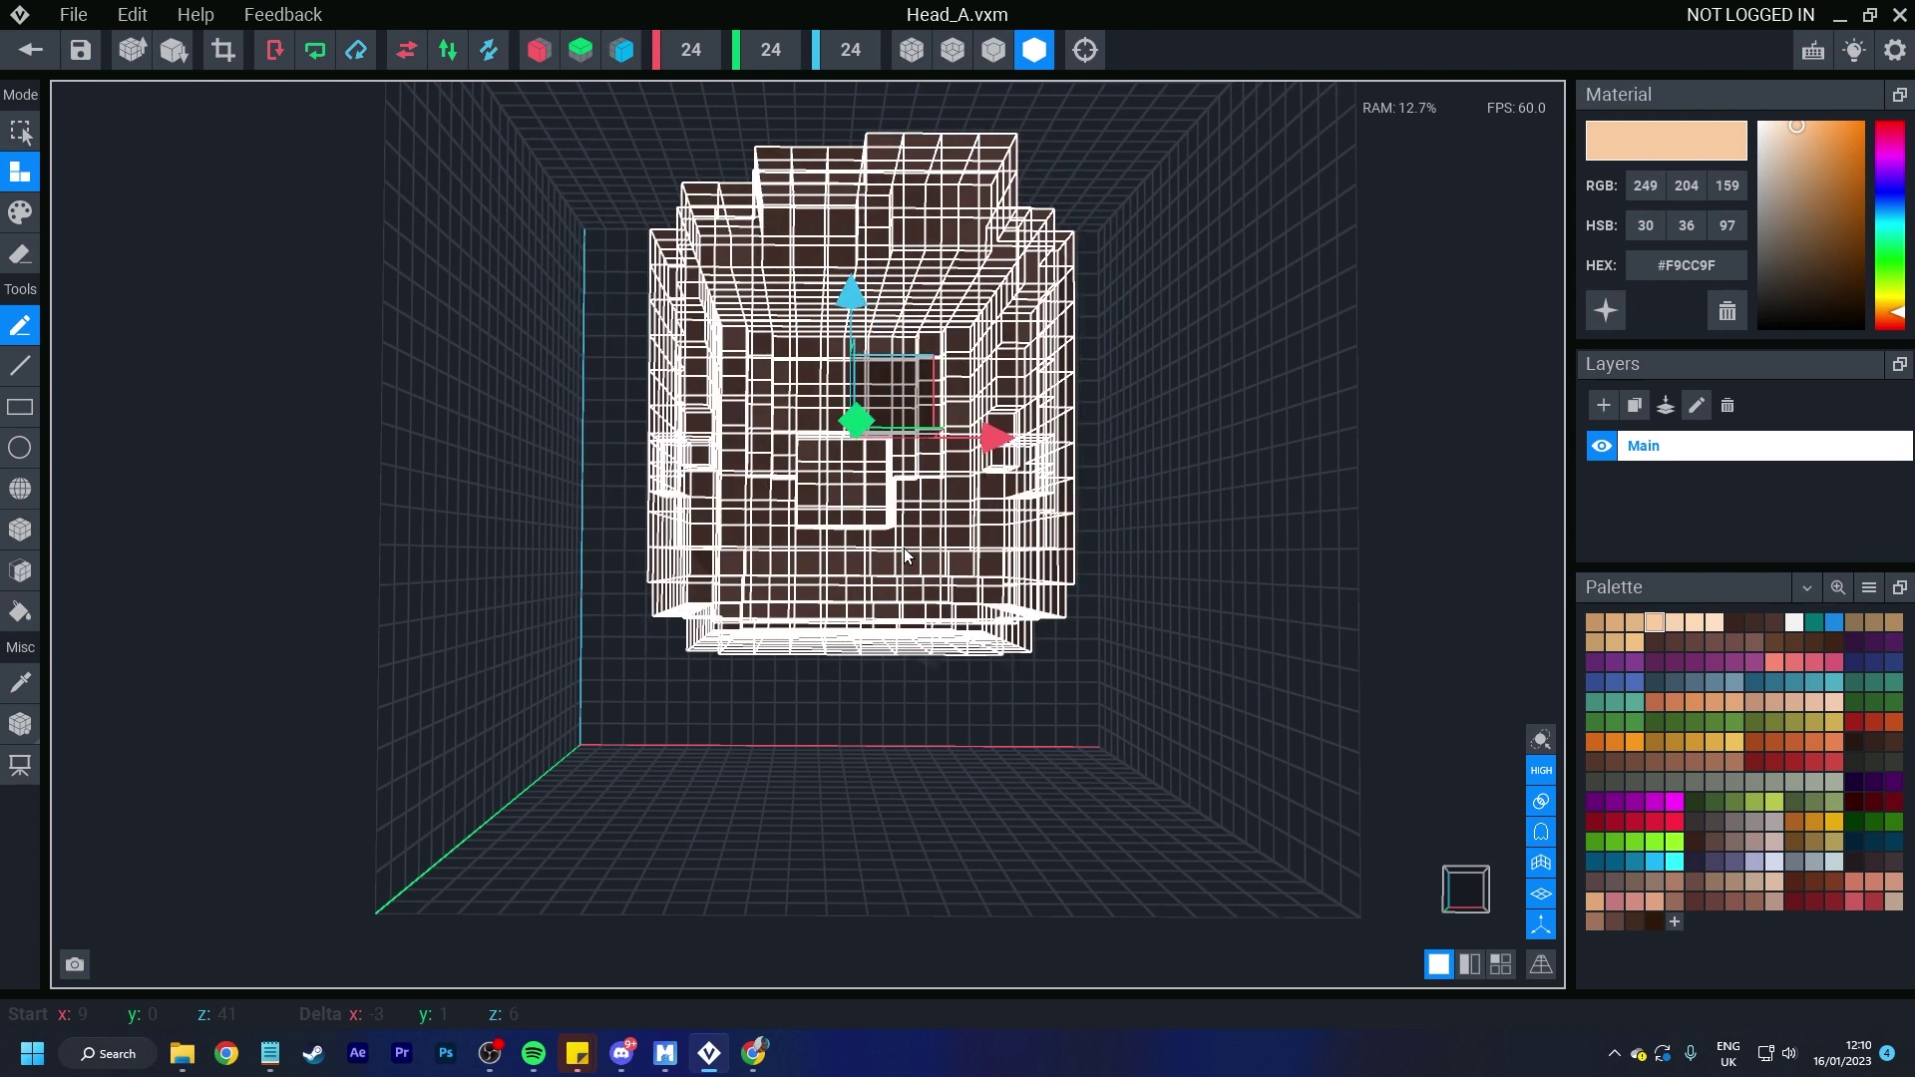
key(Left)
key(Left)
key(Right)
key(Right)
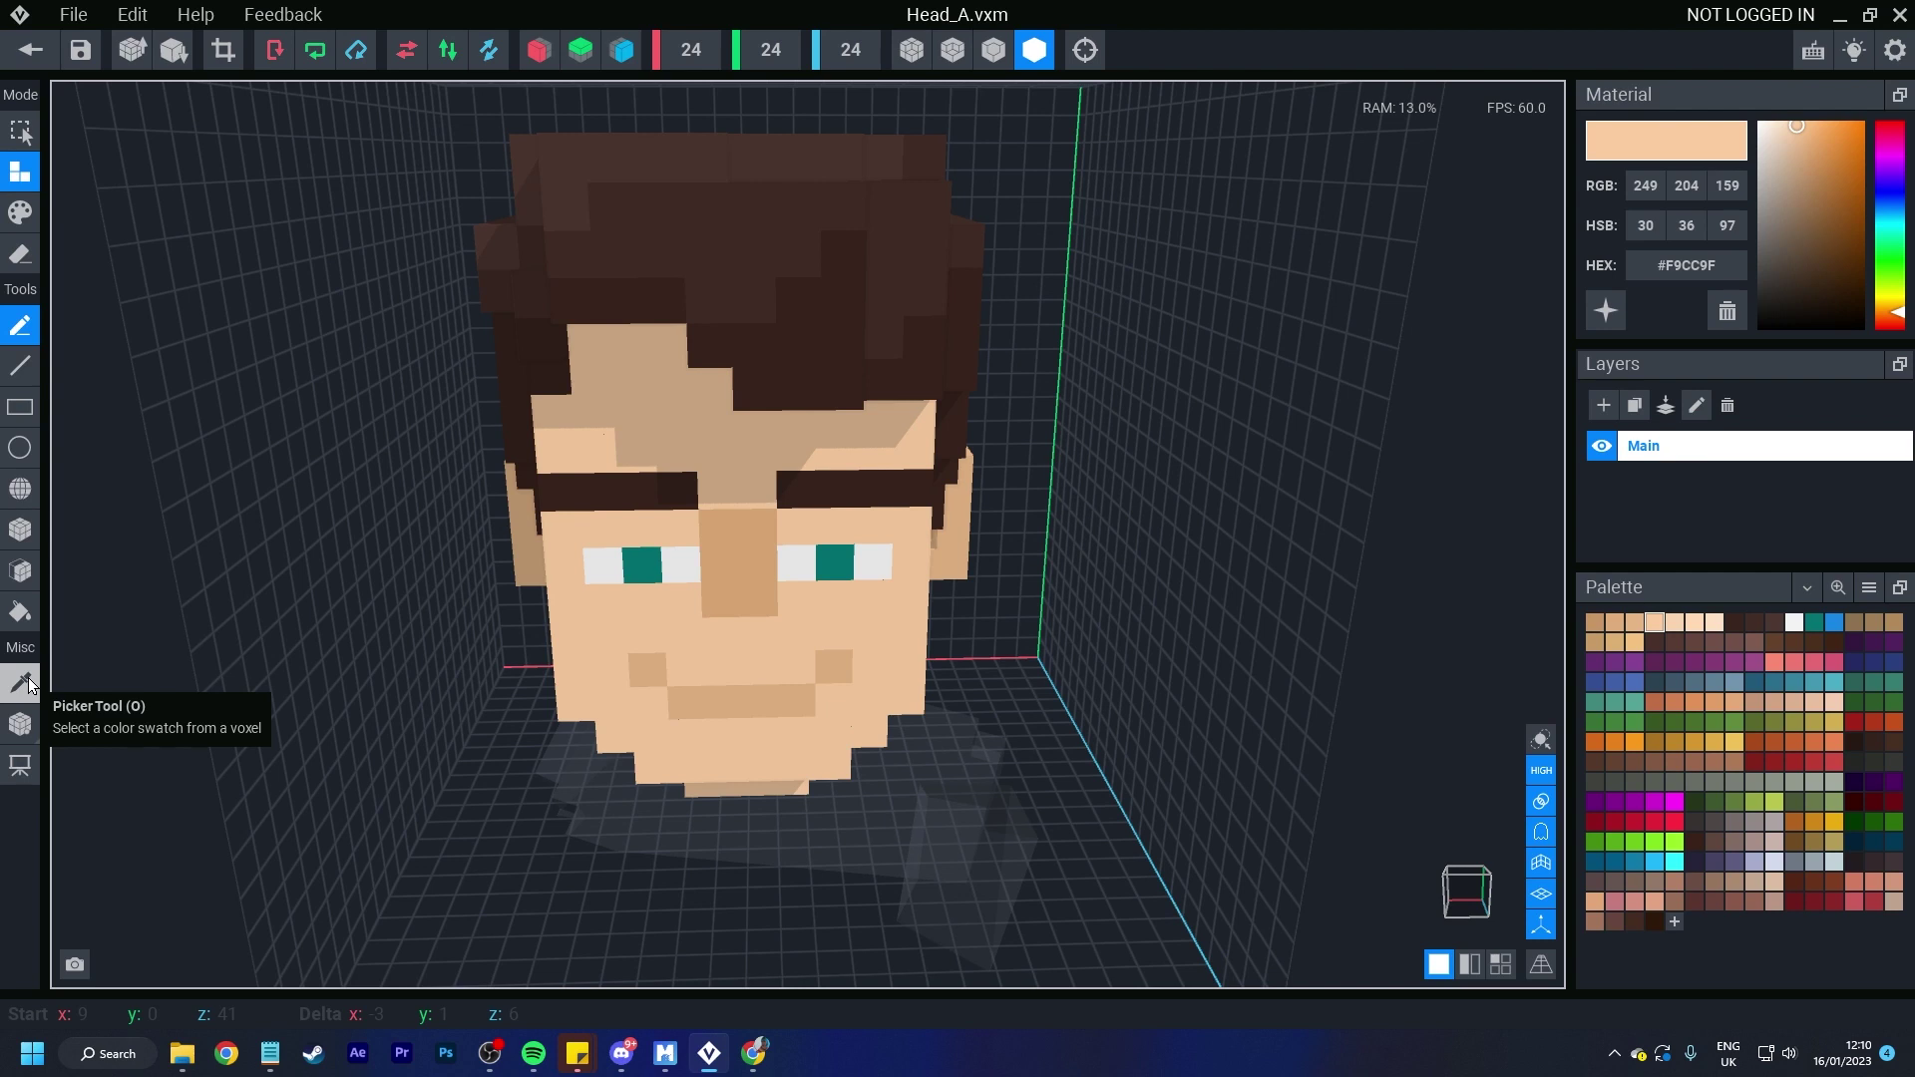
Step: Sample the teal eye colour #007372 with the Picker tool and return to the attach mode
key(o)
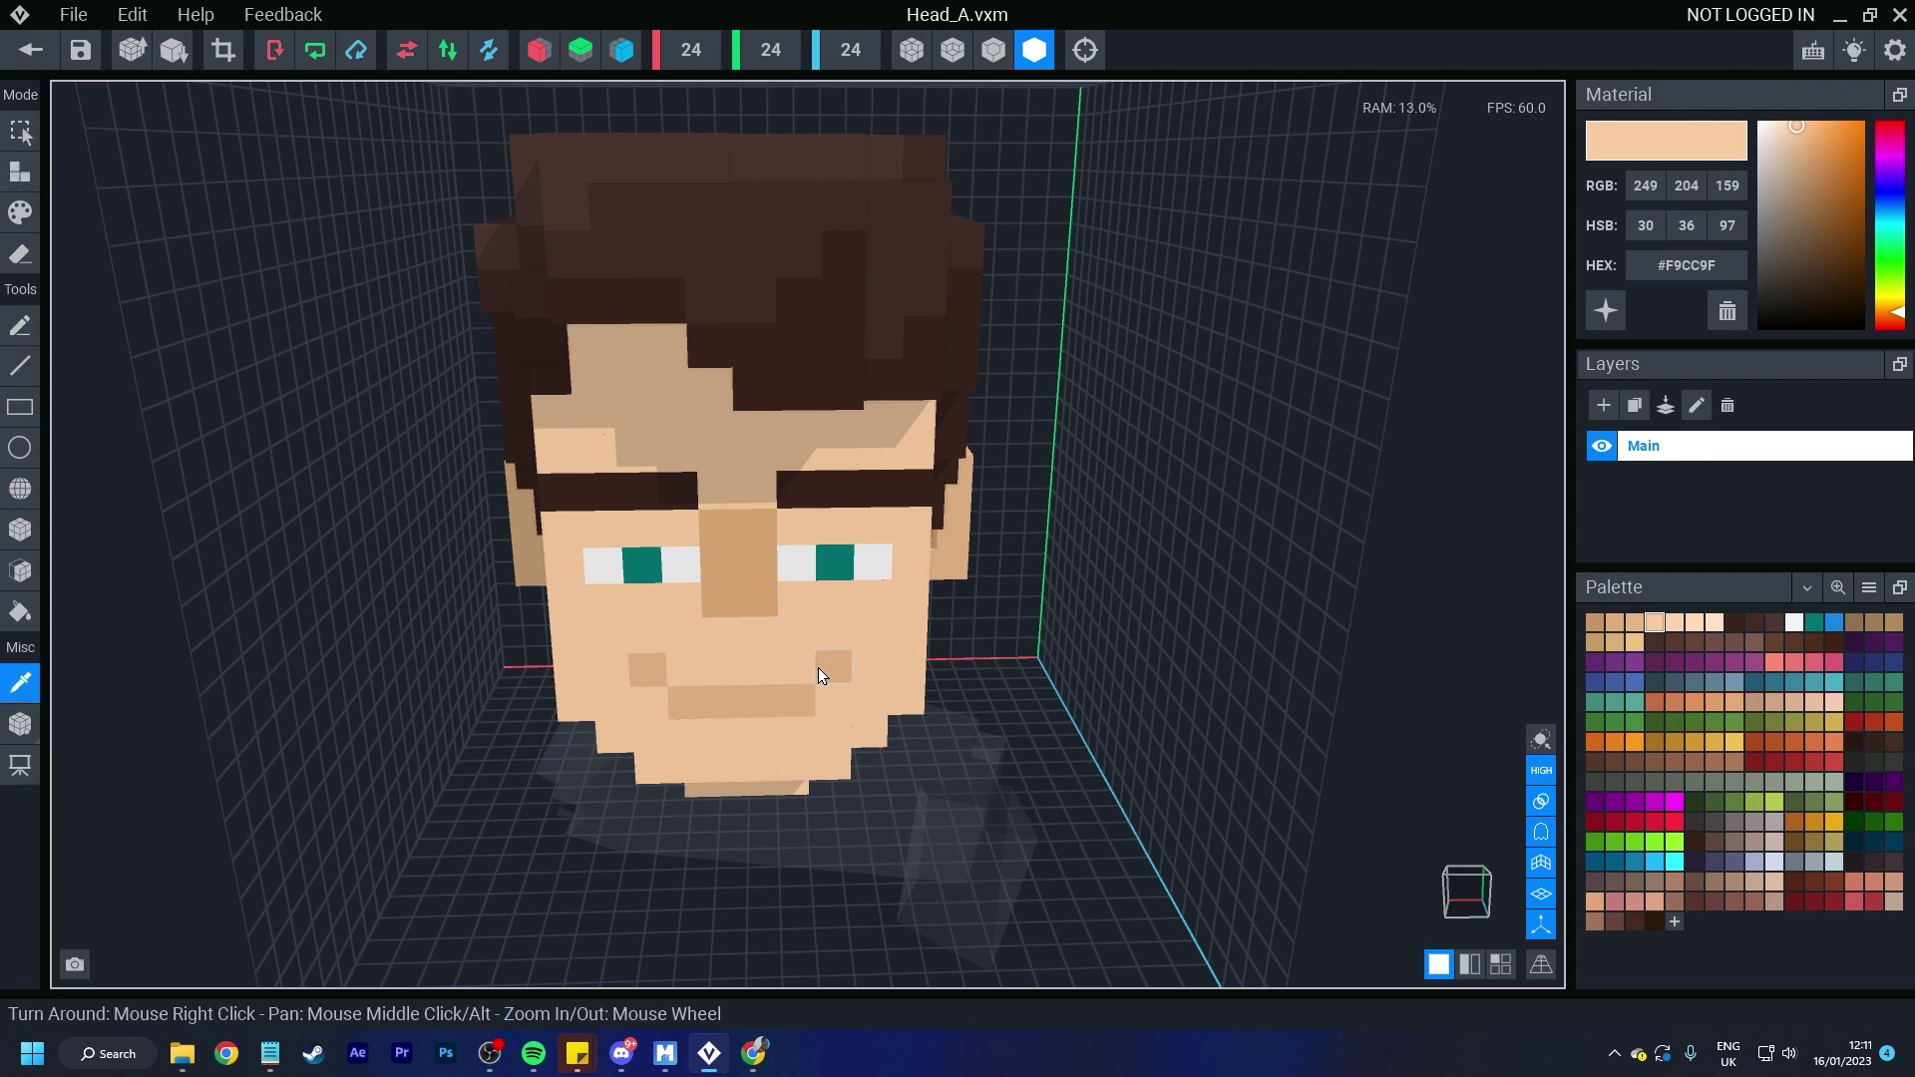
click(840, 566)
key(a)
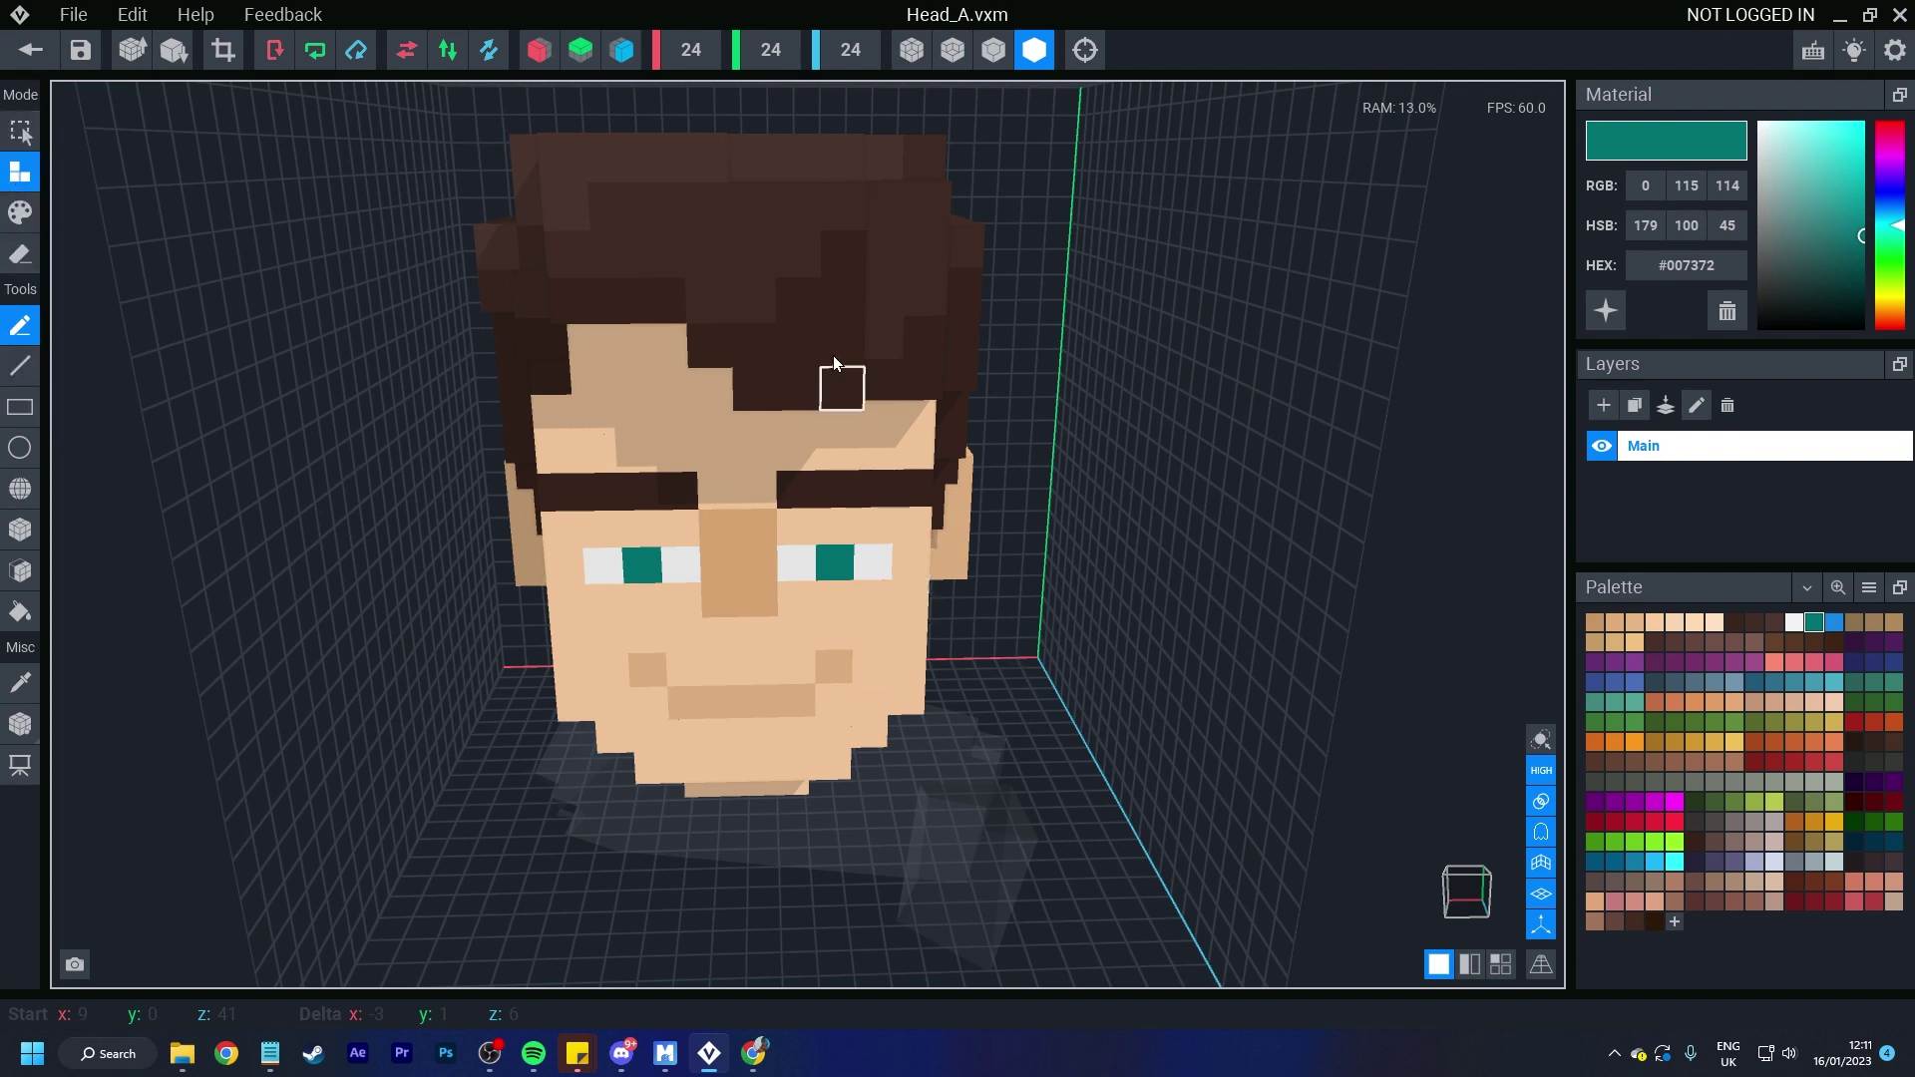
Step: Without leaving attach mode, quick-sample colours from the hair, forehead and cheek, finishing with the hair brown #422D26
alt+click(775, 297)
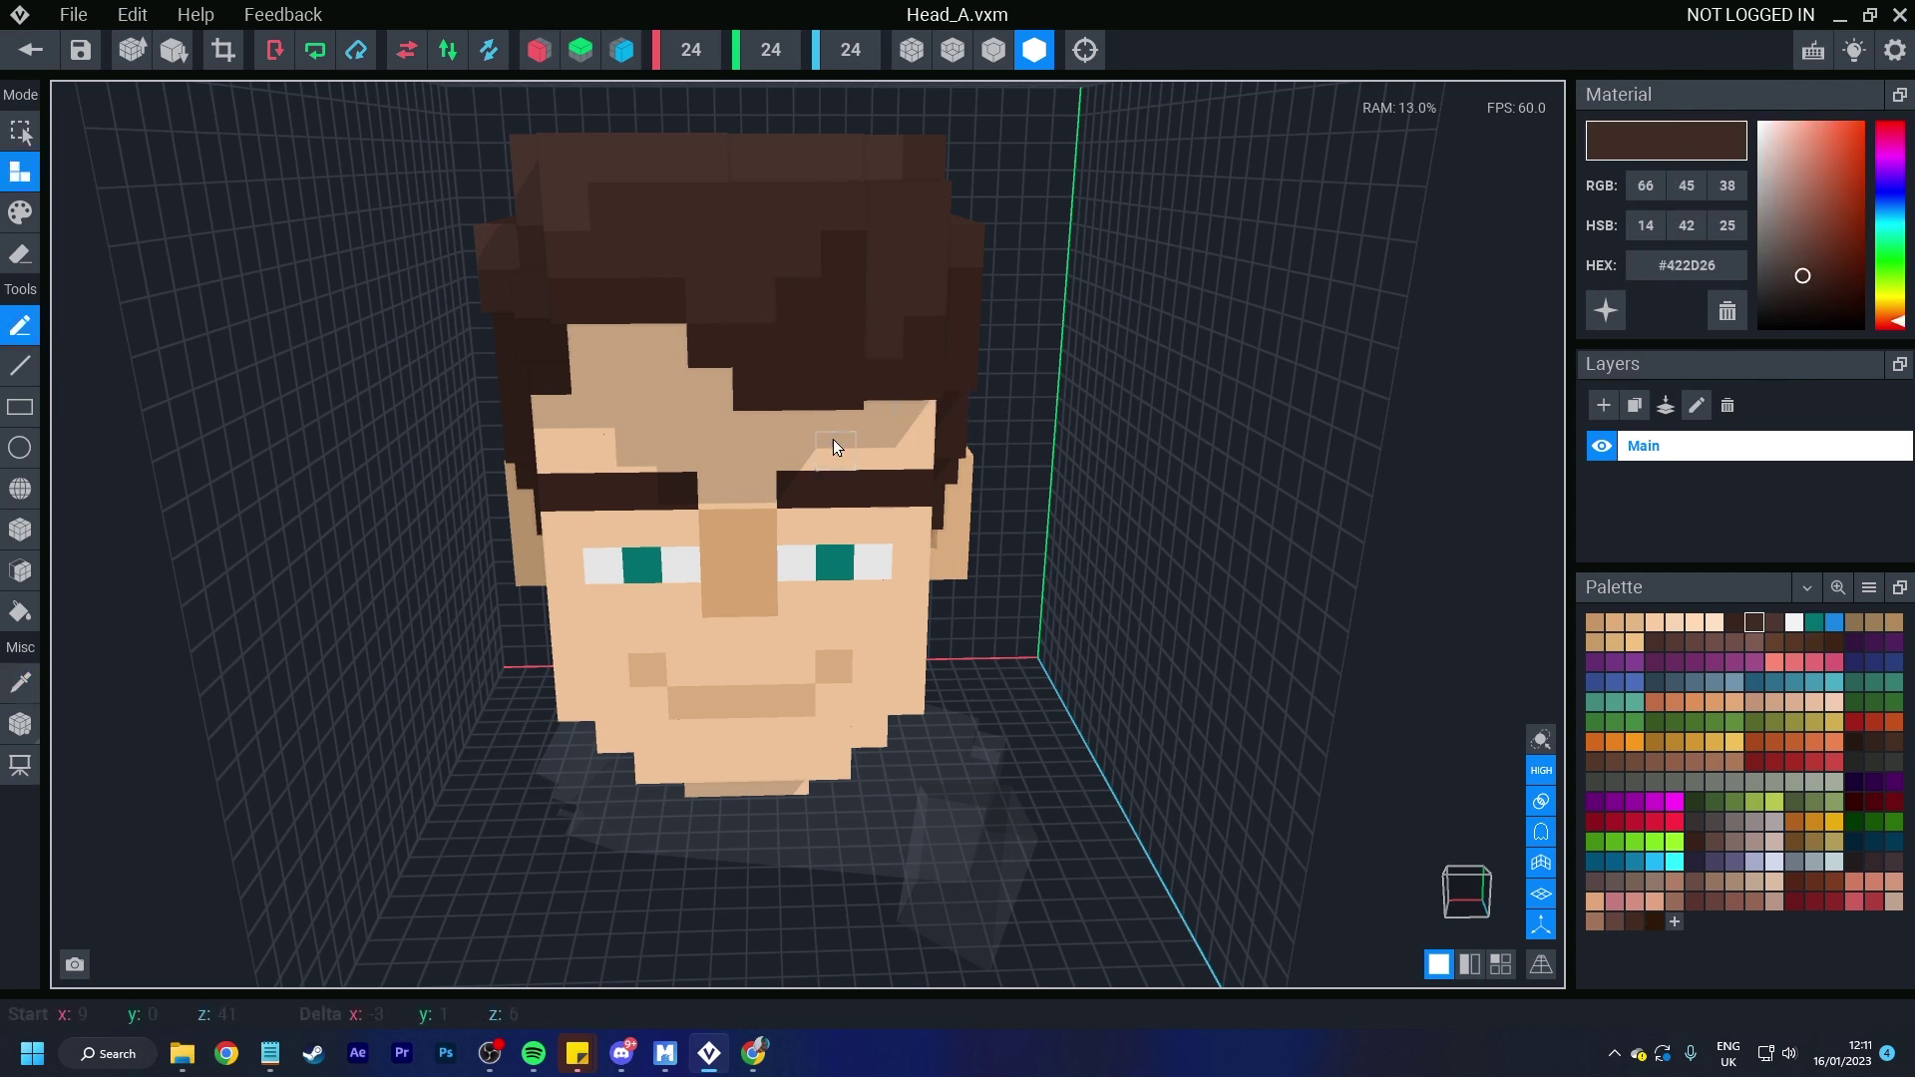
key(alt)
alt+click(780, 447)
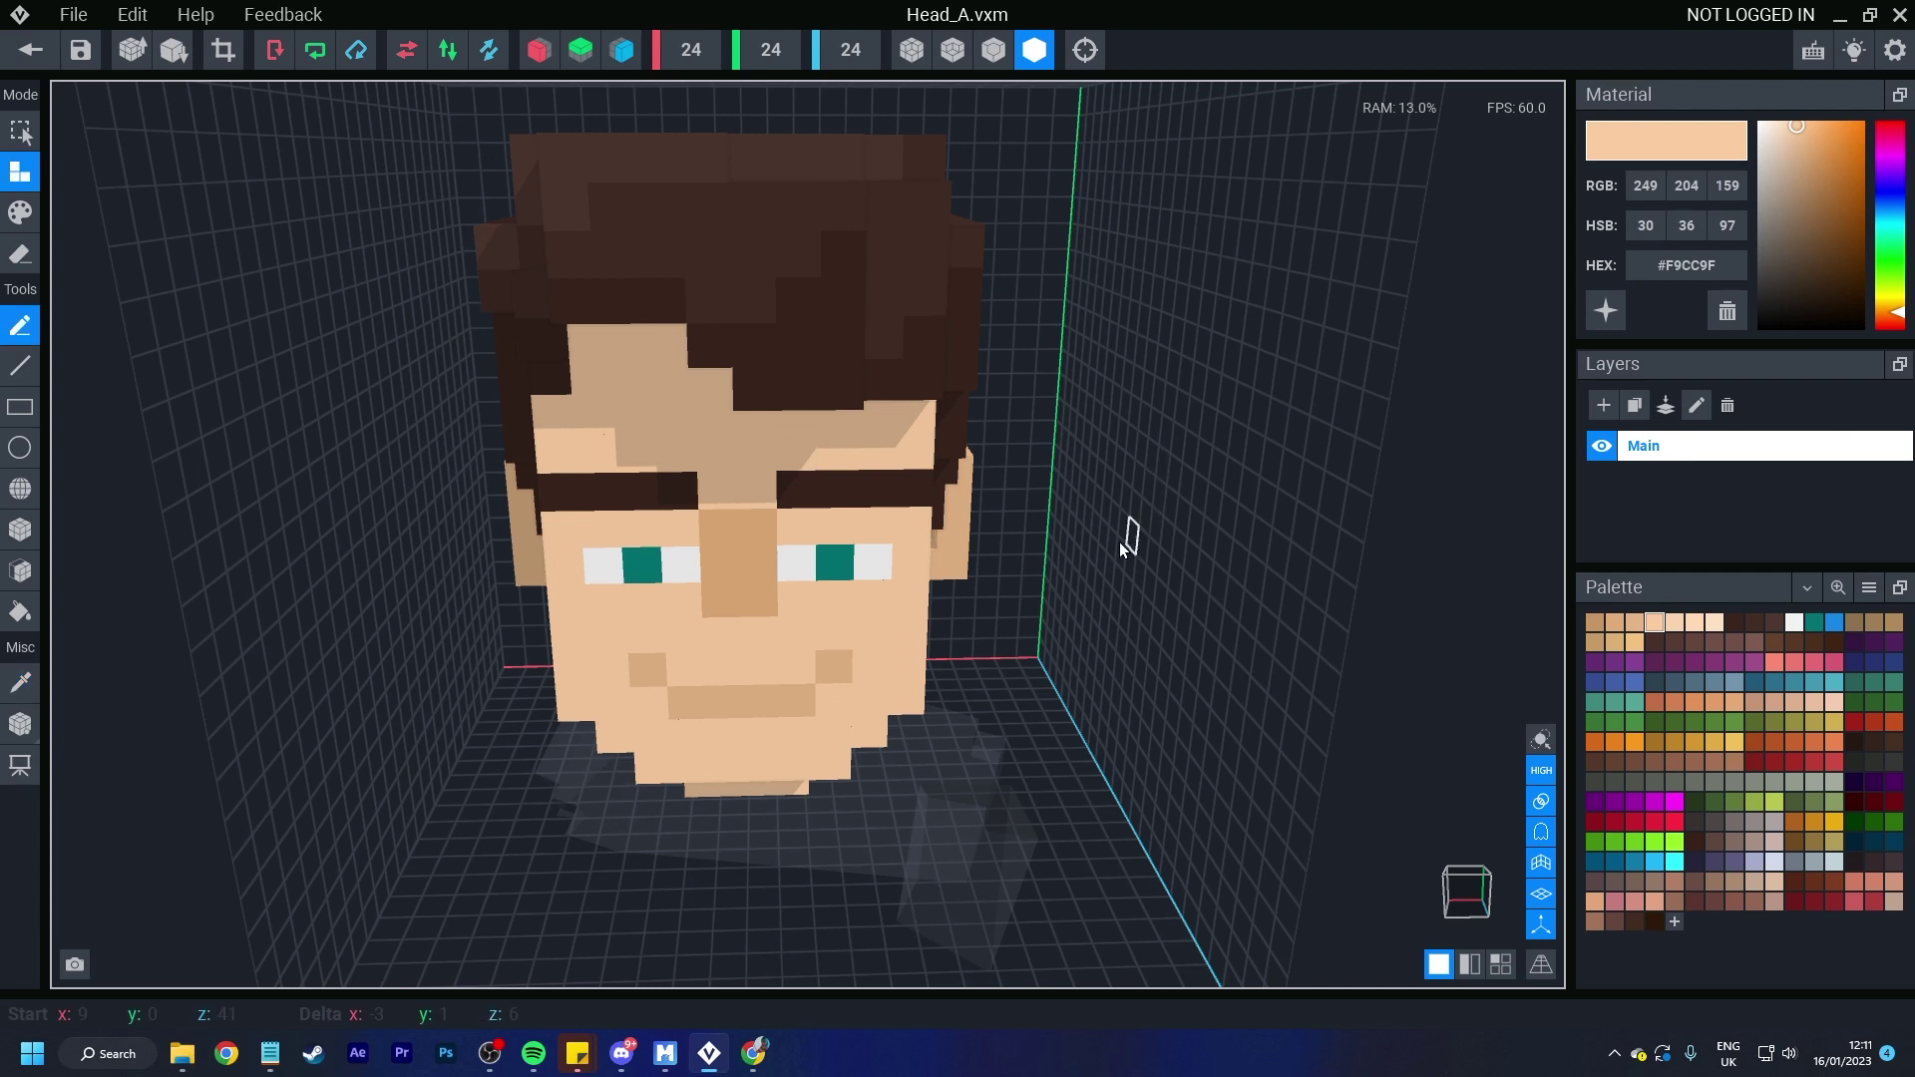
key(alt)
alt+click(864, 613)
key(alt)
alt+click(539, 273)
key(alt)
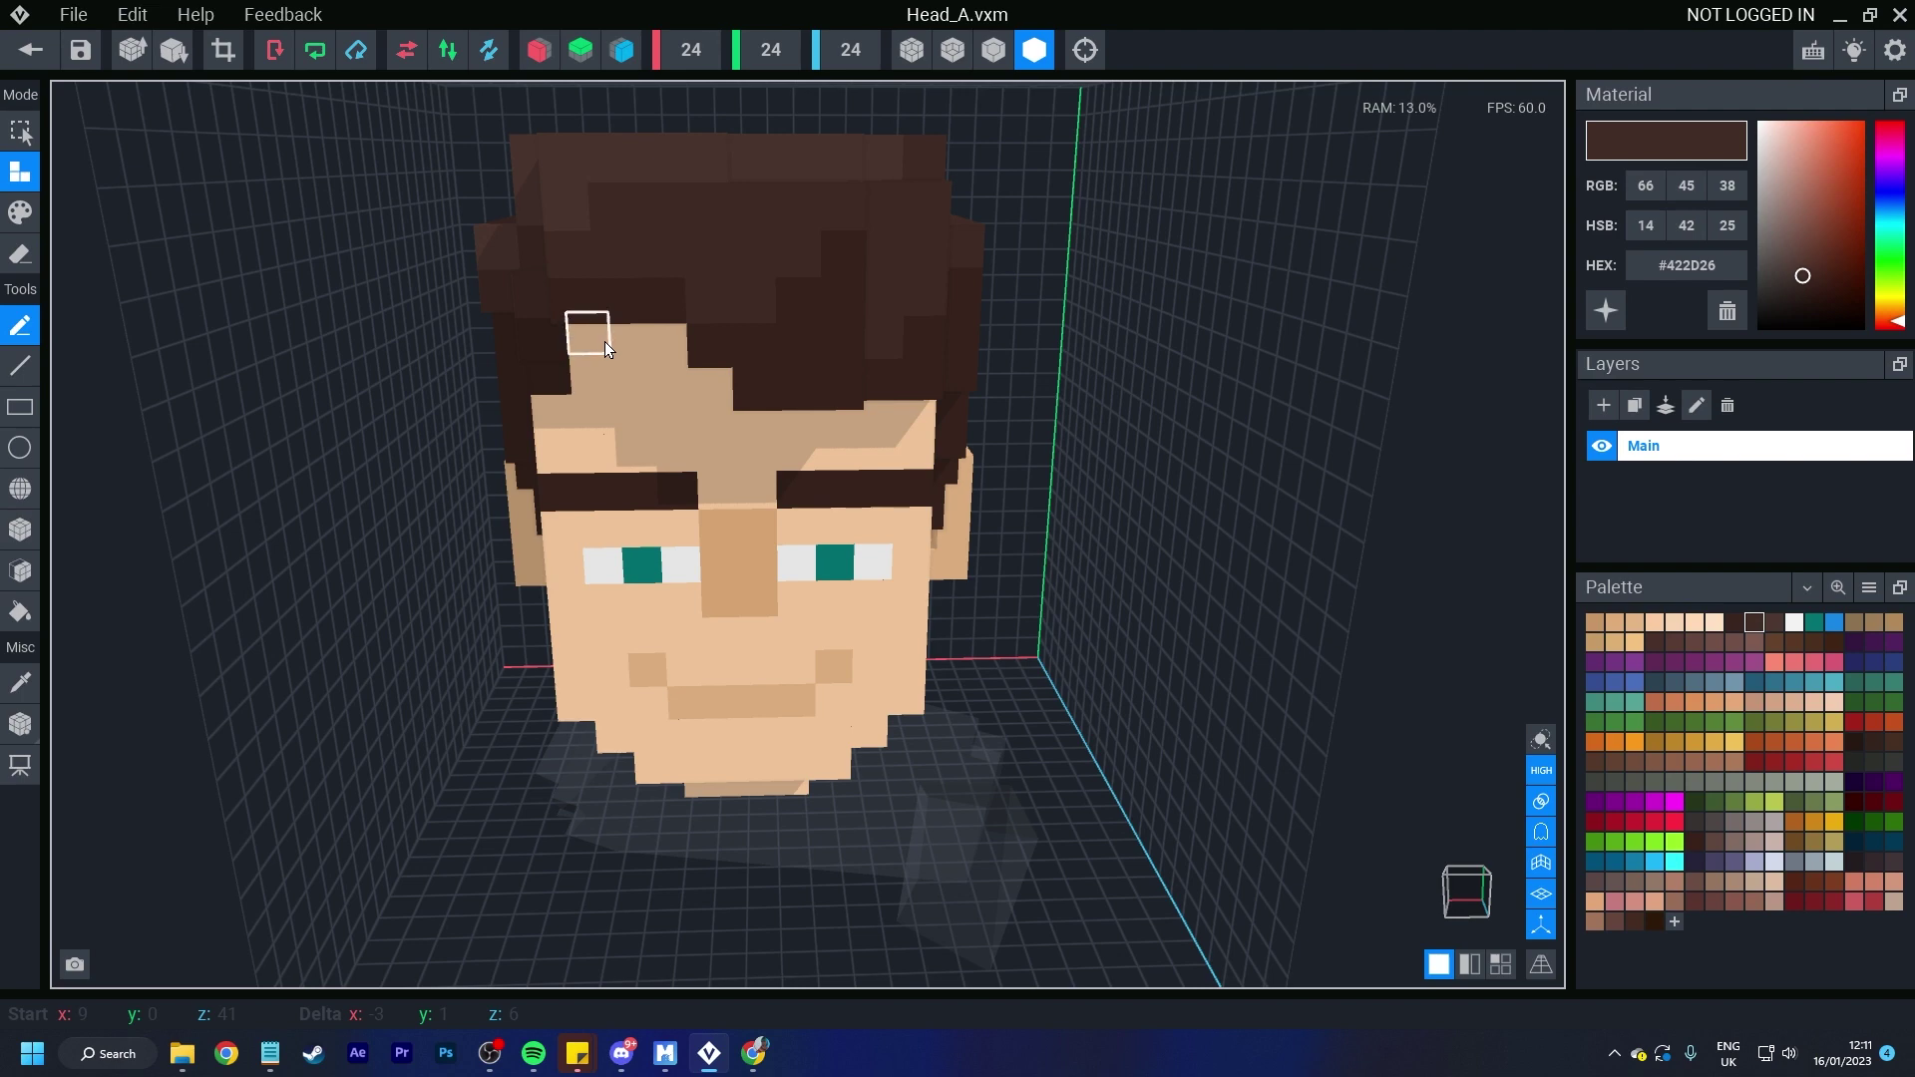
Step: Leave the head model for the HUMAN test project and bring up the quick keyboard shortcuts guide
click(30, 50)
click(1003, 387)
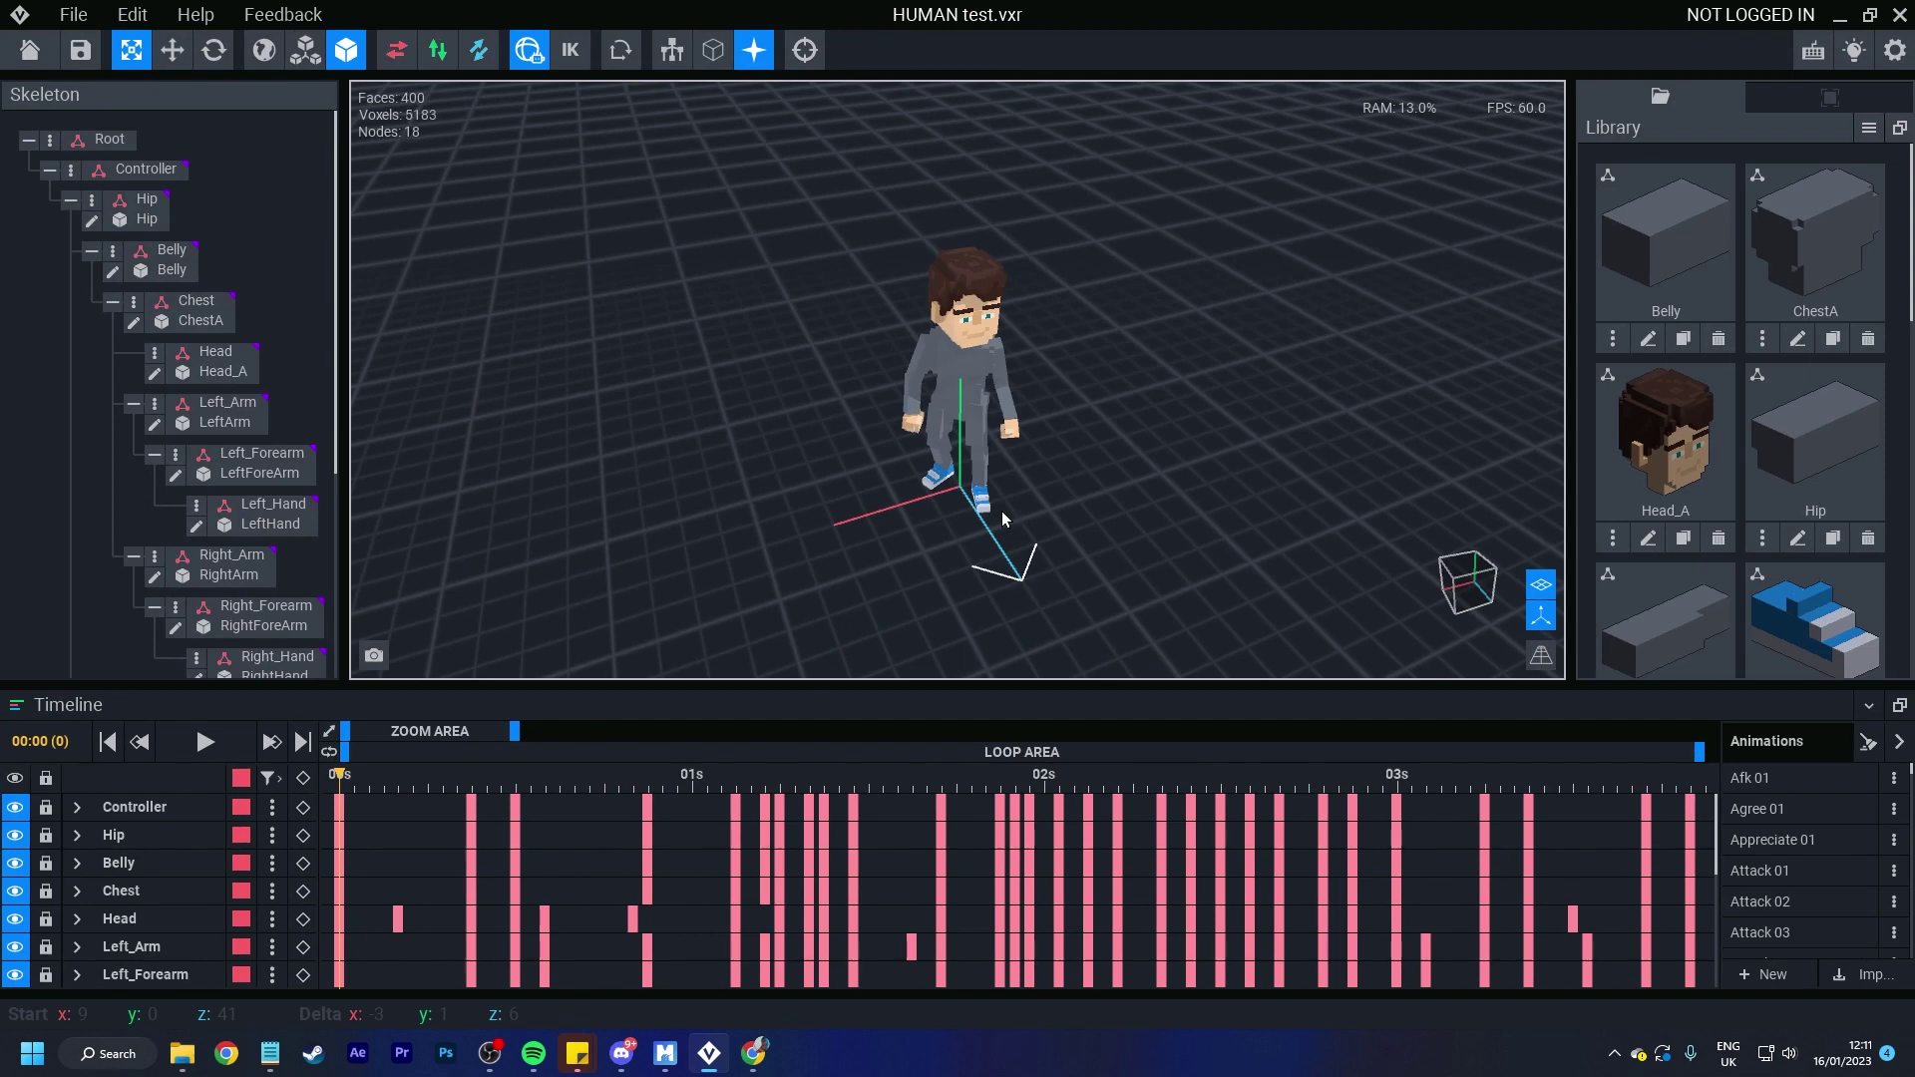
key(shift+h)
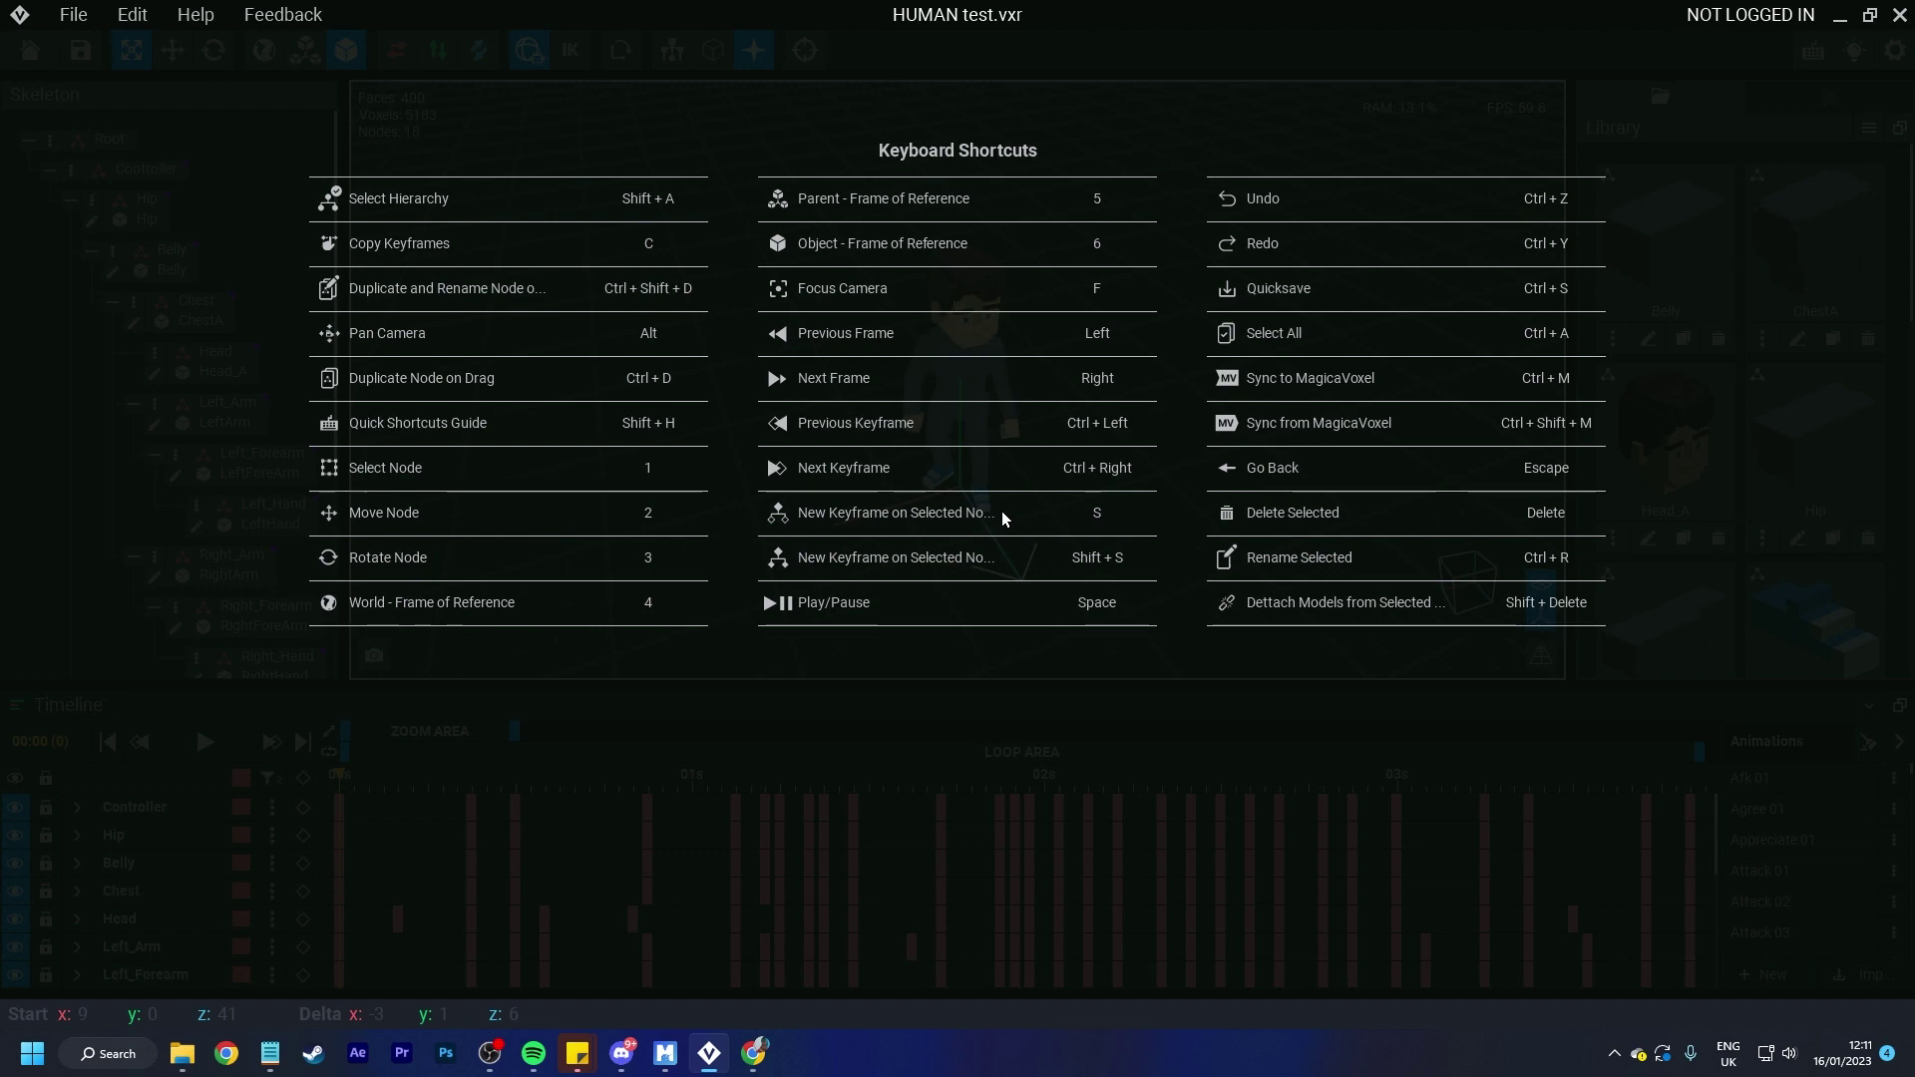